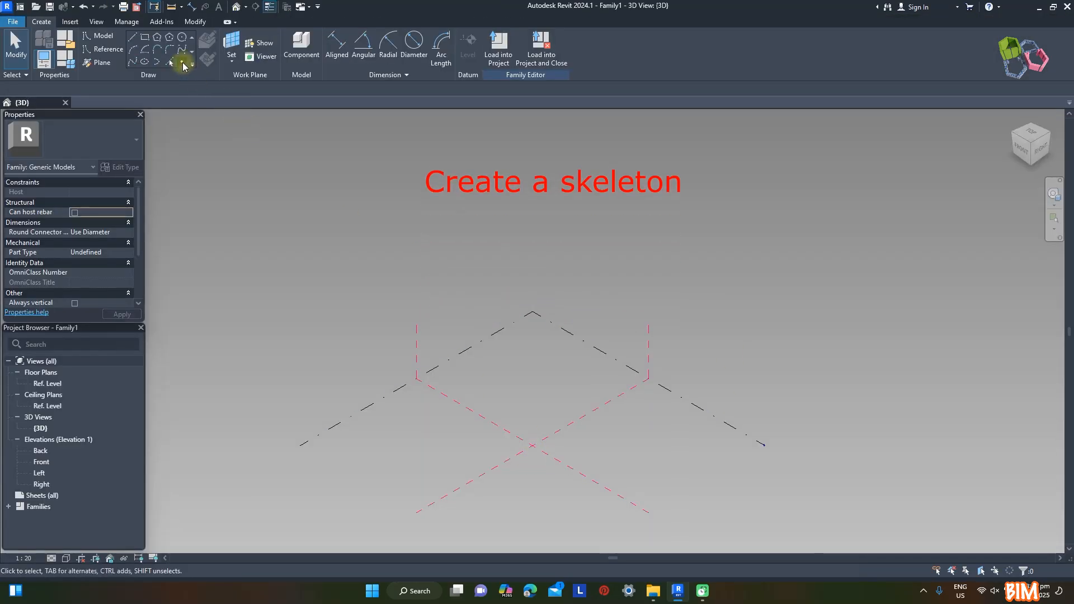
# Place a point at the intersection of the two reference planes and make it adaptive
pyautogui.click(182, 62)
pyautogui.press('Escape')
pyautogui.moveTo(507, 412); pyautogui.dragTo(540, 461)
pyautogui.click(626, 54)
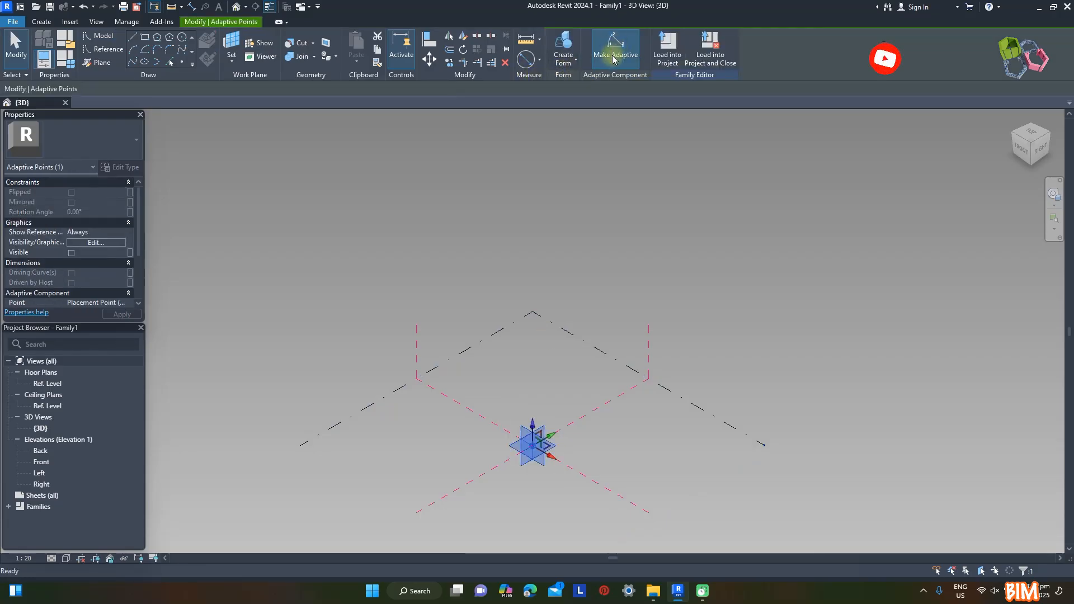
pyautogui.click(581, 352)
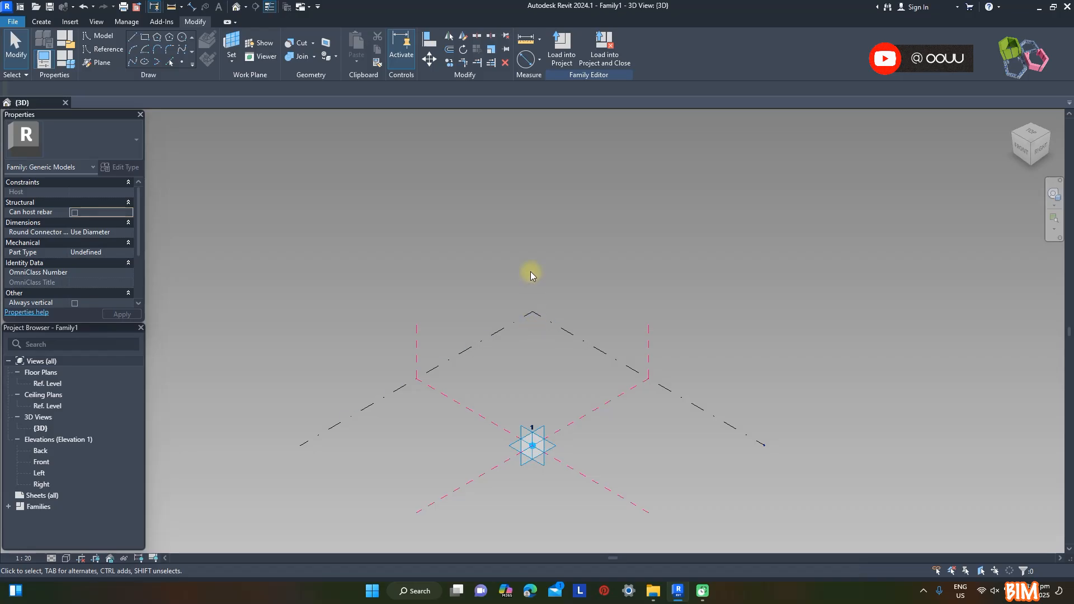
# Place a reference point hosted on the adaptive point and set its offset to 2200
pyautogui.click(182, 64)
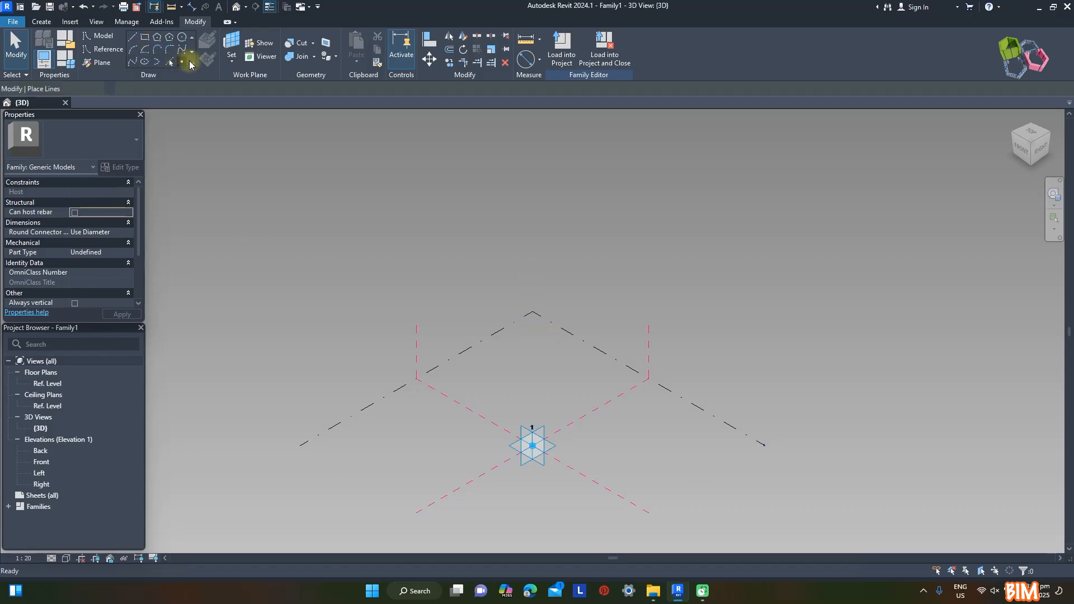
pyautogui.click(555, 446)
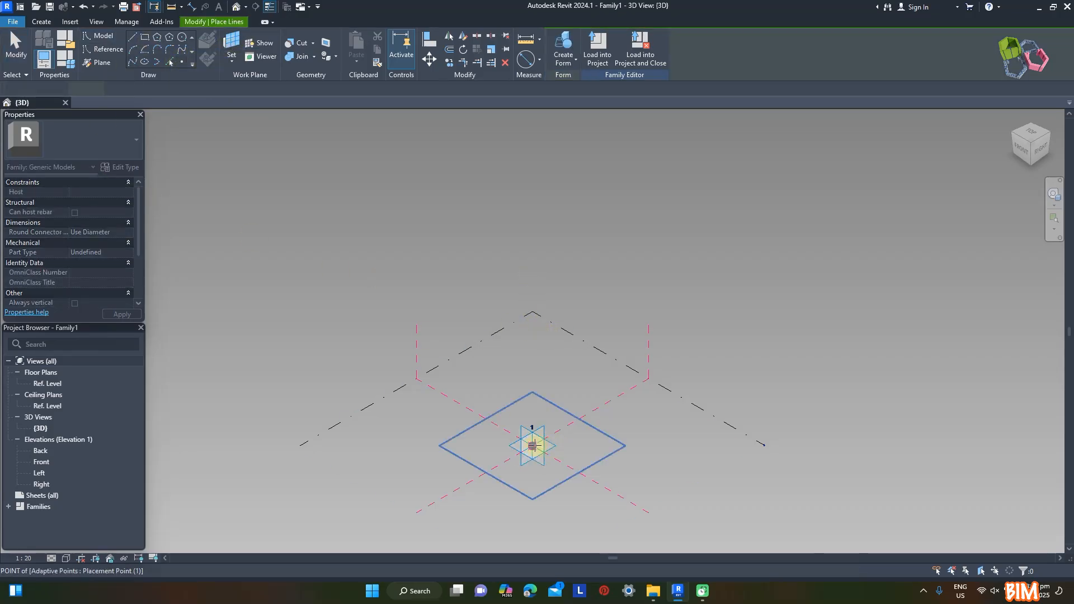
pyautogui.press('Escape')
pyautogui.click(533, 450)
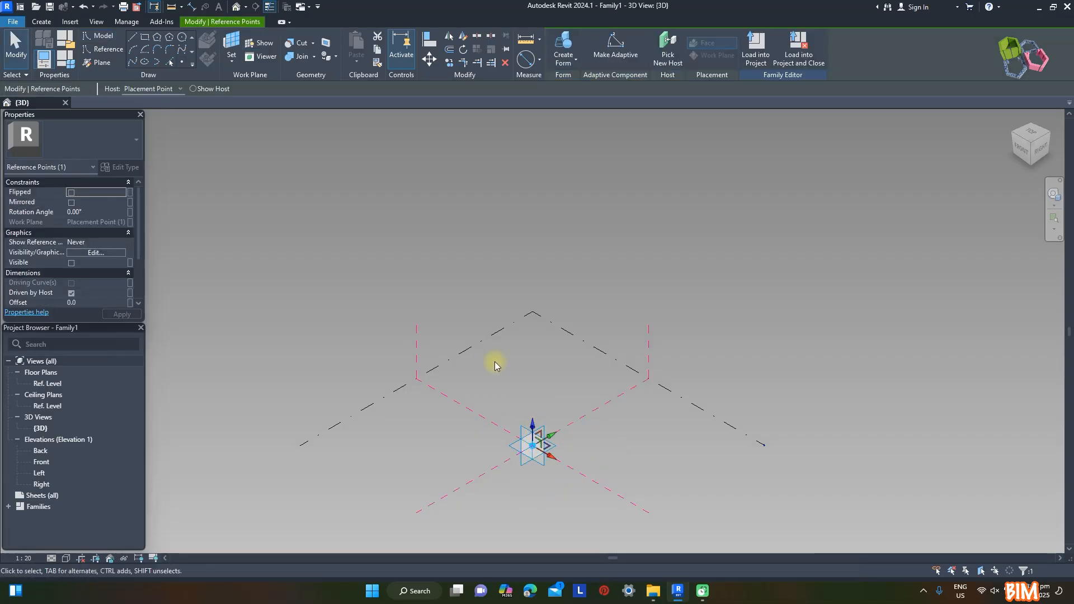
pyautogui.click(113, 305)
pyautogui.write('2200')
# Associate the hosted point's offset with a new type parameter named H
pyautogui.click(130, 292)
pyautogui.click(185, 359)
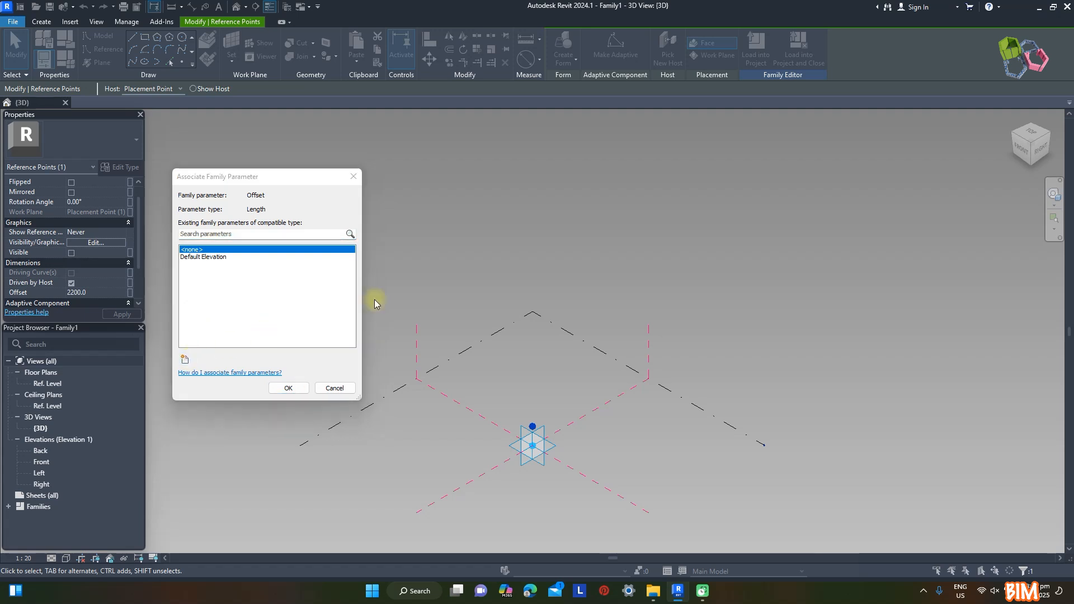
pyautogui.write('H')
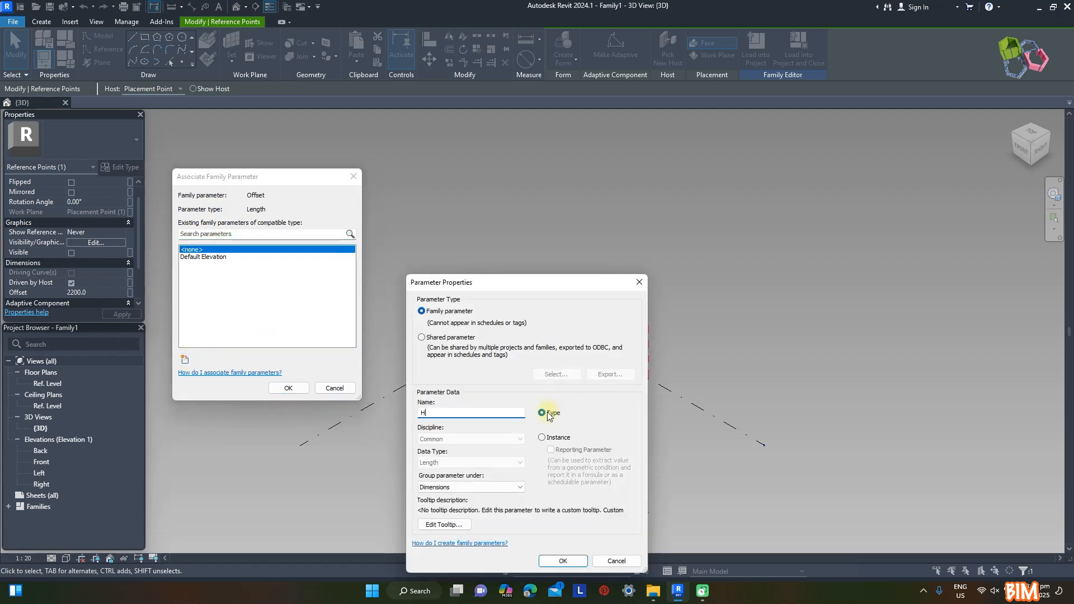
pyautogui.click(562, 559)
pyautogui.click(288, 388)
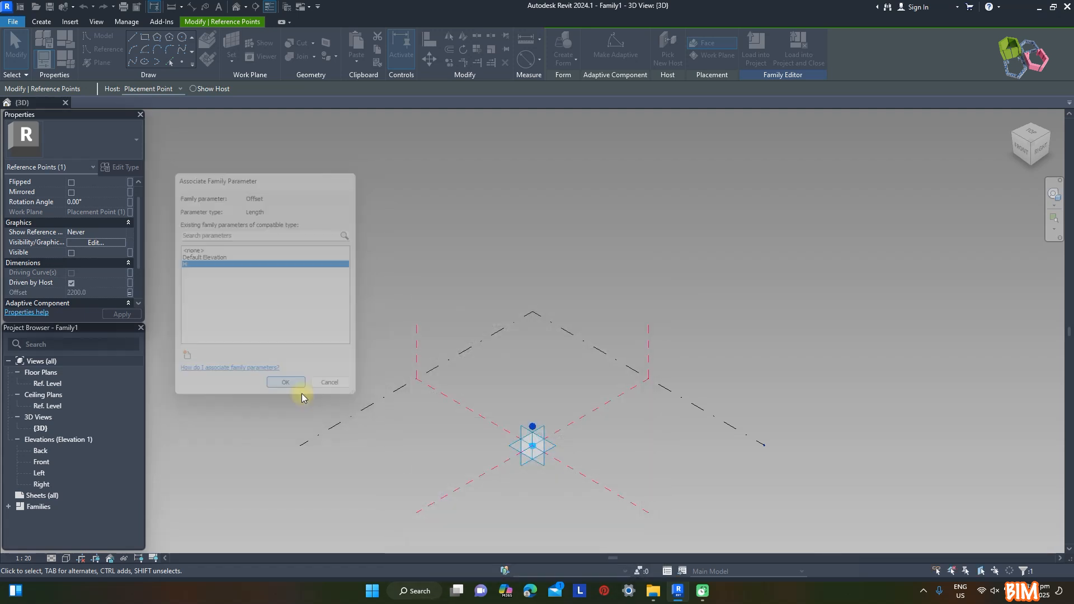
pyautogui.scroll(2, 584, 330)
pyautogui.click(568, 399)
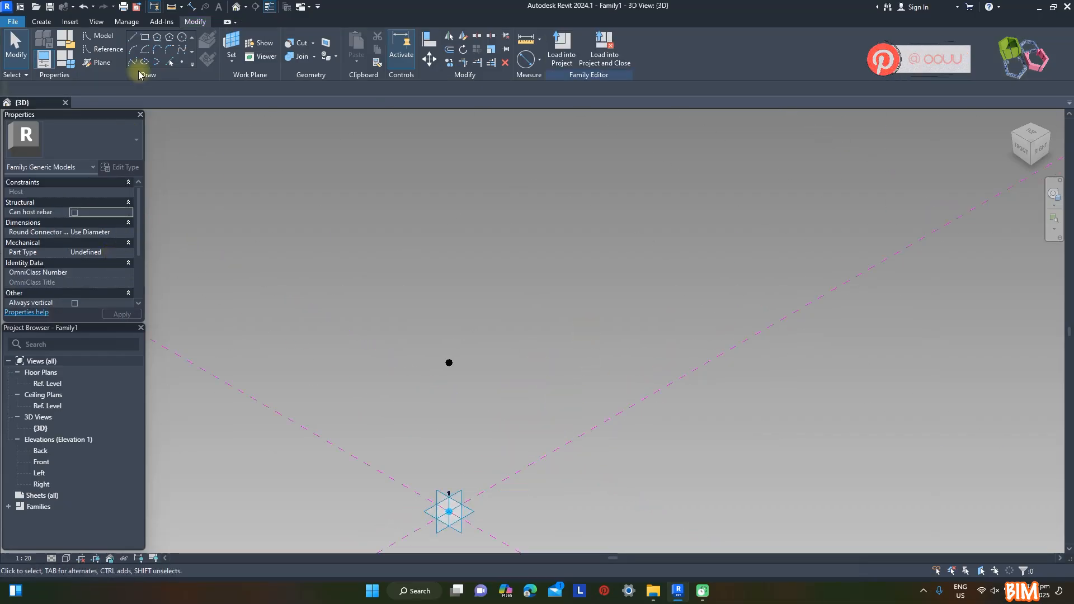
# Using the raised reference point as work plane, place another reference point on it and set its offset to 100
pyautogui.click(181, 63)
pyautogui.click(232, 45)
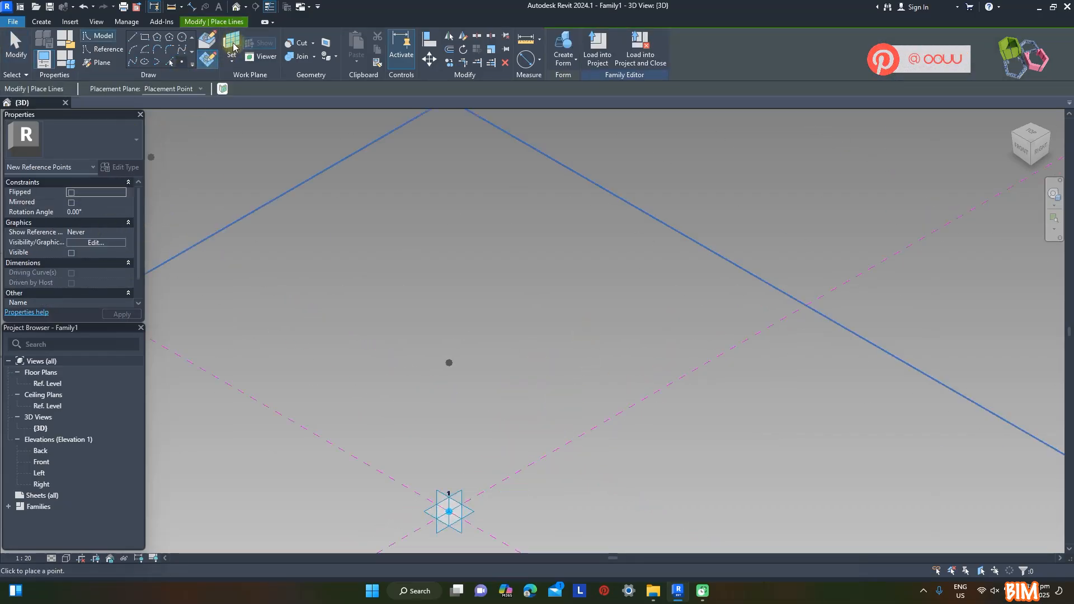
pyautogui.click(448, 362)
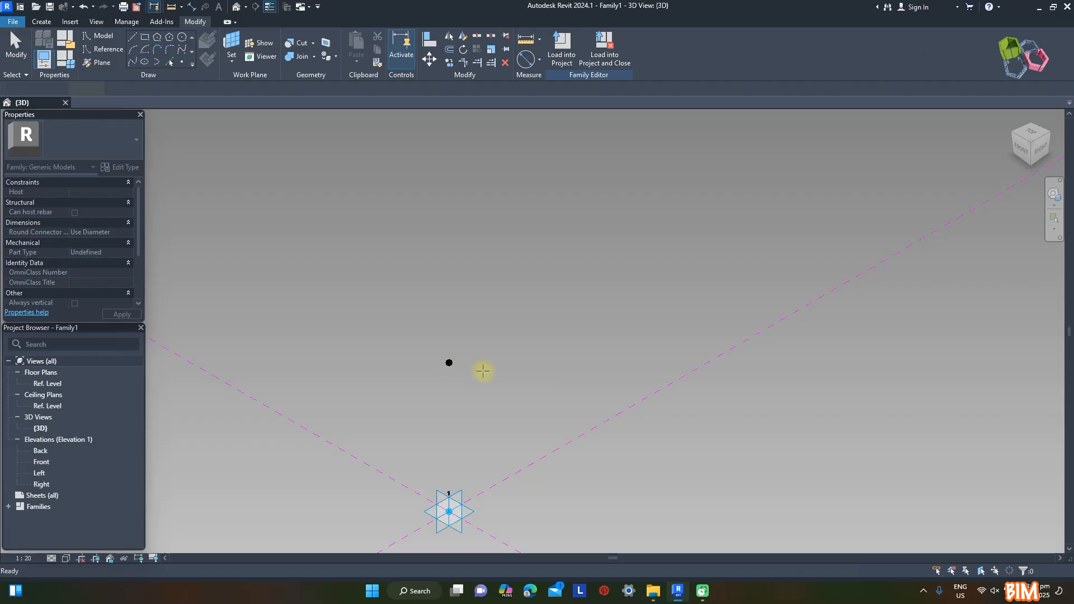
pyautogui.click(448, 362)
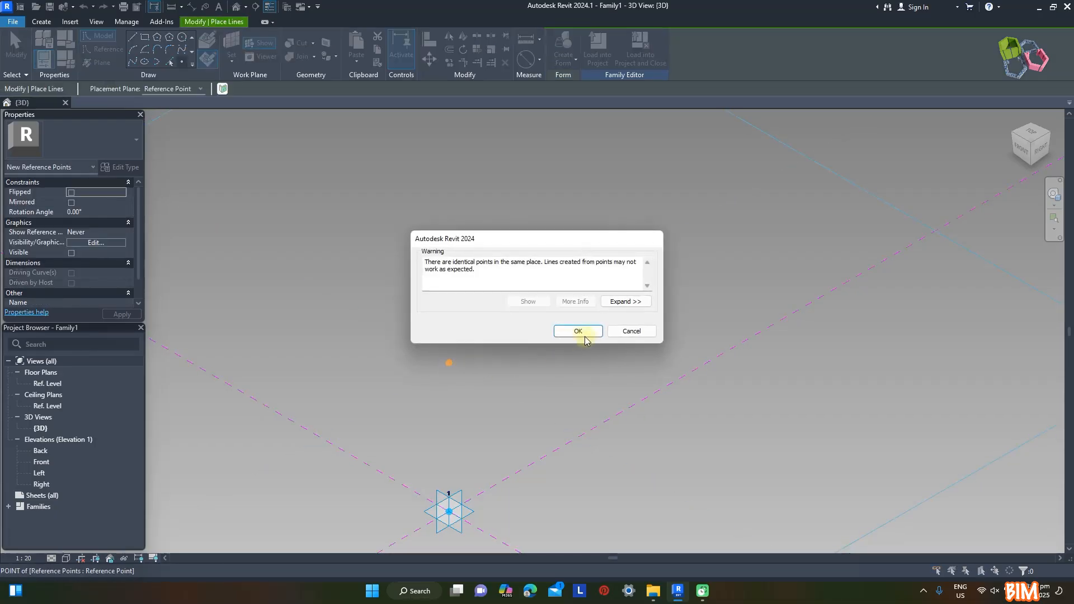
pyautogui.click(581, 332)
pyautogui.press('Escape')
pyautogui.click(449, 363)
pyautogui.click(98, 303)
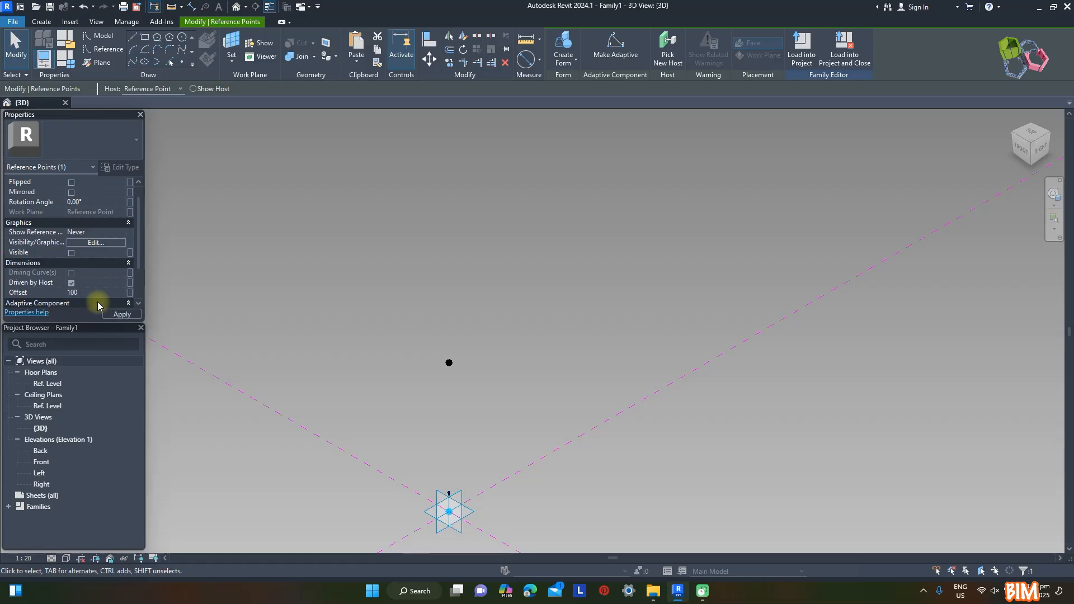
# Associate the second raised point's offset with a new type parameter named Gap
pyautogui.click(129, 292)
pyautogui.click(185, 358)
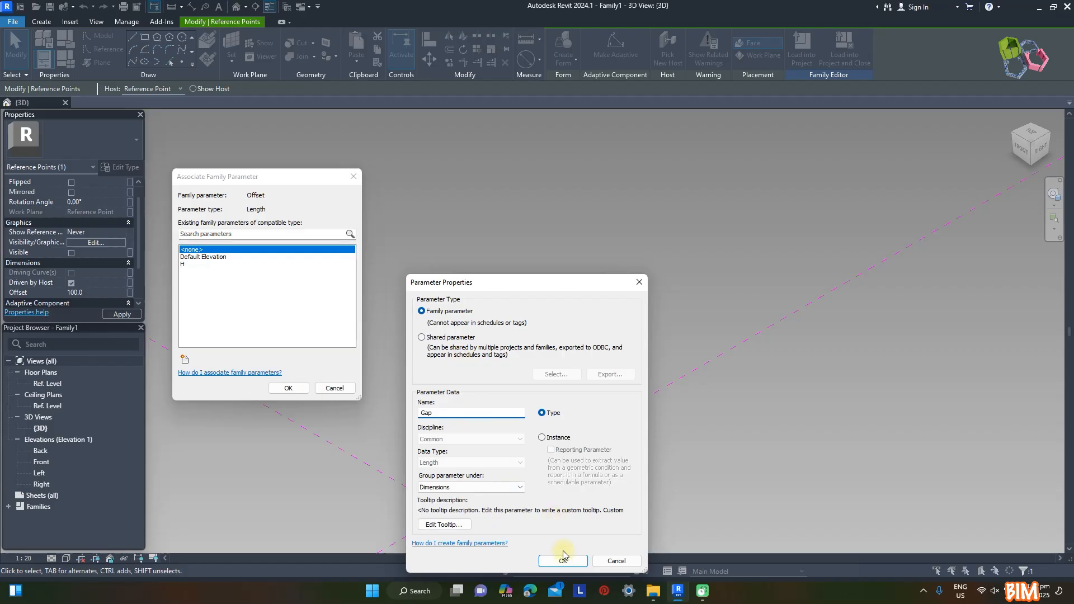
pyautogui.click(562, 561)
pyautogui.click(288, 388)
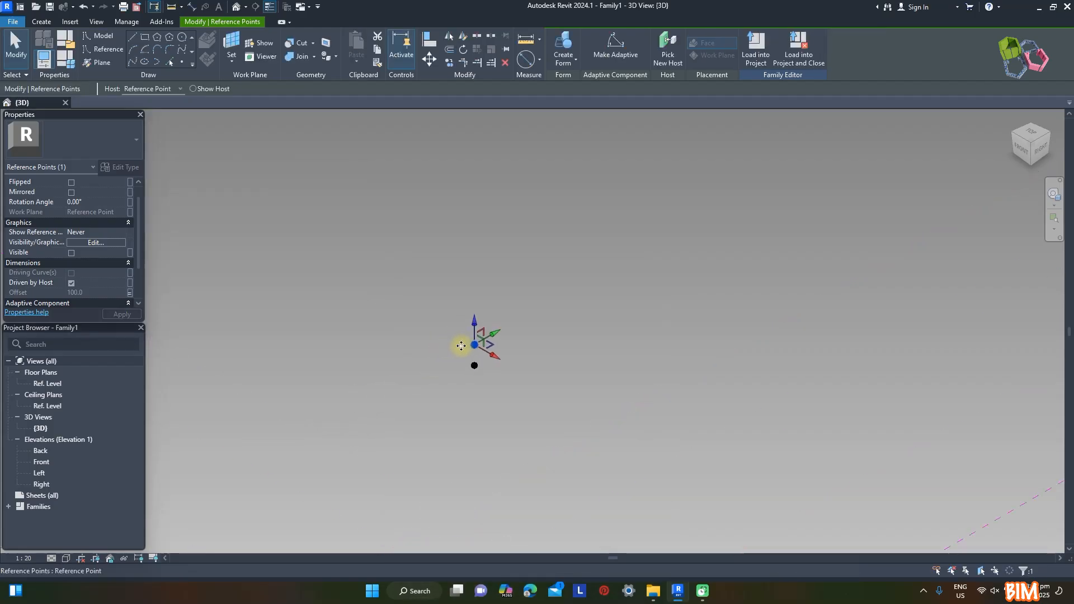
pyautogui.click(505, 328)
# Place a reference point hosted on the Gap point and set its offset to 50
pyautogui.moveTo(507, 325); pyautogui.dragTo(522, 391, button='middle')
pyautogui.scroll(-1, 524, 383)
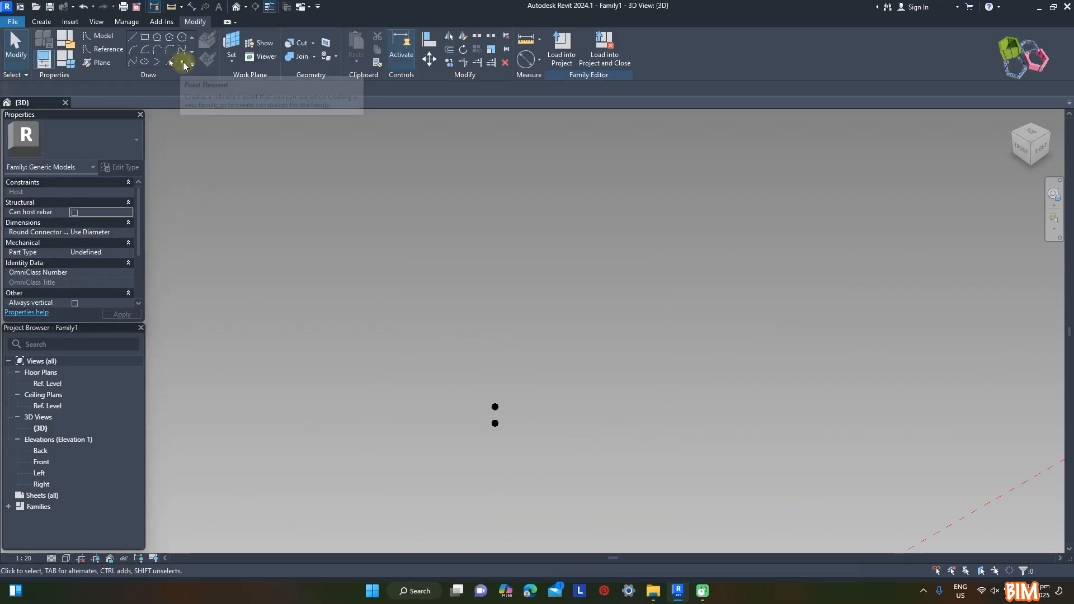
pyautogui.click(175, 64)
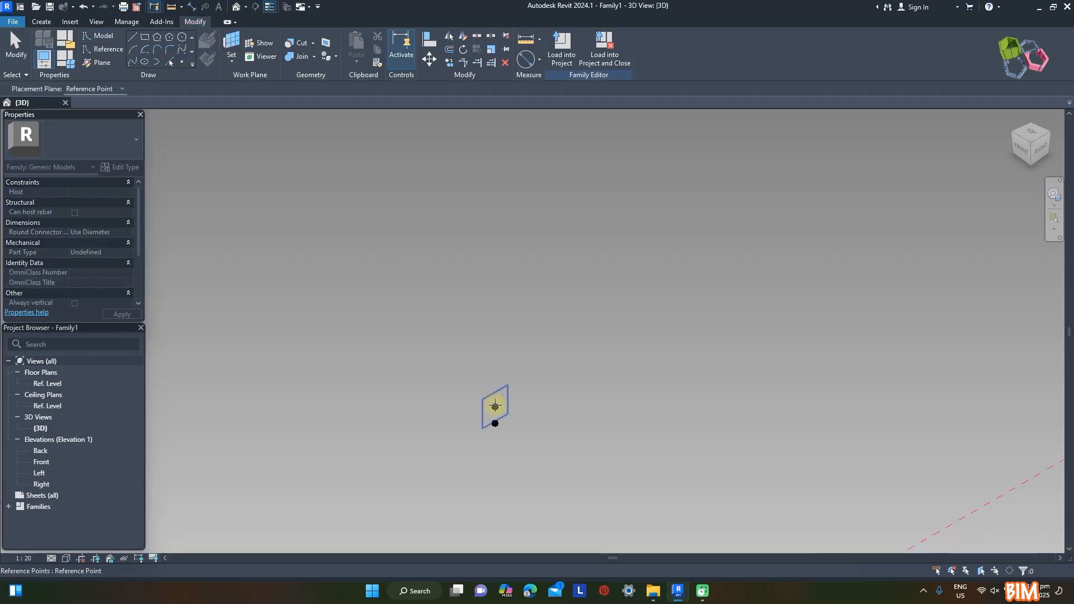
pyautogui.click(494, 406)
pyautogui.click(496, 407)
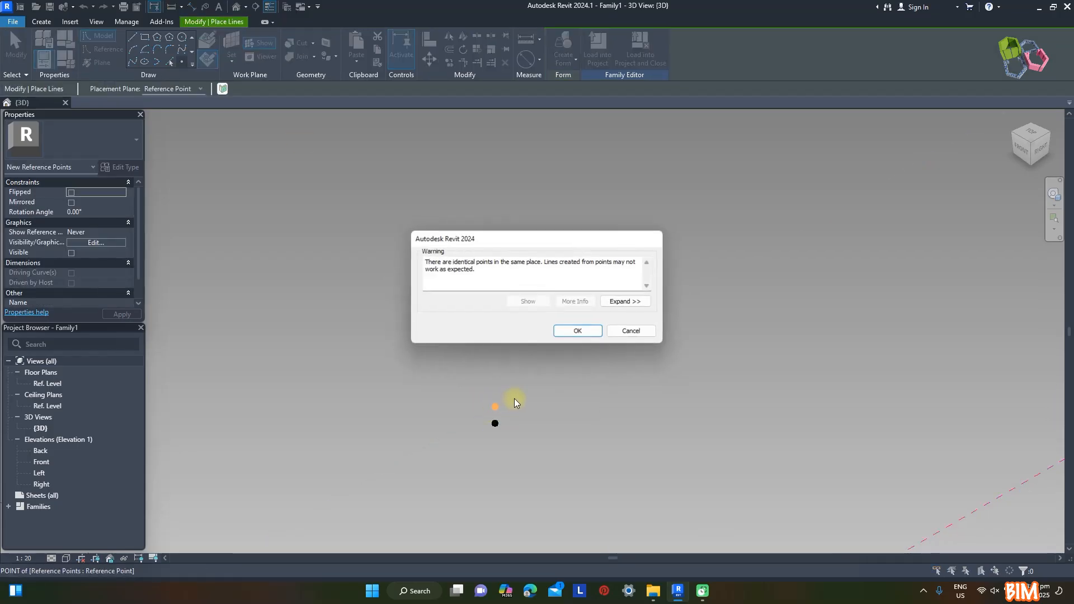
pyautogui.click(594, 336)
pyautogui.press('Escape')
pyautogui.click(494, 406)
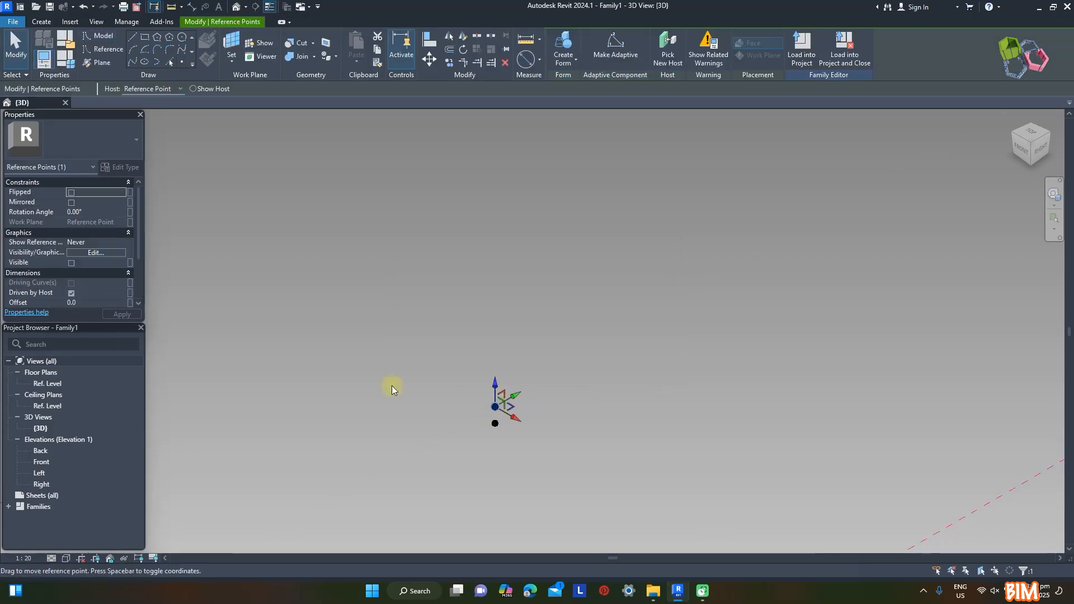
pyautogui.click(95, 302)
pyautogui.write('50')
# Associate the new point's offset with a new type parameter named Rafter Base
pyautogui.click(130, 293)
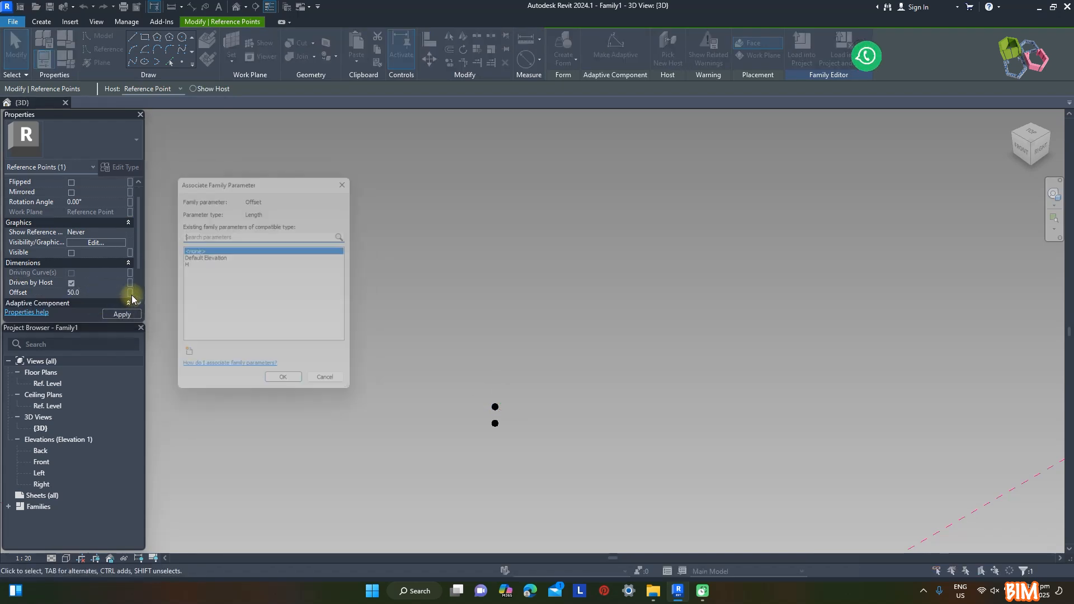
pyautogui.click(185, 359)
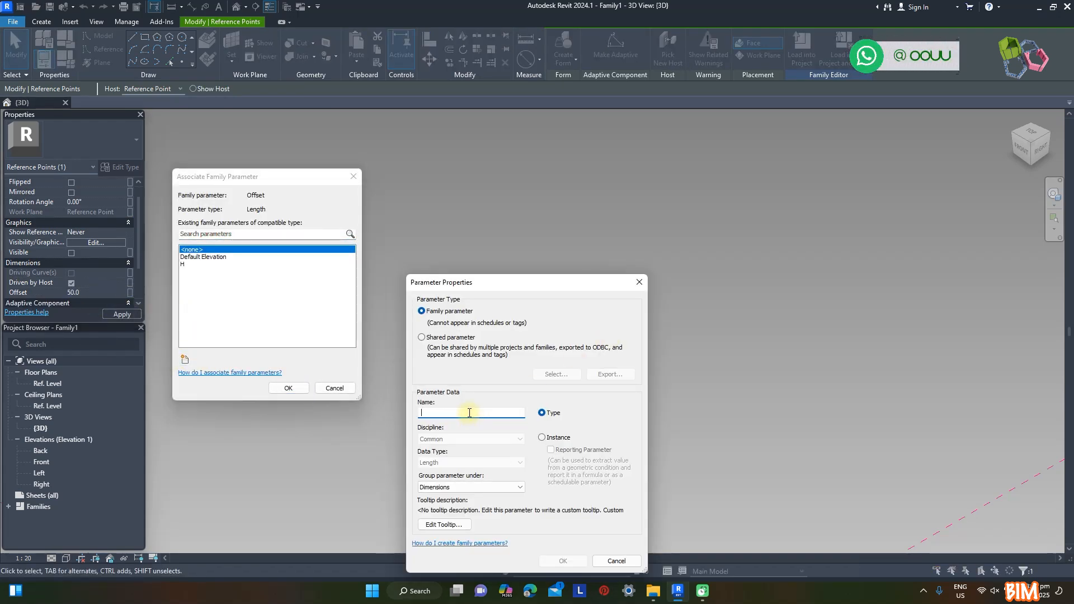
pyautogui.write('Rafter Base')
pyautogui.click(563, 560)
pyautogui.click(288, 388)
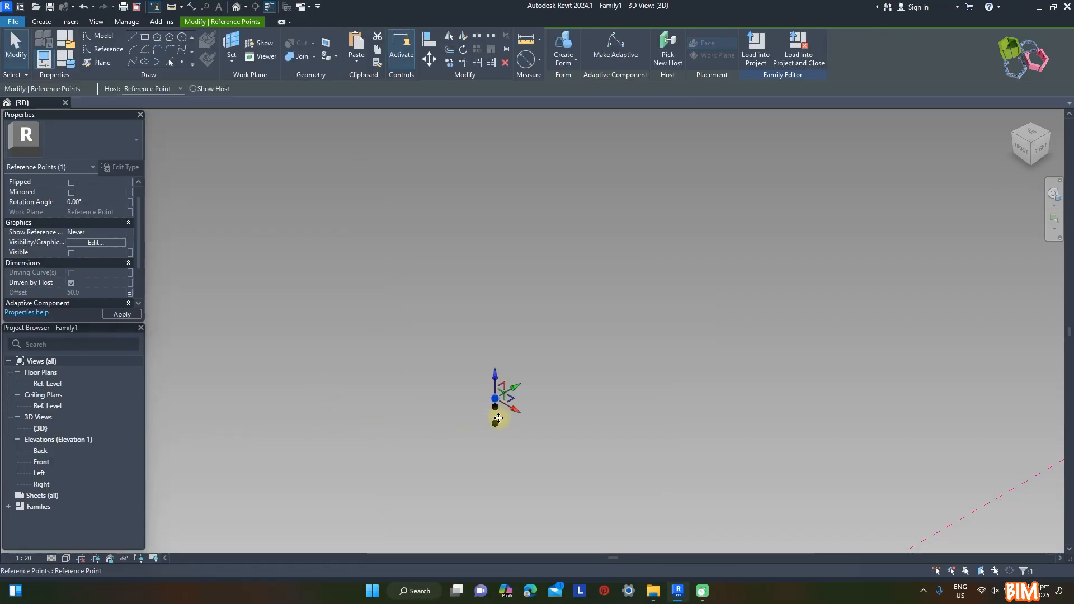
pyautogui.click(290, 226)
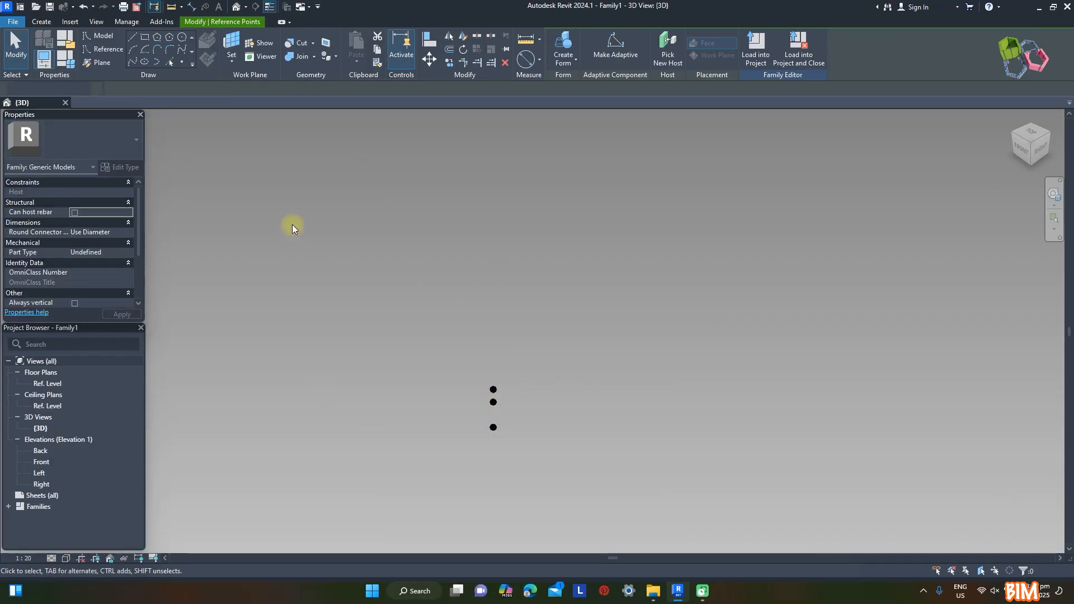
# Place another reference point hosted on the Gap point and set its offset to 350
pyautogui.click(182, 62)
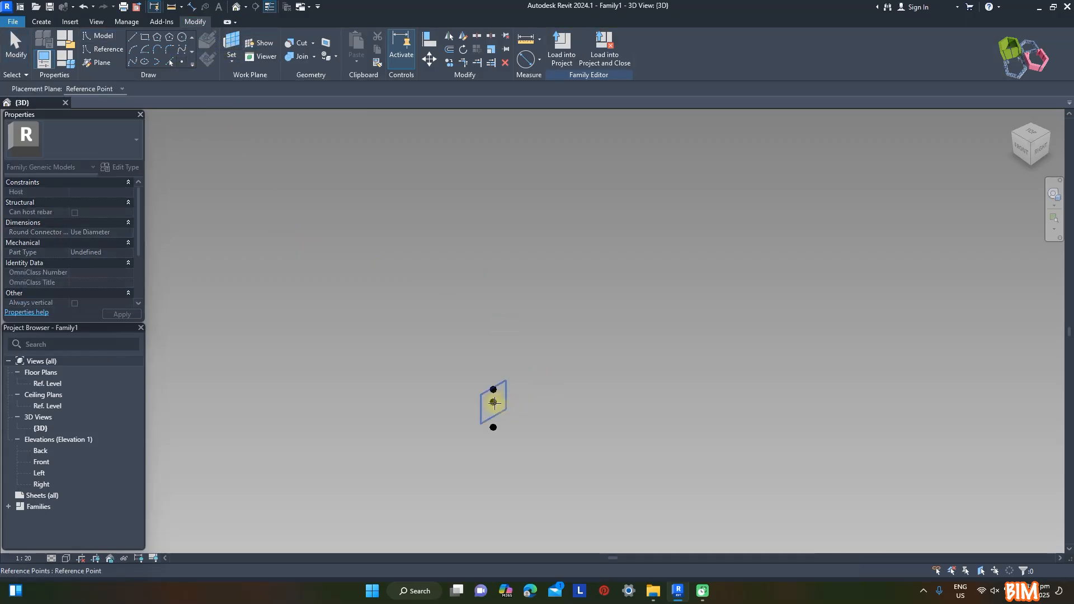
pyautogui.click(493, 402)
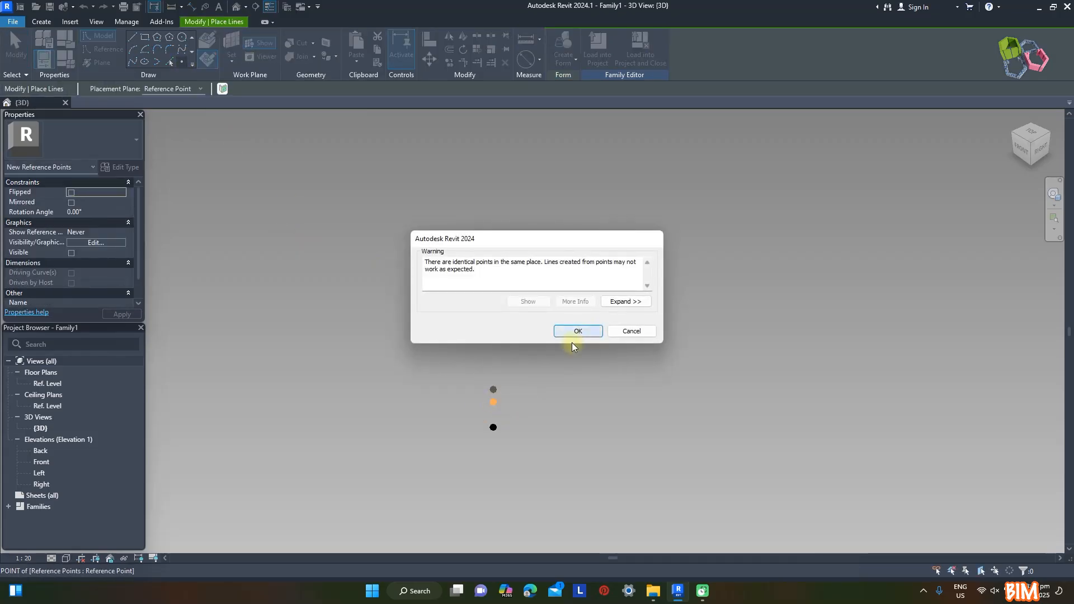
pyautogui.click(573, 334)
pyautogui.press('Escape')
pyautogui.click(494, 402)
pyautogui.click(90, 303)
pyautogui.write('350')
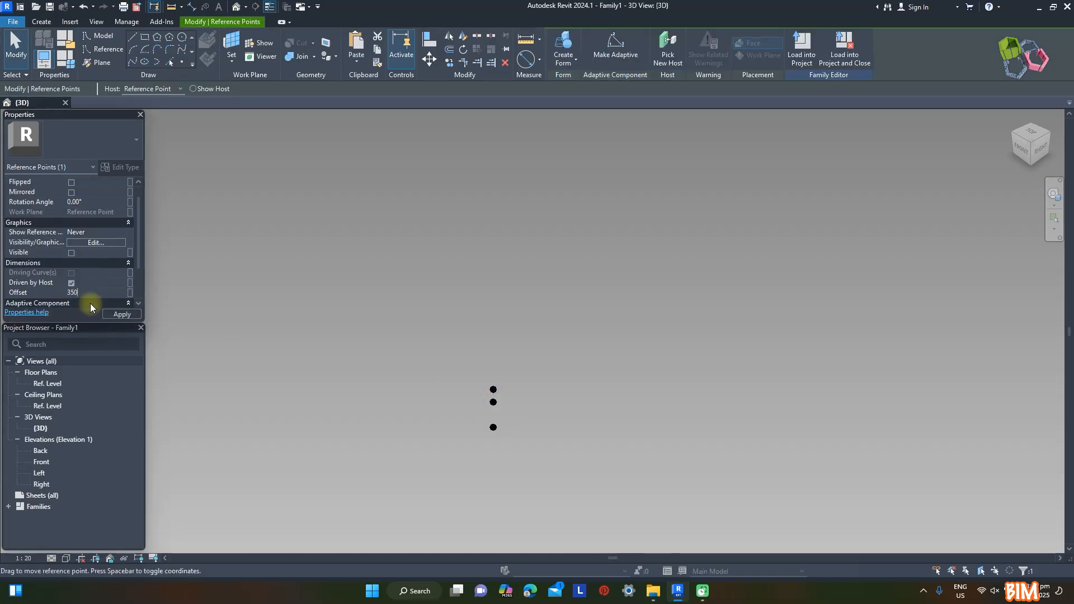
pyautogui.click(335, 294)
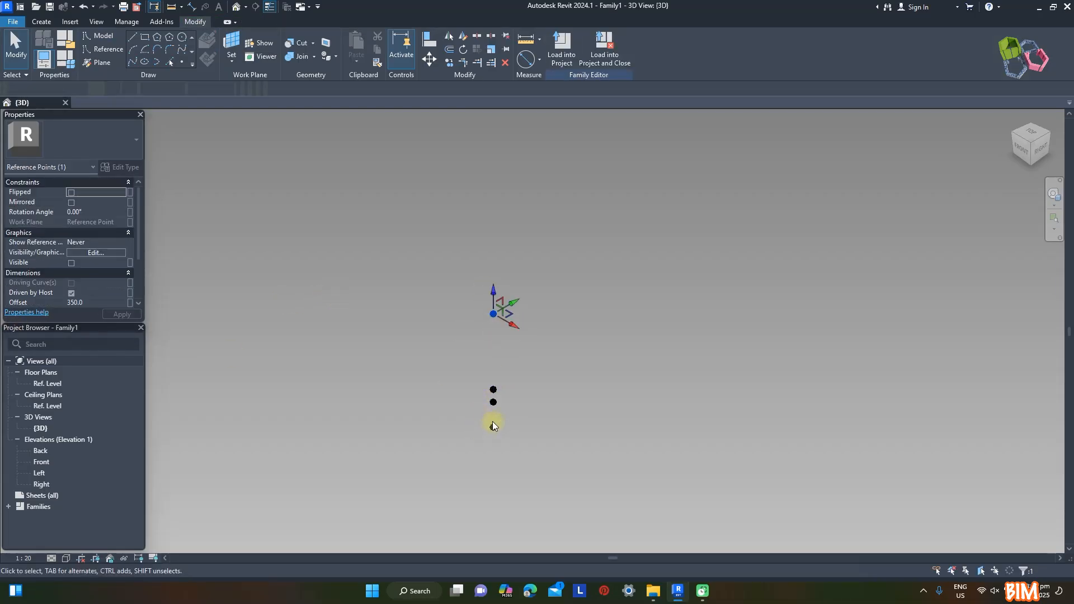
# Connect the Gap point to the topmost point with a reference line, and run another reference line down from the H point
pyautogui.keyDown('ctrl'); pyautogui.click(494, 402); pyautogui.keyUp('ctrl')
pyautogui.click(133, 62)
pyautogui.click(72, 273)
pyautogui.click(457, 242)
pyautogui.scroll(-1, 493, 116)
pyautogui.scroll(3, 478, 380)
pyautogui.scroll(-1, 479, 378)
pyautogui.moveTo(479, 378); pyautogui.dragTo(393, 349, button='middle')
# Using the Rafter Base point's horizontal plane, place a reference point on it and set its offset to 550
pyautogui.scroll(2, 420, 306)
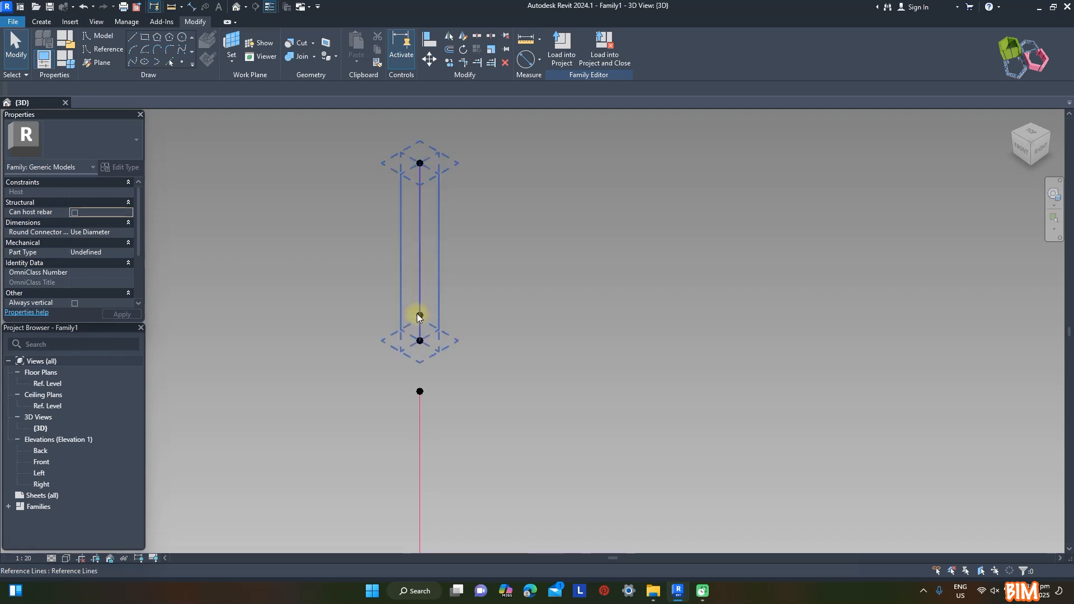
pyautogui.click(232, 42)
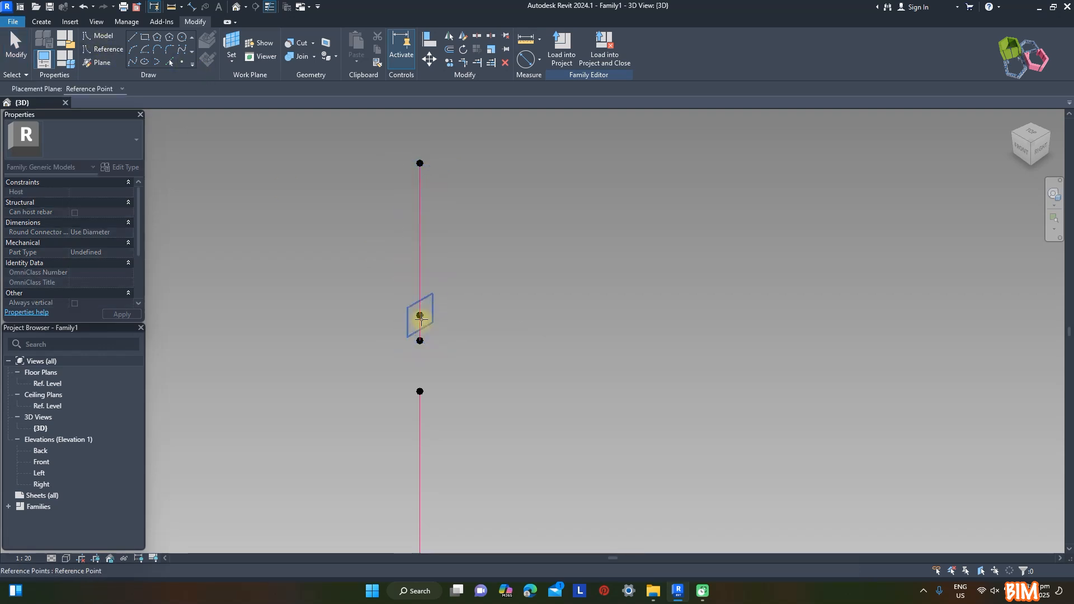
pyautogui.press('Tab')
pyautogui.click(420, 316)
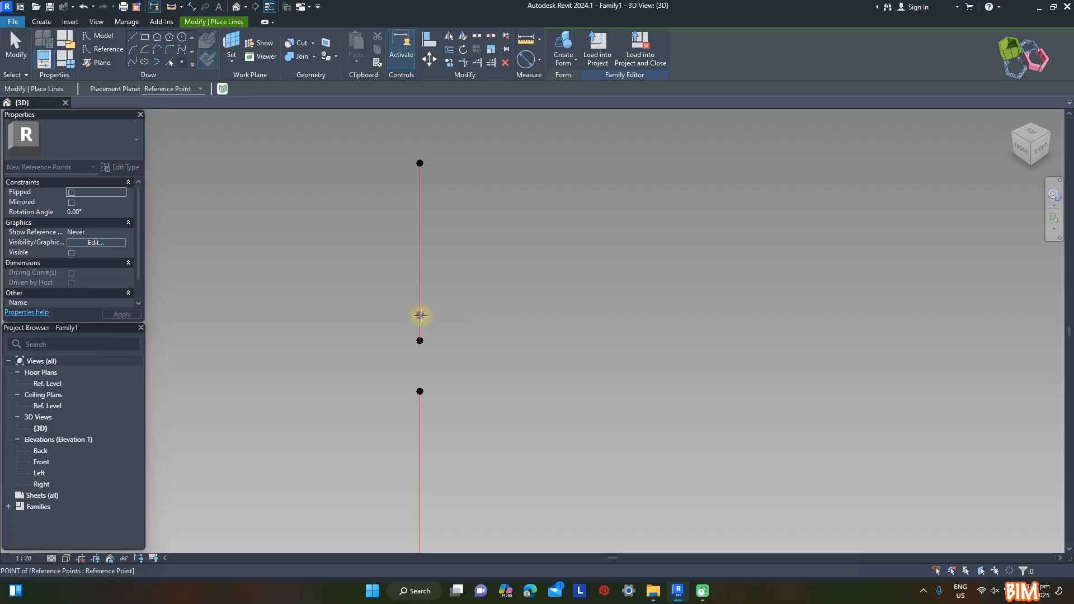
pyautogui.click(593, 331)
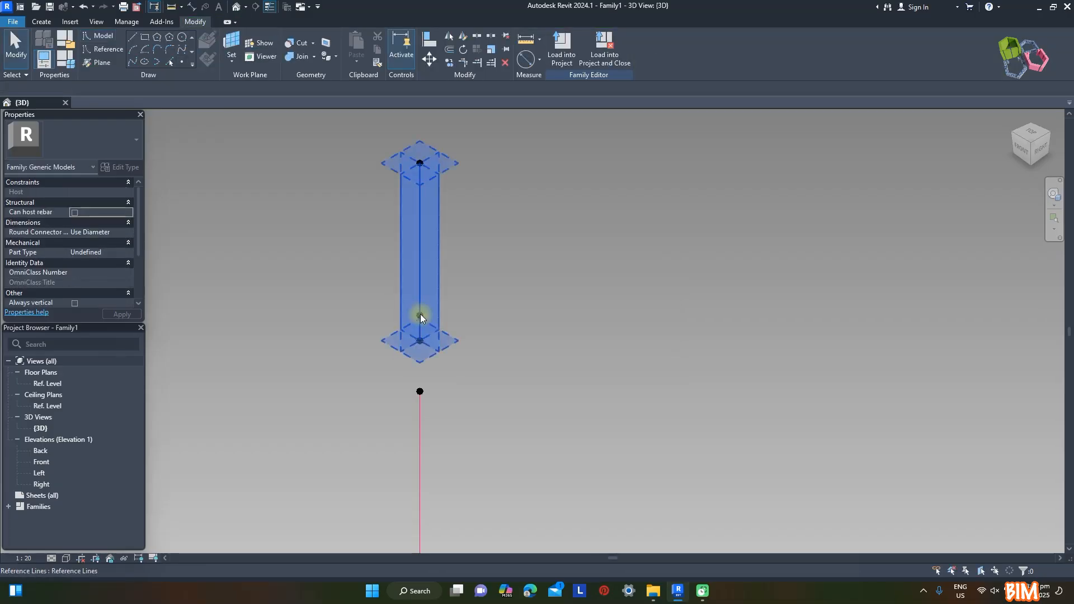
pyautogui.click(420, 316)
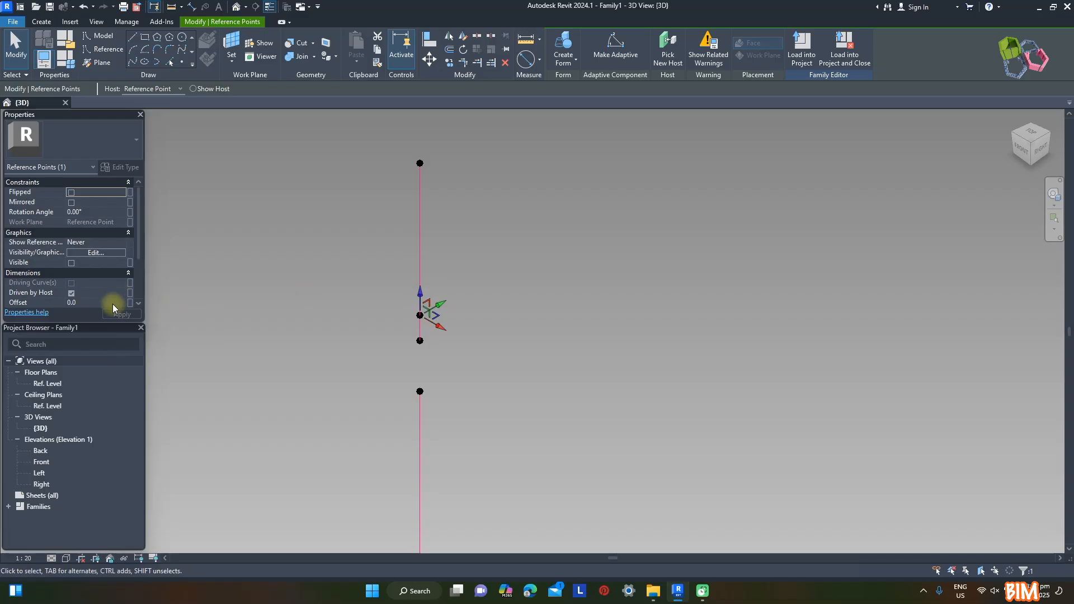
pyautogui.scroll(-2, 111, 304)
pyautogui.write('550')
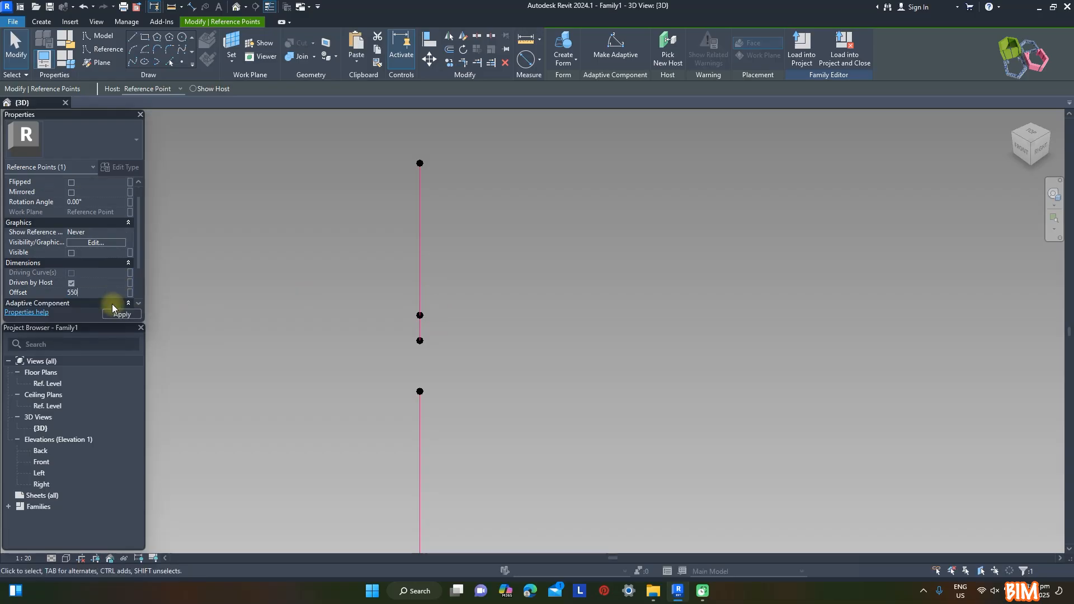
# Associate the selected point's 550 offset with a new type parameter named h1
pyautogui.click(130, 292)
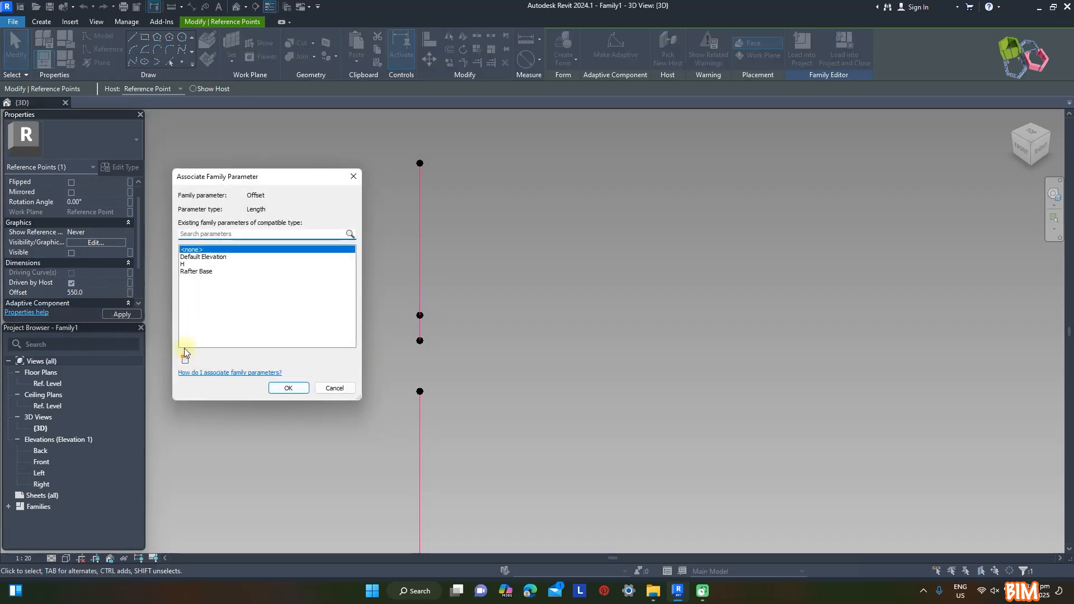
pyautogui.click(184, 360)
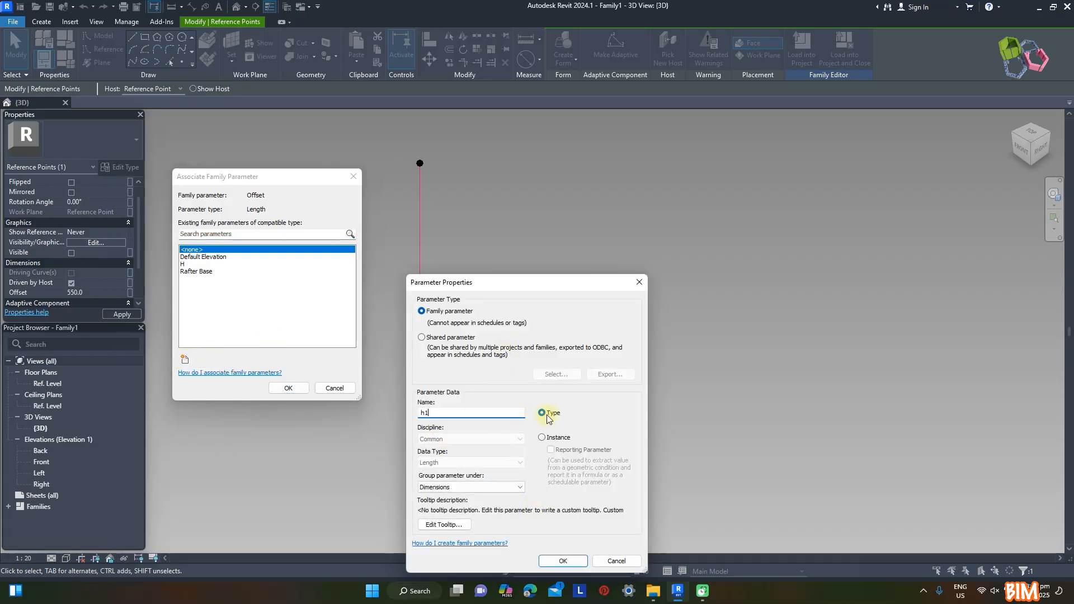
pyautogui.click(563, 560)
pyautogui.click(288, 388)
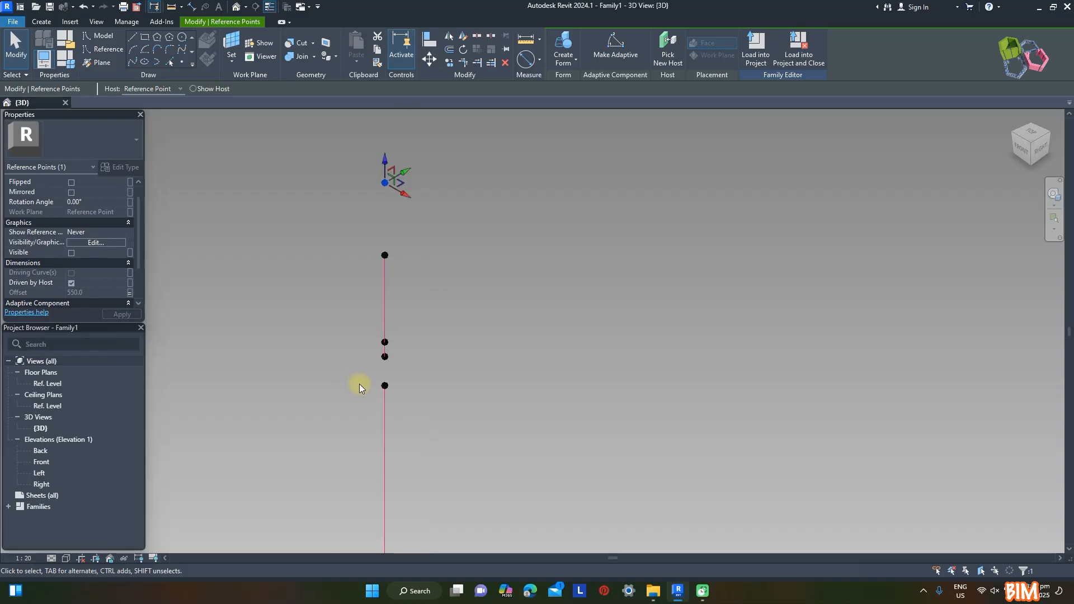
# Place a reference point hosted on a vertical plane of the h1 point, move it backward, and set its offset to -400
pyautogui.scroll(-3, 505, 273)
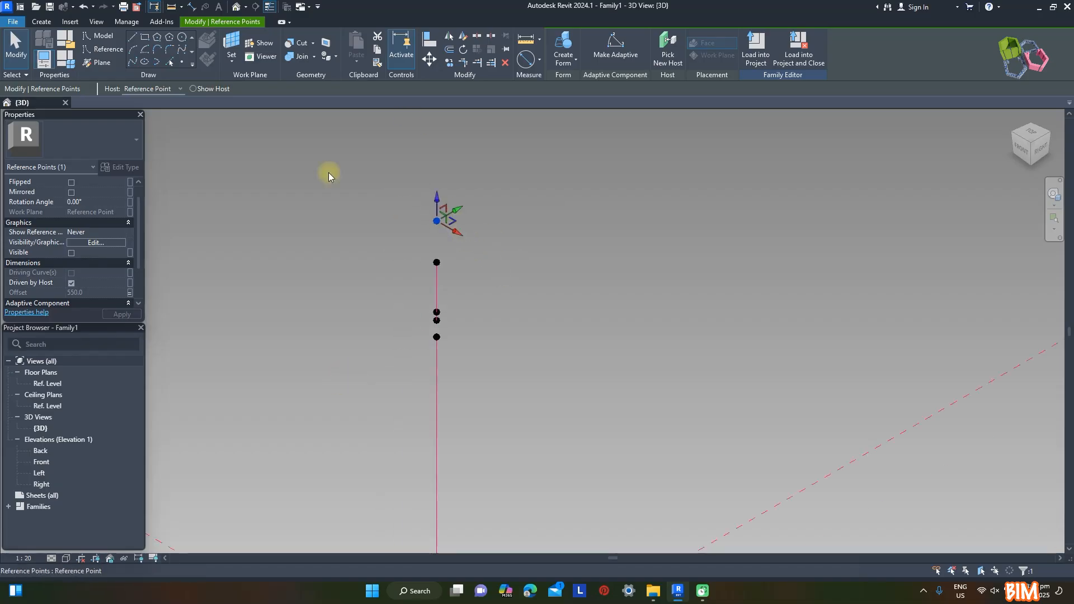
pyautogui.click(183, 63)
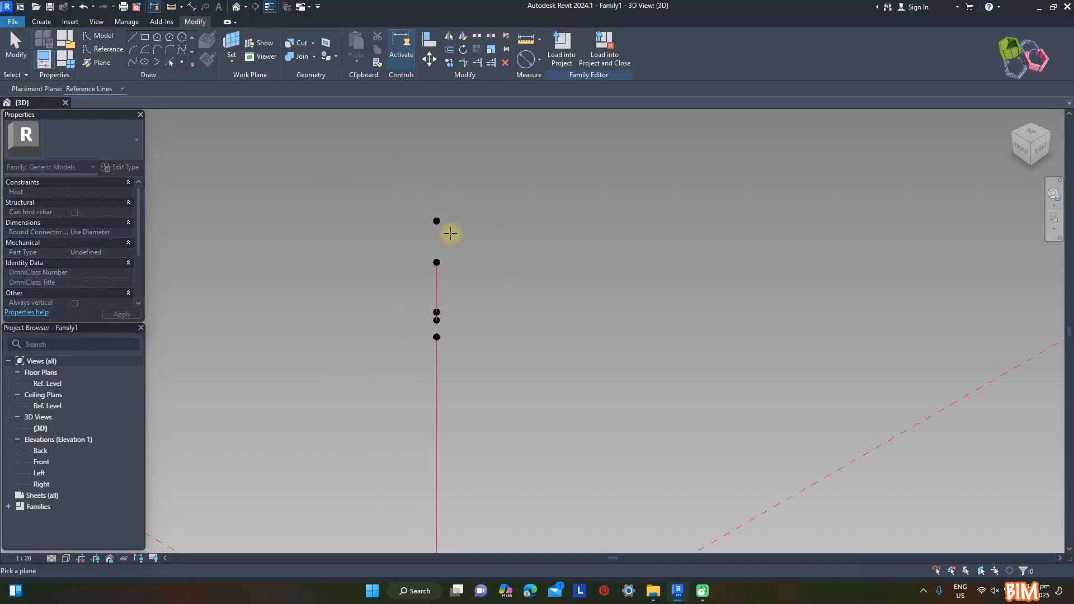
pyautogui.click(436, 219)
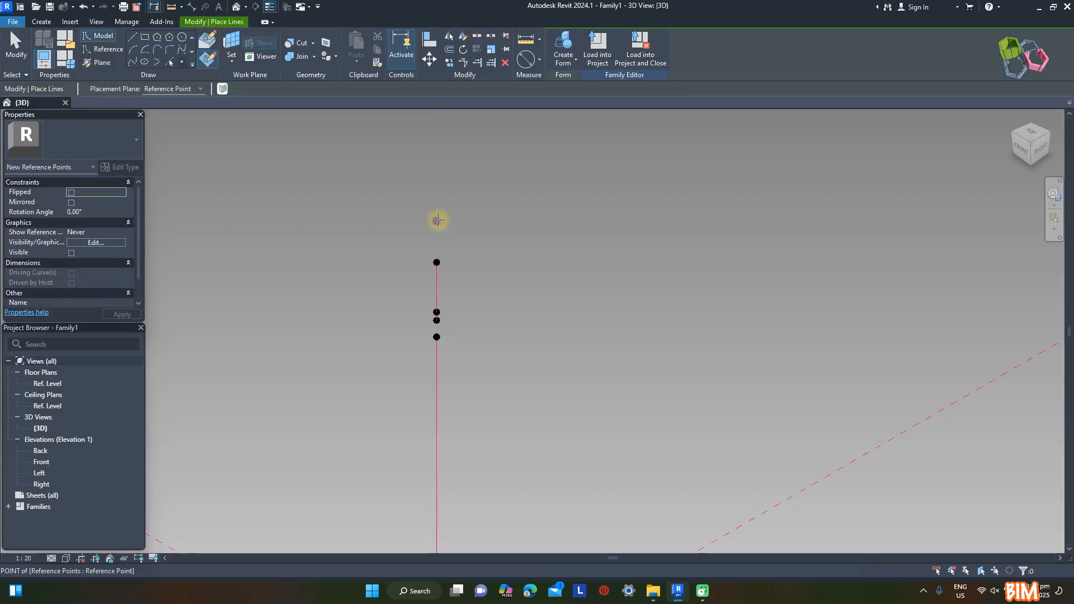
pyautogui.click(437, 220)
pyautogui.click(571, 330)
pyautogui.press('Escape')
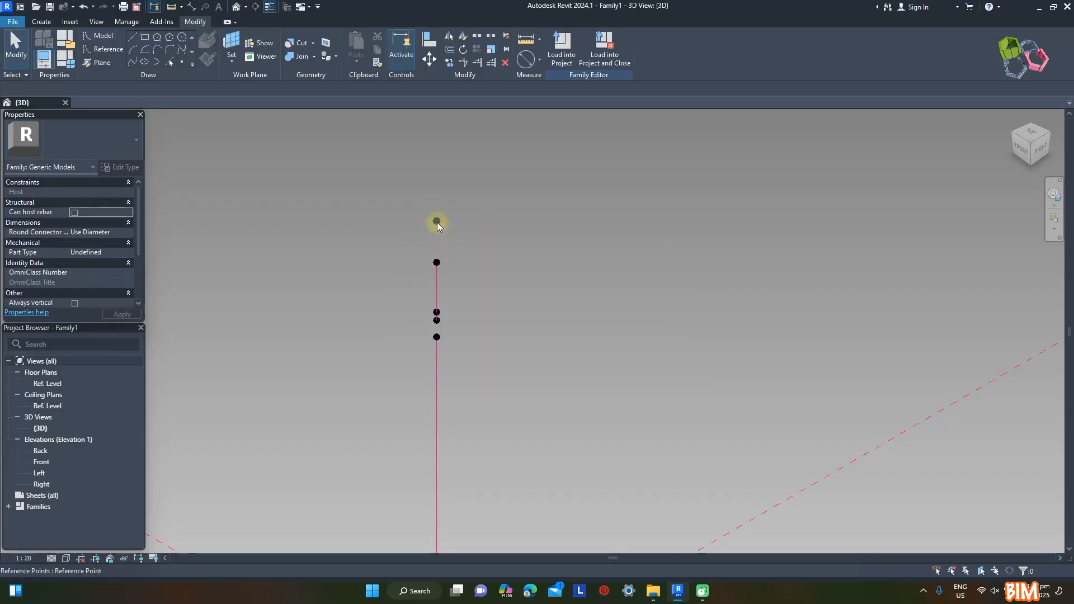
pyautogui.click(437, 222)
pyautogui.moveTo(449, 216); pyautogui.dragTo(397, 247)
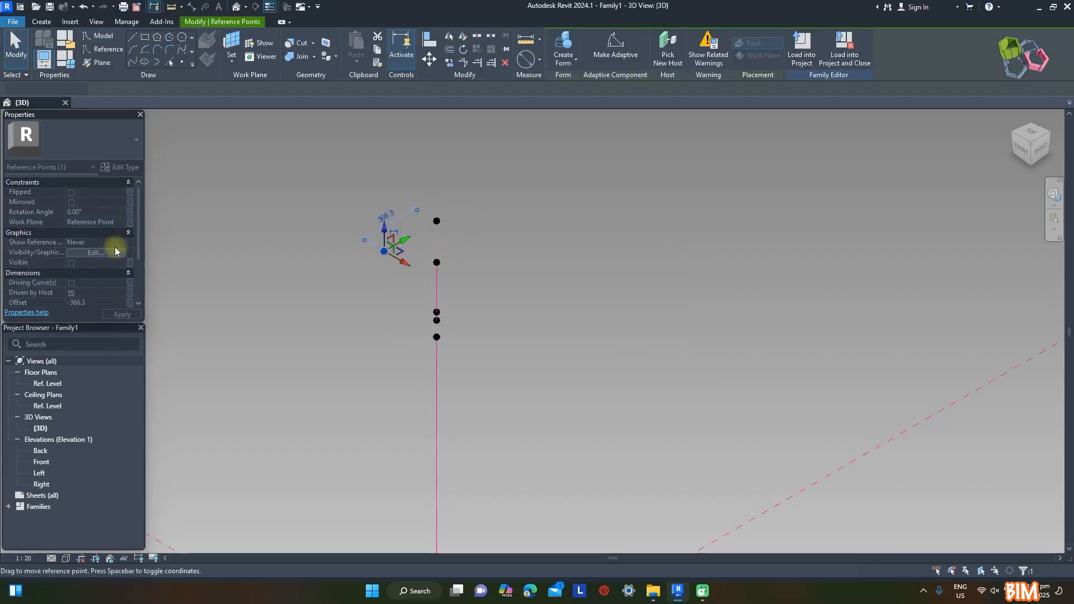
pyautogui.click(116, 303)
pyautogui.write('-400')
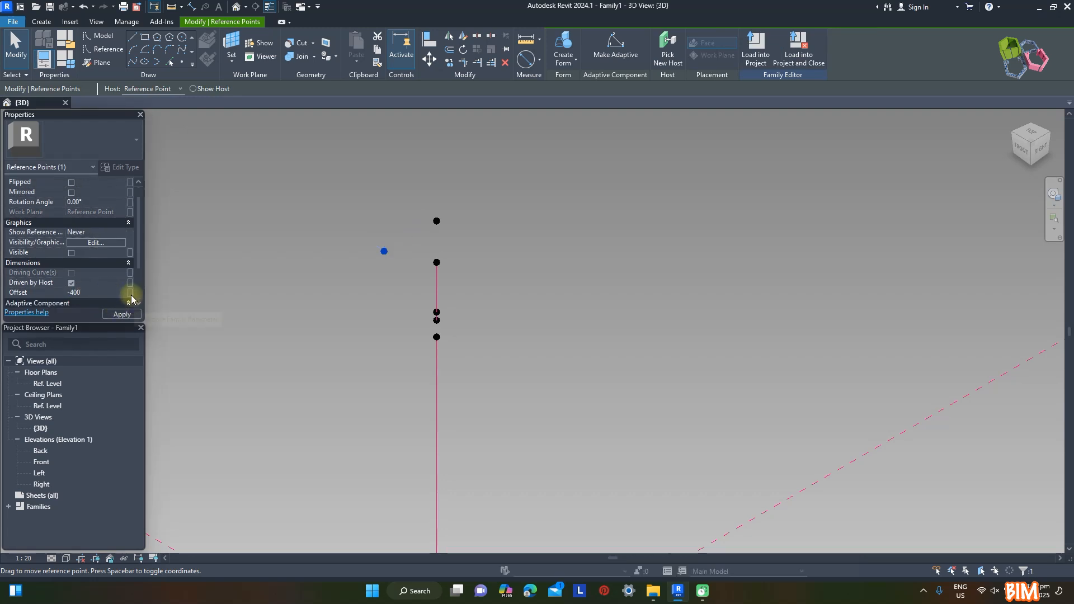
# Associate the rear point's offset with a new type parameter named Covered Back
pyautogui.click(130, 293)
pyautogui.click(184, 360)
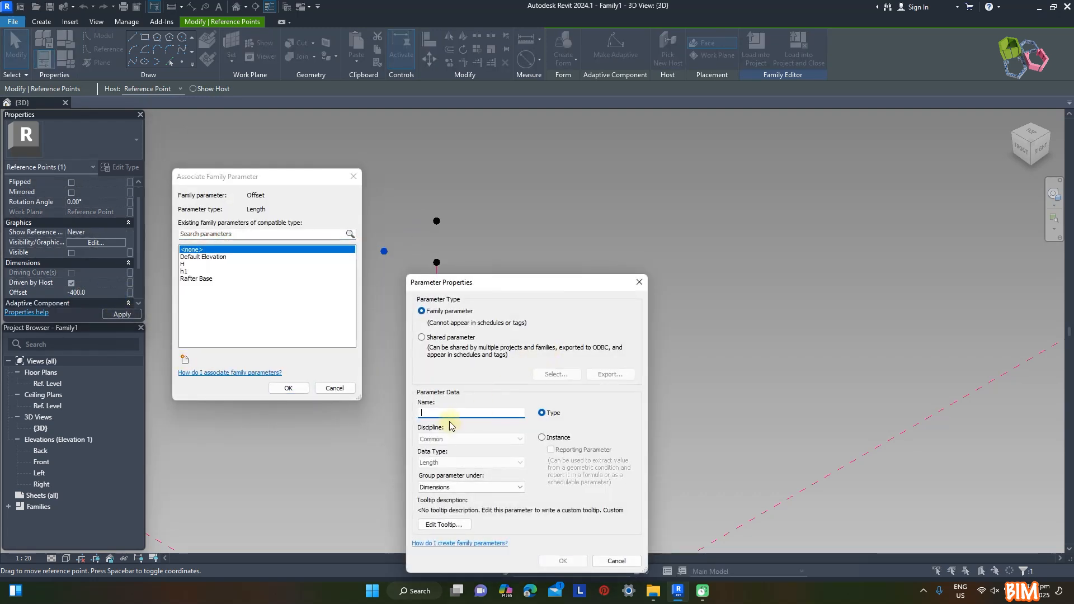
pyautogui.write('Covered Back')
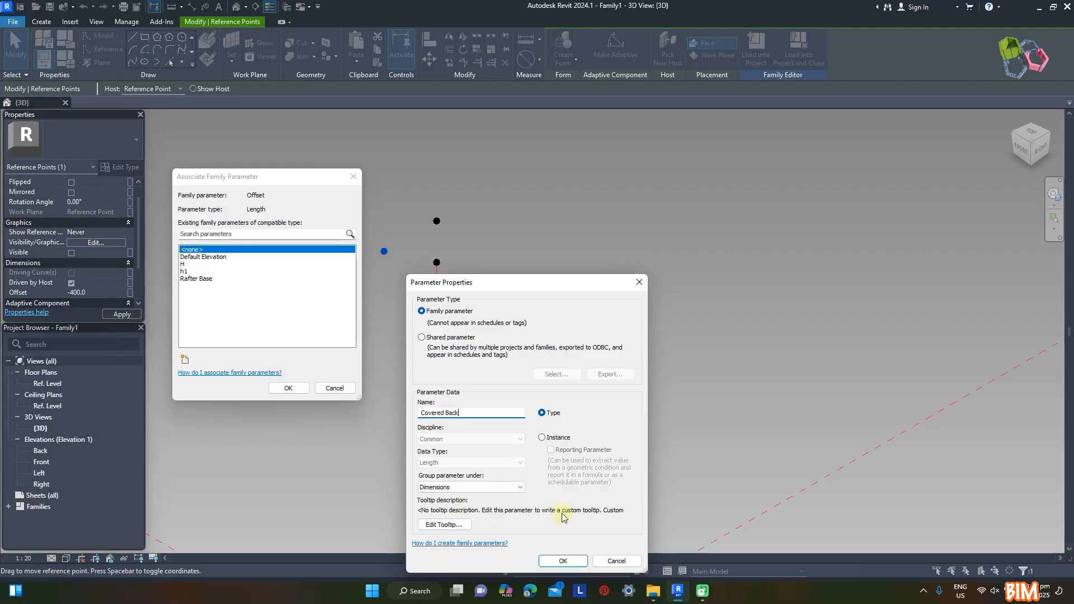
pyautogui.click(563, 560)
pyautogui.click(288, 387)
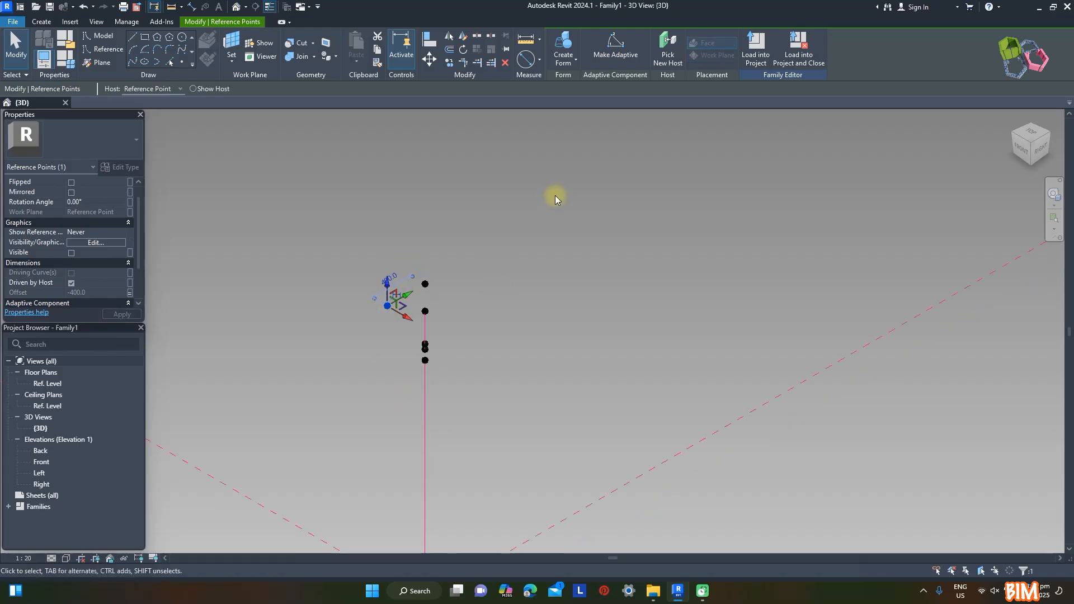
# Place a reference point hosted on the Covered Back point's vertical plane, move it forward, and set its offset to 2200
pyautogui.press('Escape')
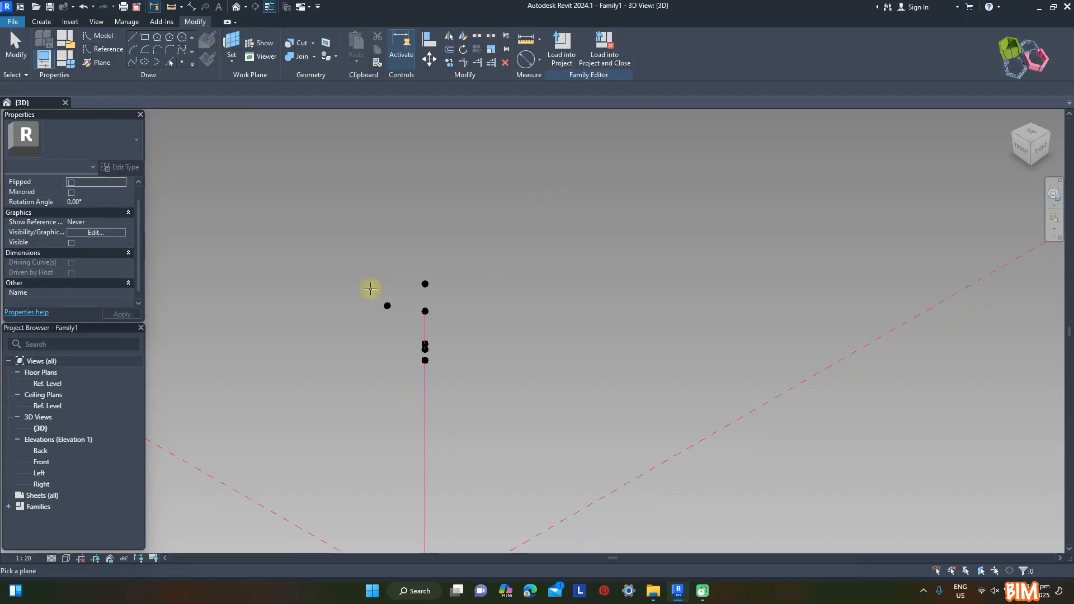
pyautogui.click(386, 306)
pyautogui.press('p')
pyautogui.press('t')
pyautogui.click(387, 307)
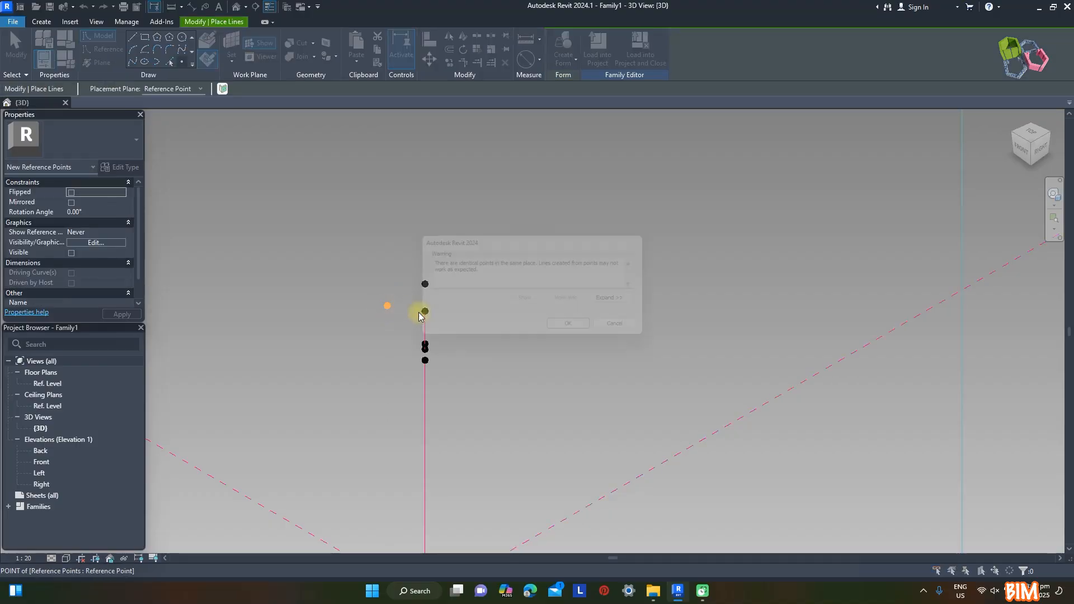
pyautogui.click(573, 331)
pyautogui.press('Escape')
pyautogui.click(389, 308)
pyautogui.moveTo(411, 298); pyautogui.dragTo(595, 192)
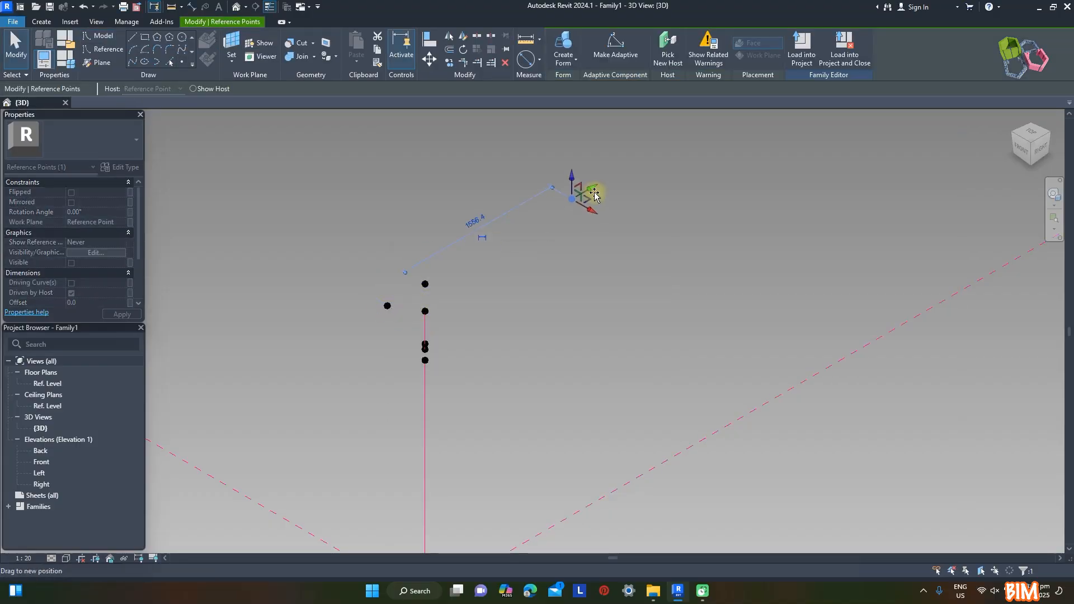
pyautogui.click(98, 304)
pyautogui.write('2200')
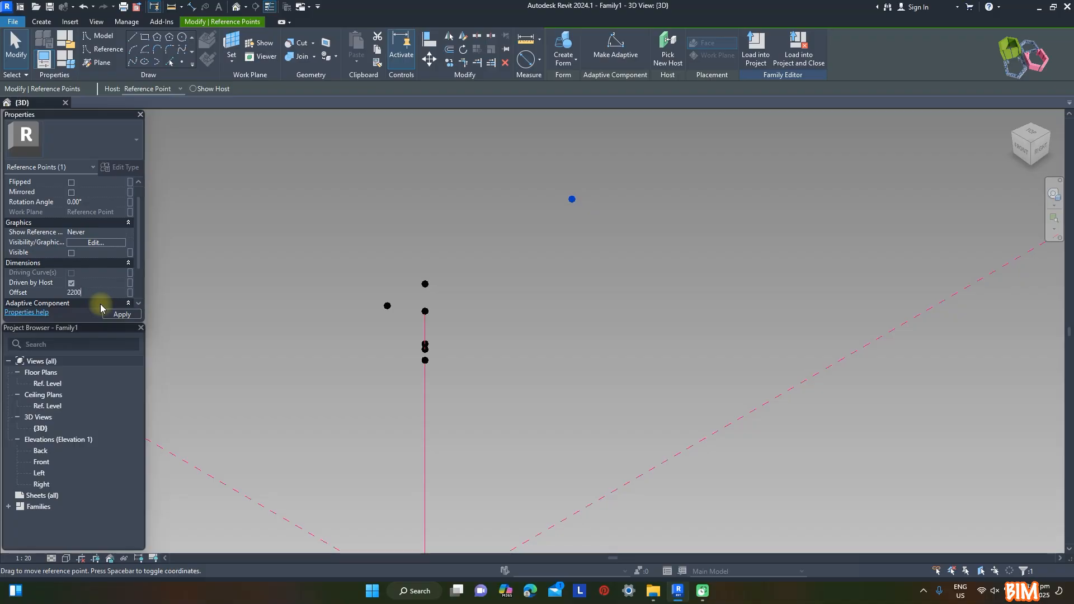
# Associate the forward point's offset with a new instance parameter named Covered L
pyautogui.click(129, 292)
pyautogui.click(184, 360)
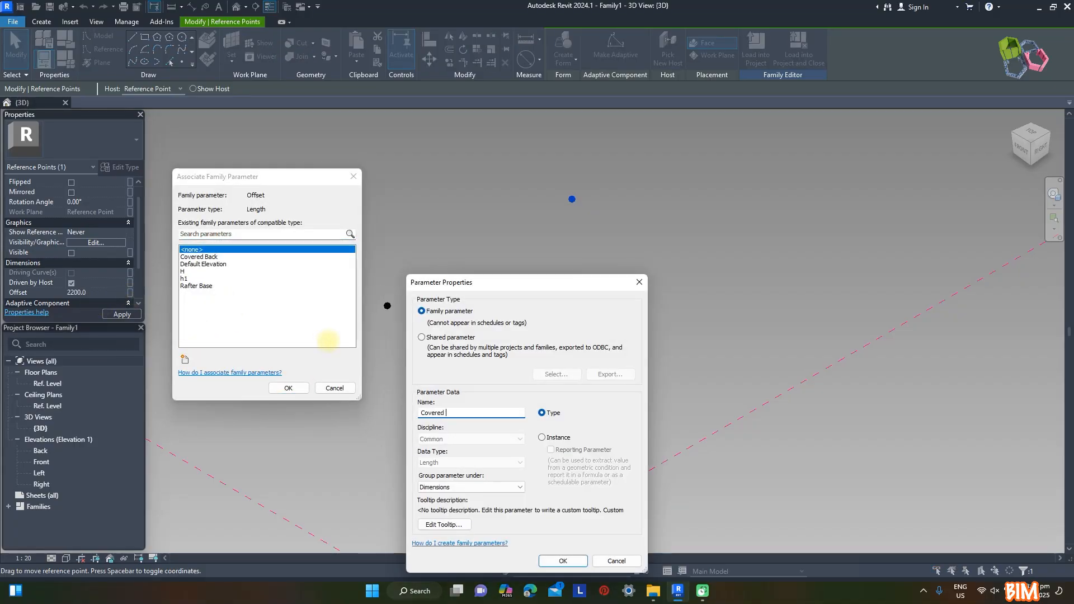
pyautogui.click(562, 561)
pyautogui.click(288, 388)
pyautogui.click(431, 312)
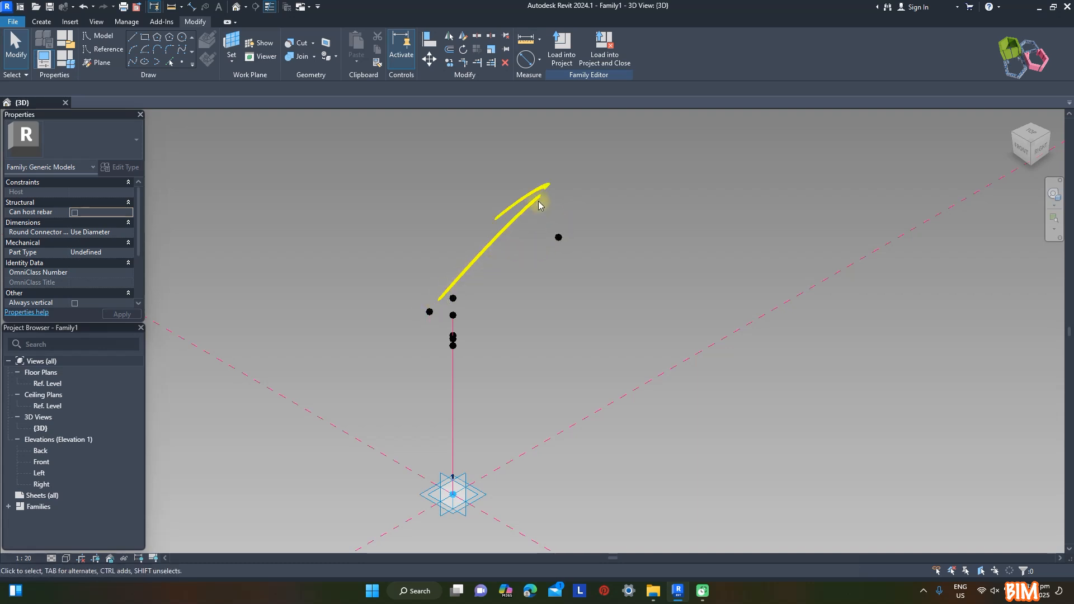
# Place a reference point hosted on the Covered L point's horizontal plane and raise it vertically by about 735
pyautogui.click(183, 63)
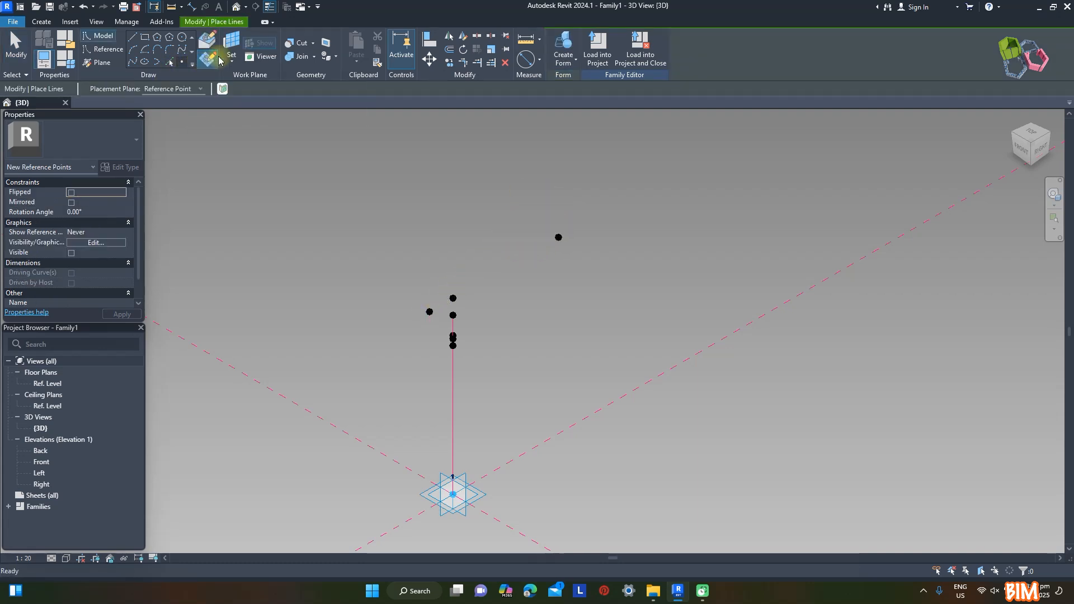
pyautogui.click(559, 240)
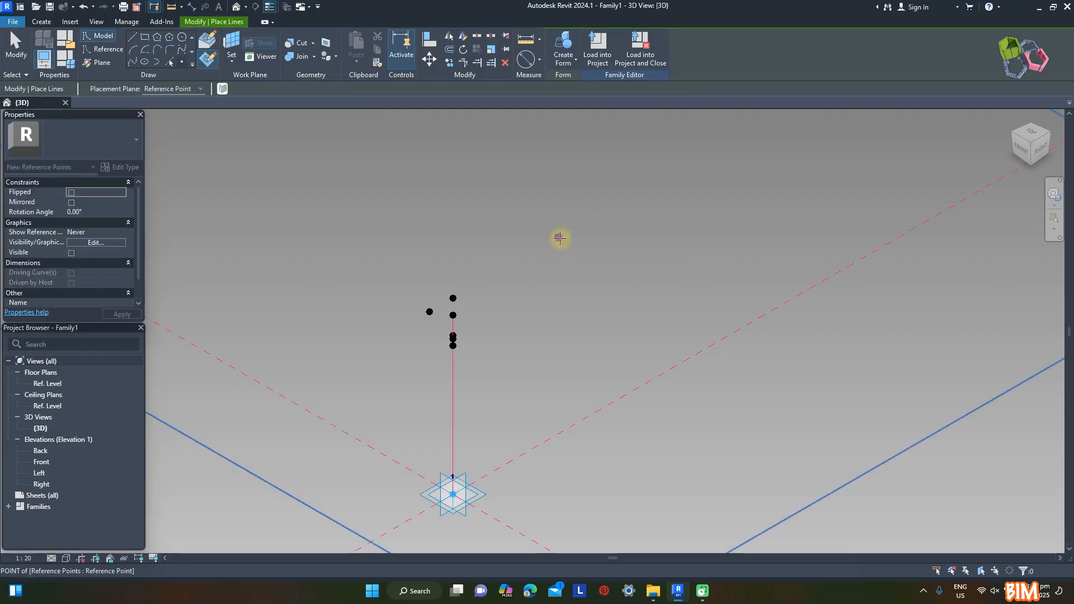
pyautogui.click(579, 330)
pyautogui.click(559, 240)
pyautogui.moveTo(559, 239); pyautogui.dragTo(558, 187)
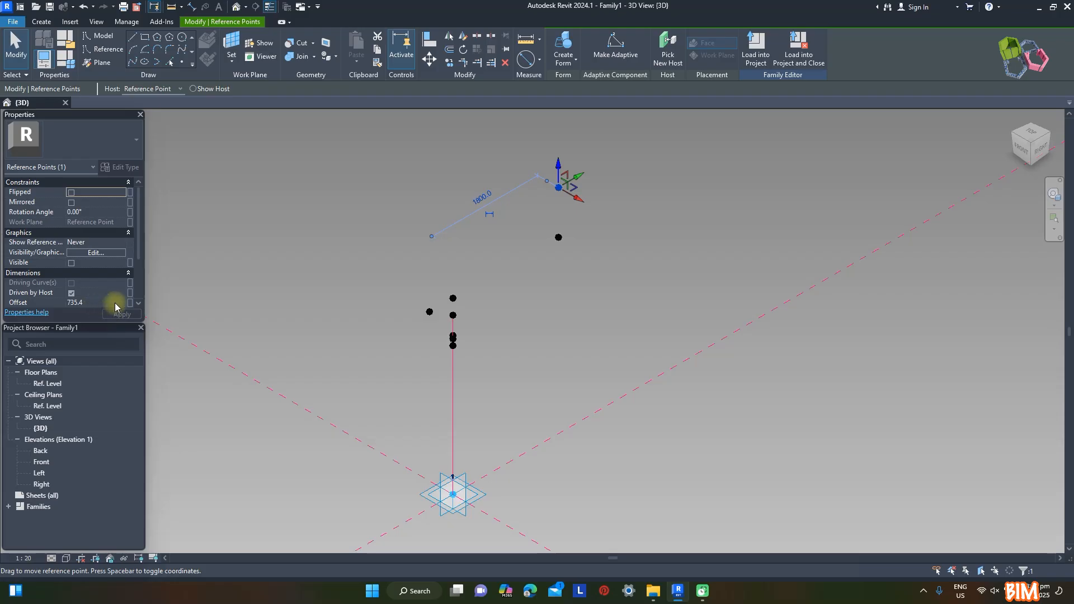
pyautogui.press('Escape')
# Create a type parameter named A with the Angle data type in the family types and set it to 4°
pyautogui.click(65, 57)
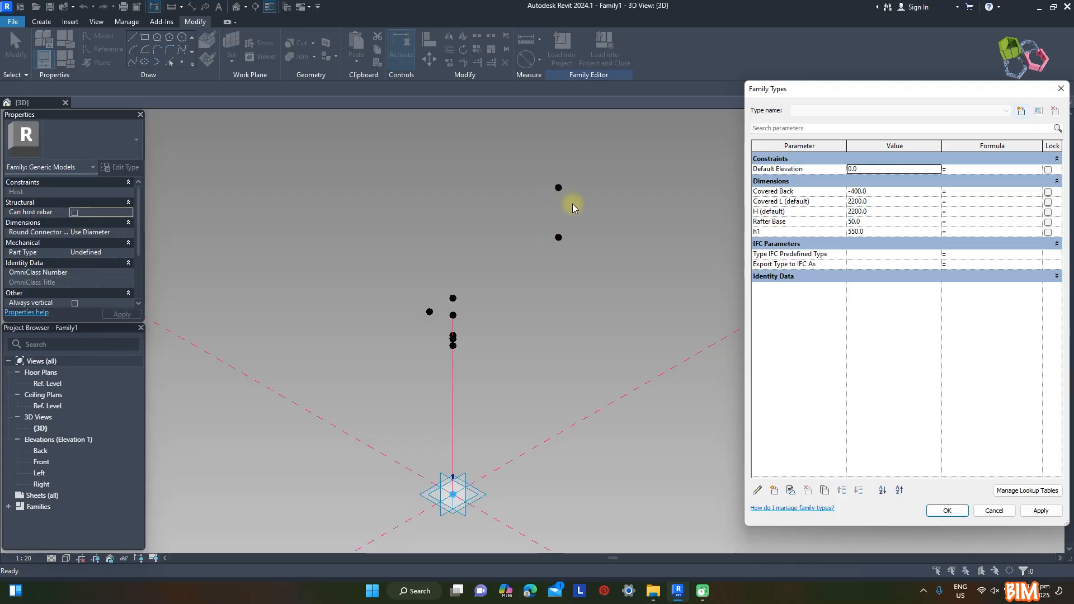
pyautogui.click(774, 491)
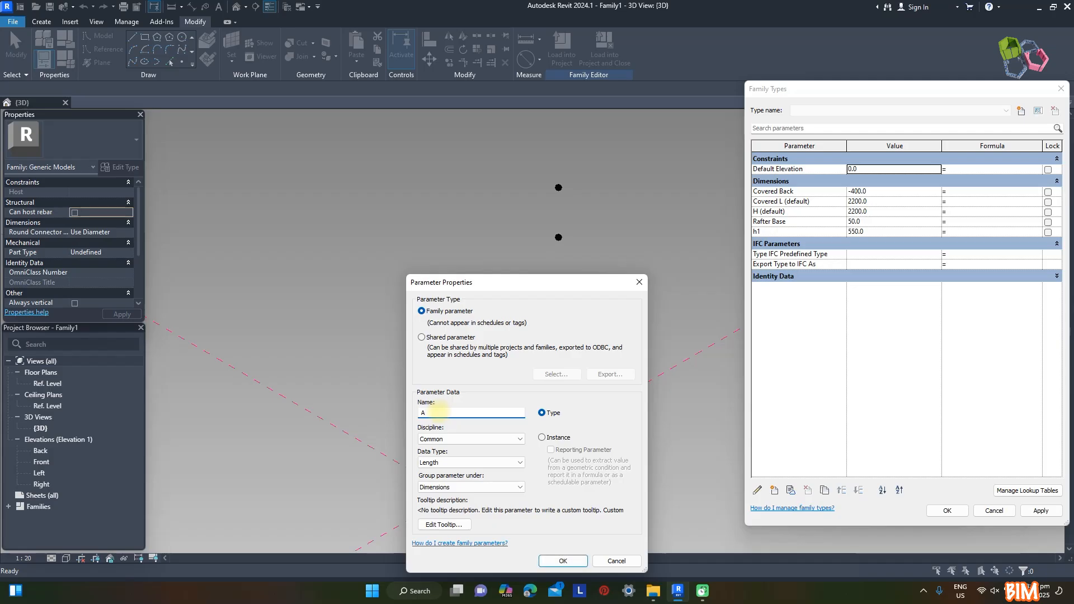
pyautogui.click(447, 462)
pyautogui.click(442, 305)
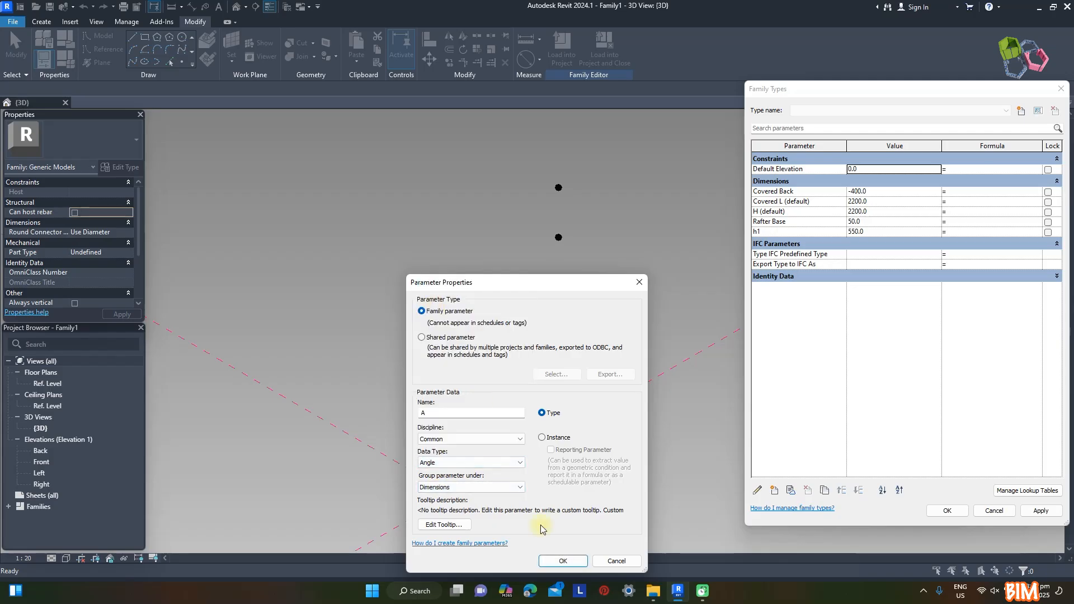
pyautogui.click(563, 561)
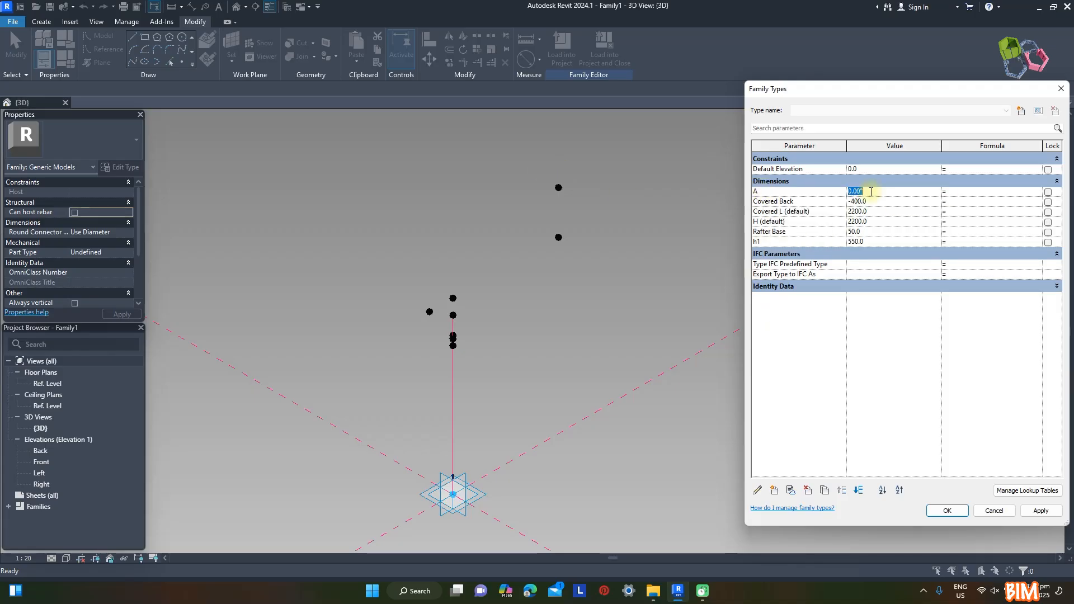
# Add an instance length parameter h2 grouped under Other, with the formula Covered L*Tan(A), and apply the family types
pyautogui.click(773, 491)
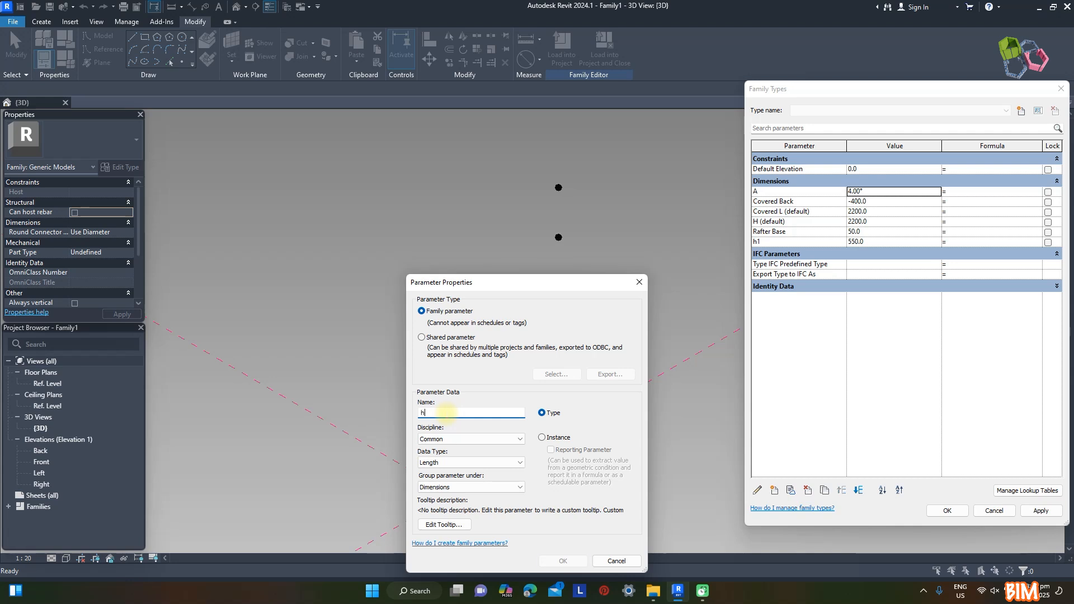
pyautogui.click(541, 438)
pyautogui.click(469, 486)
pyautogui.click(447, 440)
pyautogui.click(550, 561)
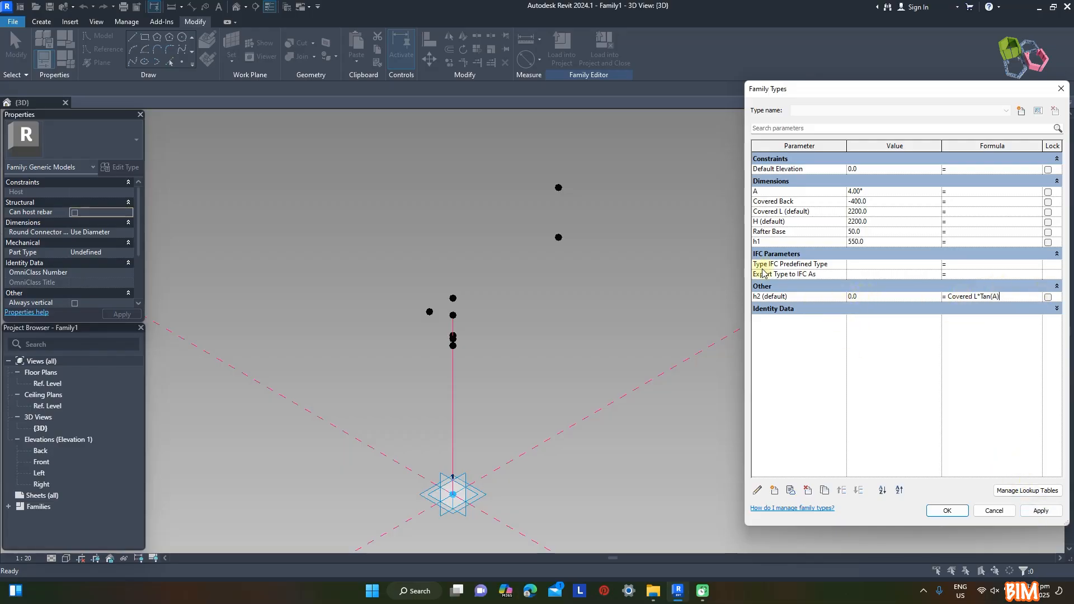
pyautogui.click(1042, 510)
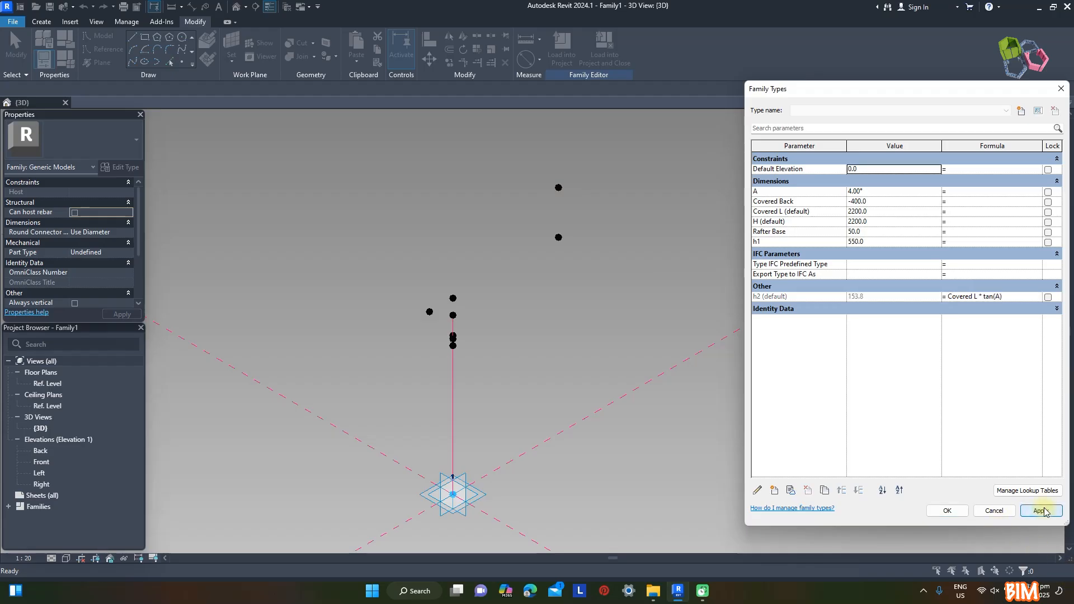
pyautogui.click(947, 511)
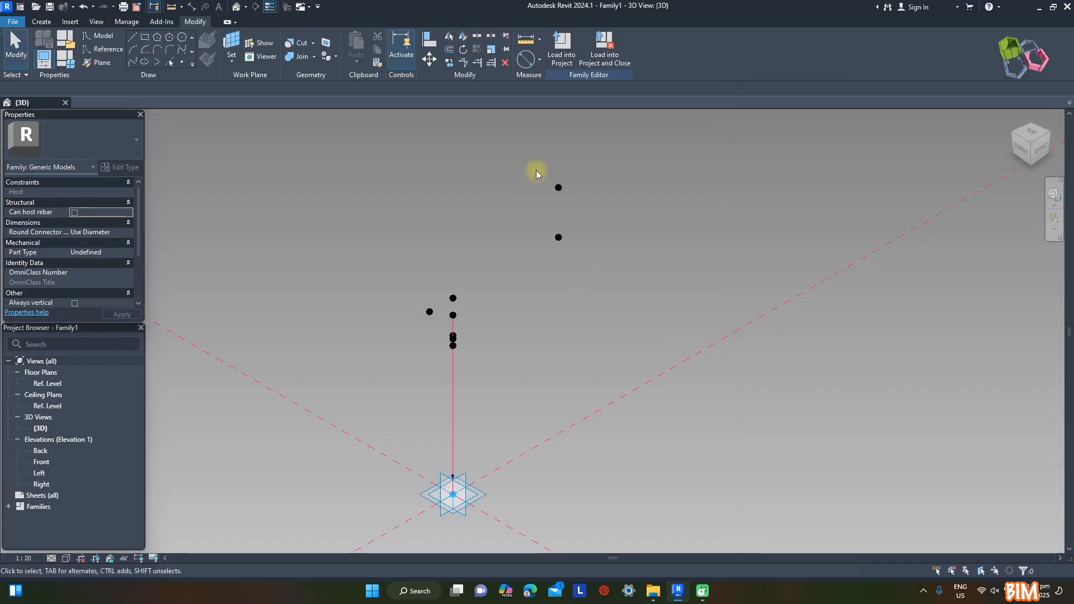
# Associate the offset of the raised point above the Covered L point with the h2 parameter
pyautogui.click(552, 195)
pyautogui.click(130, 302)
pyautogui.click(185, 292)
pyautogui.click(288, 387)
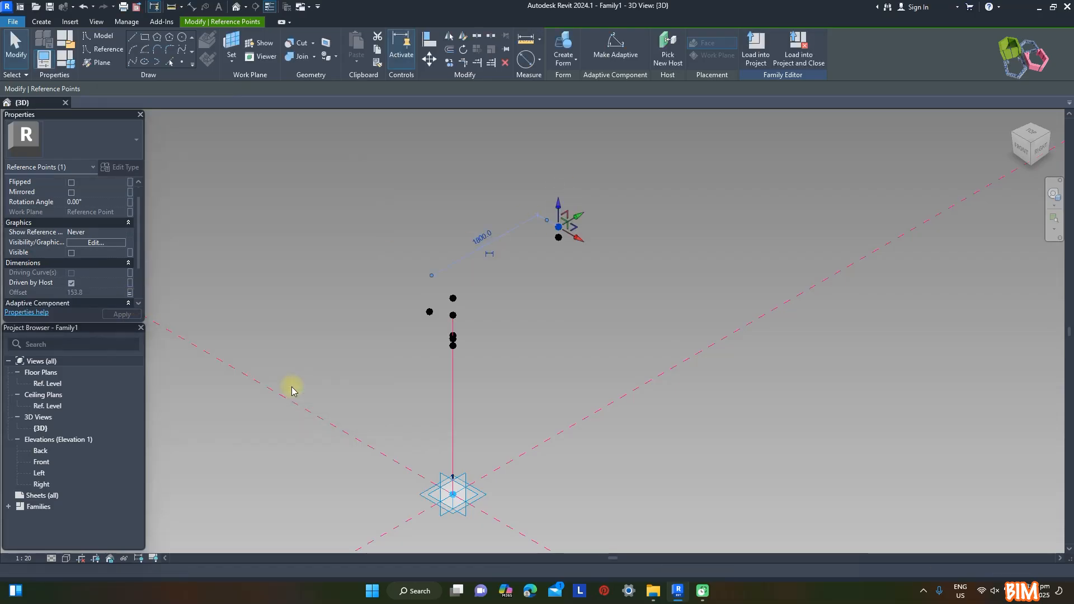
# Connect the Covered Back point and the h2 point with a line through points, set as a reference line
pyautogui.scroll(2, 520, 325)
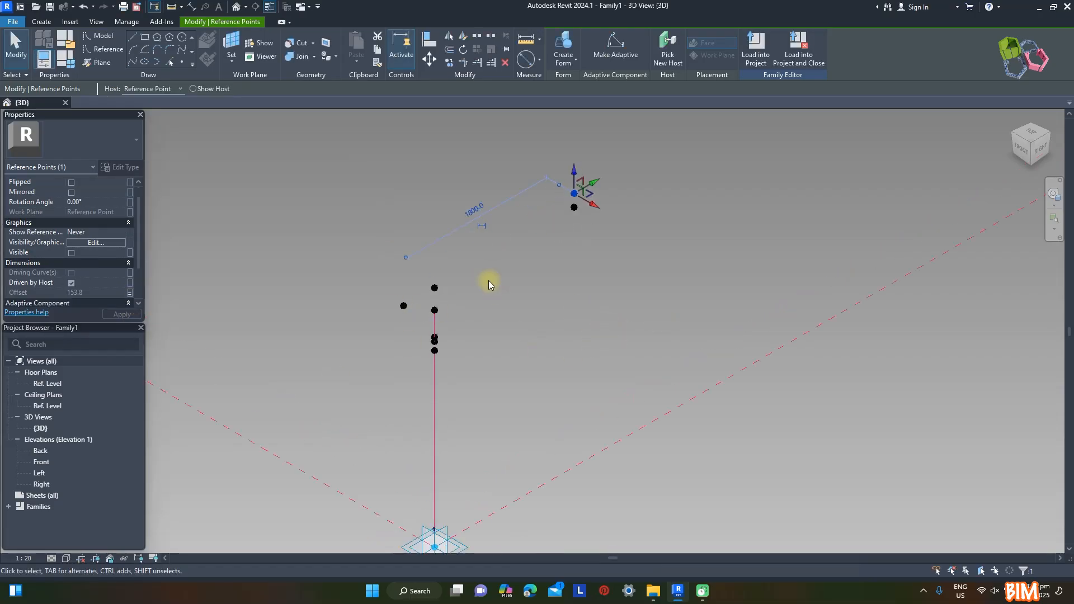
pyautogui.keyDown('ctrl'); pyautogui.click(403, 305); pyautogui.keyUp('ctrl')
pyautogui.click(137, 67)
pyautogui.click(72, 263)
pyautogui.click(645, 240)
pyautogui.keyDown('shift'); pyautogui.moveTo(646, 240); pyautogui.dragTo(609, 247, button='middle'); pyautogui.keyUp('shift')
# Inspect the sloped reference line from the right side and return to the home 3D view
pyautogui.click(1034, 152)
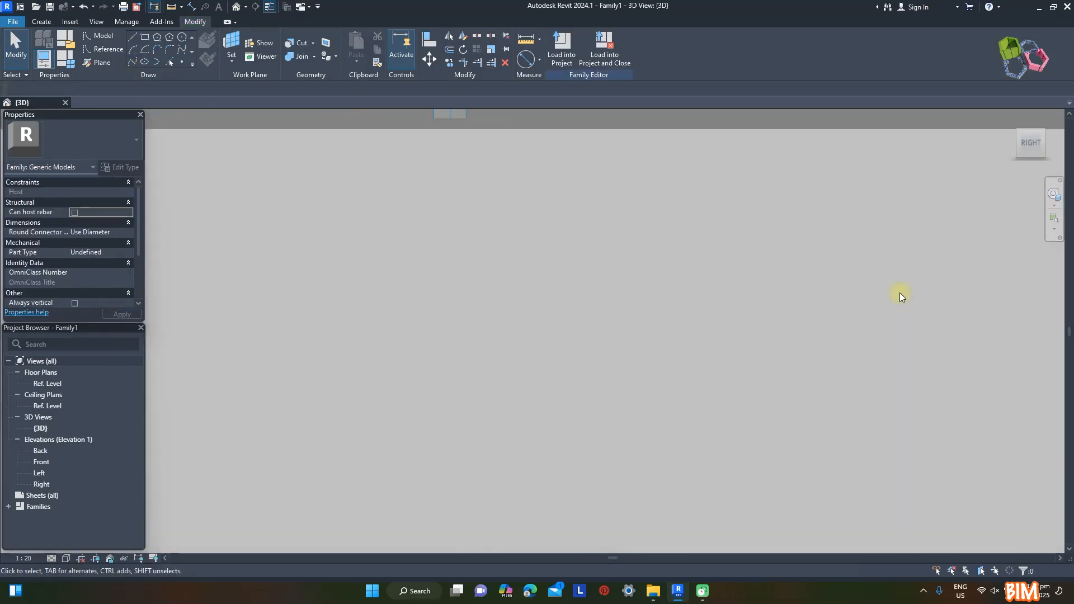
pyautogui.scroll(2, 517, 364)
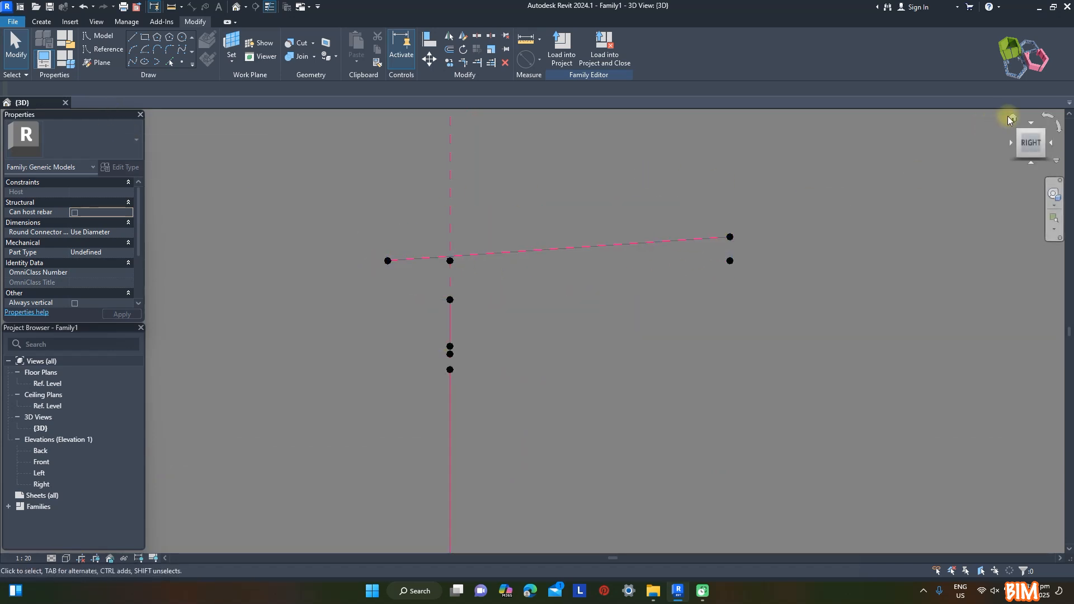
pyautogui.click(1011, 119)
pyautogui.scroll(5, 559, 376)
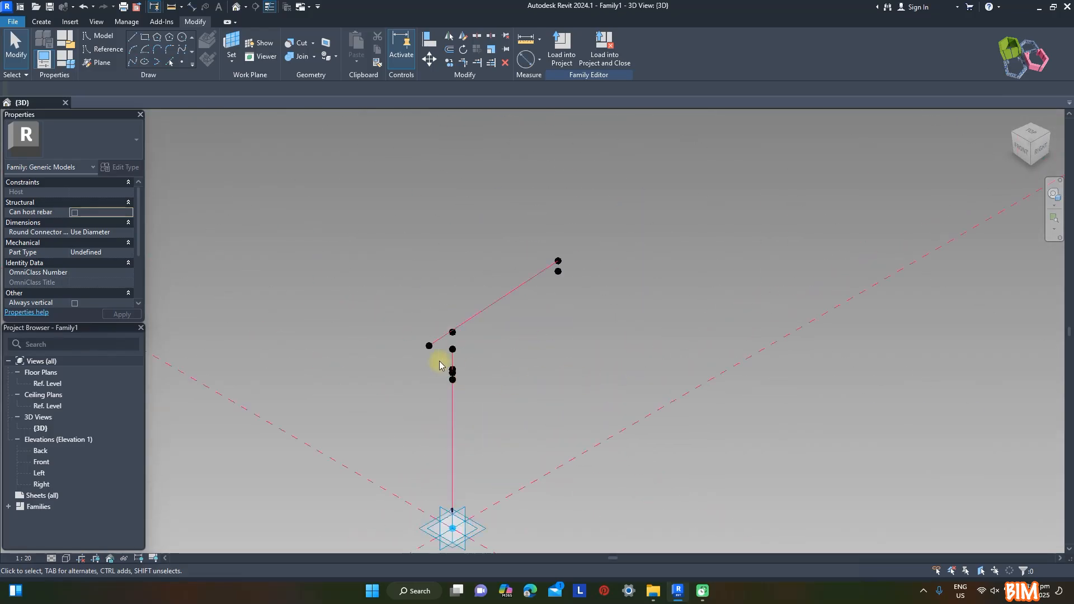
pyautogui.scroll(1, 439, 364)
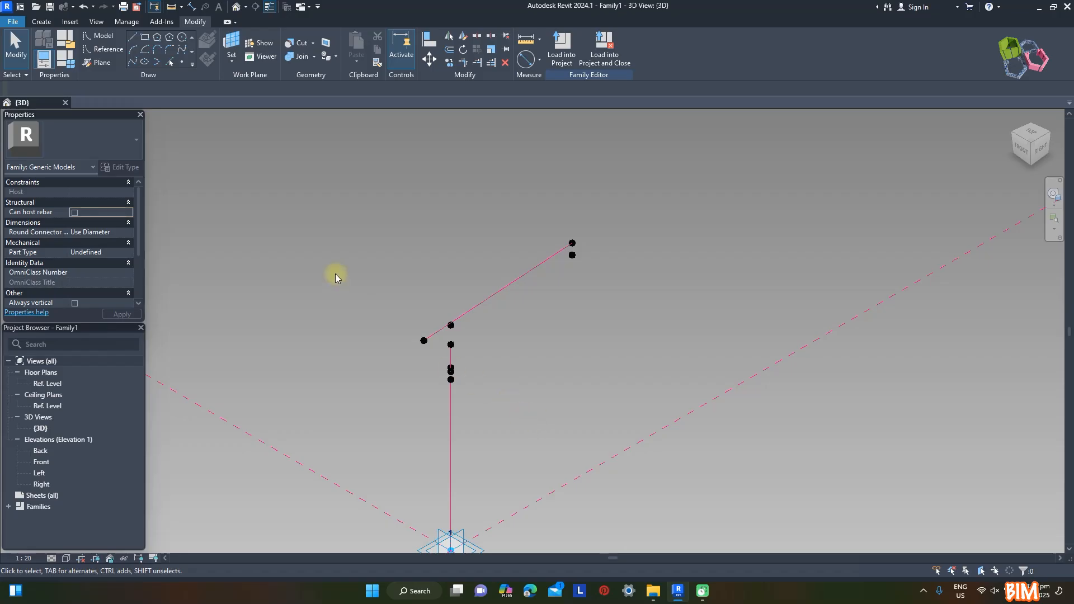
# Place a reference point hosted on the Covered Back point and move it about 1315 mm along its X axis
pyautogui.click(184, 62)
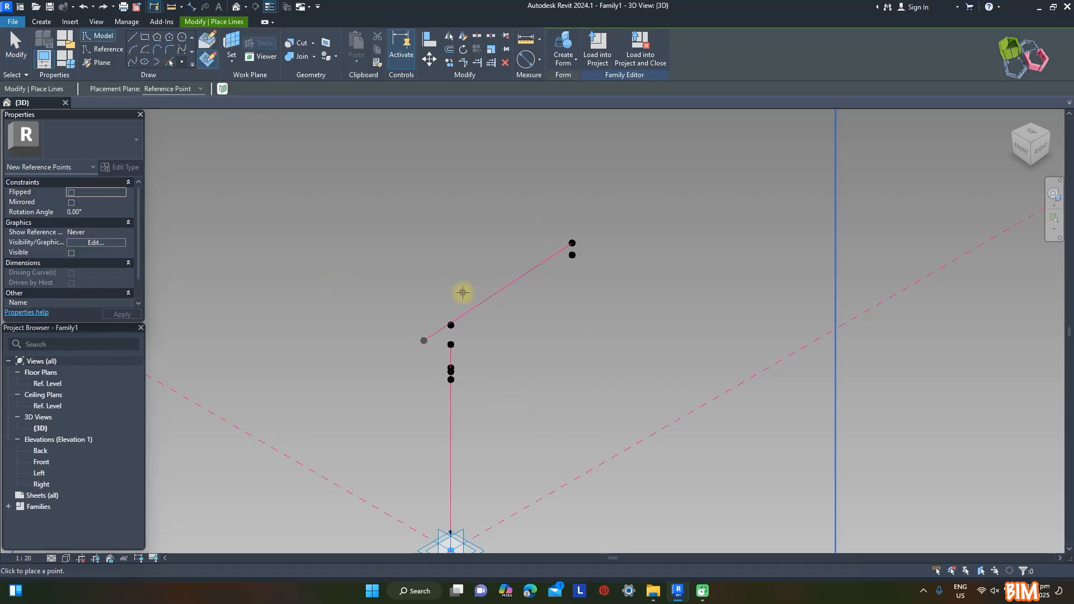
pyautogui.press('Escape')
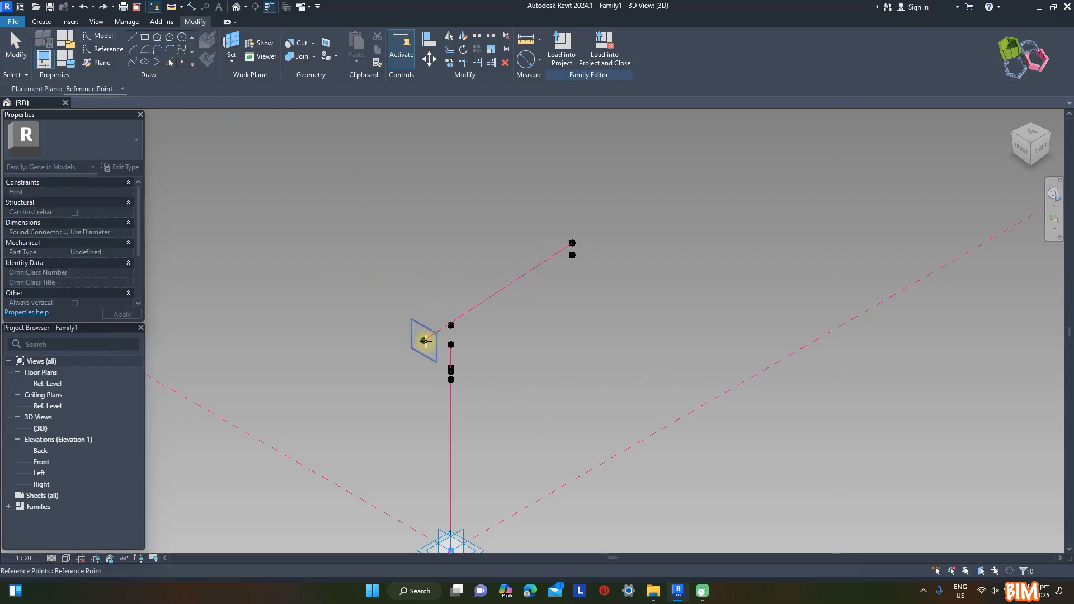
pyautogui.click(425, 340)
pyautogui.click(424, 340)
pyautogui.click(576, 333)
pyautogui.press('Escape')
pyautogui.click(424, 341)
pyautogui.moveTo(447, 353); pyautogui.dragTo(524, 414)
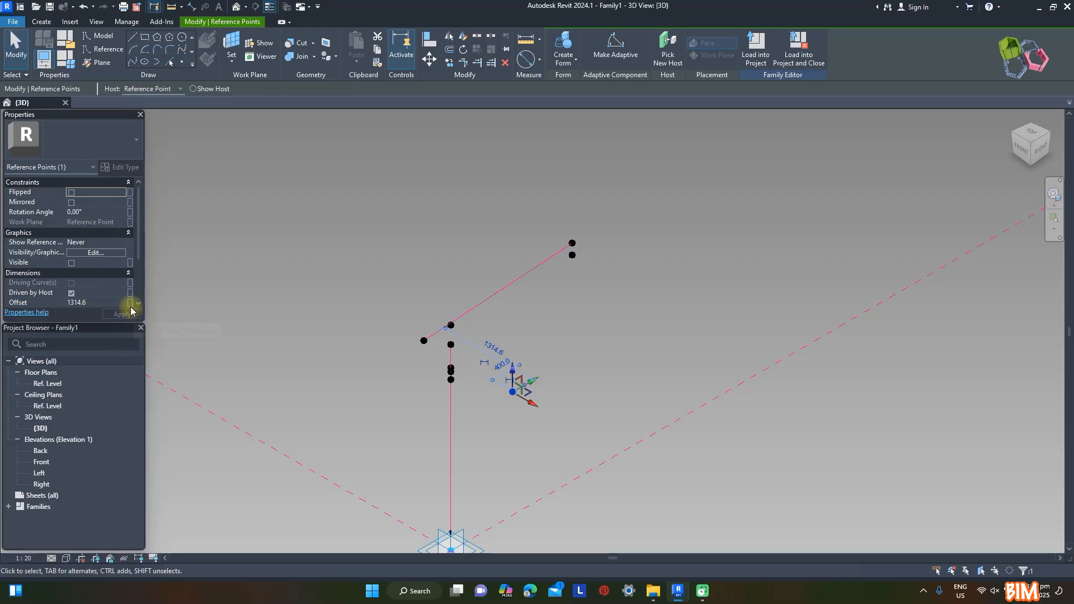
# Associate the offset of the new point beside Covered Back with a new type length parameter named Span Half
pyautogui.click(96, 302)
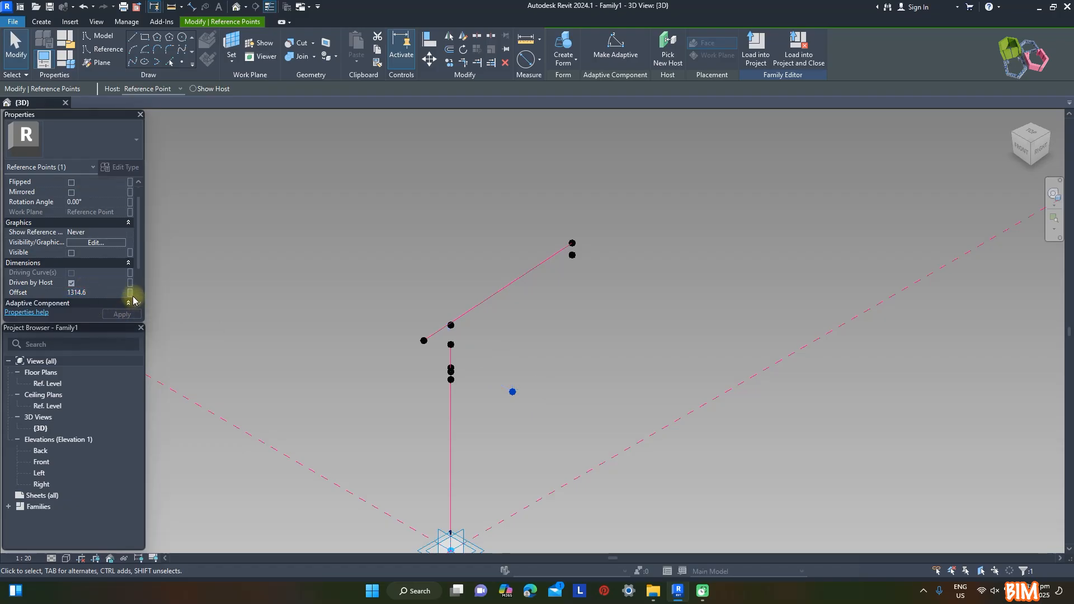
pyautogui.click(131, 293)
pyautogui.click(185, 359)
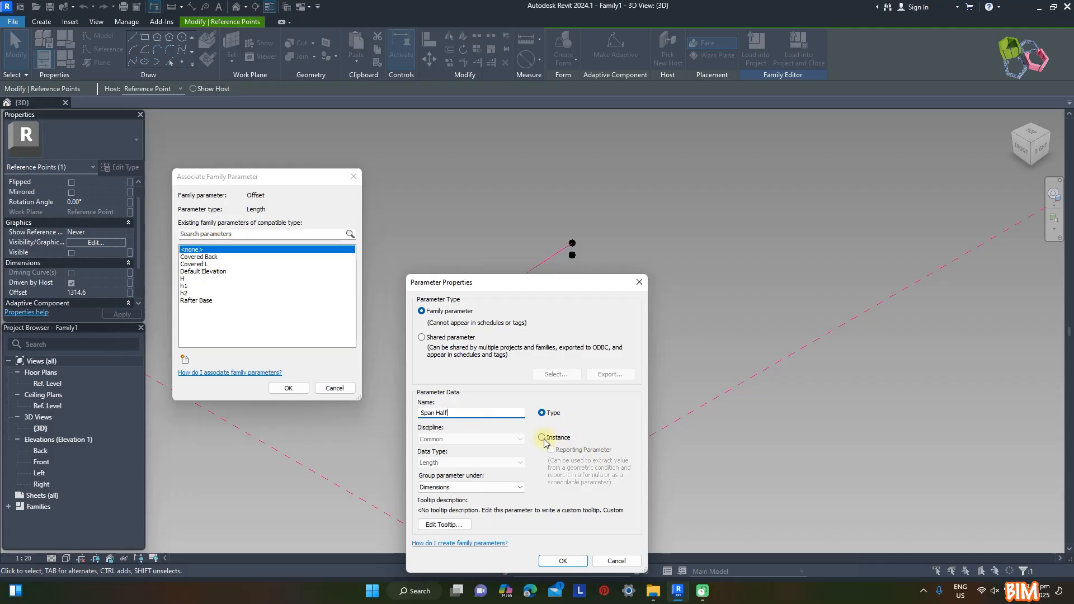
pyautogui.write('Span Half')
pyautogui.click(563, 561)
pyautogui.click(291, 388)
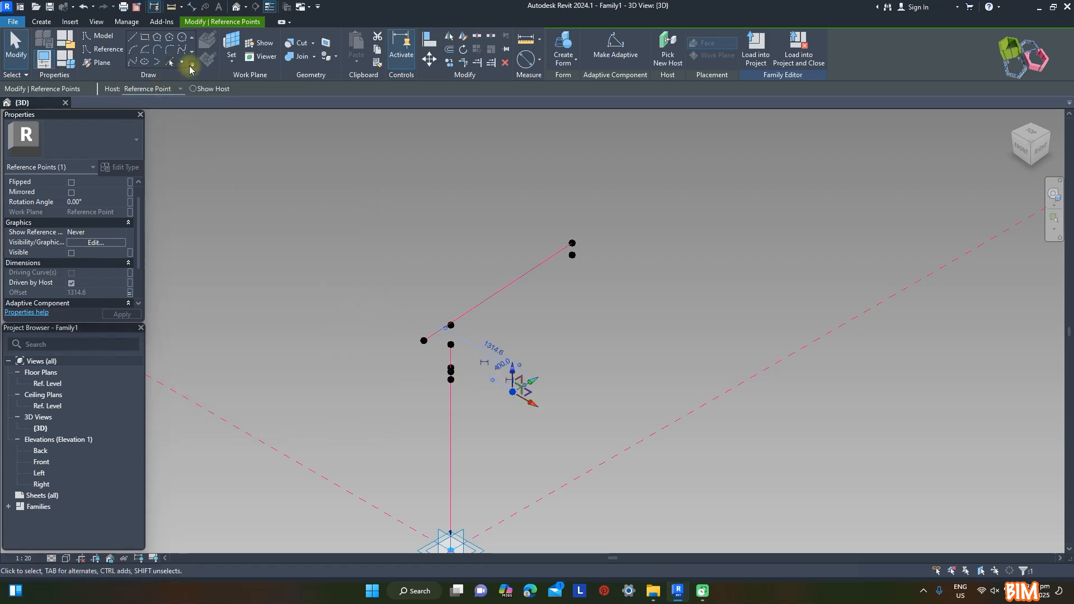
pyautogui.click(494, 389)
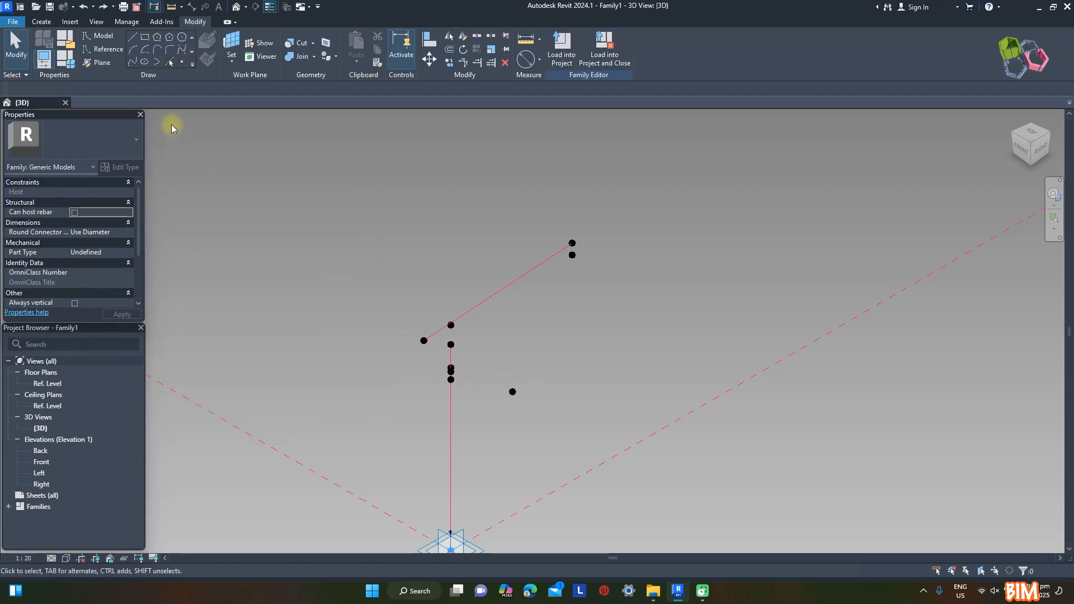
# Host another reference point on the Span Half point and move it about 1093 mm further out along its X axis
pyautogui.click(182, 62)
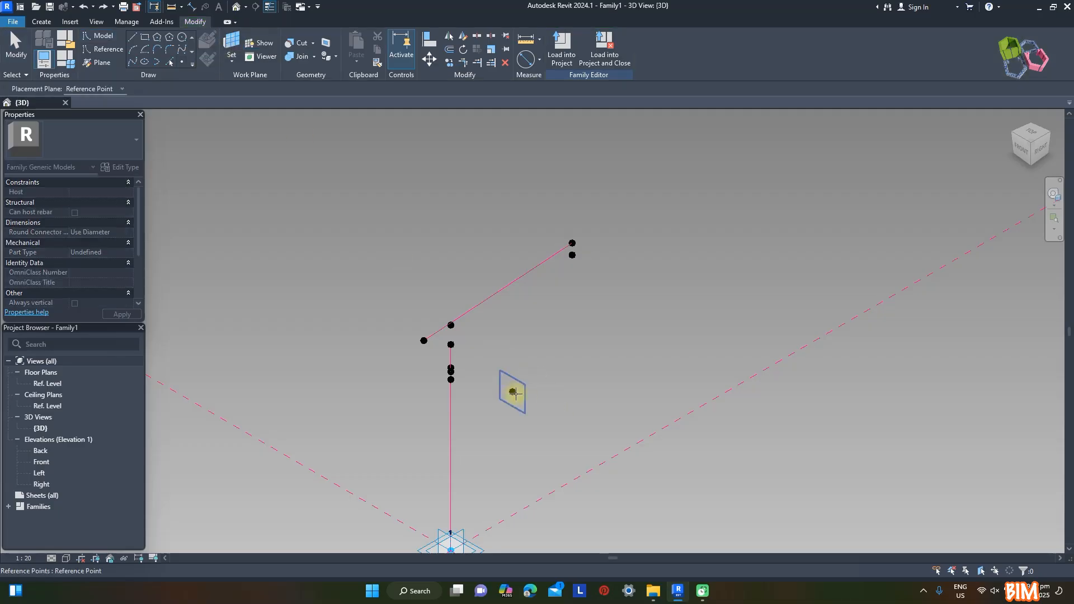
pyautogui.click(515, 394)
pyautogui.click(513, 392)
pyautogui.click(578, 331)
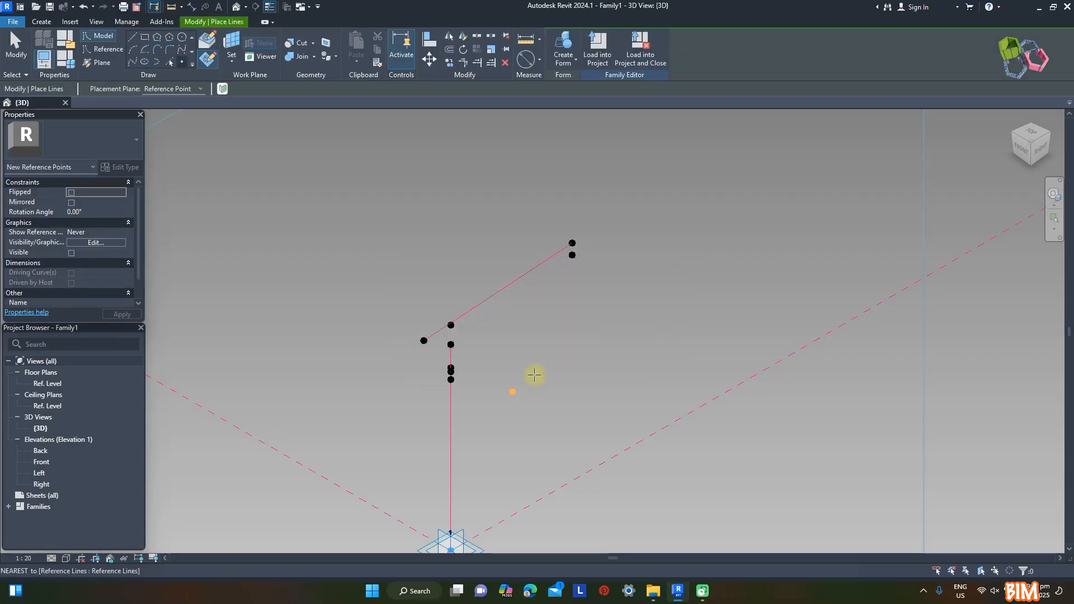
pyautogui.press('Escape')
pyautogui.press('Escape')
pyautogui.click(513, 393)
pyautogui.click(530, 403)
pyautogui.moveTo(536, 408); pyautogui.dragTo(599, 468)
pyautogui.click(692, 394)
# Add a type length parameter Span with the value 3000 and give Span Half the formula Span / 2
pyautogui.click(72, 58)
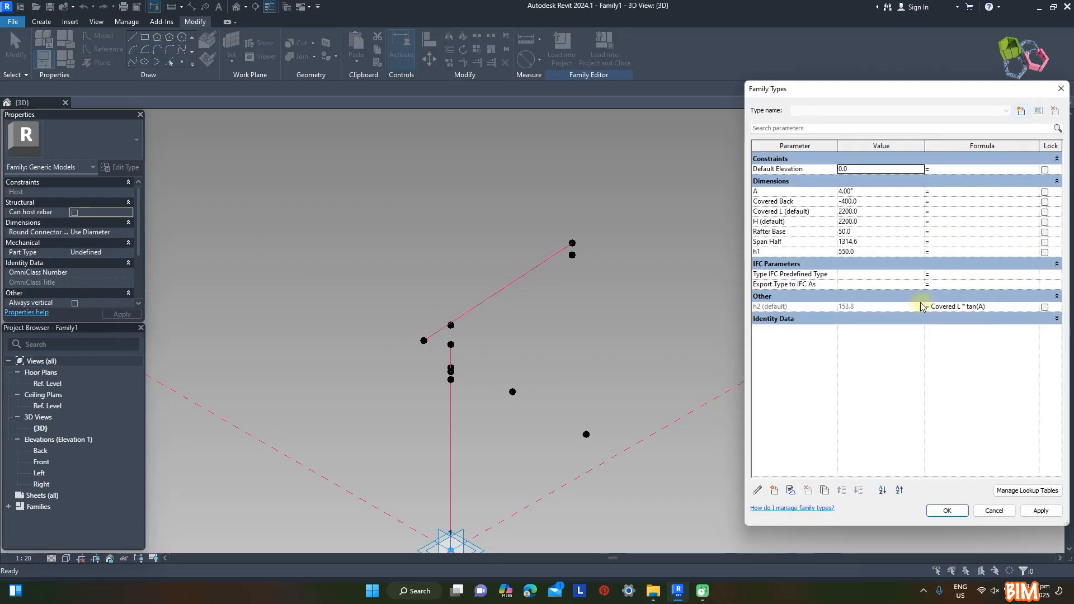
pyautogui.click(773, 490)
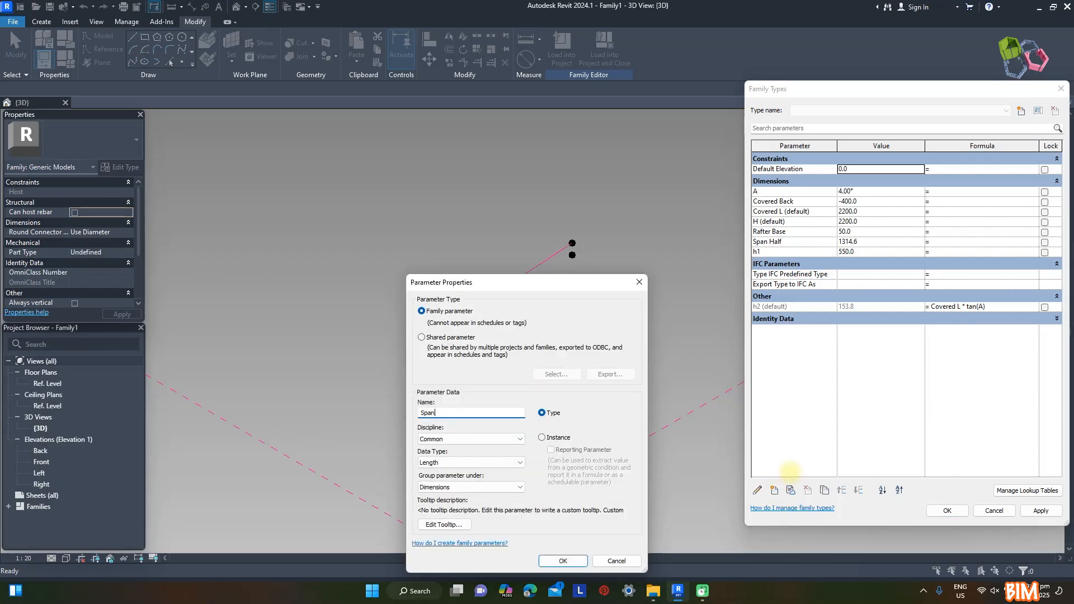
pyautogui.click(569, 564)
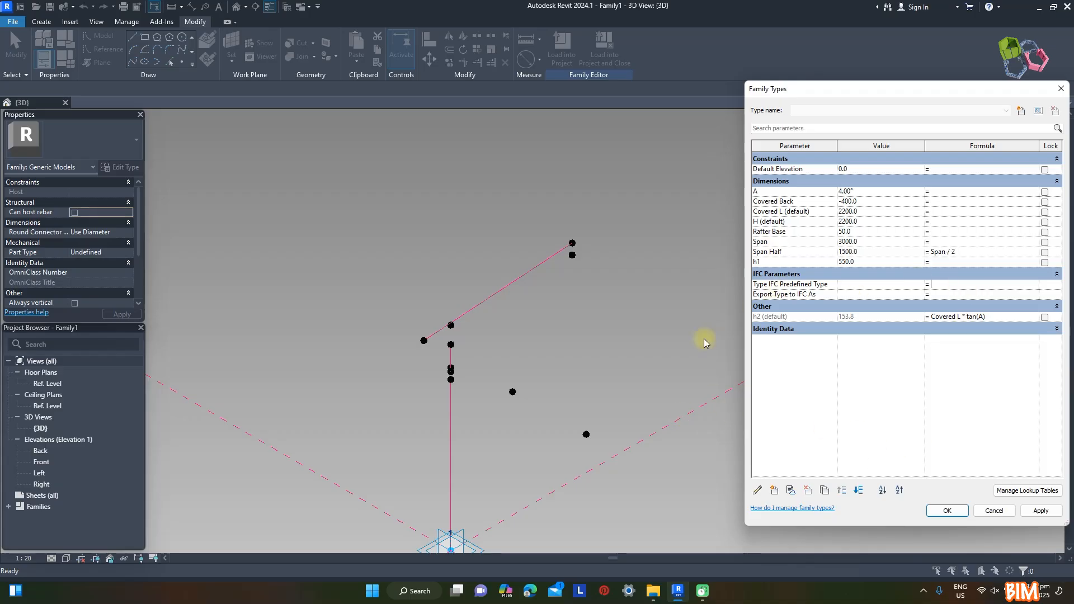
# Add a type length parameter Span Neg grouped under Other with the formula -Span, and apply the family types
pyautogui.click(775, 490)
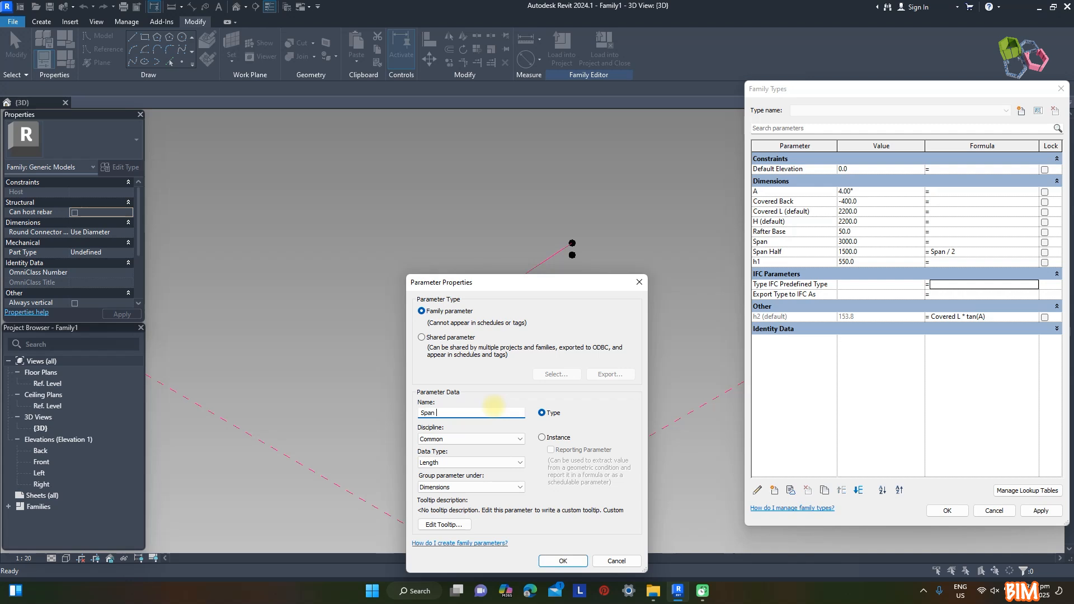
pyautogui.click(471, 487)
pyautogui.scroll(-2, 464, 436)
pyautogui.click(447, 464)
pyautogui.click(563, 561)
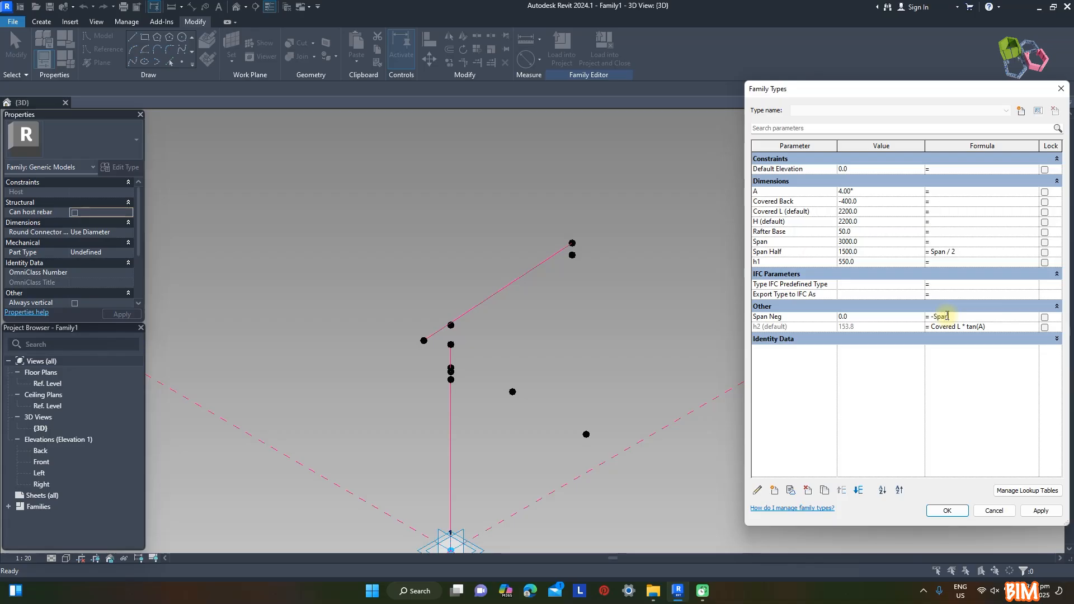
pyautogui.click(946, 512)
# Associate the offset of the outermost point beside Covered Back with the Span Neg parameter
pyautogui.moveTo(588, 391); pyautogui.dragTo(616, 468)
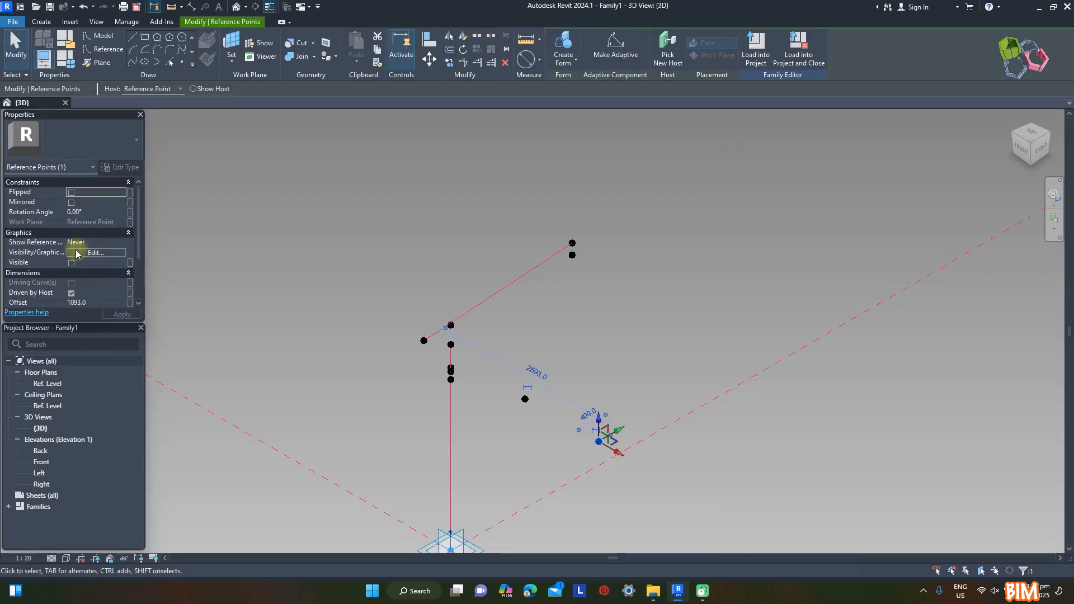
pyautogui.click(130, 302)
pyautogui.click(197, 322)
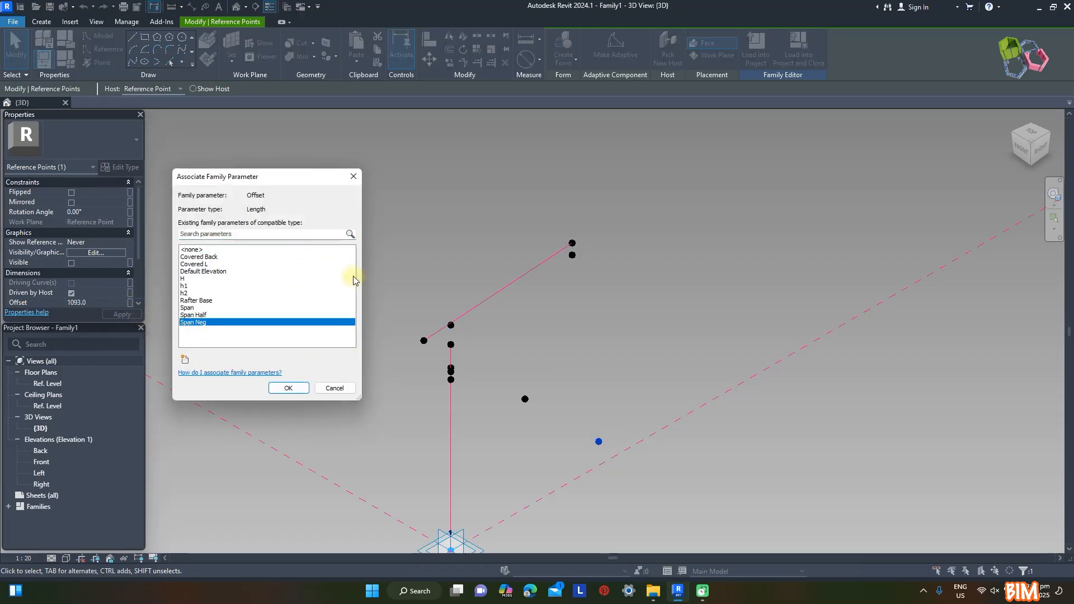
pyautogui.click(289, 387)
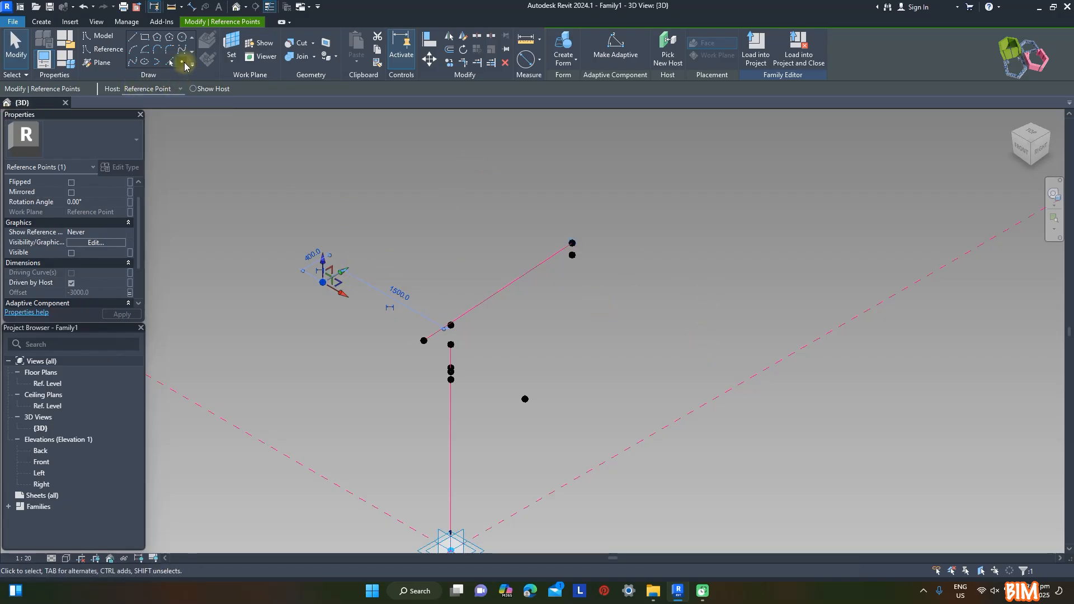
# Host a reference point on the h2 point, move it out along X, and associate its offset with Span Half
pyautogui.click(184, 66)
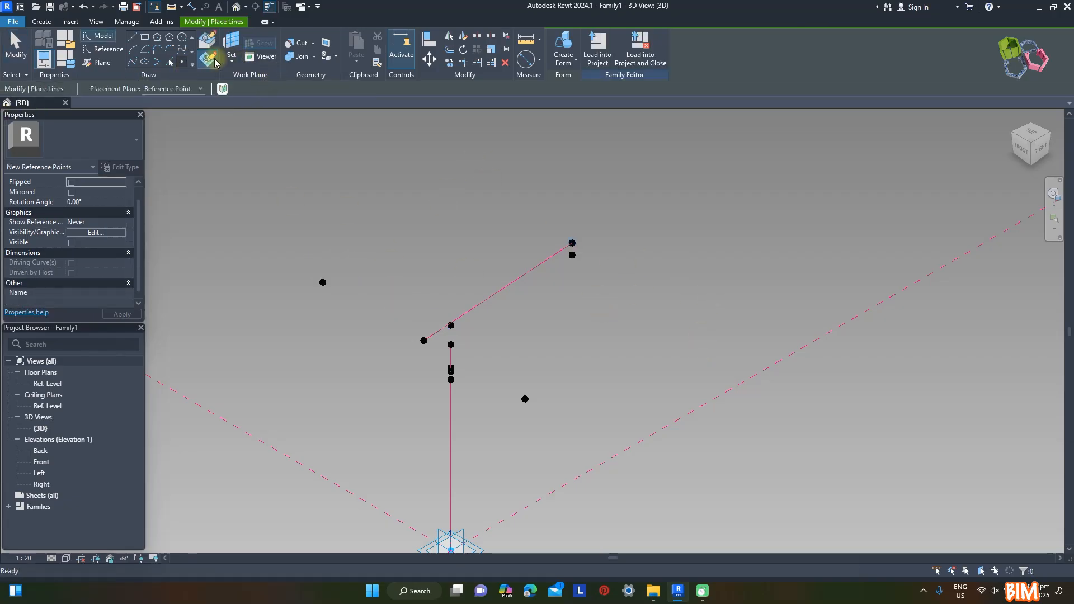
pyautogui.click(573, 242)
pyautogui.press('Escape')
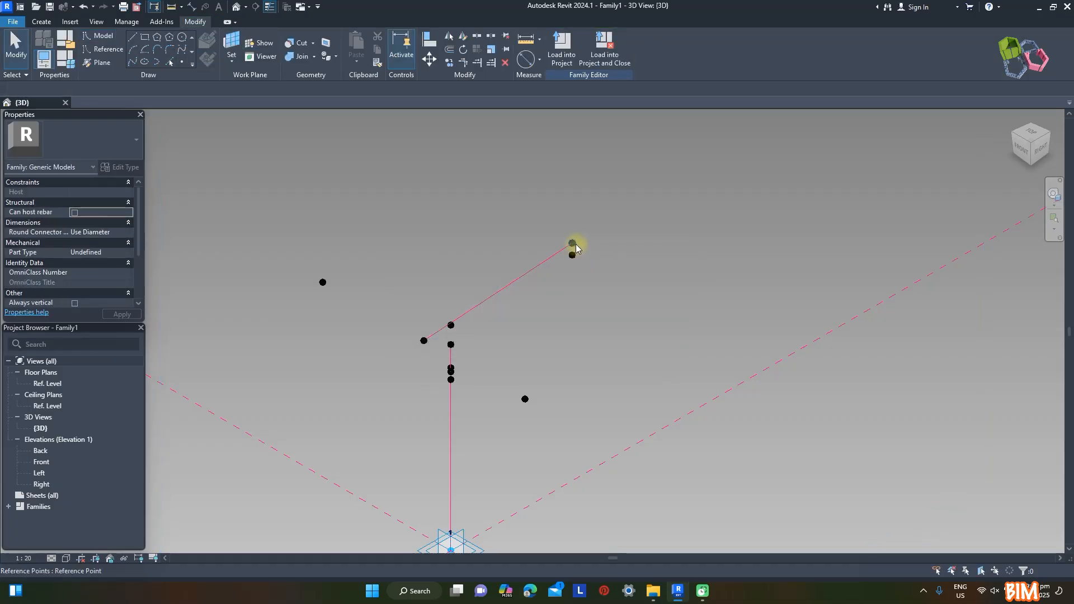
pyautogui.click(574, 245)
pyautogui.click(131, 302)
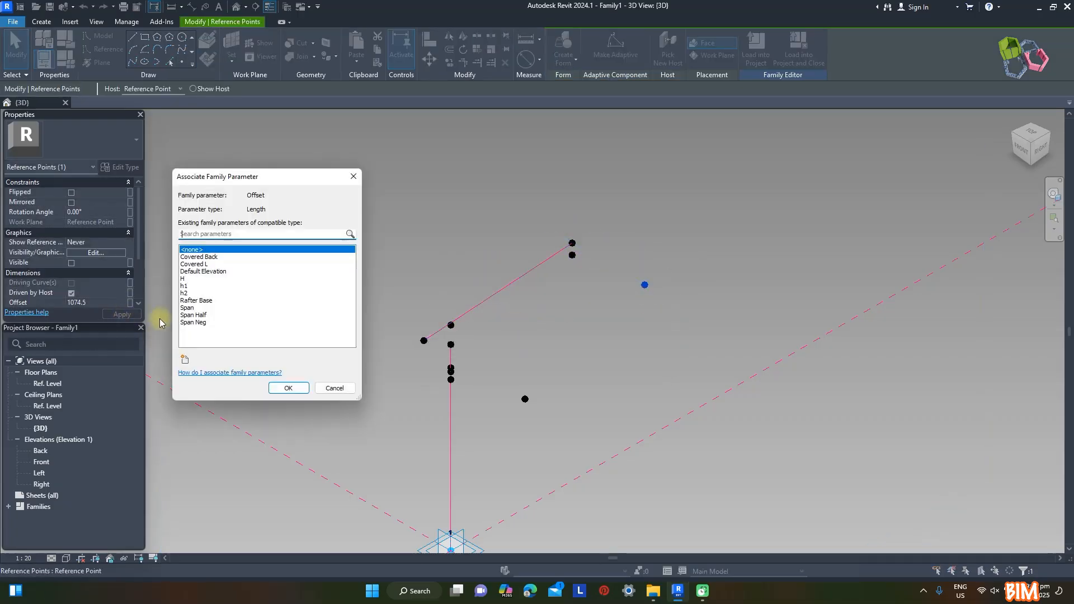
pyautogui.click(193, 315)
pyautogui.click(288, 387)
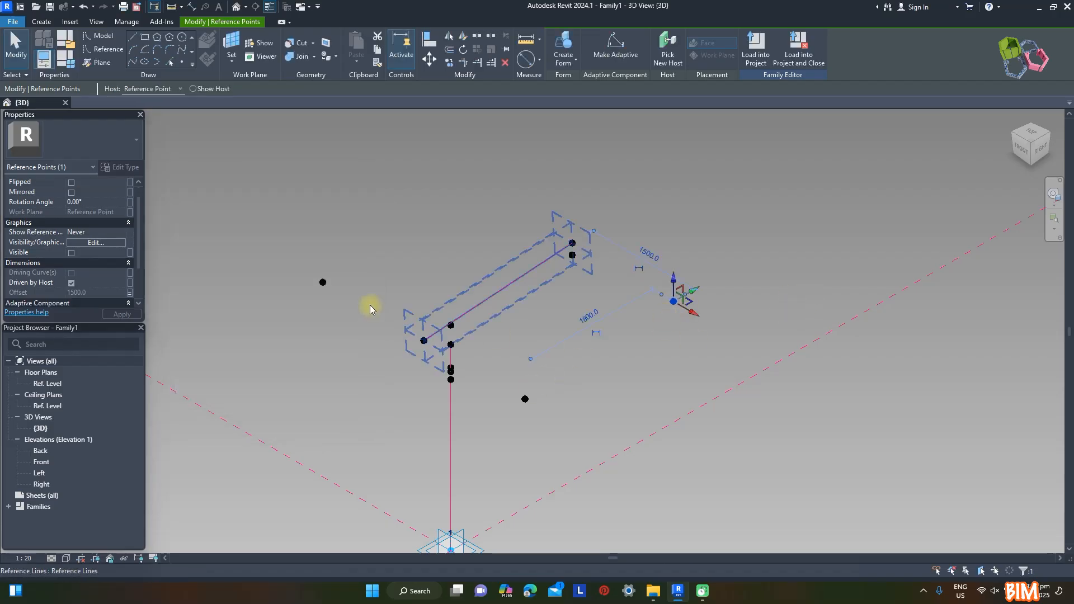
# Host another reference point on the h2 end's Span Half point and move it about 435 mm further along X
pyautogui.click(182, 62)
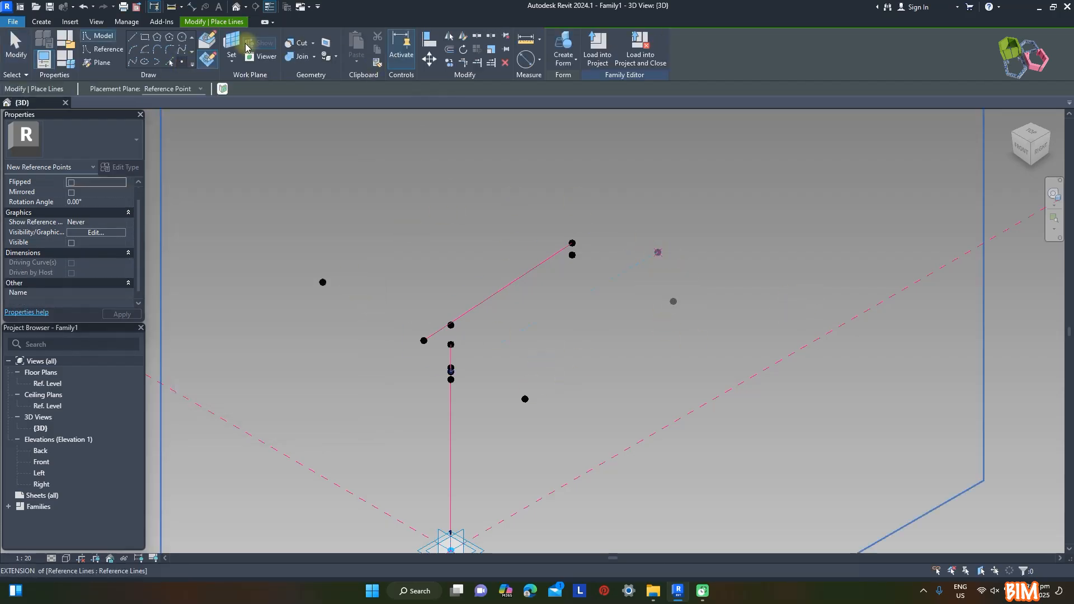
pyautogui.press('Escape')
pyautogui.click(672, 300)
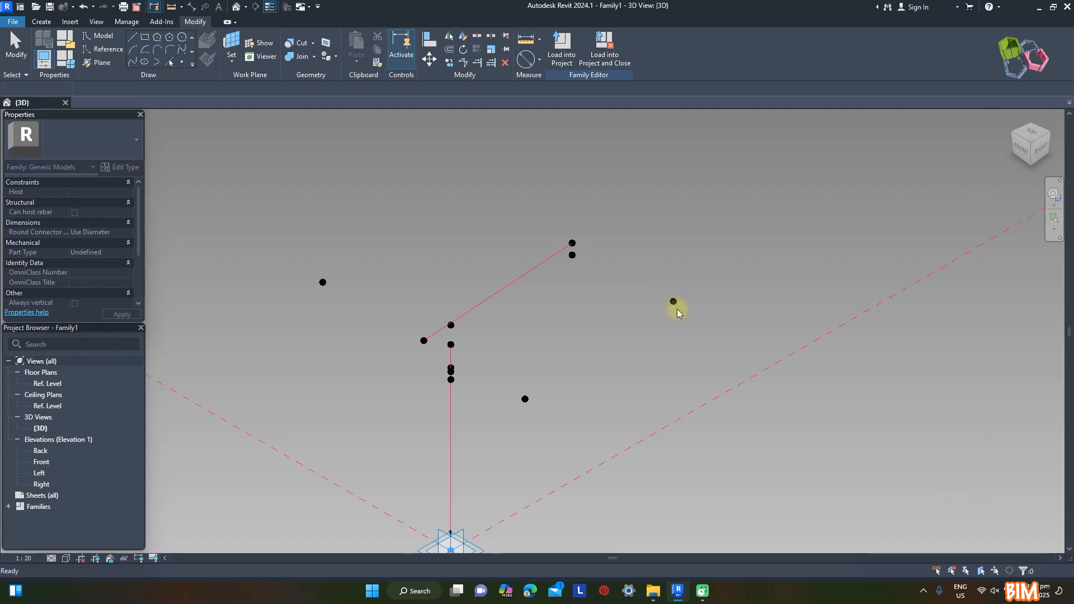
pyautogui.click(672, 301)
pyautogui.click(581, 332)
pyautogui.press('Escape')
pyautogui.click(672, 303)
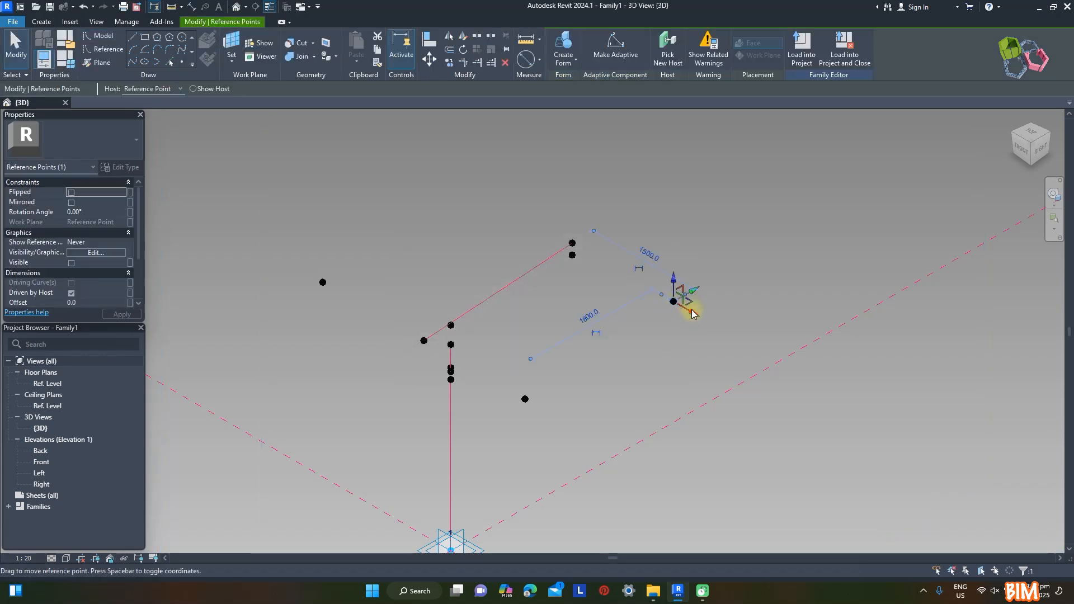
pyautogui.moveTo(689, 311); pyautogui.dragTo(718, 328)
# Associate the offset of the outermost point at the h2 end with the Span Neg parameter
pyautogui.click(130, 303)
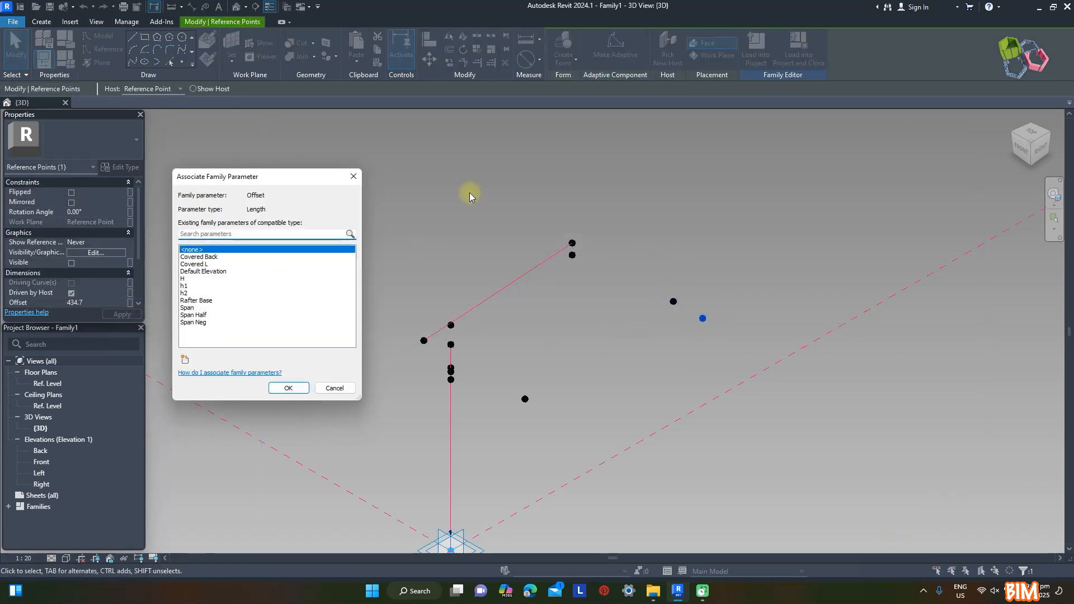
pyautogui.click(192, 322)
pyautogui.click(288, 388)
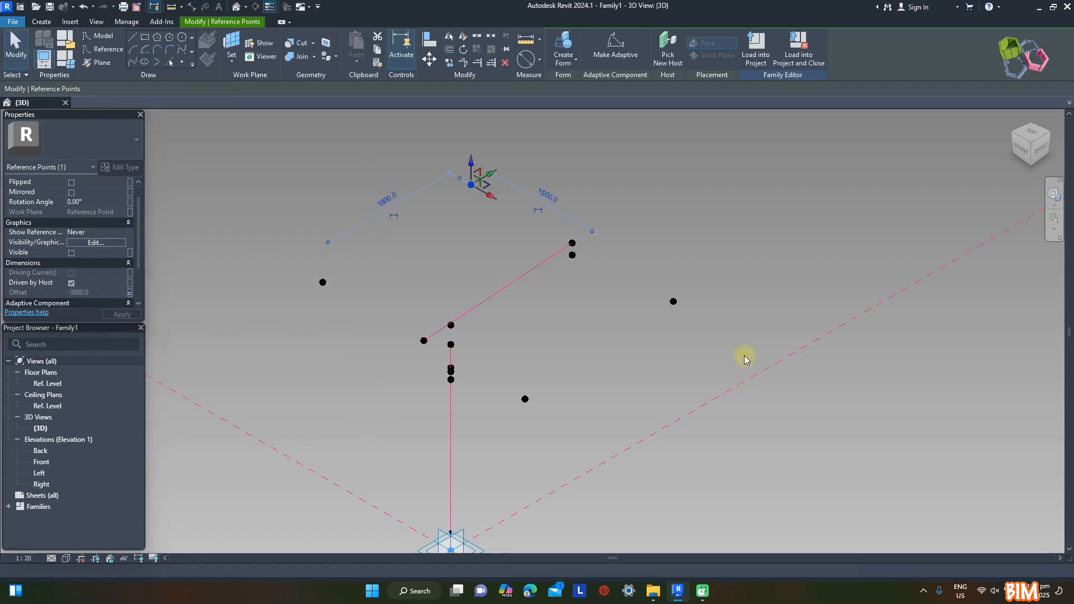
# Join the two outer points at the h2 end and the two at the Covered Back end with lines, each set as a reference line
pyautogui.keyDown('ctrl'); pyautogui.click(673, 301); pyautogui.keyUp('ctrl')
pyautogui.click(133, 62)
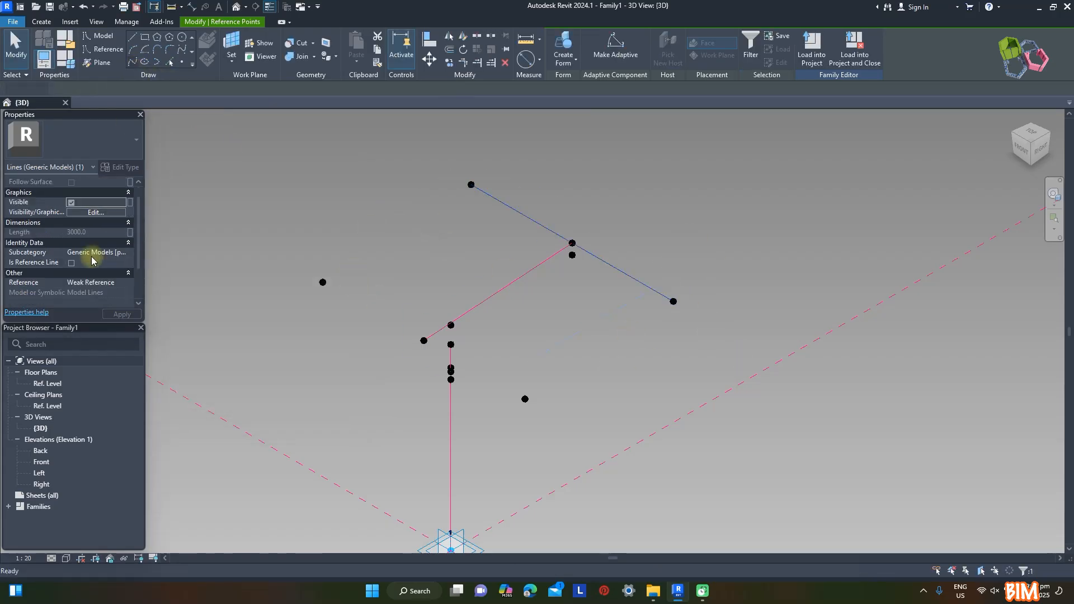
pyautogui.click(71, 263)
pyautogui.moveTo(240, 209); pyautogui.dragTo(360, 320)
pyautogui.keyDown('ctrl'); pyautogui.click(524, 399); pyautogui.keyUp('ctrl')
pyautogui.click(133, 62)
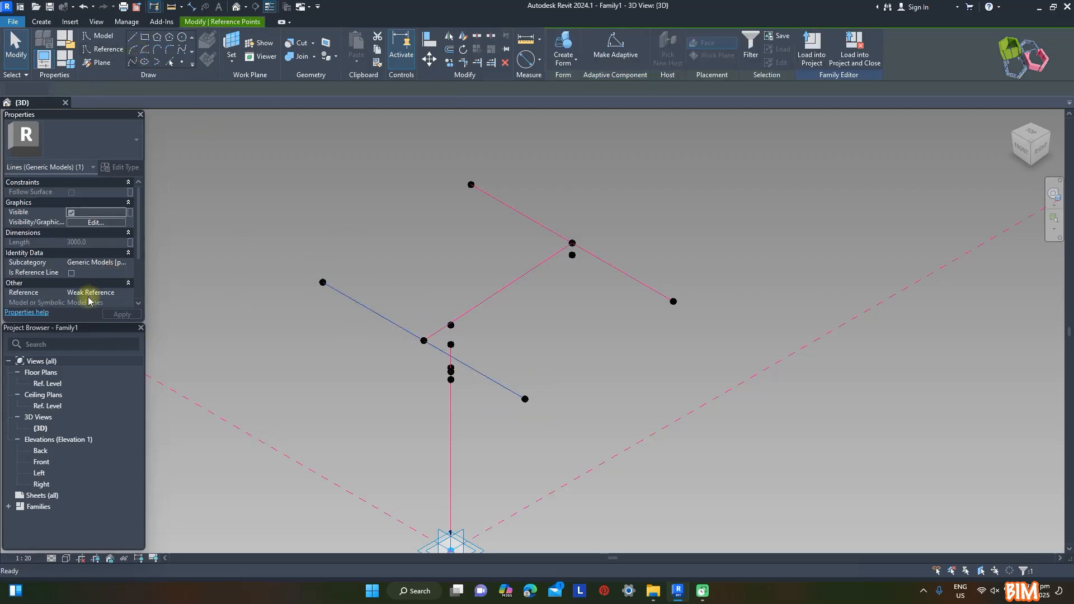
pyautogui.click(72, 273)
# Connect the front and rear outer points along both sloped sides of the roof with lines, each set as a reference line
pyautogui.moveTo(262, 214); pyautogui.dragTo(357, 318)
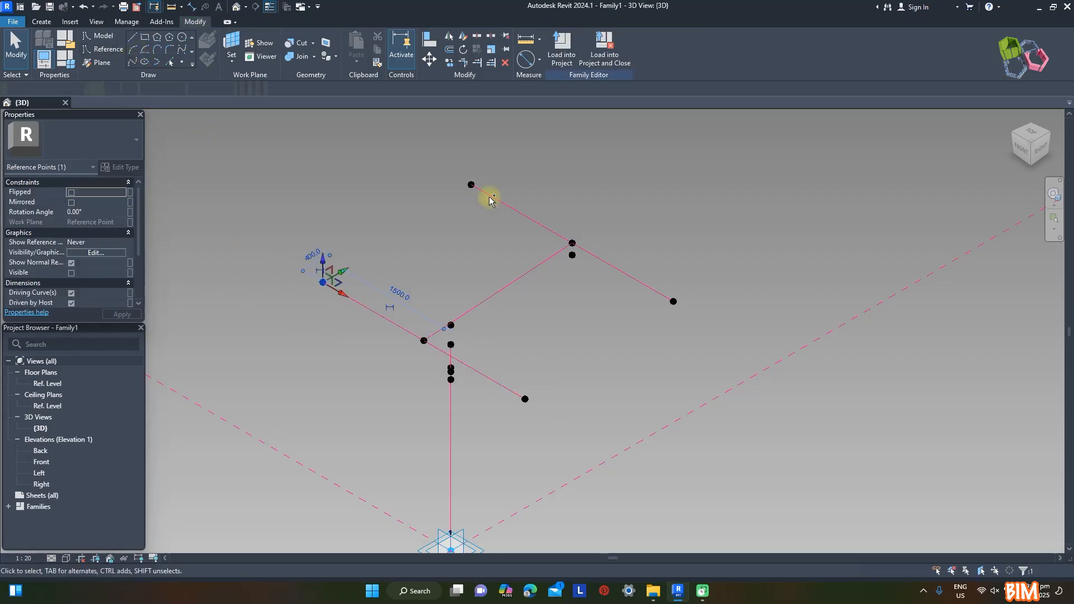
pyautogui.keyDown('ctrl'); pyautogui.click(472, 185); pyautogui.keyUp('ctrl')
pyautogui.click(134, 62)
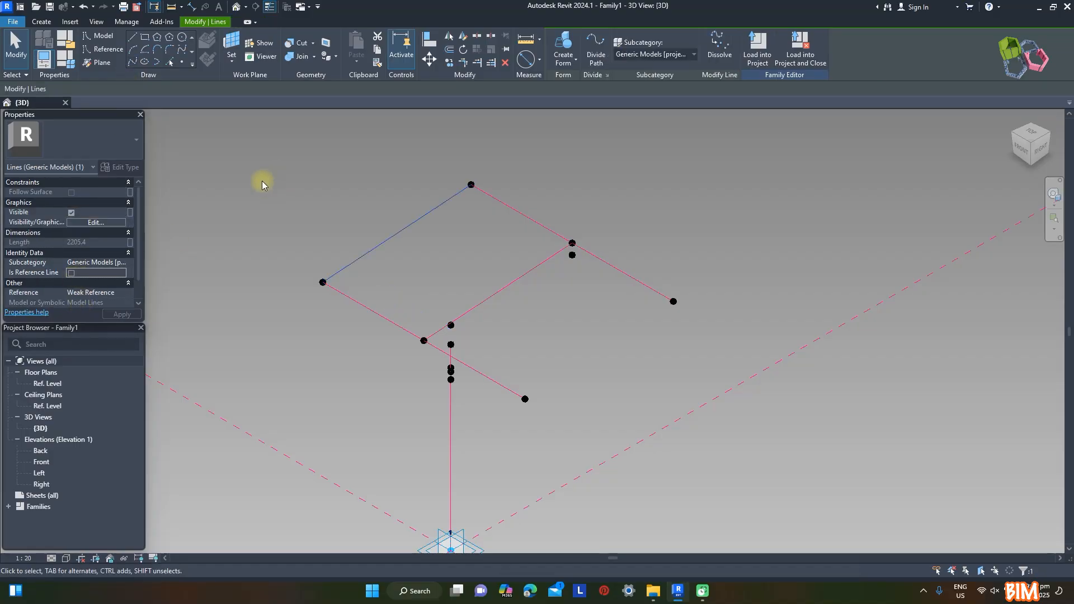
pyautogui.click(71, 274)
pyautogui.moveTo(505, 304); pyautogui.dragTo(730, 418)
pyautogui.moveTo(653, 265); pyautogui.dragTo(707, 329)
pyautogui.click(134, 62)
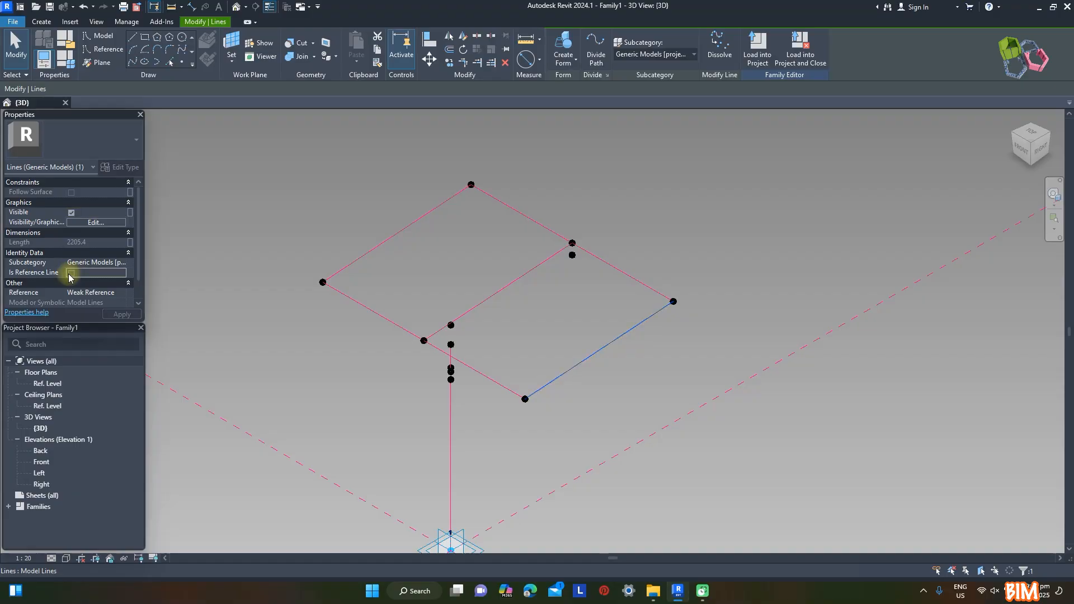
pyautogui.click(73, 274)
# Connect both outer points at the Covered Back end to the first point below the top of the vertical line, using reference lines
pyautogui.click(323, 408)
pyautogui.keyDown('shift'); pyautogui.moveTo(800, 411); pyautogui.dragTo(629, 454, button='middle'); pyautogui.keyUp('shift')
pyautogui.scroll(3, 441, 353)
pyautogui.moveTo(208, 167); pyautogui.dragTo(249, 211)
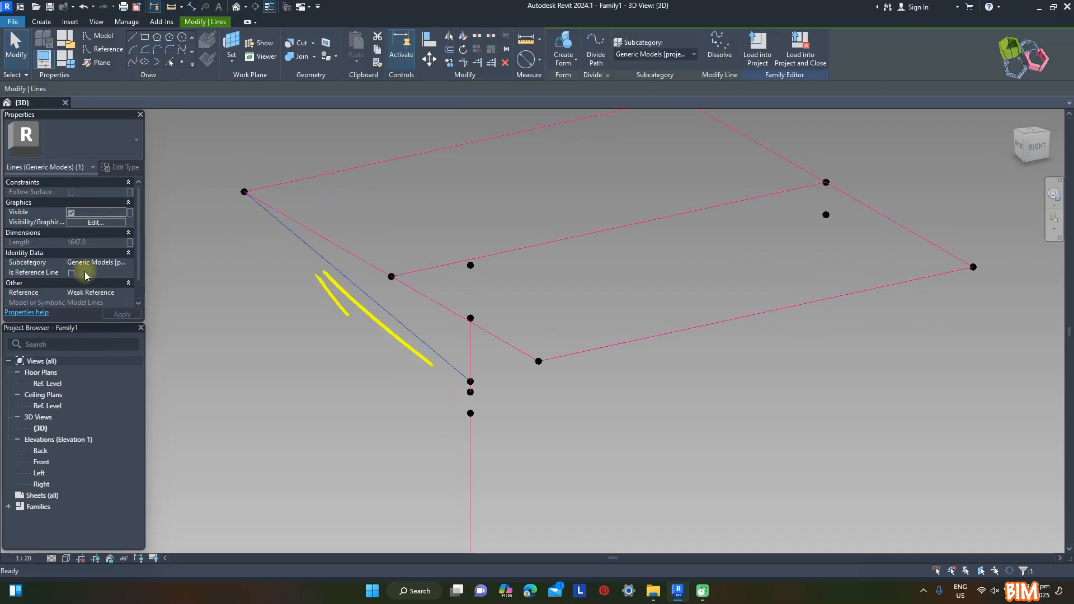
pyautogui.moveTo(387, 357); pyautogui.dragTo(488, 384)
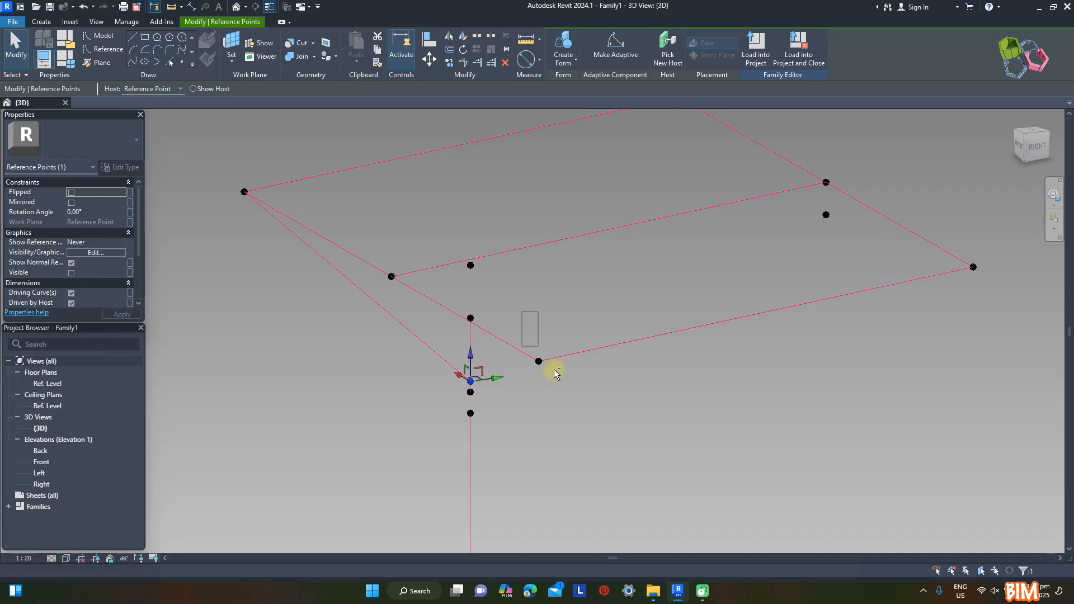
pyautogui.click(520, 366)
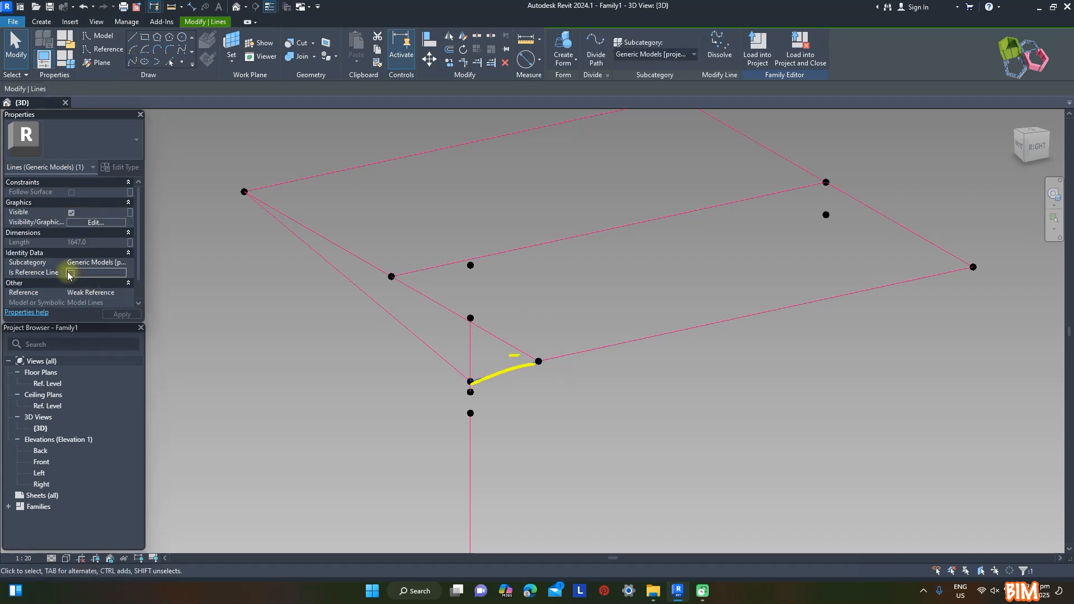
pyautogui.click(70, 273)
# Connect both outer points at the h2 end to the first point below the top of the vertical line, using reference lines
pyautogui.moveTo(430, 371); pyautogui.dragTo(497, 391)
pyautogui.keyDown('ctrl'); pyautogui.moveTo(944, 205); pyautogui.dragTo(996, 285); pyautogui.keyUp('ctrl')
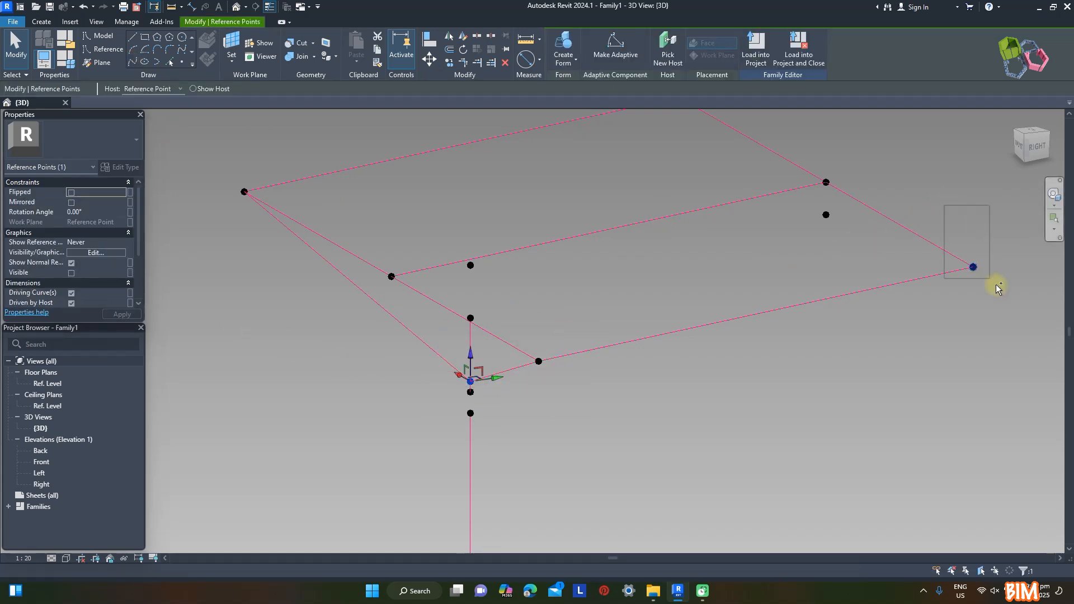
pyautogui.click(132, 62)
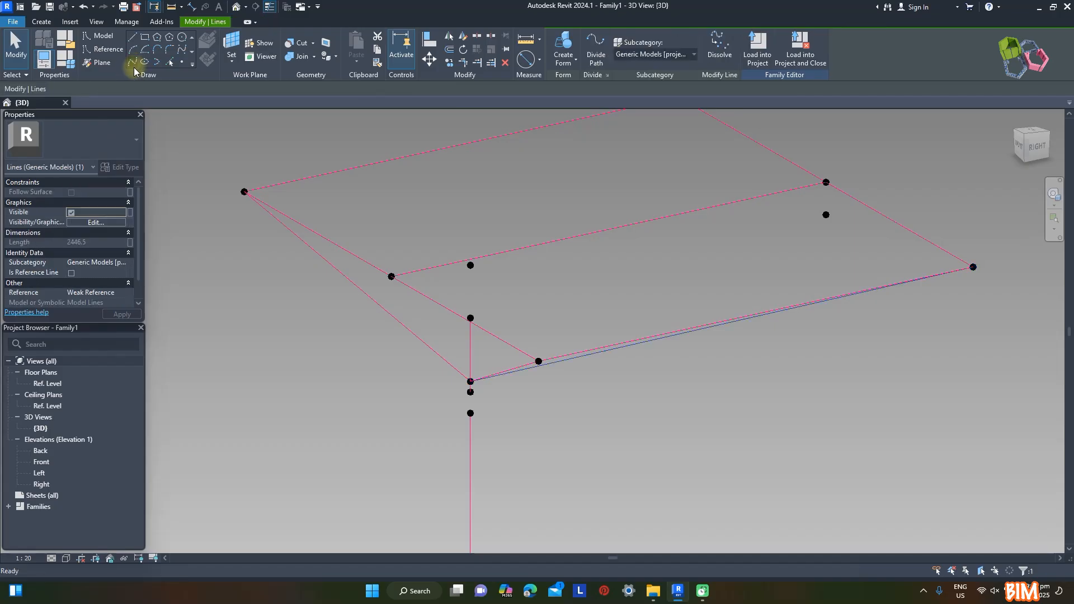
pyautogui.click(70, 273)
pyautogui.moveTo(415, 366); pyautogui.dragTo(493, 388)
pyautogui.scroll(-1, 495, 383)
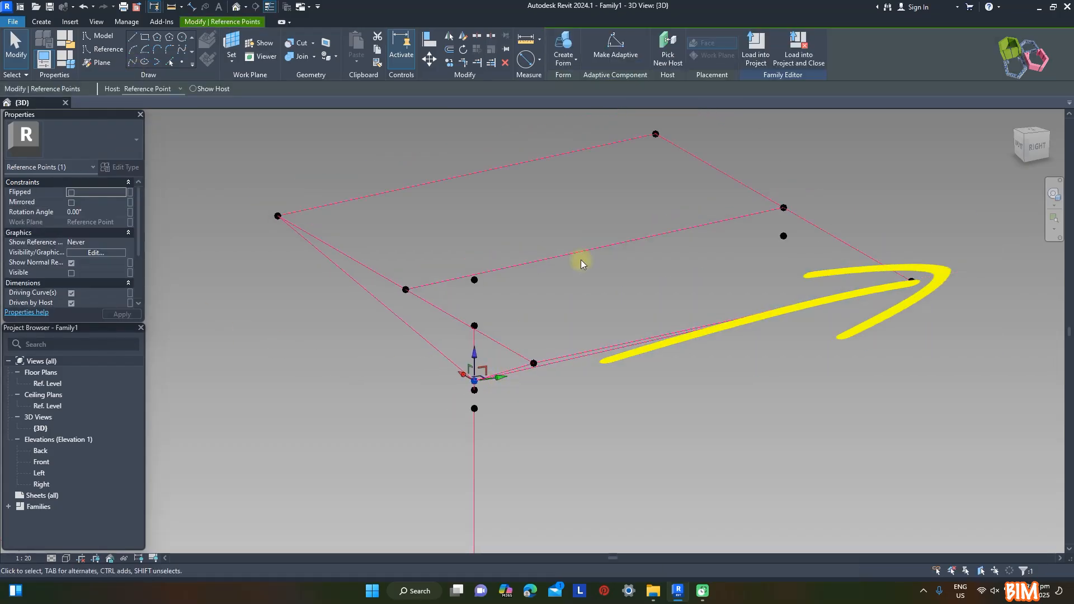
pyautogui.keyDown('ctrl'); pyautogui.moveTo(666, 150); pyautogui.dragTo(667, 152); pyautogui.keyUp('ctrl')
pyautogui.click(132, 62)
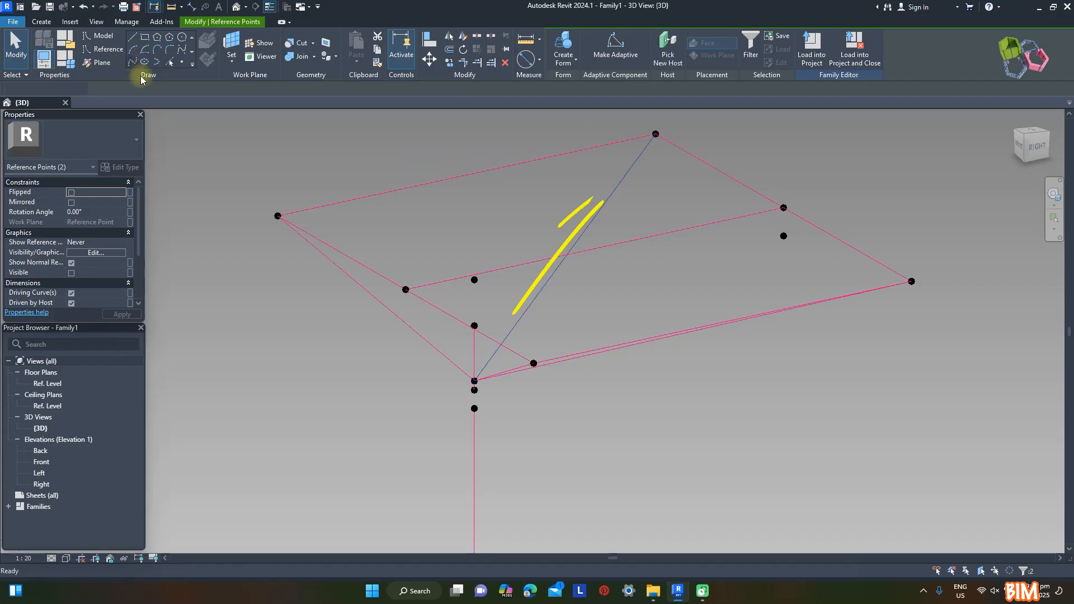
pyautogui.click(71, 273)
pyautogui.click(743, 433)
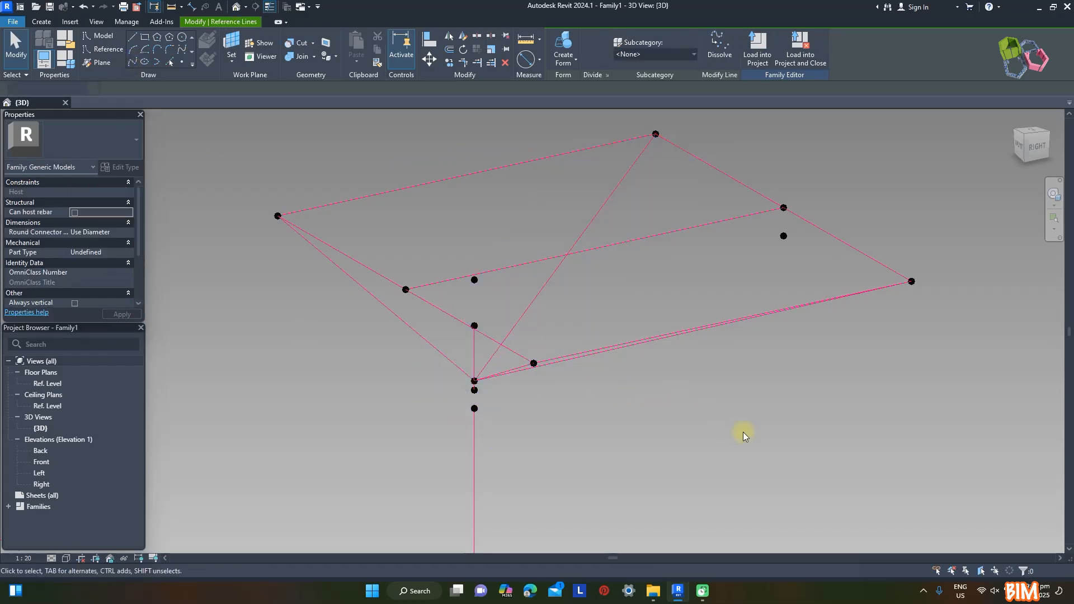
# Create a new family for the rafter from the Metric Generic Model Adaptive template
pyautogui.keyDown('shift'); pyautogui.moveTo(742, 433); pyautogui.dragTo(692, 317, button='middle'); pyautogui.keyUp('shift')
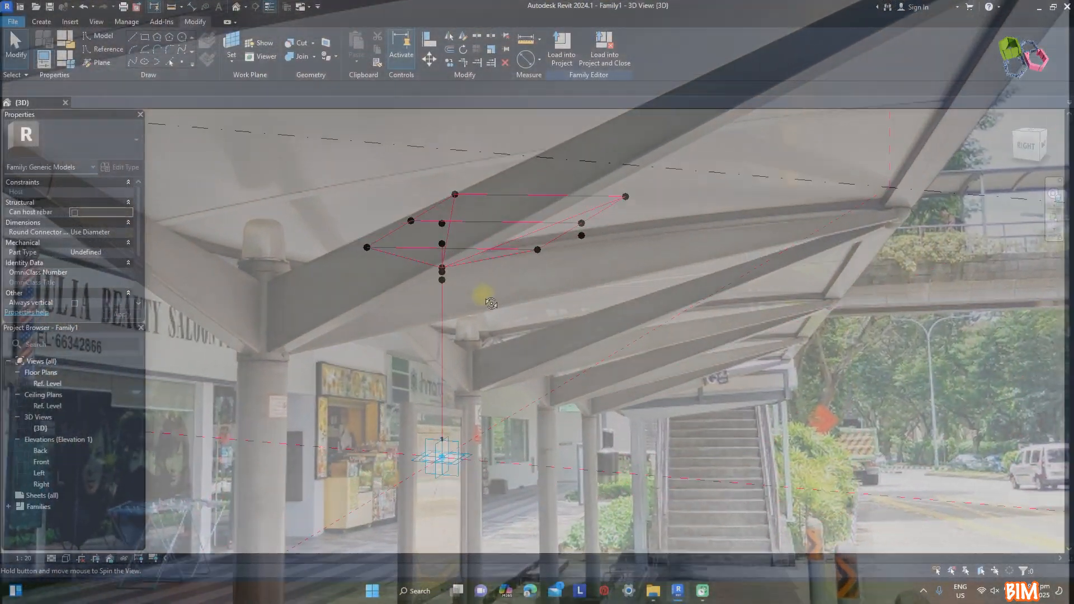
pyautogui.keyDown('shift'); pyautogui.moveTo(479, 292); pyautogui.dragTo(597, 317, button='middle'); pyautogui.keyUp('shift')
pyautogui.keyDown('shift'); pyautogui.moveTo(597, 316); pyautogui.dragTo(595, 308, button='middle'); pyautogui.keyUp('shift')
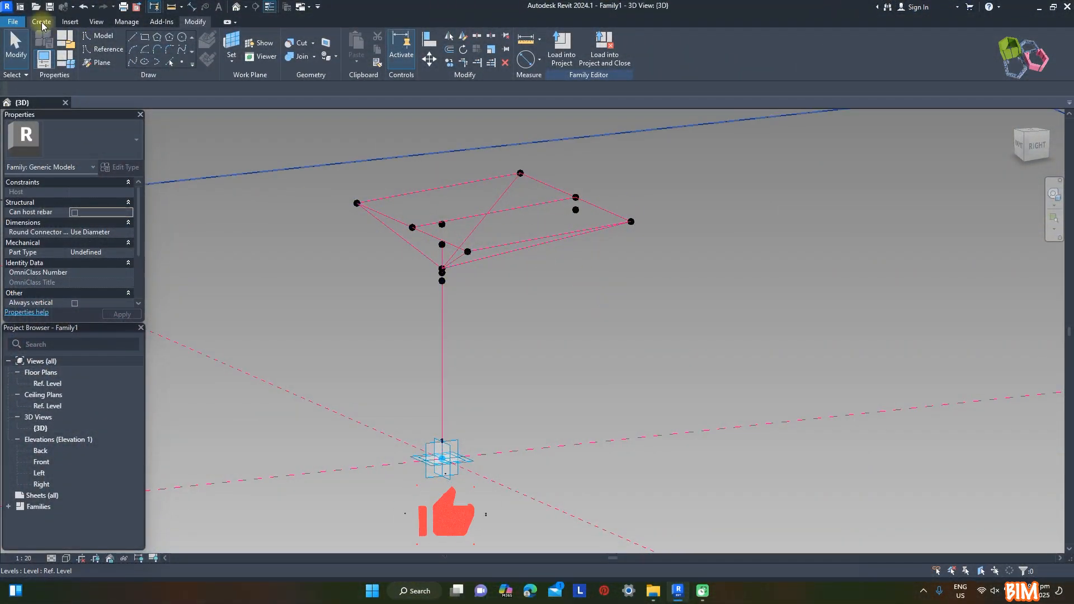
pyautogui.click(12, 21)
pyautogui.moveTo(37, 64)
pyautogui.click(119, 96)
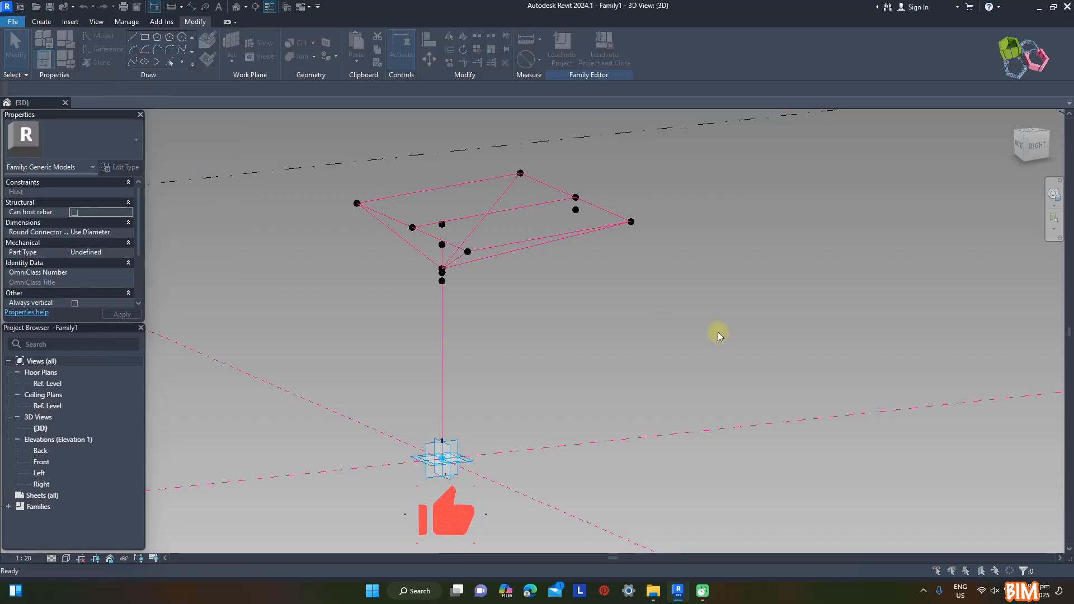
pyautogui.scroll(-2, 391, 252)
pyautogui.click(386, 205)
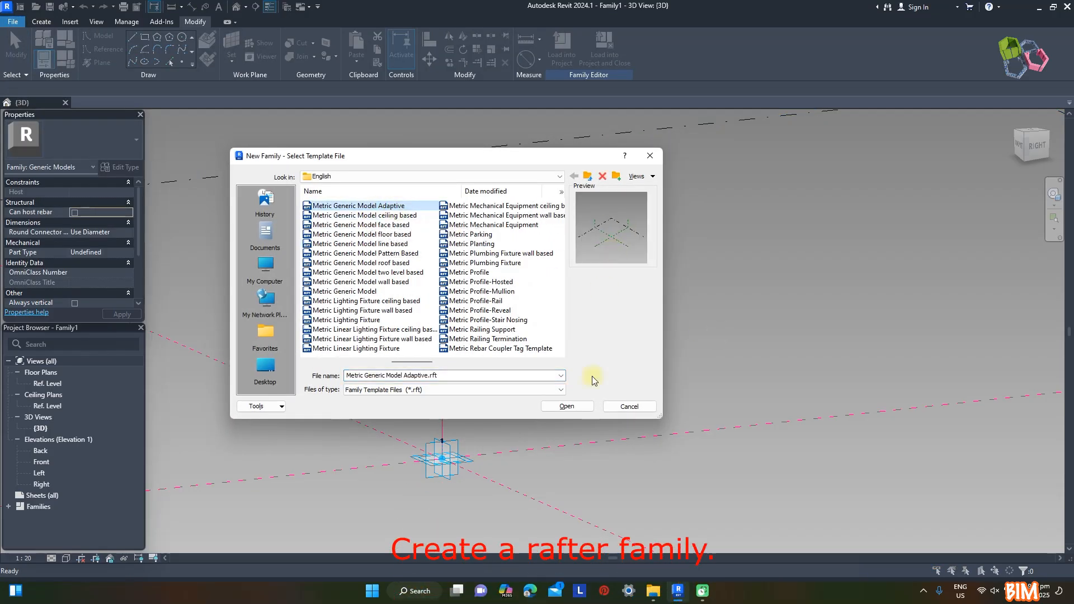
pyautogui.click(566, 406)
# Place two reference points near the intersection of the reference planes and make both adaptive
pyautogui.click(182, 63)
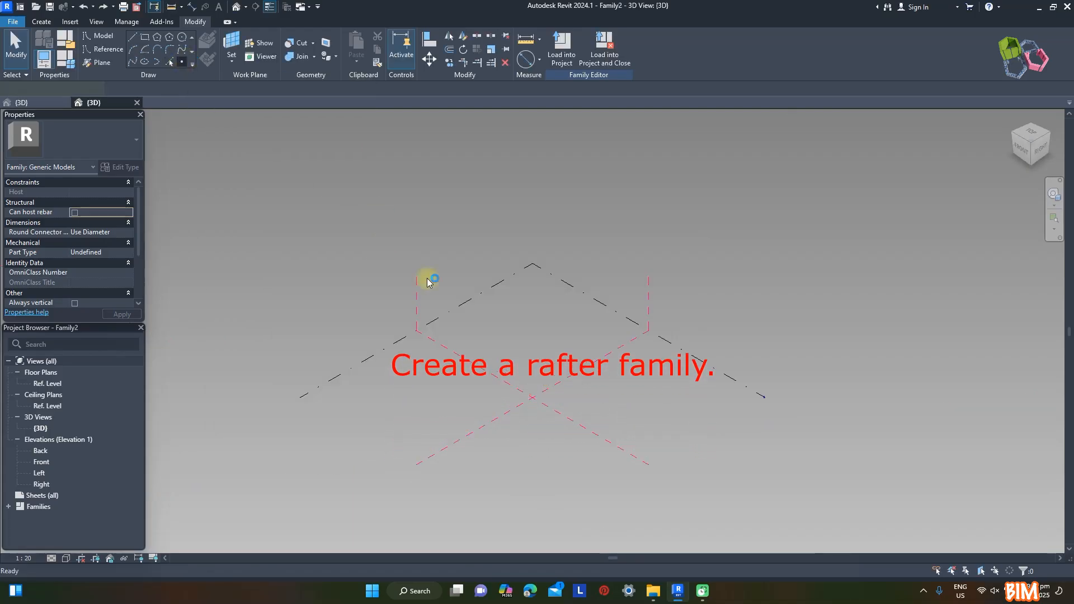
pyautogui.click(500, 396)
pyautogui.click(530, 384)
pyautogui.press('Escape')
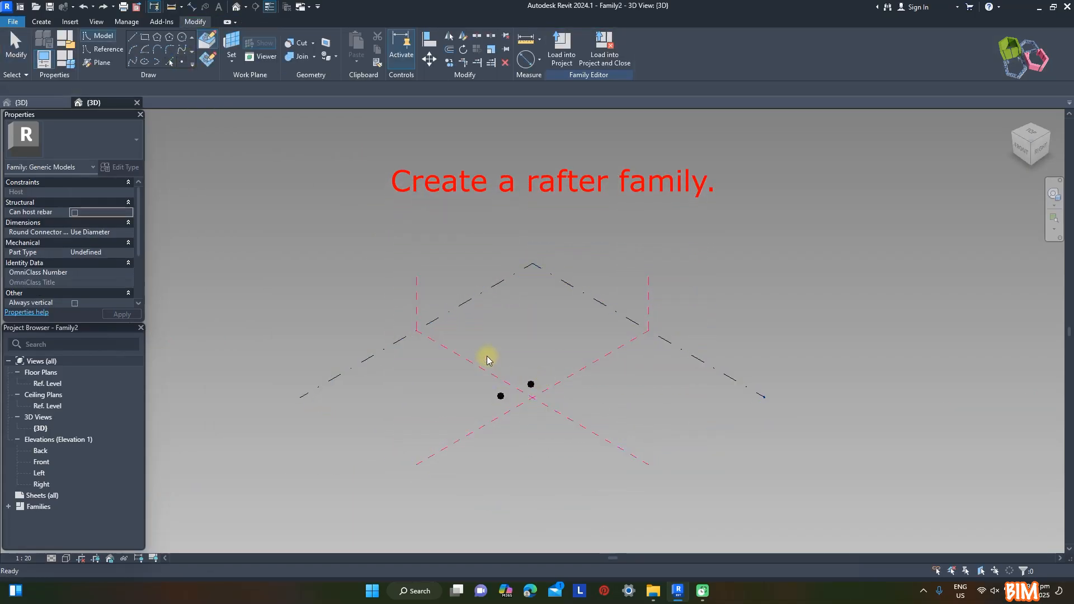
pyautogui.moveTo(486, 357); pyautogui.dragTo(550, 418)
pyautogui.click(616, 49)
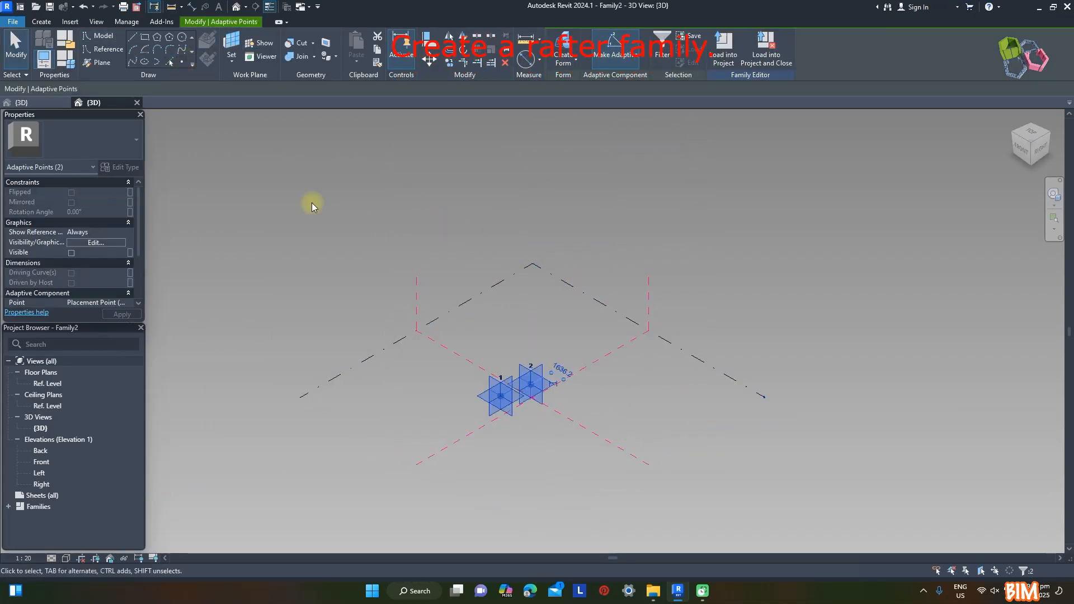
# Join the two adaptive points with a reference line and place two reference points along it, one near each end
pyautogui.click(132, 62)
pyautogui.click(73, 274)
pyautogui.scroll(8, 522, 414)
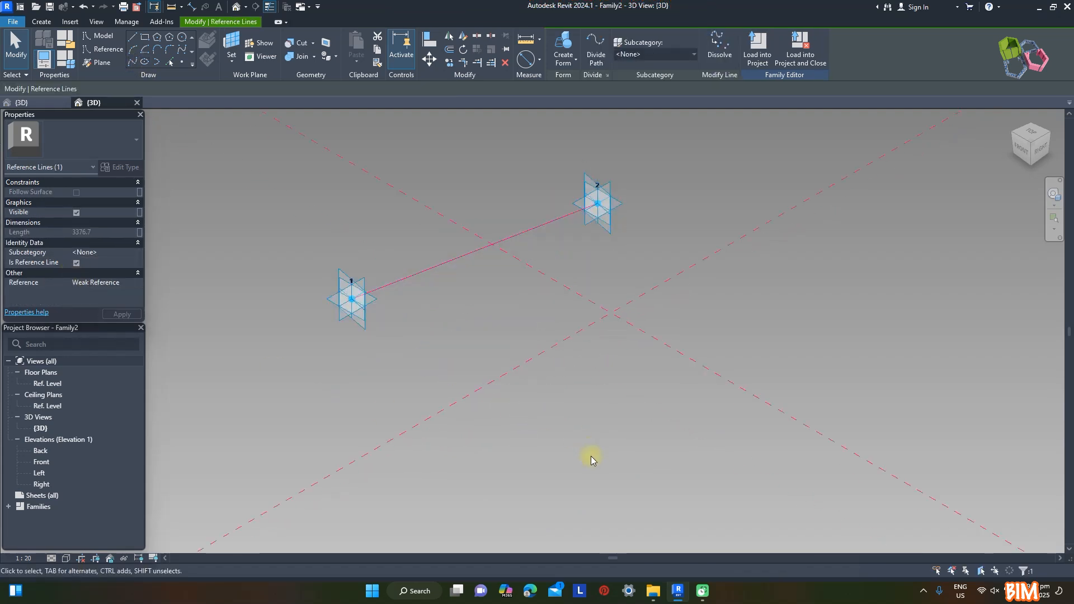
pyautogui.scroll(-1, 590, 455)
pyautogui.click(181, 62)
pyautogui.click(451, 326)
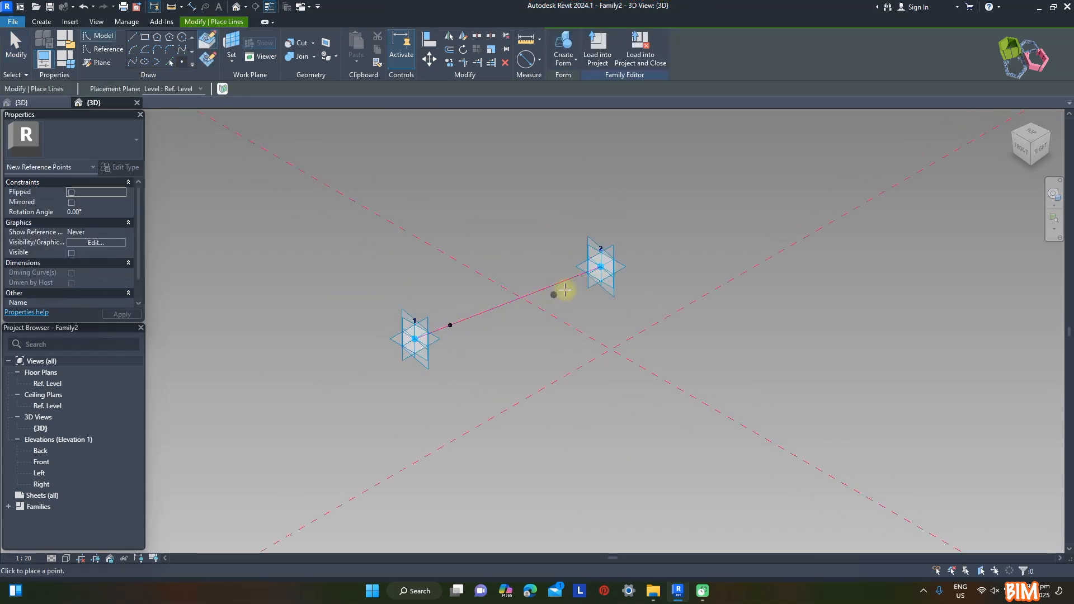
pyautogui.click(564, 280)
# Set the work plane to the reference point near adaptive point 1 and draw a rectangle from that point
pyautogui.click(145, 36)
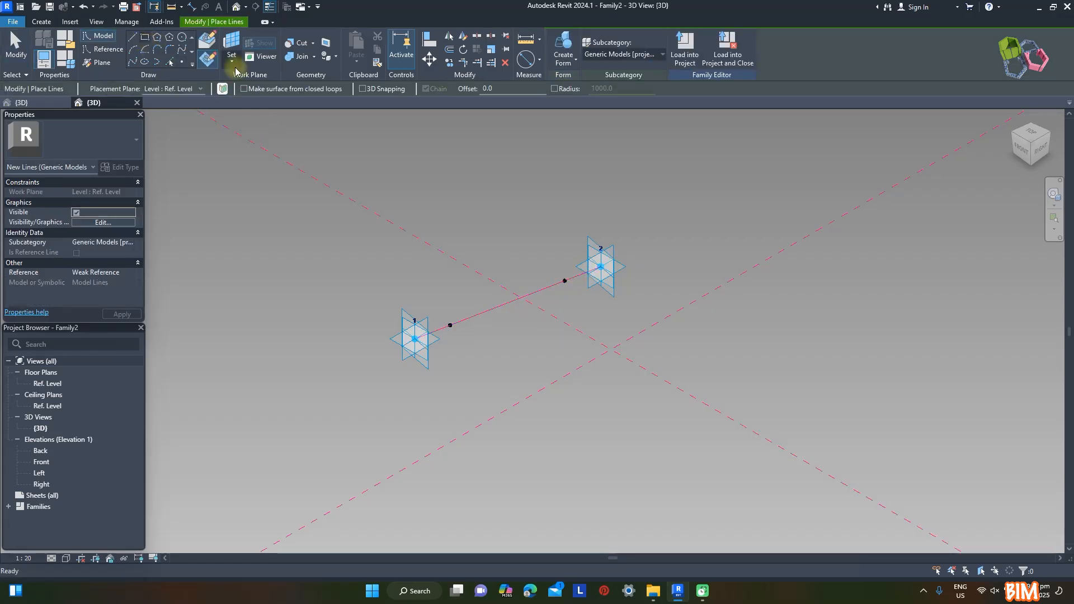
pyautogui.click(217, 62)
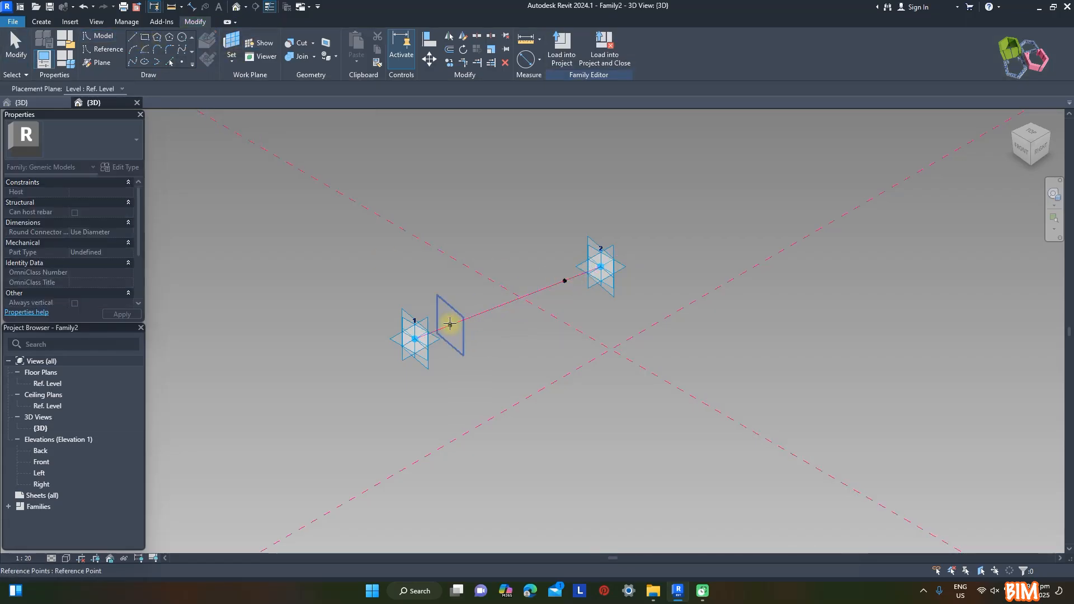
pyautogui.click(450, 324)
pyautogui.scroll(2, 453, 338)
pyautogui.click(447, 315)
pyautogui.click(468, 269)
pyautogui.press('Escape')
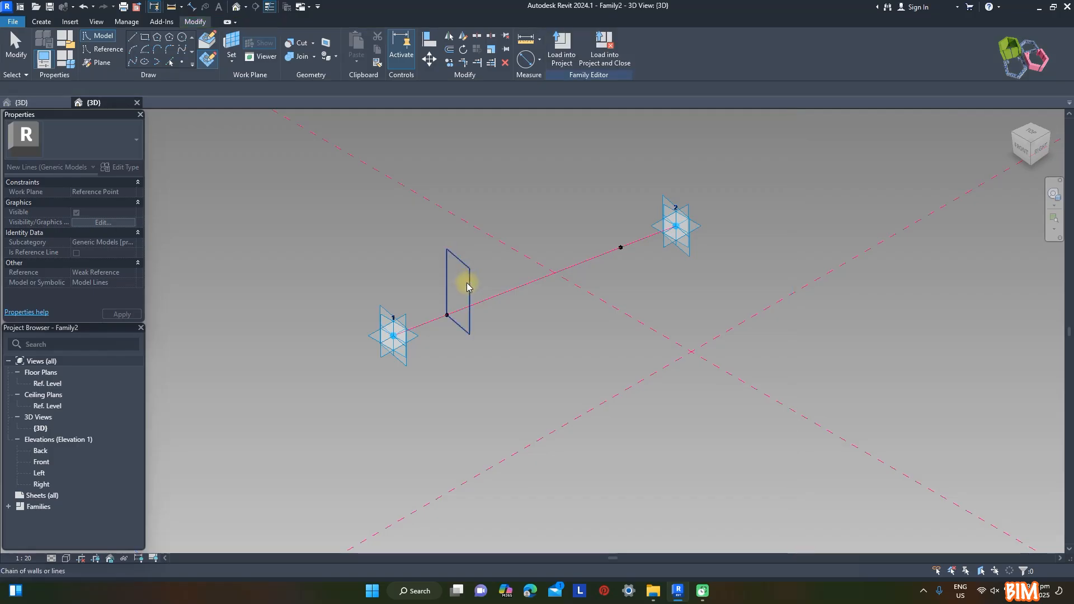
# Set the rectangle's width to 80 mm and adjust its height, keeping it taller than it is wide
pyautogui.click(469, 287)
pyautogui.click(464, 232)
pyautogui.write('80')
pyautogui.press('Return')
pyautogui.scroll(4, 448, 249)
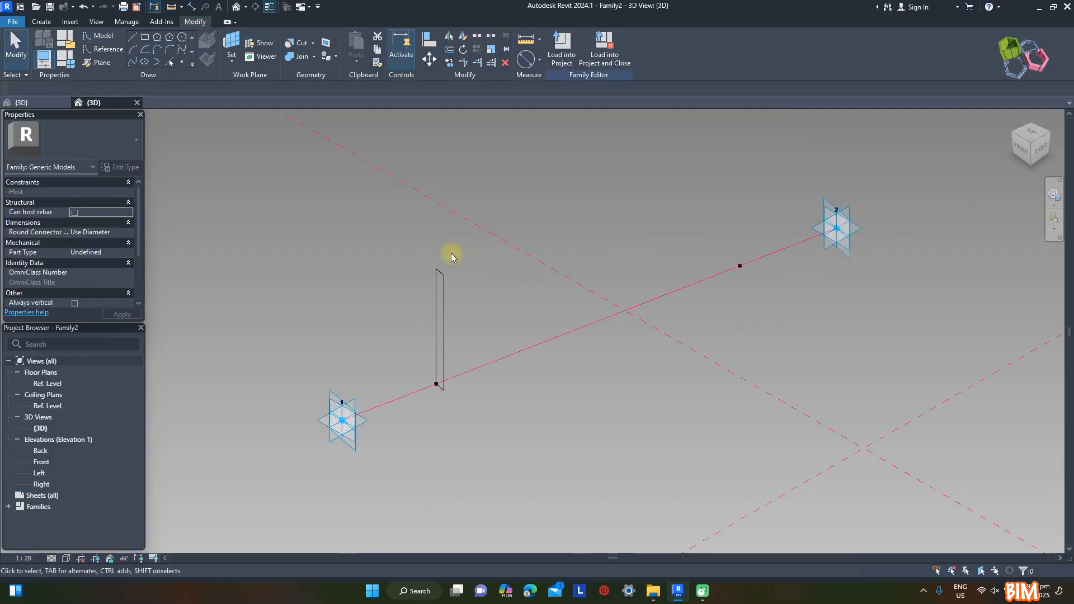
pyautogui.write('50')
pyautogui.press('Return')
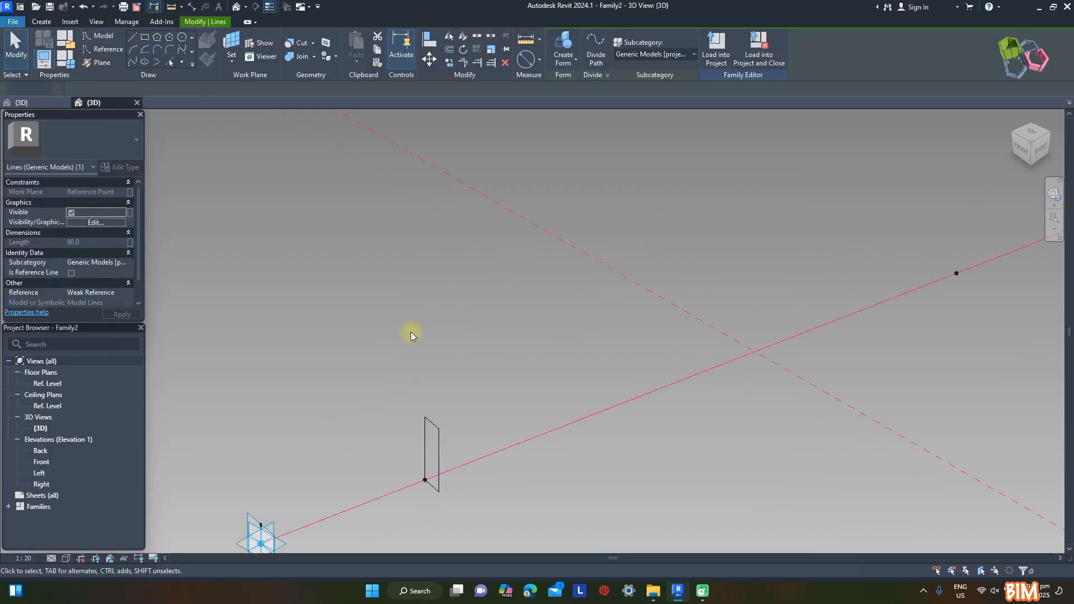
# Move the rectangle by the midpoint of its upper edge onto its reference point and turn its four sides into reference lines
pyautogui.click(410, 331)
pyautogui.moveTo(430, 414); pyautogui.dragTo(414, 341, button='middle')
pyautogui.press('Tab')
pyautogui.click(424, 372)
pyautogui.click(429, 59)
pyautogui.scroll(2, 418, 366)
pyautogui.click(410, 327)
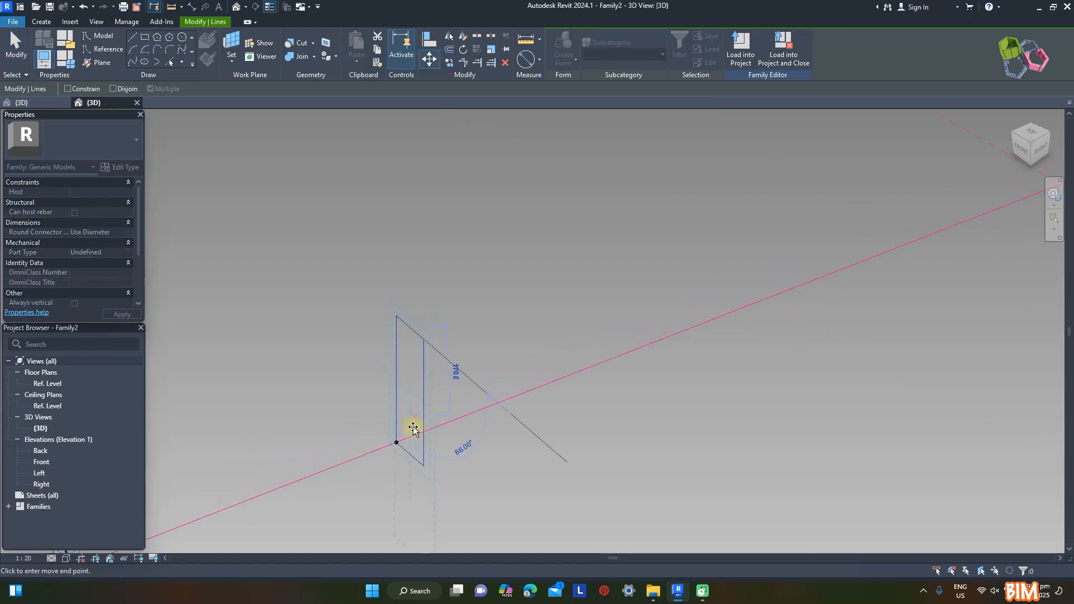
pyautogui.click(396, 442)
pyautogui.scroll(-2, 398, 331)
pyautogui.click(73, 273)
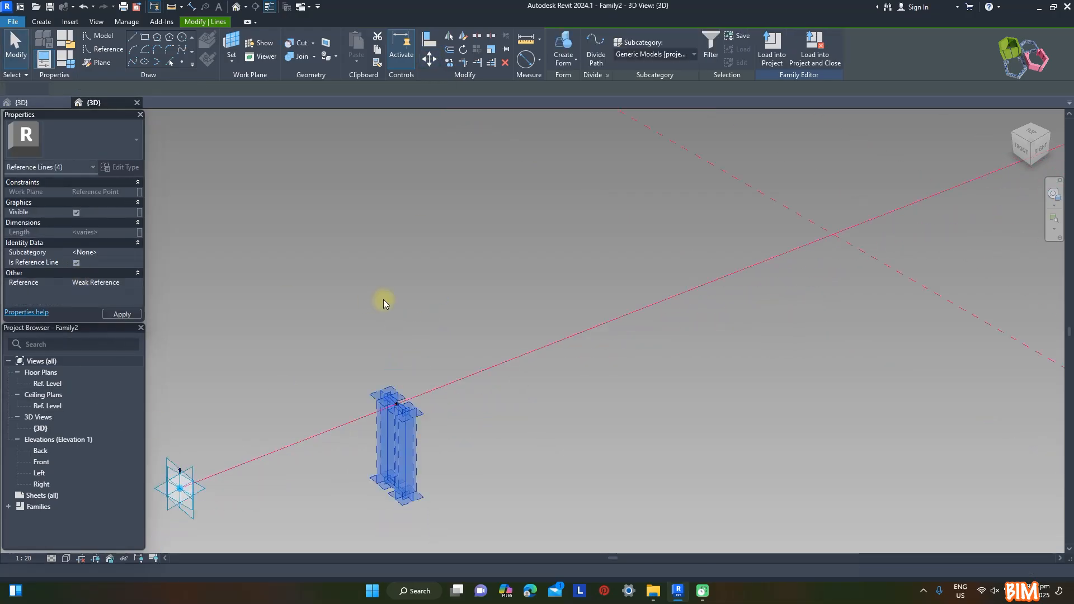
pyautogui.click(384, 300)
# Draw a shorter rectangle 80 mm wide on the work plane of the reference point near adaptive point 2
pyautogui.scroll(-3, 380, 338)
pyautogui.scroll(2, 712, 222)
pyautogui.click(147, 38)
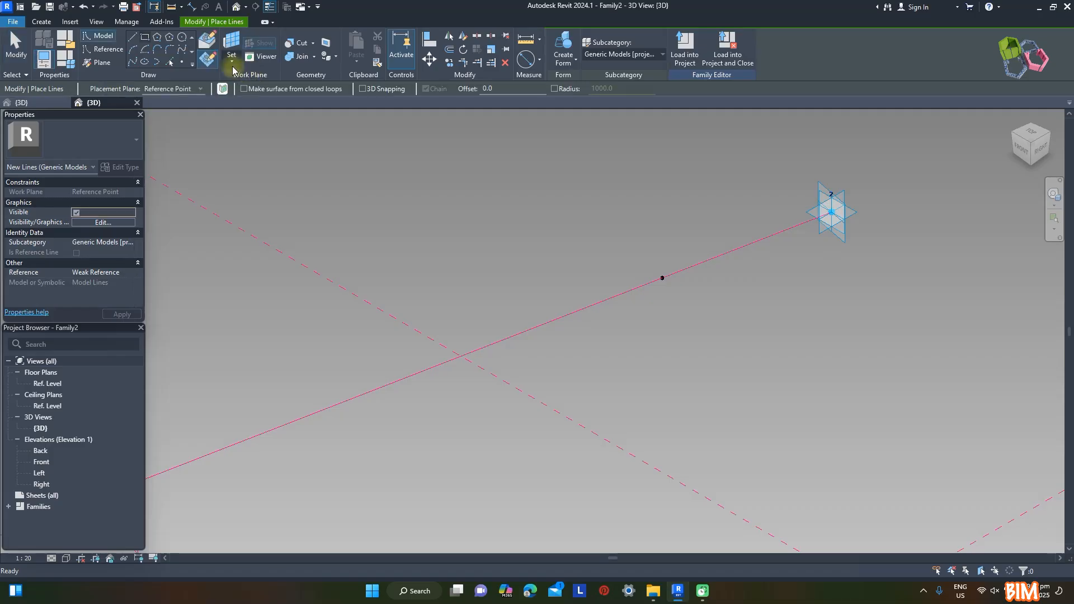
pyautogui.click(662, 278)
pyautogui.click(682, 320)
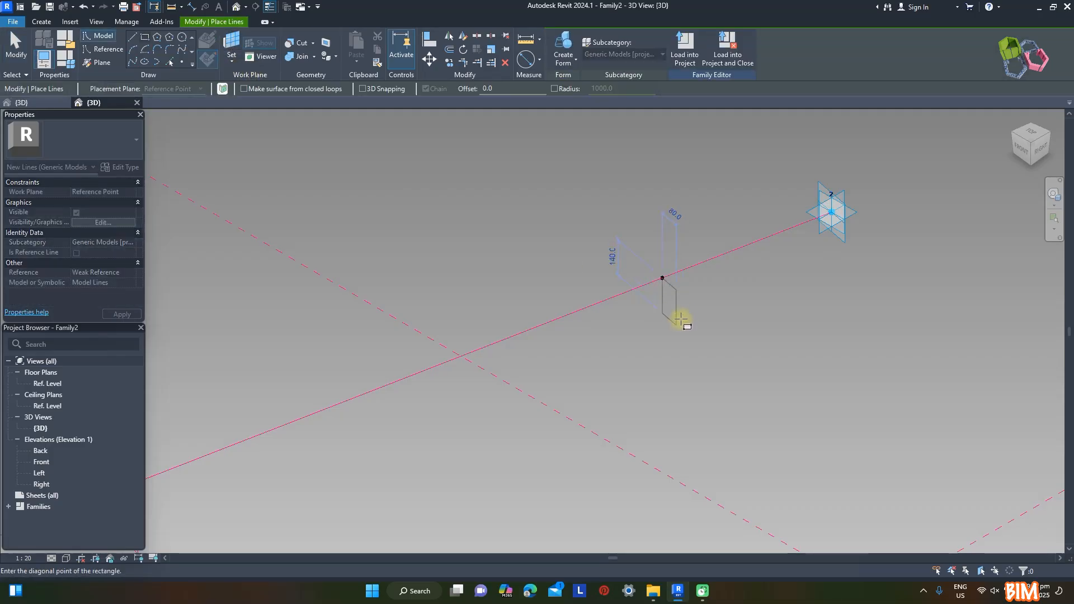
pyautogui.scroll(2, 685, 313)
pyautogui.press('Escape')
# Move the shorter rectangle by its upper edge's midpoint onto its reference point and turn its sides into reference lines
pyautogui.click(429, 60)
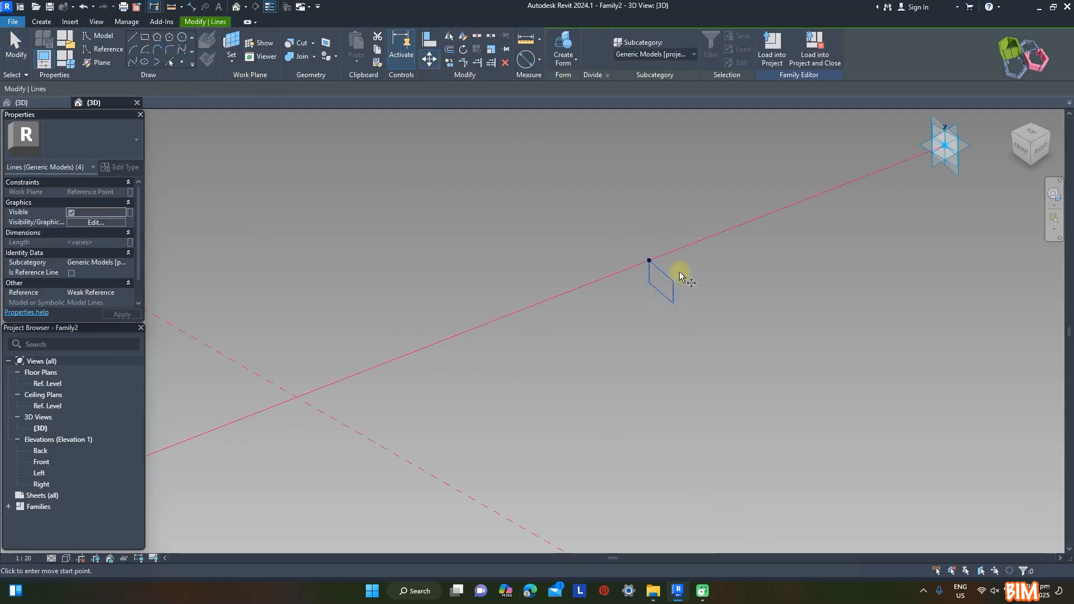
pyautogui.click(660, 271)
pyautogui.click(649, 261)
pyautogui.click(72, 273)
# Create a tapered solid form from the two rectangles and the reference line joining the adaptive points
pyautogui.scroll(-5, 663, 239)
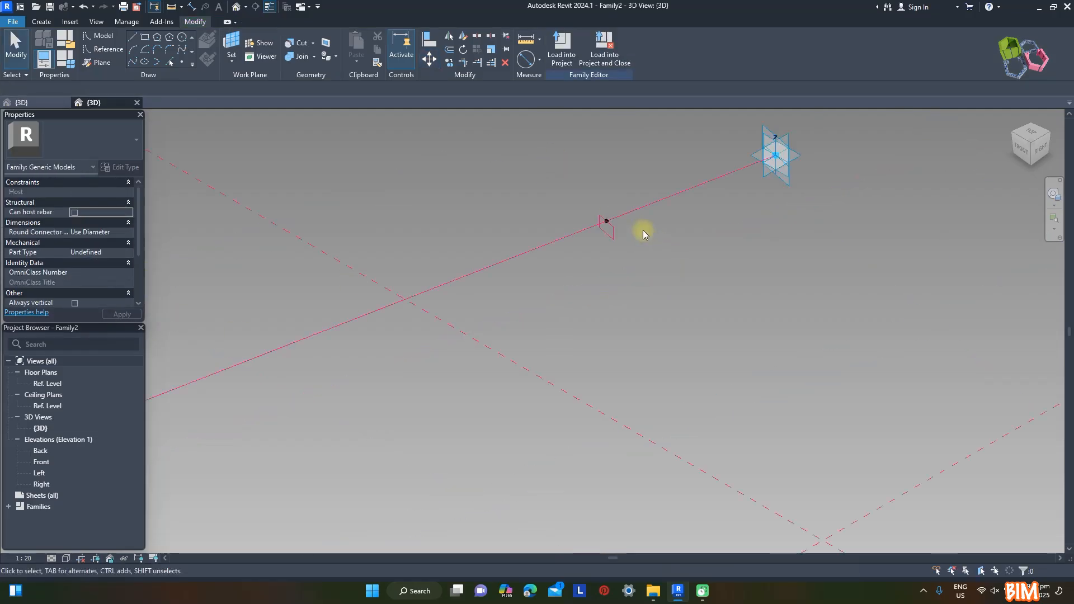
pyautogui.keyDown('ctrl'); pyautogui.click(669, 238); pyautogui.keyUp('ctrl')
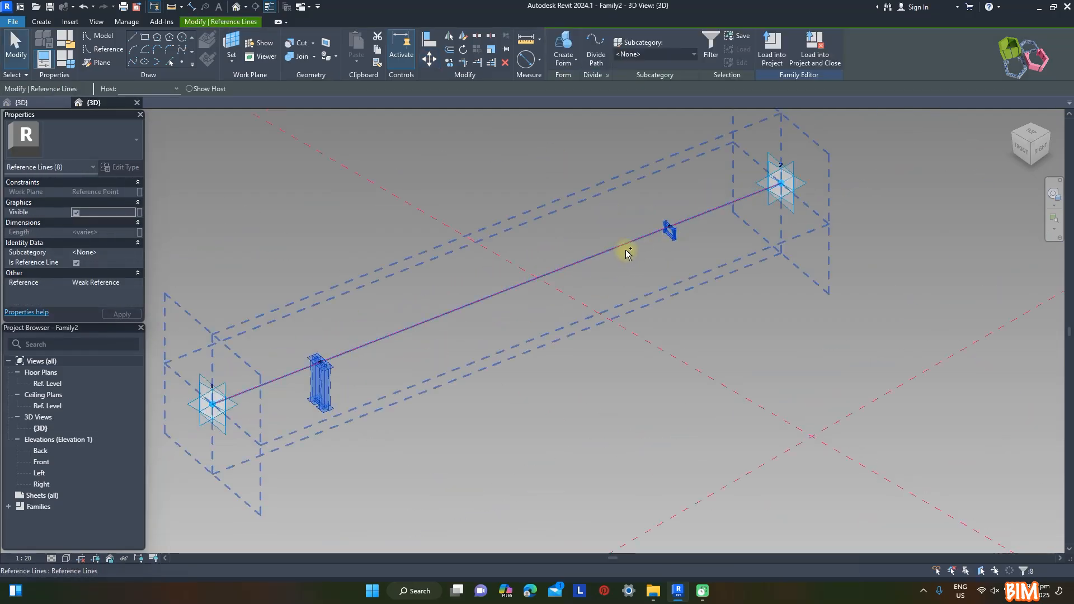
pyautogui.click(575, 60)
pyautogui.click(576, 81)
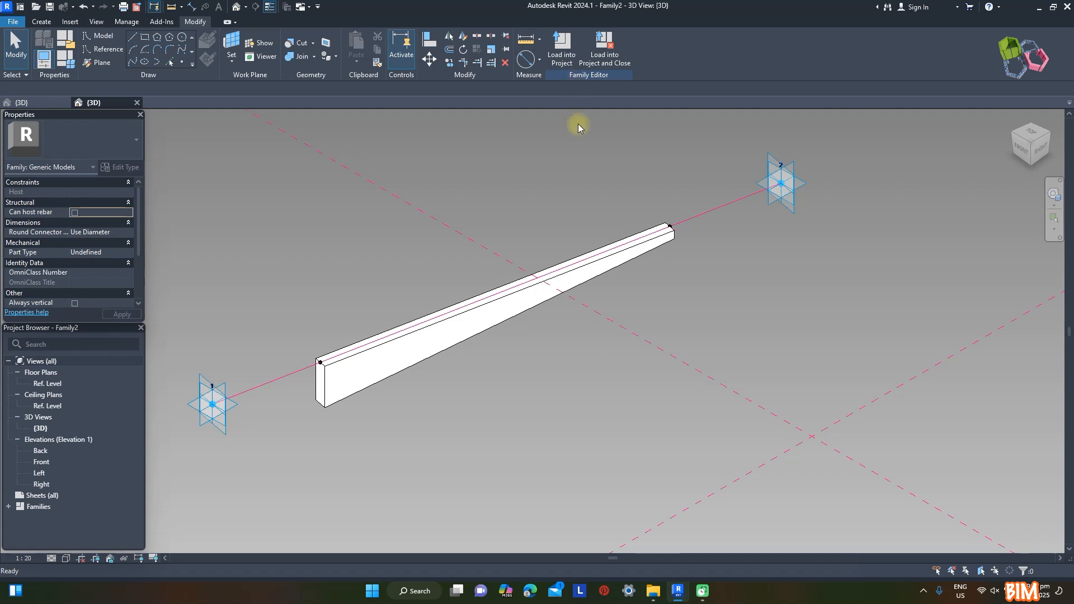
# Set the normalized curve parameter of the reference point at the form's deep end to 0
pyautogui.scroll(3, 326, 364)
pyautogui.click(352, 363)
pyautogui.scroll(-2, 312, 328)
pyautogui.scroll(-1, 104, 291)
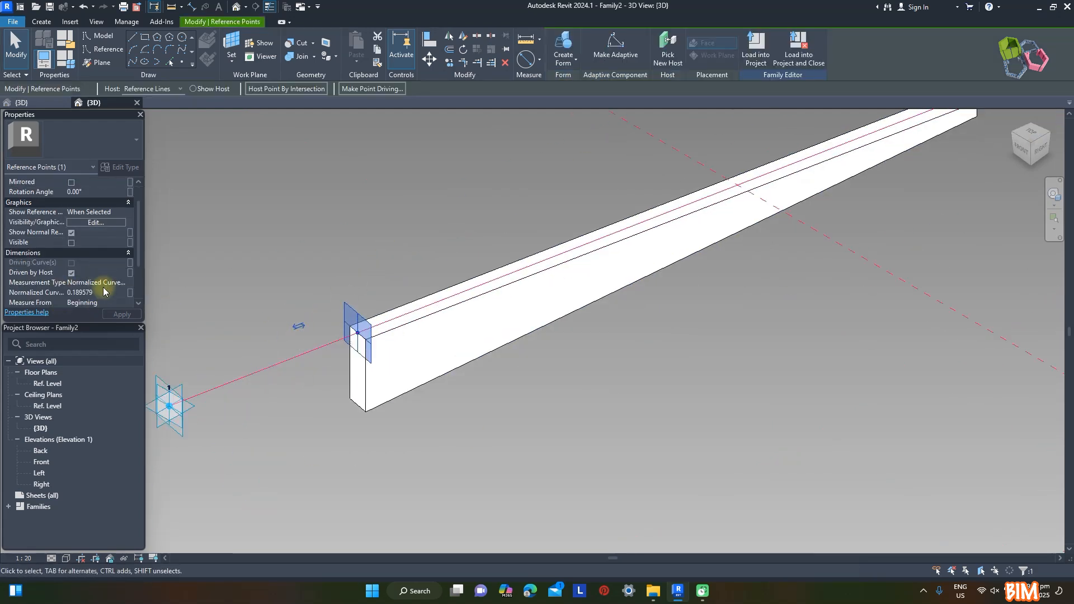
pyautogui.click(100, 293)
pyautogui.scroll(-3, 307, 417)
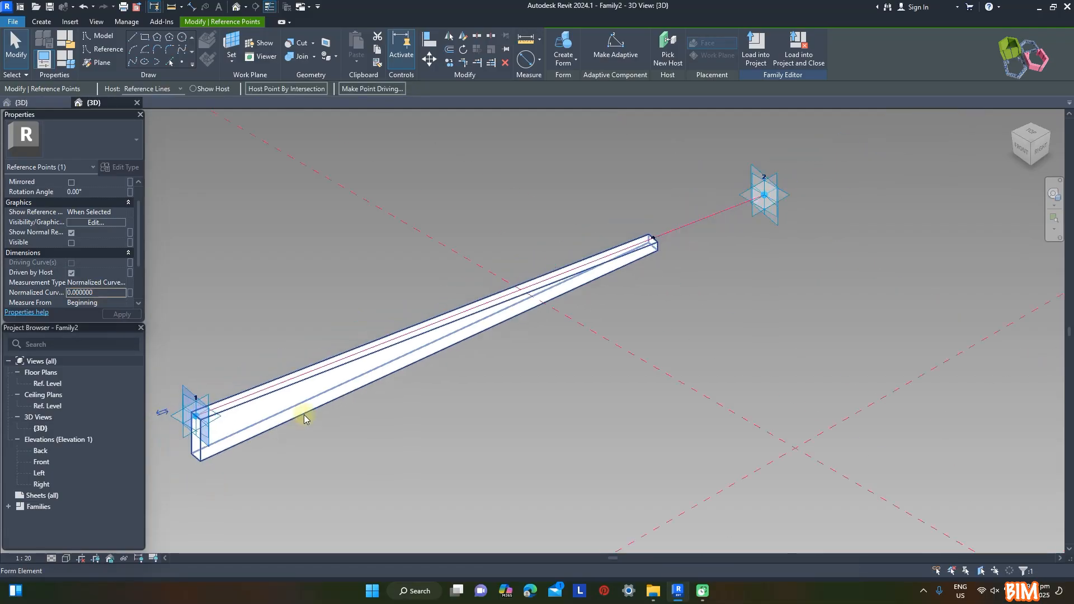
# Change the normalized curve parameter of the reference point at the thin end to extend the form to adaptive point 2
pyautogui.scroll(4, 635, 199)
pyautogui.click(640, 244)
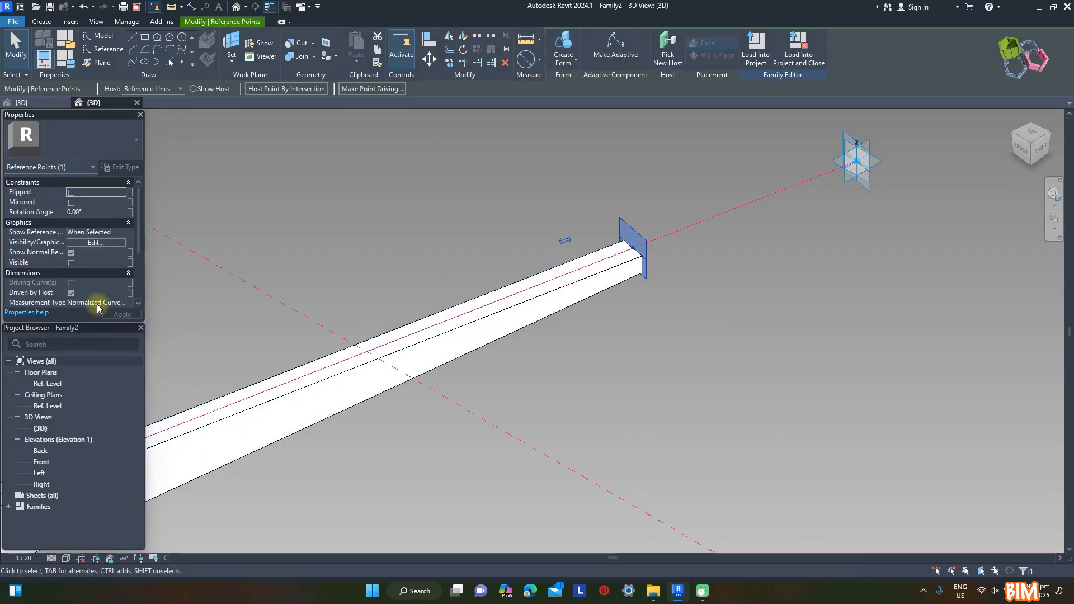
pyautogui.scroll(-1, 96, 291)
pyautogui.click(100, 293)
pyautogui.scroll(-5, 559, 234)
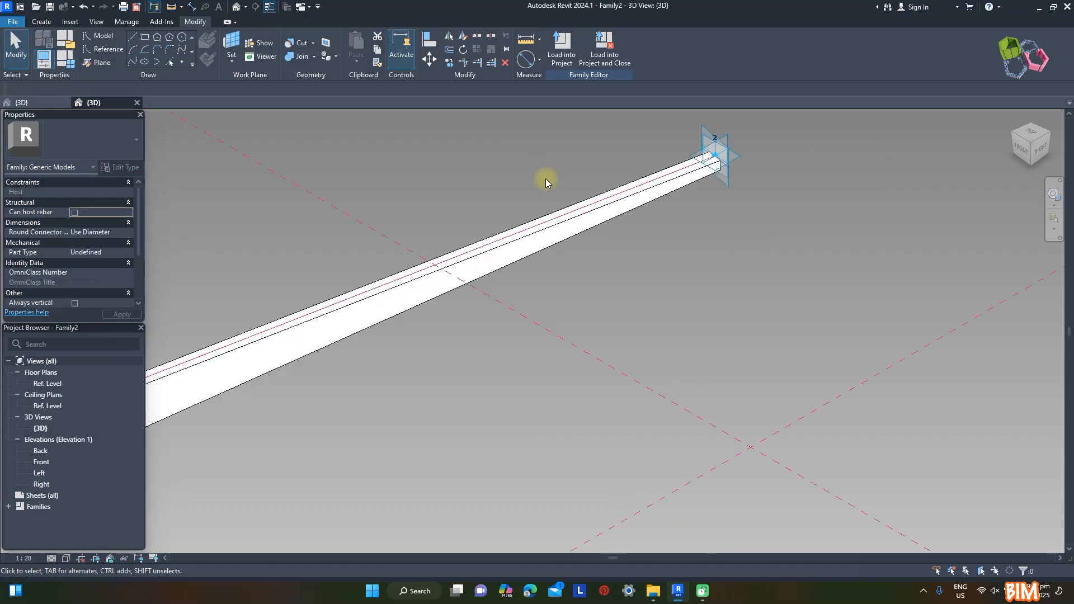
# Associate the tapered form's material with a new type family parameter named ST, grouped under Materials and Finishes
pyautogui.click(419, 305)
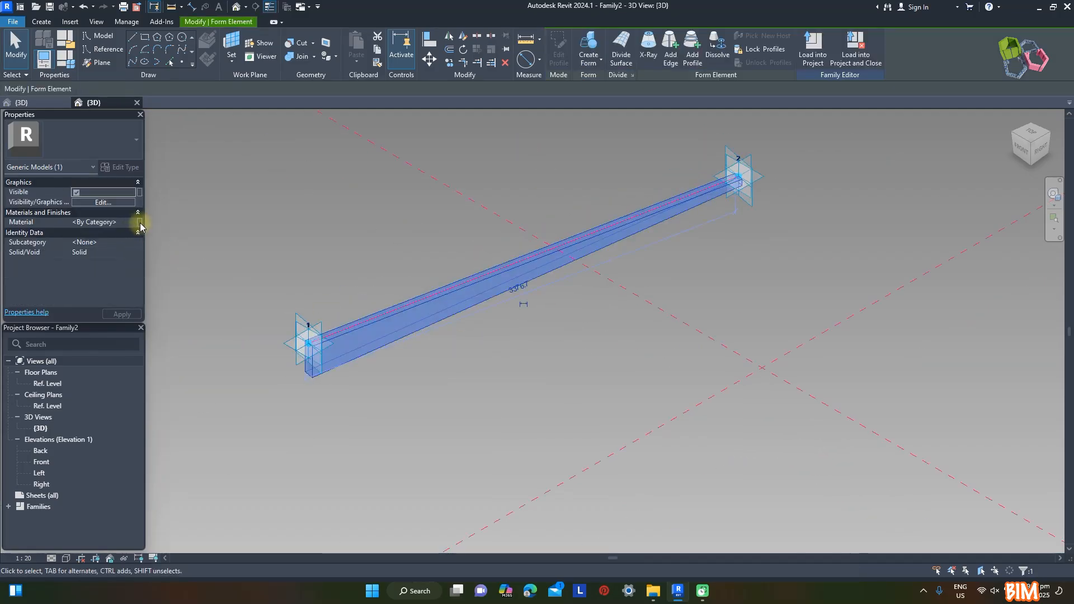
pyautogui.click(140, 223)
pyautogui.click(185, 359)
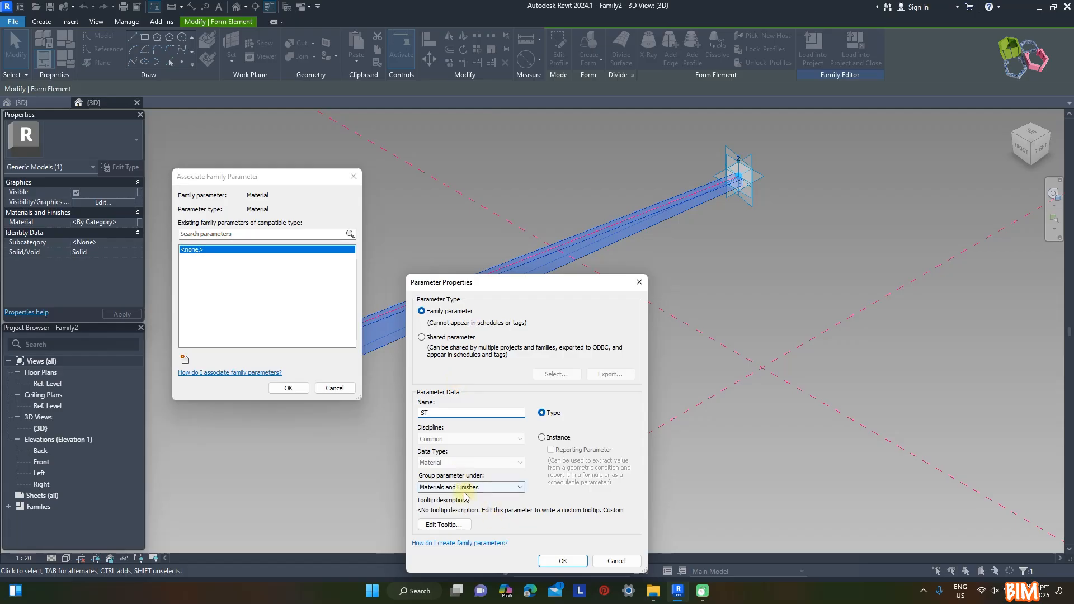
pyautogui.click(562, 561)
pyautogui.click(288, 387)
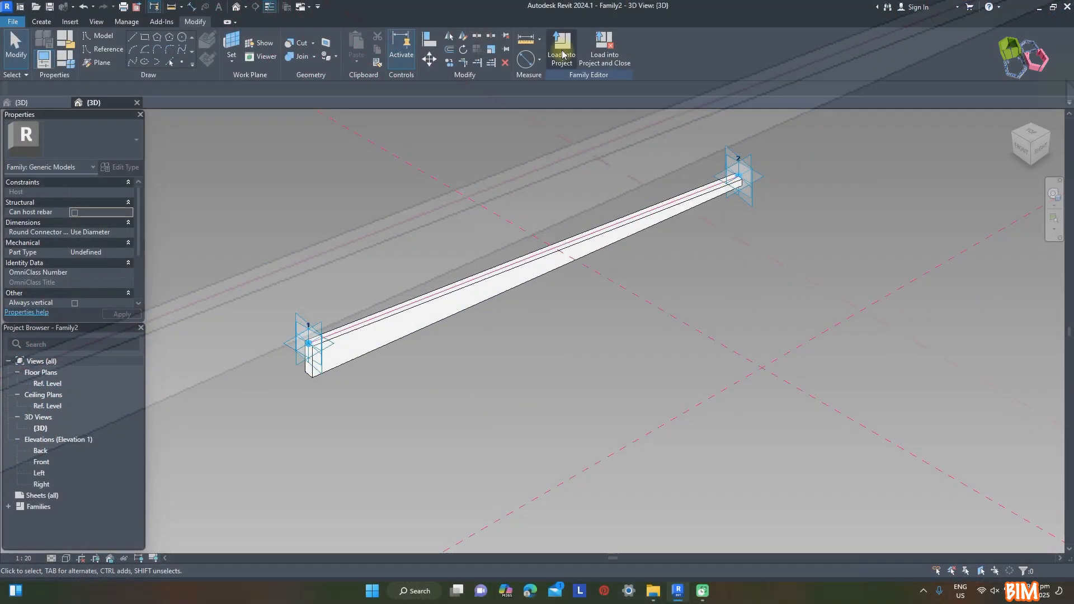
# Load the rafter family into the roof skeleton and place two rafters from the rafter junction point to two roof corners
pyautogui.click(562, 54)
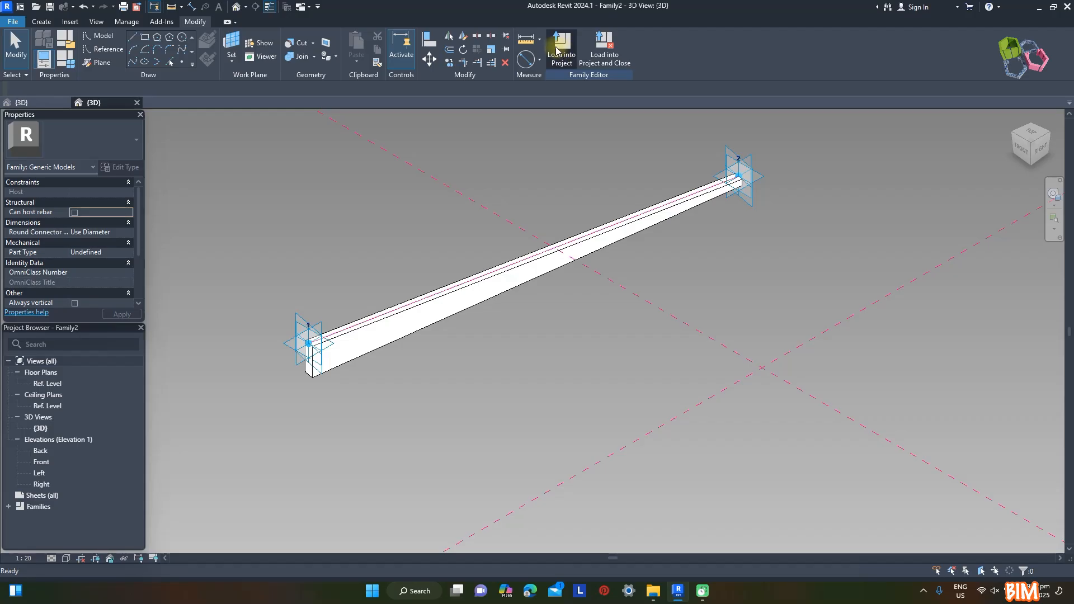
pyautogui.scroll(6, 446, 230)
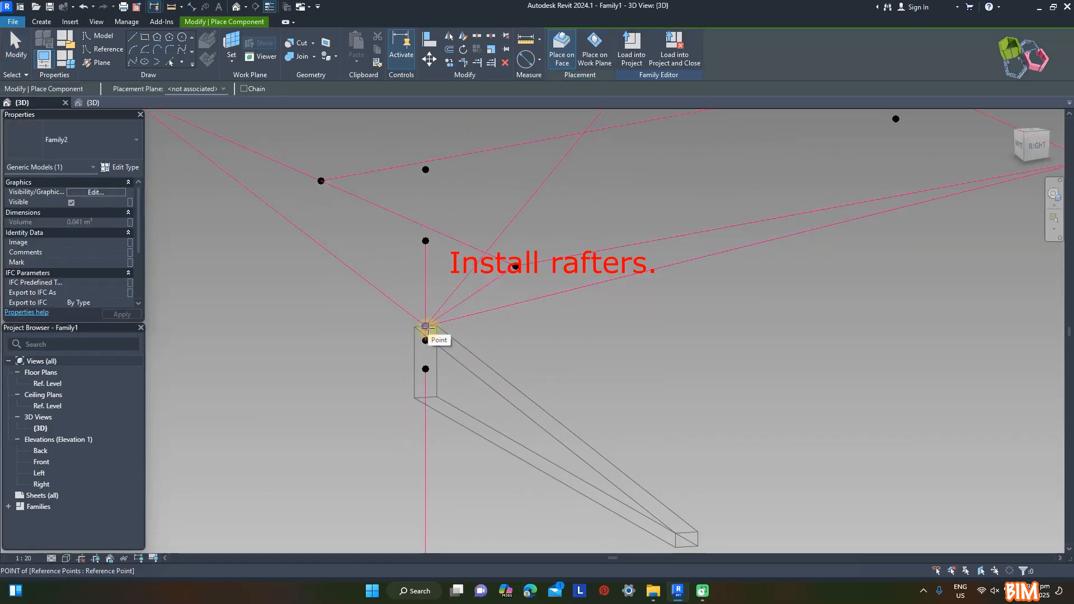
pyautogui.click(426, 325)
pyautogui.scroll(-2, 582, 290)
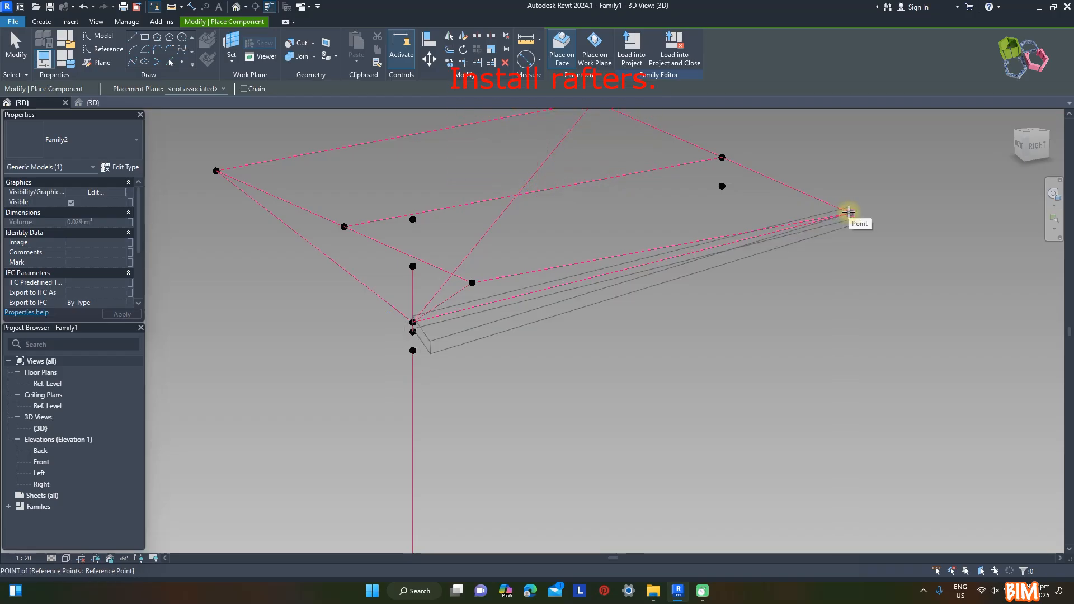
pyautogui.scroll(2, 415, 322)
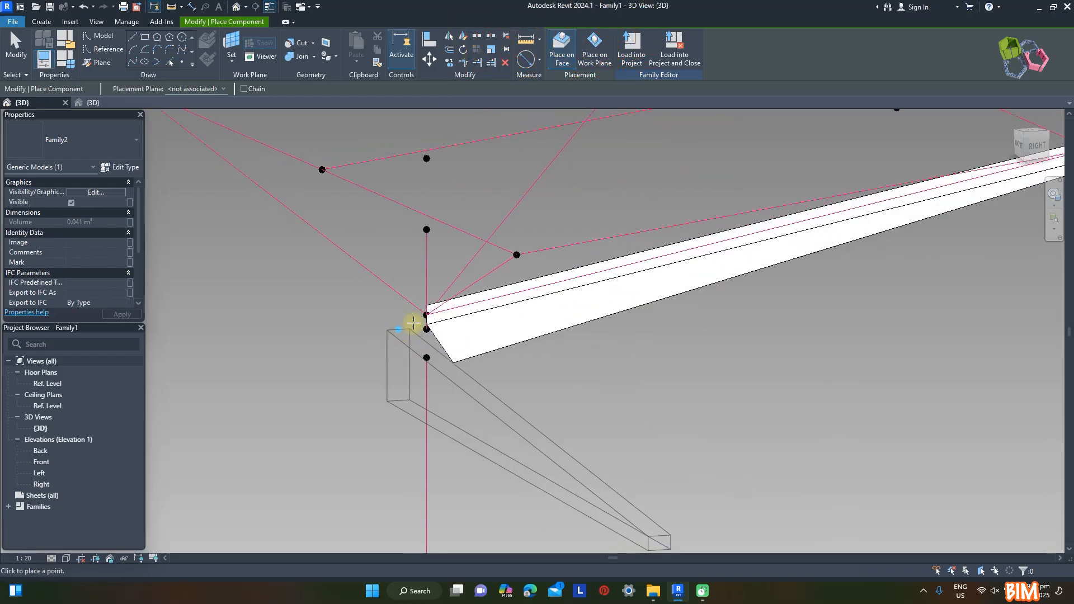
pyautogui.scroll(-3, 423, 316)
pyautogui.click(517, 210)
# Place two more rafters from the same junction point to the remaining two roof corners and end component placement
pyautogui.scroll(3, 411, 322)
pyautogui.scroll(-3, 447, 323)
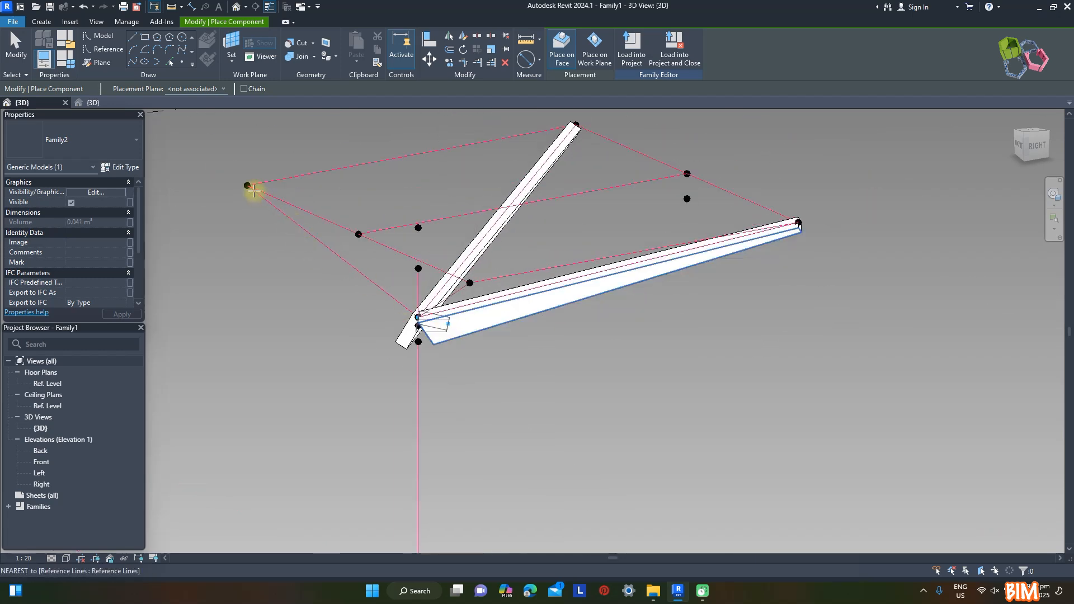
pyautogui.click(247, 185)
pyautogui.keyDown('shift'); pyautogui.moveTo(626, 384); pyautogui.dragTo(697, 405, button='middle'); pyautogui.keyUp('shift')
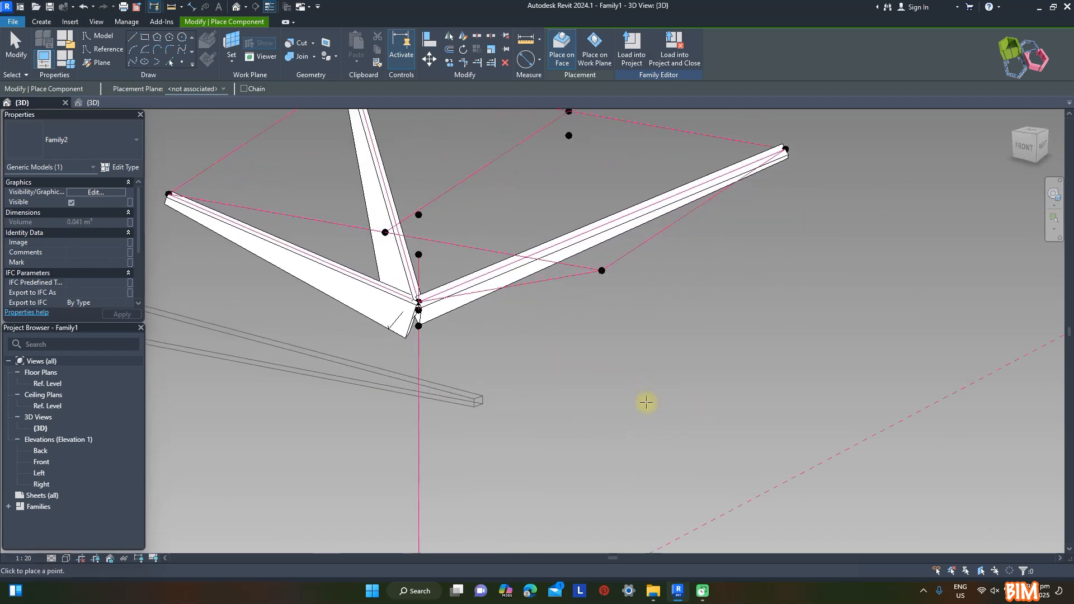
pyautogui.scroll(5, 417, 302)
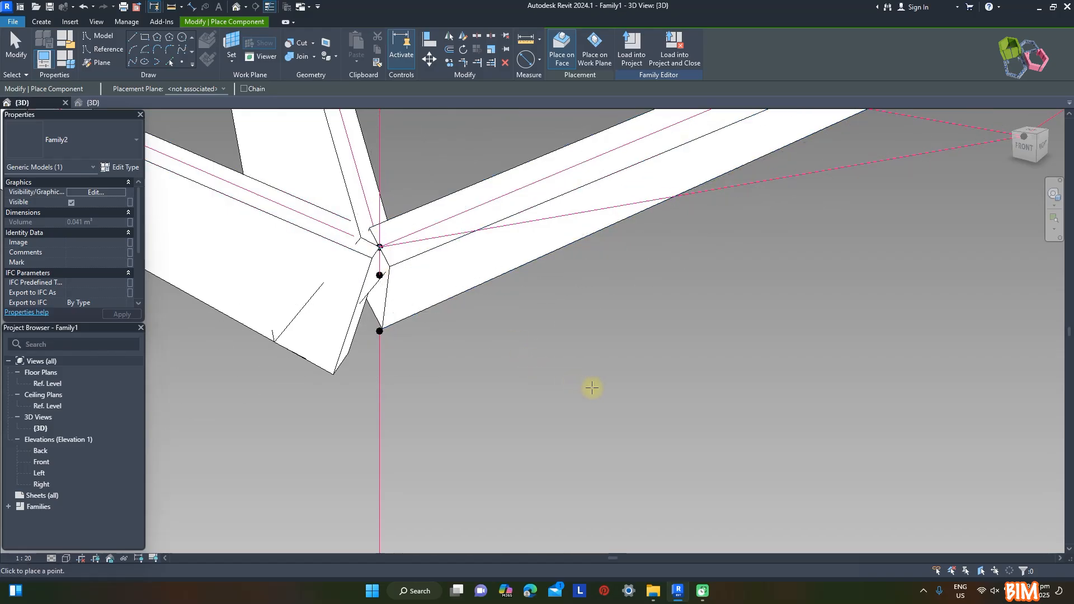
pyautogui.scroll(-5, 559, 380)
pyautogui.click(638, 331)
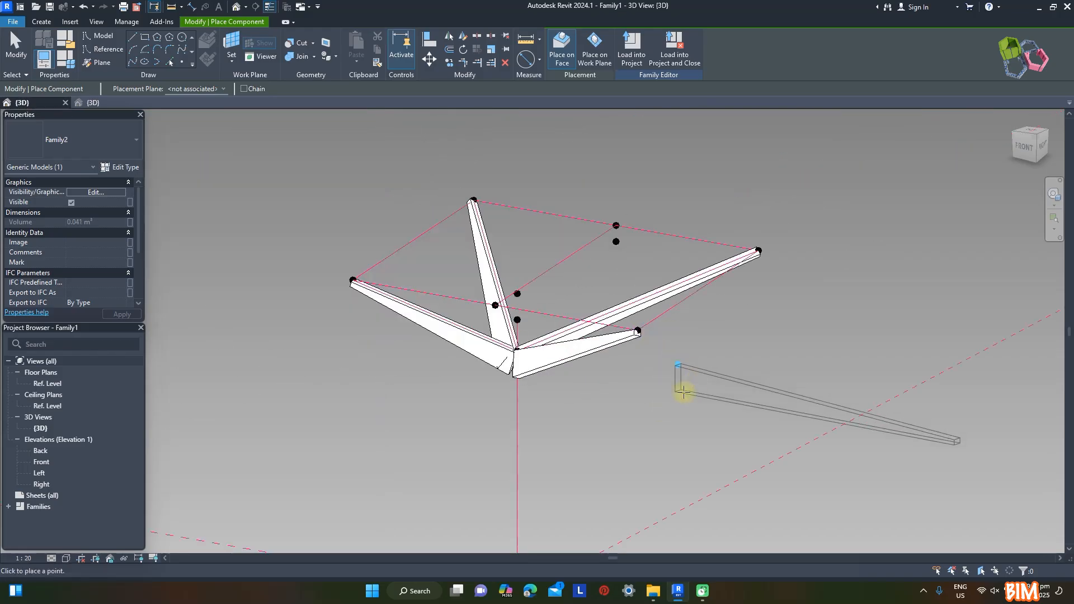
pyautogui.keyDown('shift'); pyautogui.moveTo(684, 391); pyautogui.dragTo(614, 450, button='middle'); pyautogui.keyUp('shift')
pyautogui.keyDown('shift'); pyautogui.moveTo(722, 203); pyautogui.dragTo(727, 235, button='middle'); pyautogui.keyUp('shift')
pyautogui.press('Escape')
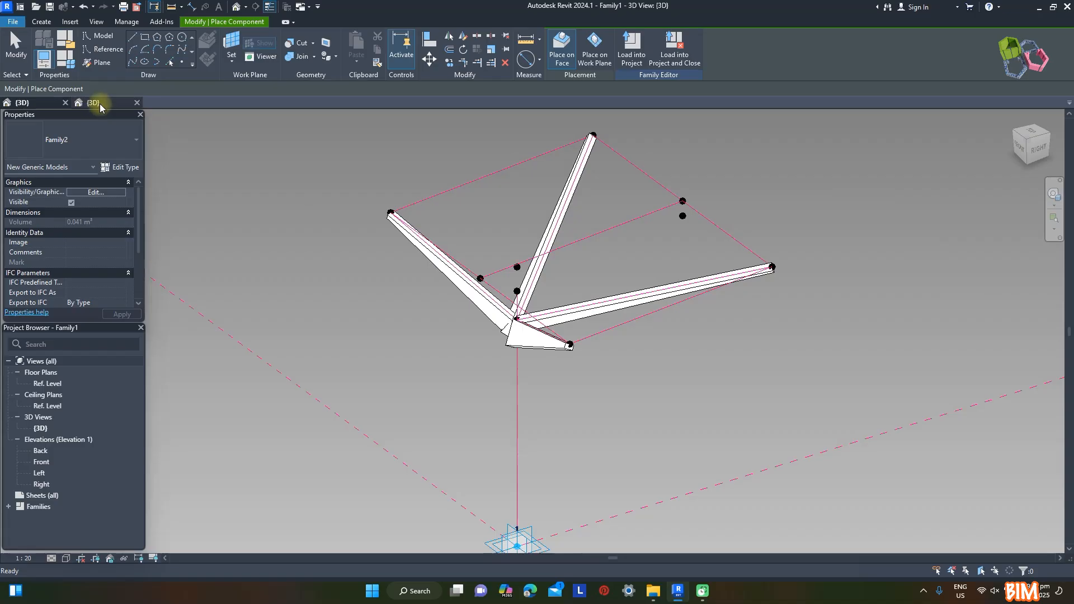
# Enable Always vertical in the rafter family and reload it into the roof skeleton family
pyautogui.click(100, 103)
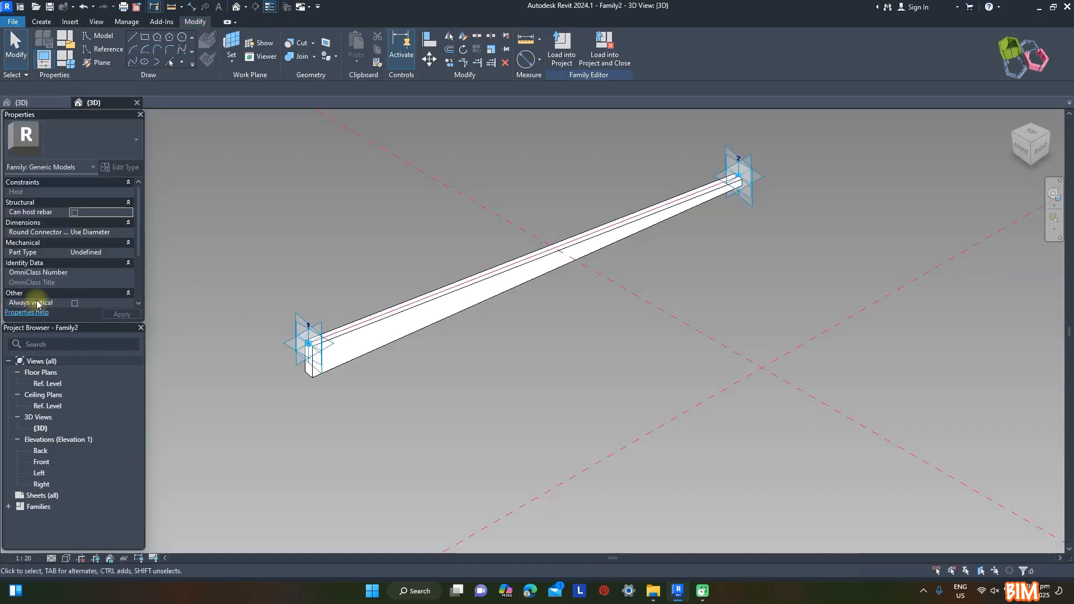
pyautogui.click(73, 303)
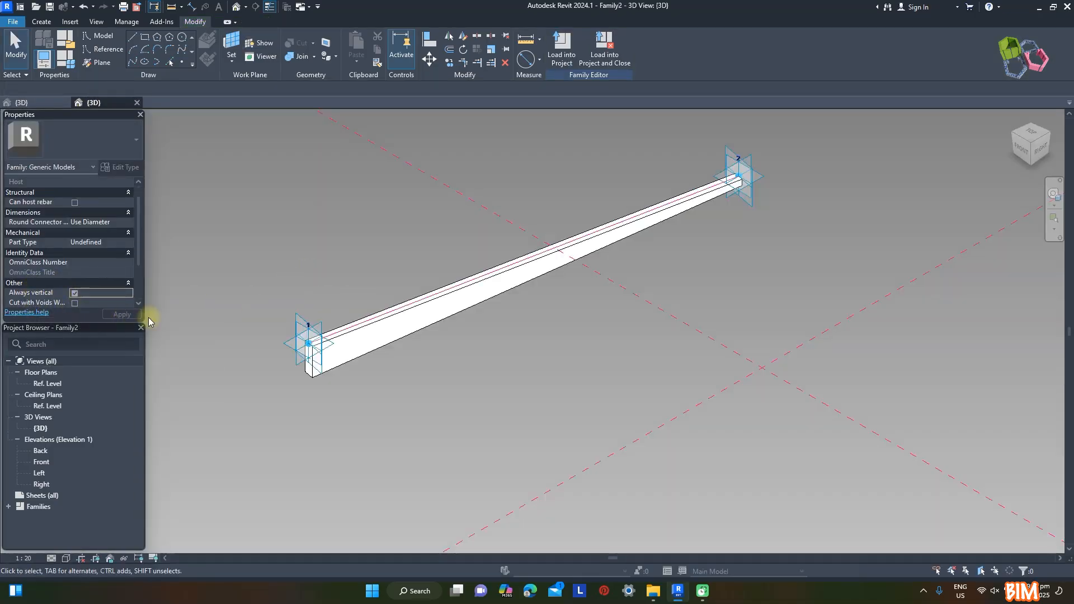
pyautogui.click(561, 54)
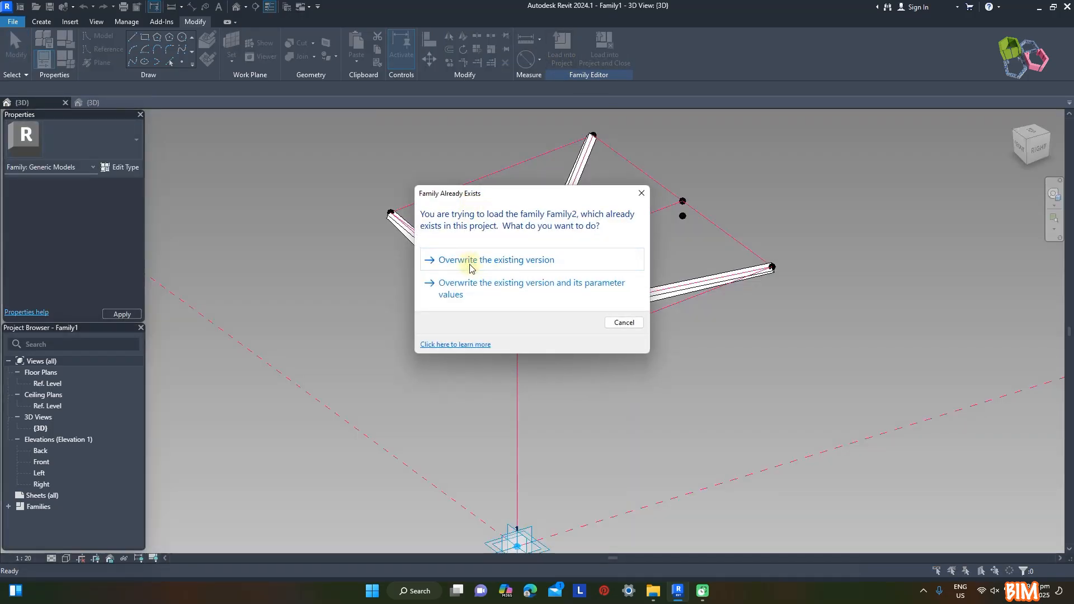
pyautogui.click(469, 268)
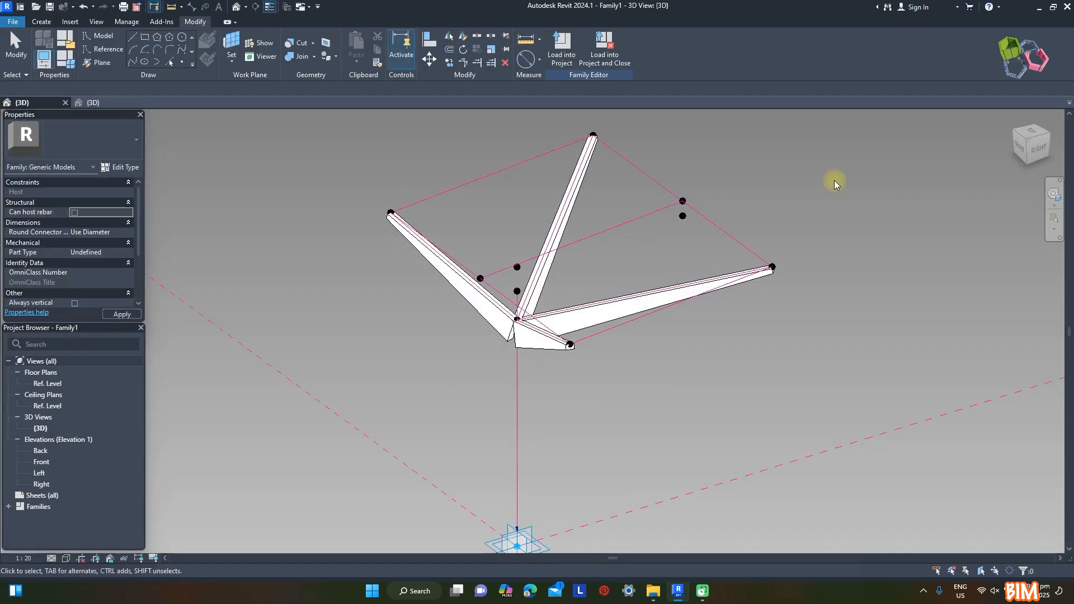
# Flex the rafter frame by applying a Covered L value of 3000, and restore the parameter to 2200
pyautogui.keyDown('shift'); pyautogui.moveTo(856, 350); pyautogui.dragTo(689, 267, button='middle'); pyautogui.keyUp('shift')
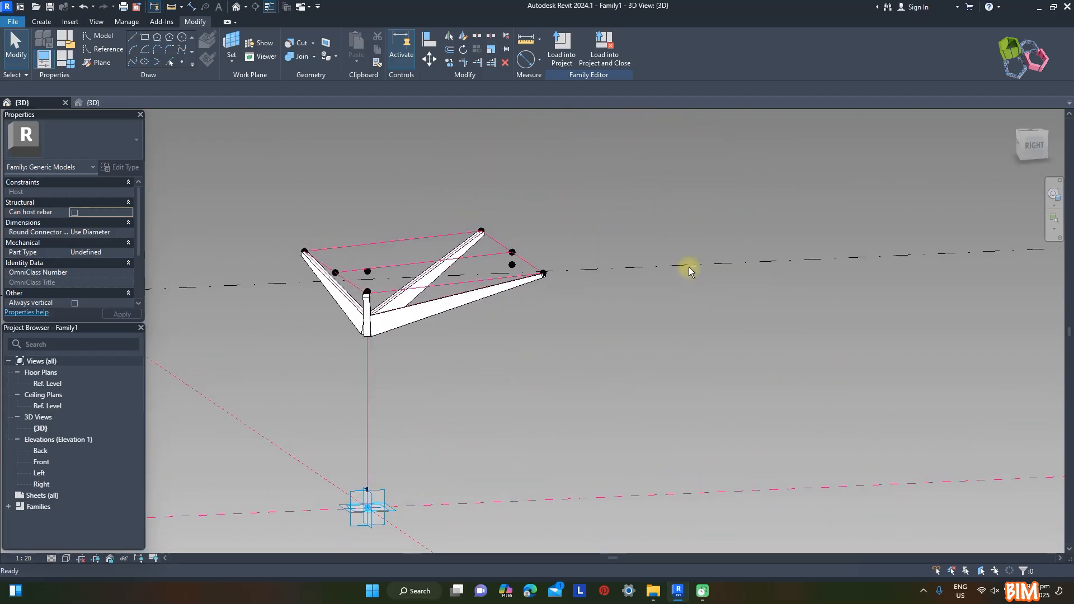
pyautogui.click(69, 59)
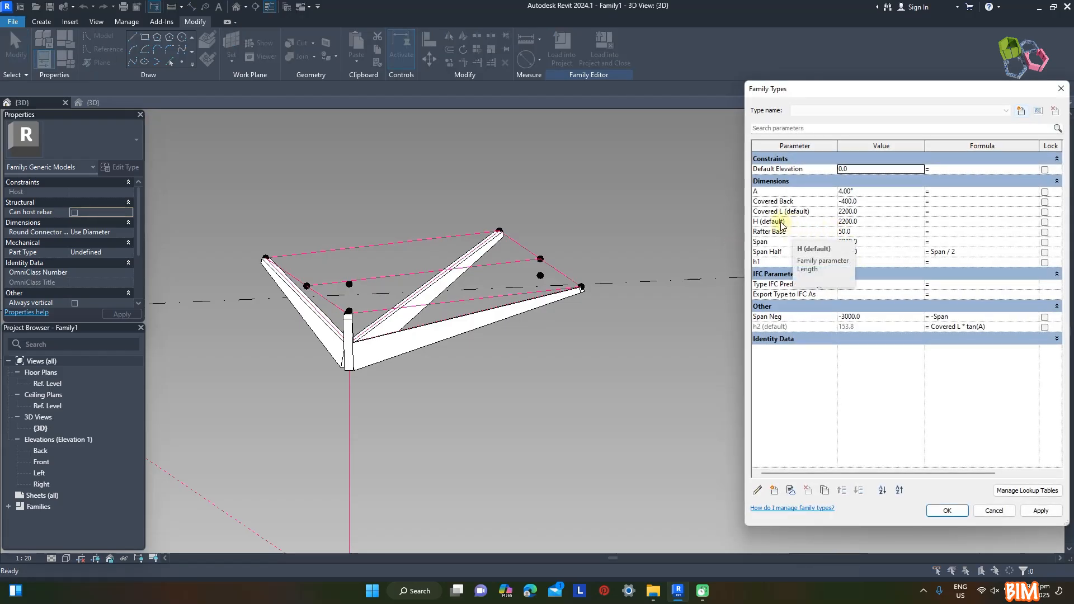
pyautogui.click(869, 212)
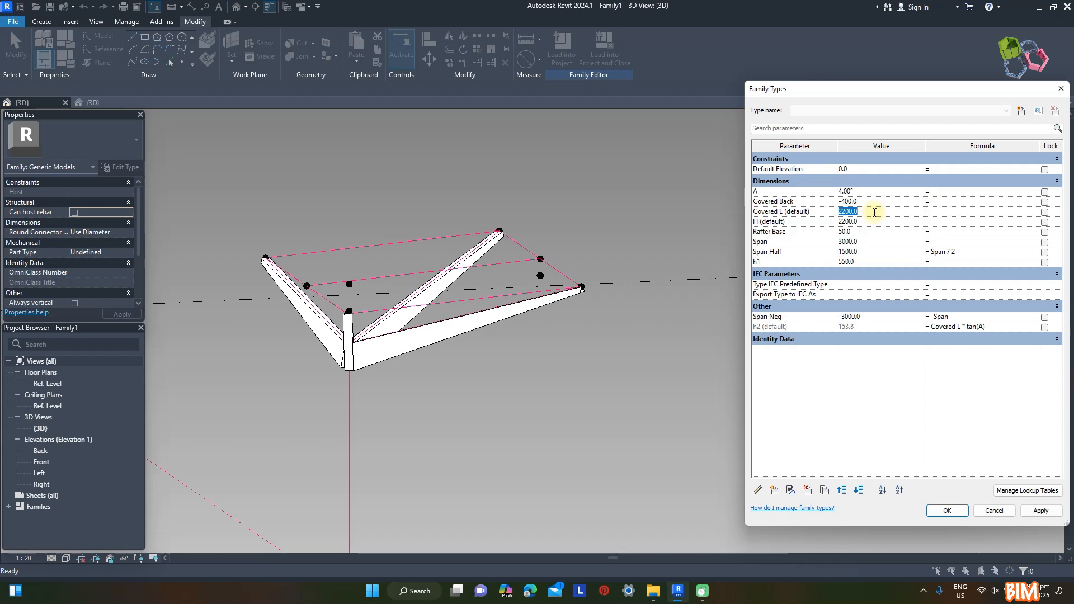
pyautogui.click(1039, 511)
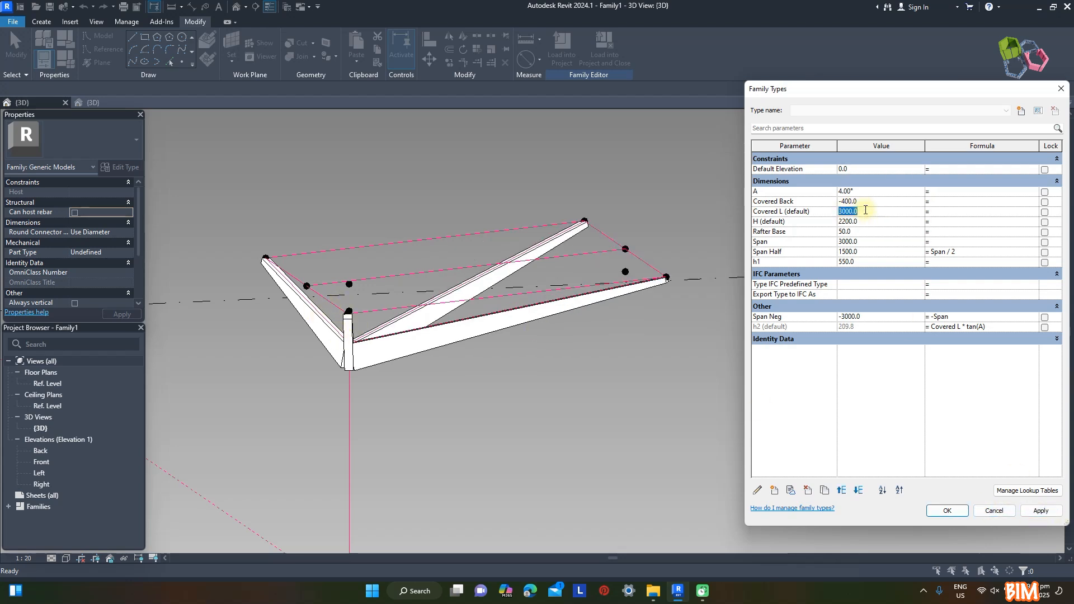
pyautogui.click(1041, 510)
pyautogui.click(947, 510)
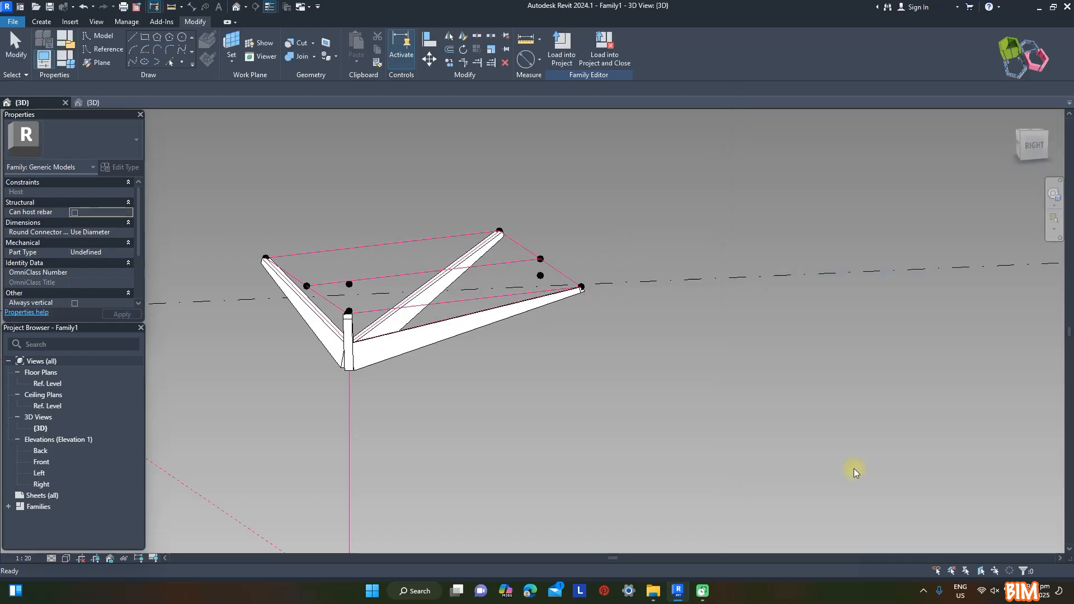
# Place a reference point at the midpoint of the vertical post line and draw a circle of radius 500 on its work plane
pyautogui.keyDown('shift'); pyautogui.moveTo(583, 216); pyautogui.dragTo(668, 423, button='middle'); pyautogui.keyUp('shift')
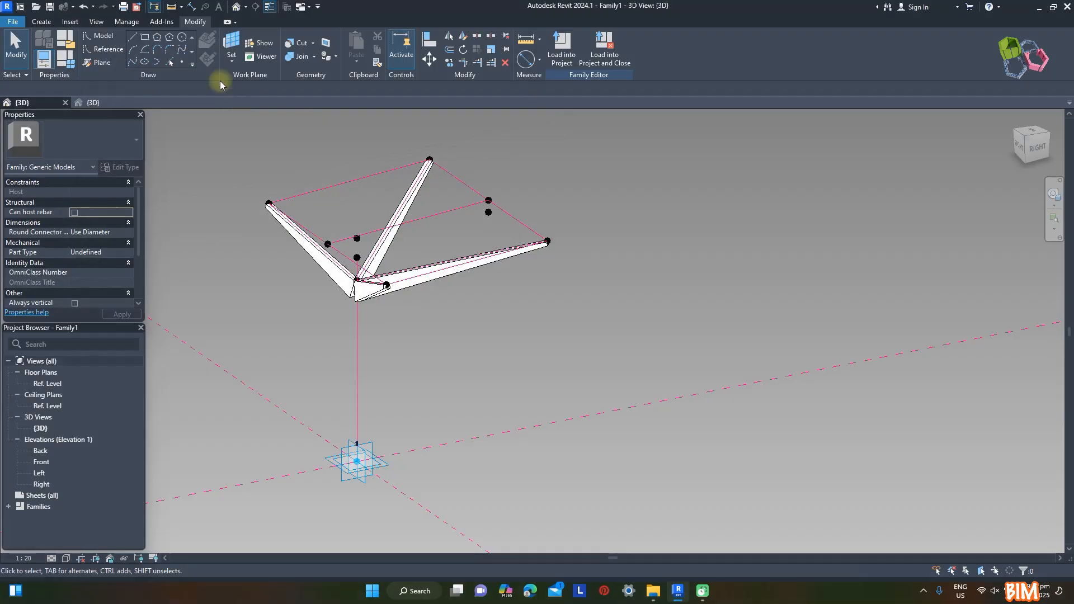
pyautogui.click(183, 62)
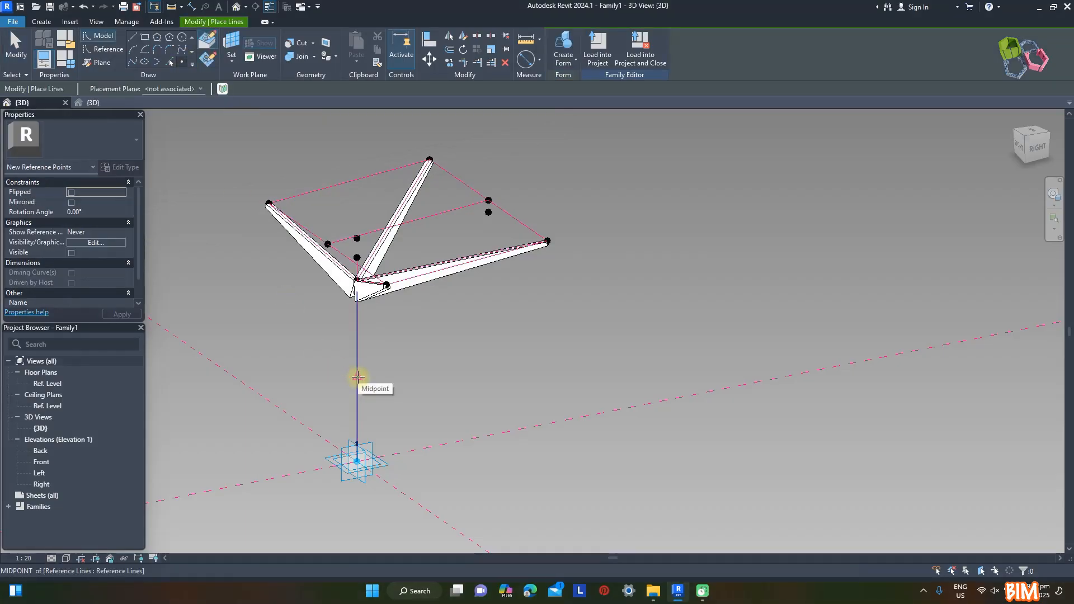
pyautogui.click(184, 39)
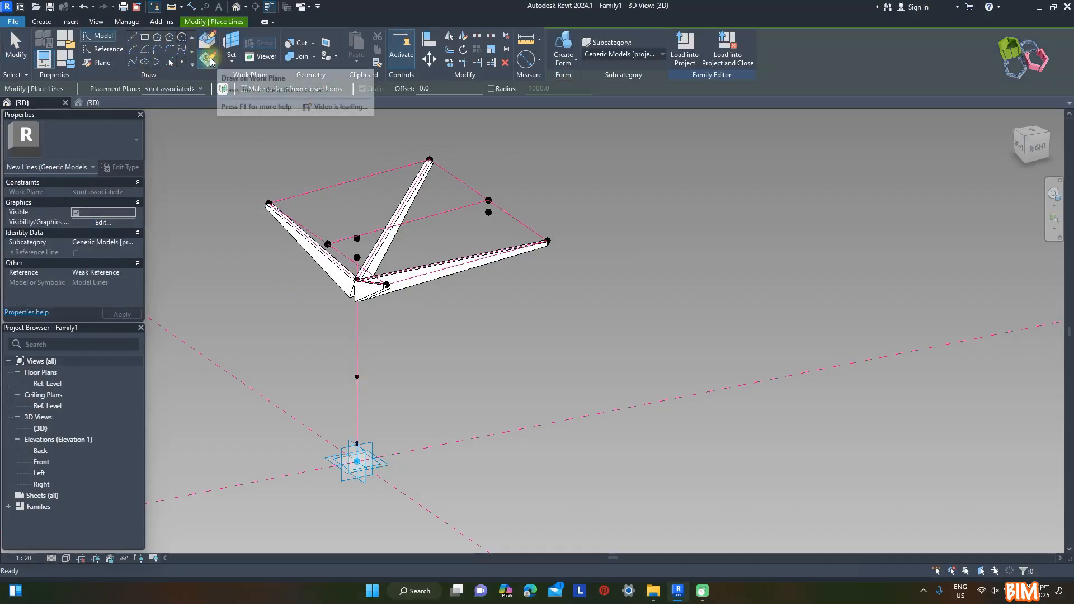
pyautogui.click(357, 377)
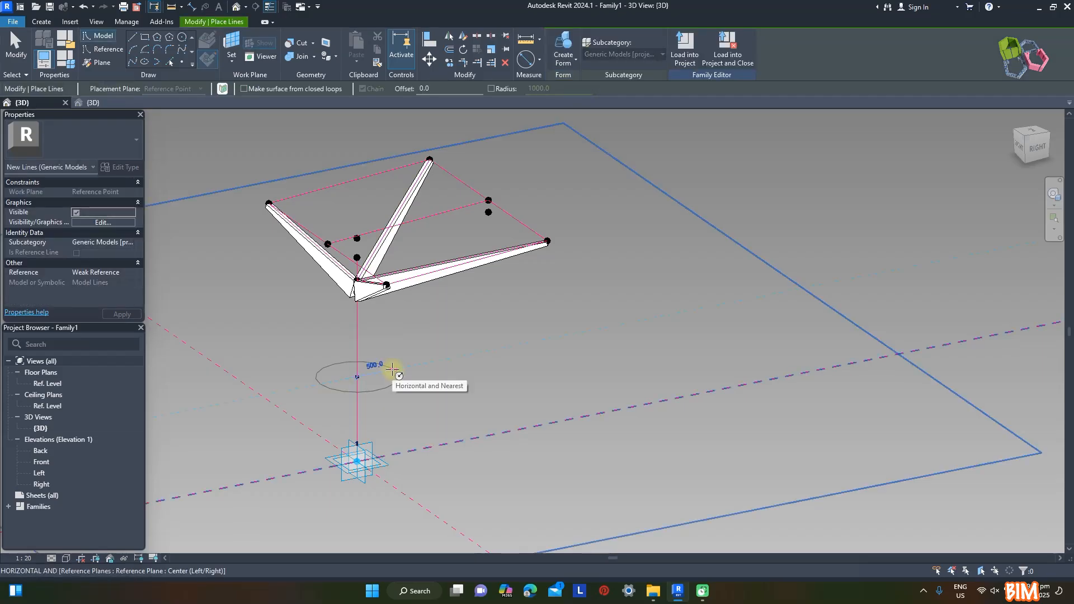
pyautogui.click(392, 368)
pyautogui.press('Escape')
pyautogui.press('Escape')
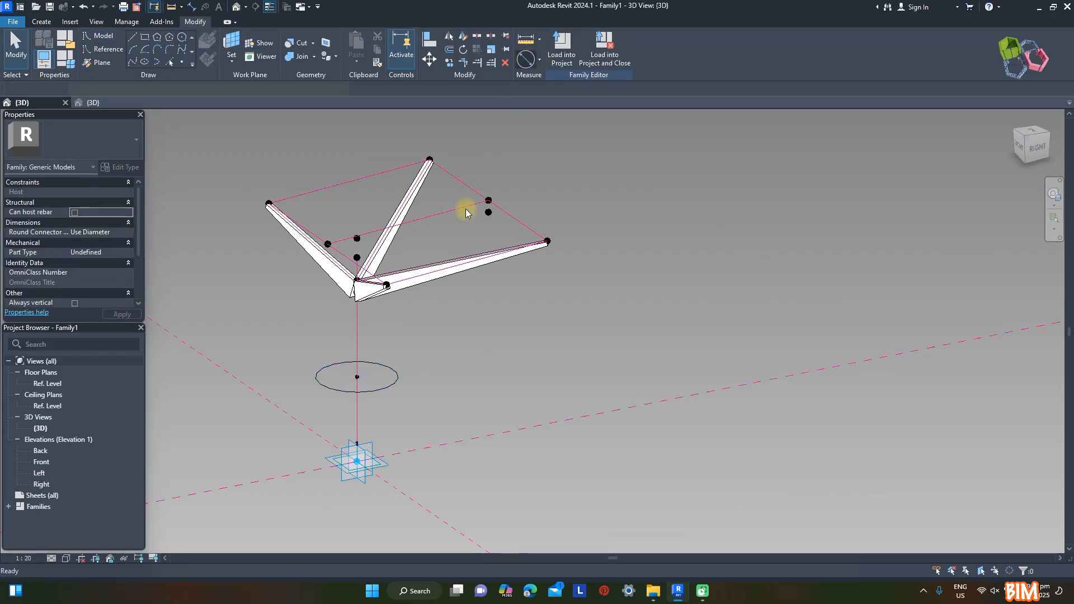
# Dimension the circle's diameter and label it with a new type family parameter named Dia, grouped under Dimensions
pyautogui.click(387, 370)
pyautogui.click(404, 364)
pyautogui.press('Escape')
pyautogui.press('Escape')
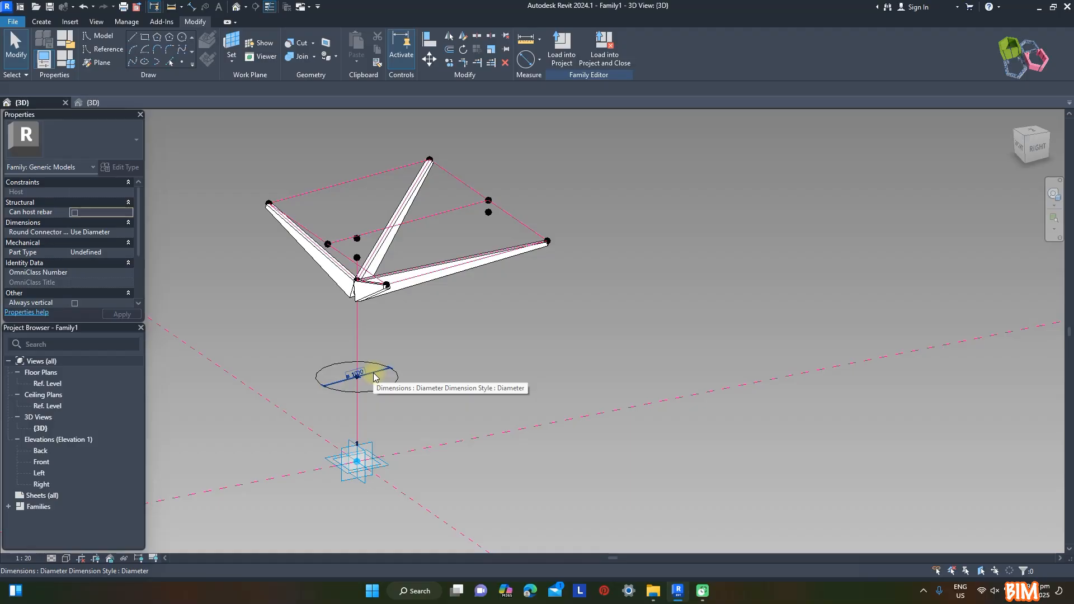
pyautogui.click(374, 377)
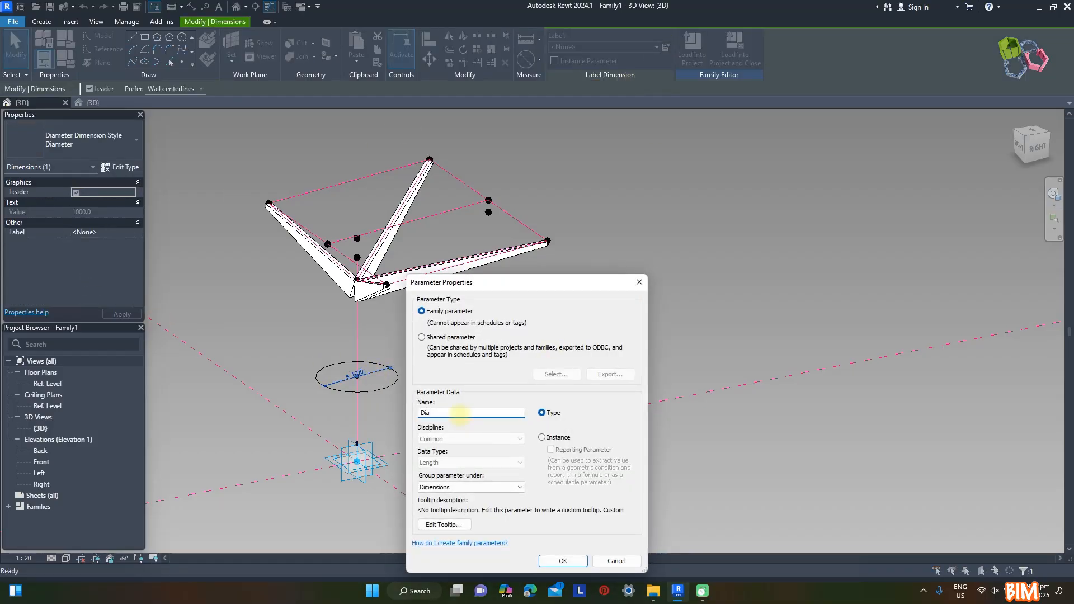
pyautogui.click(562, 561)
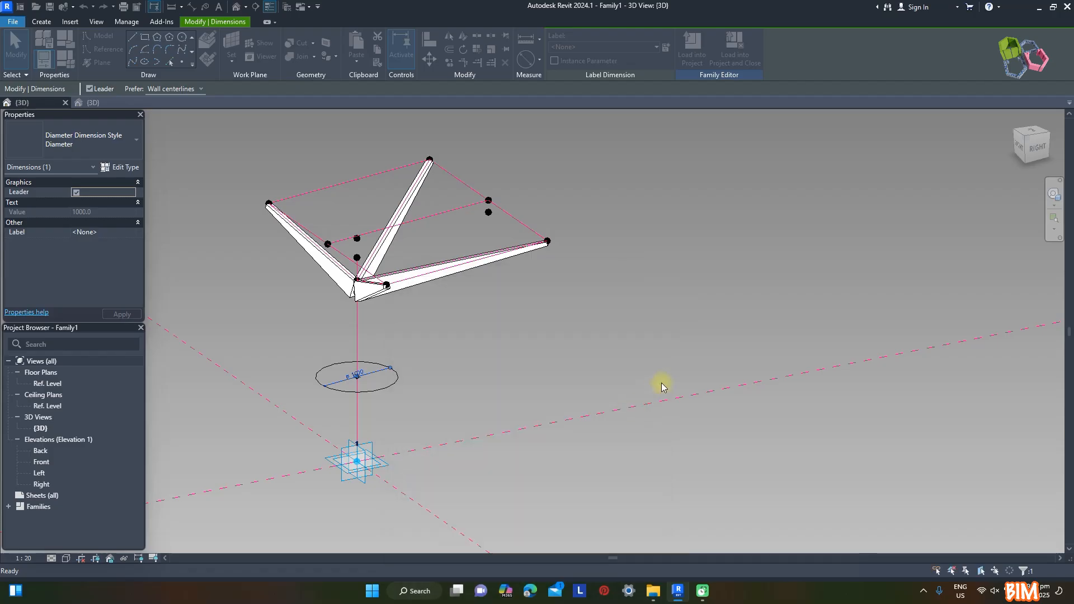
pyautogui.click(665, 372)
# Convert the circle on the post line into a reference line
pyautogui.click(379, 388)
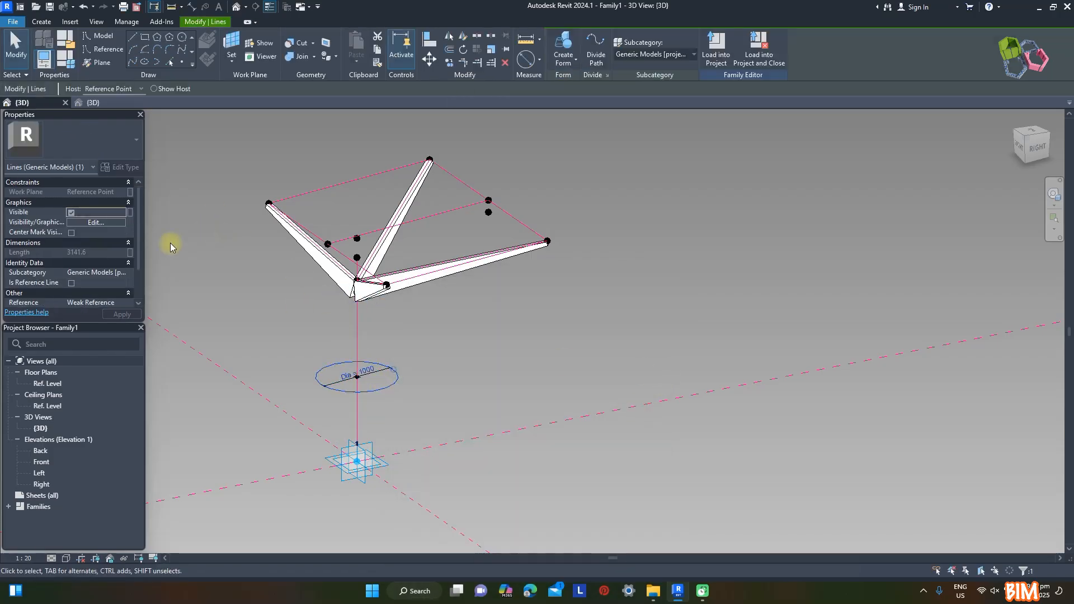
pyautogui.click(71, 283)
pyautogui.click(495, 371)
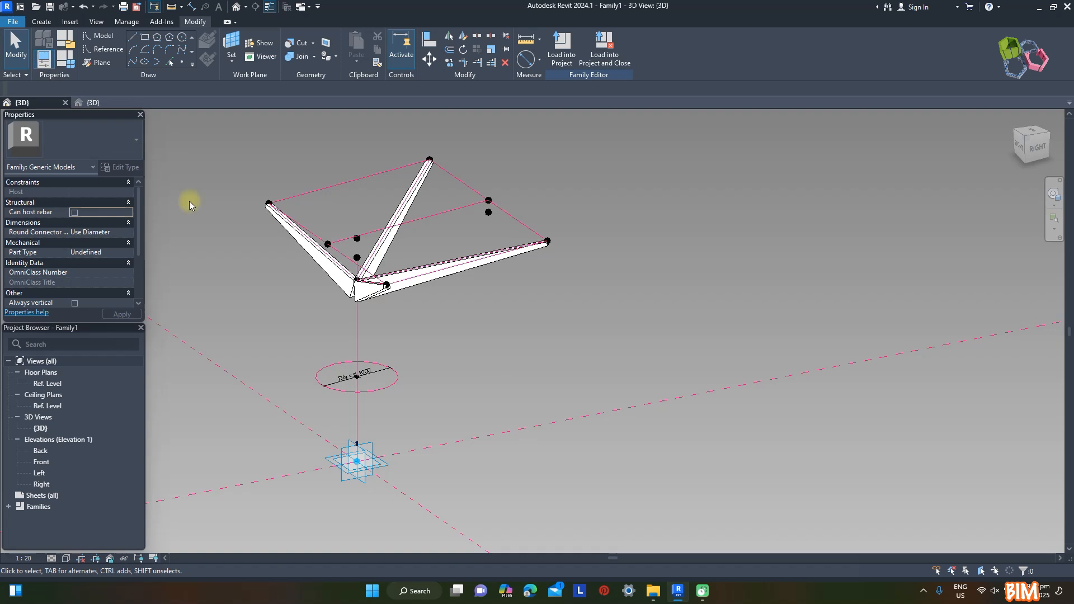
# Set the Dia parameter to 180 and the 3D view scale to 1:10
pyautogui.scroll(2, 344, 369)
pyautogui.scroll(1, 363, 384)
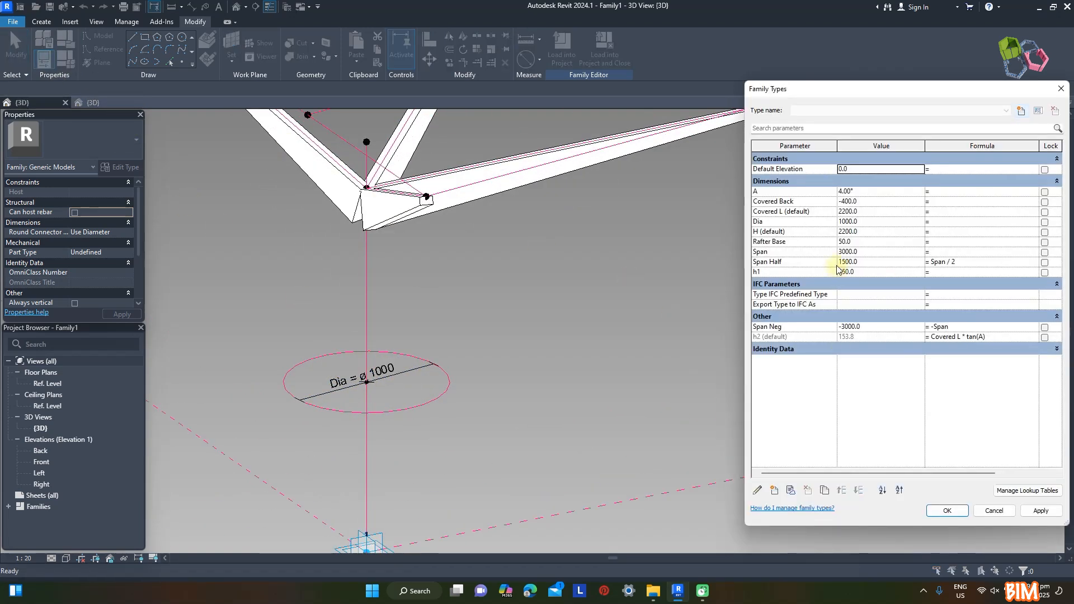
pyautogui.doubleClick(874, 220)
pyautogui.write('180')
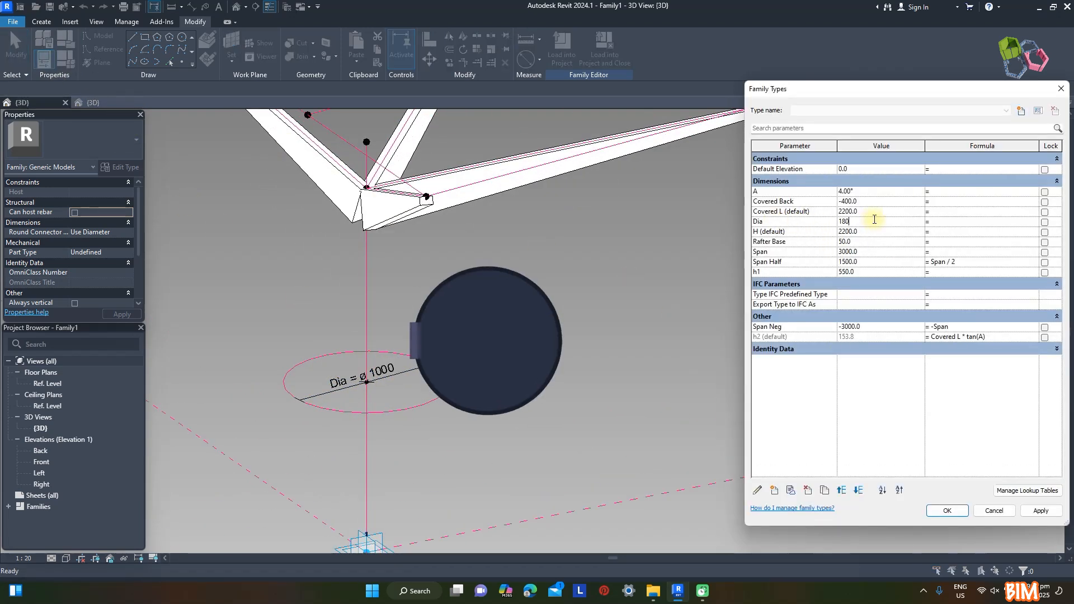
pyautogui.click(1040, 510)
pyautogui.click(947, 511)
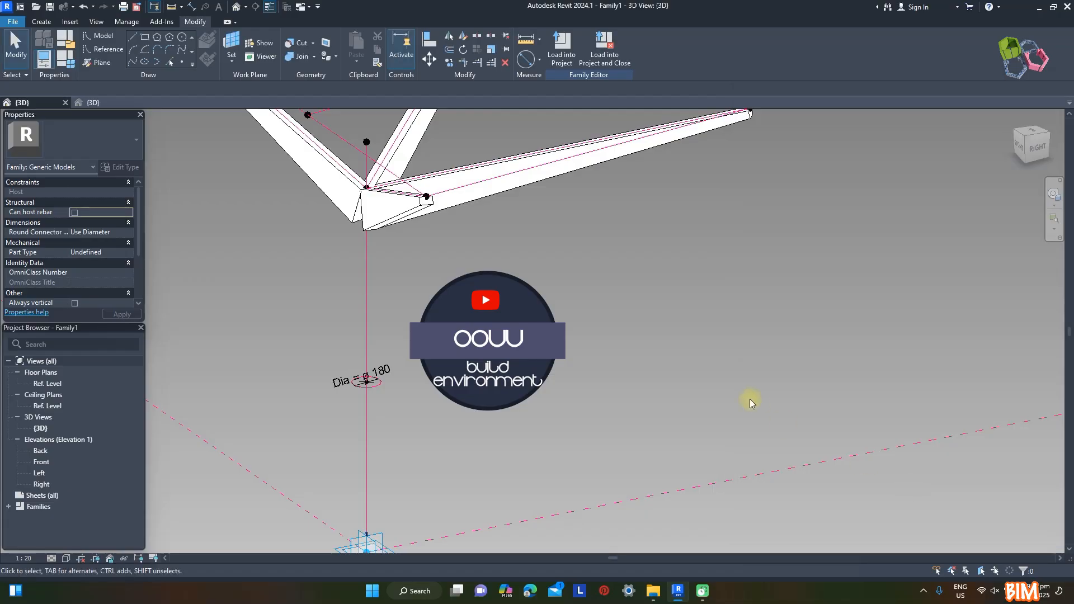
pyautogui.click(23, 557)
pyautogui.click(48, 437)
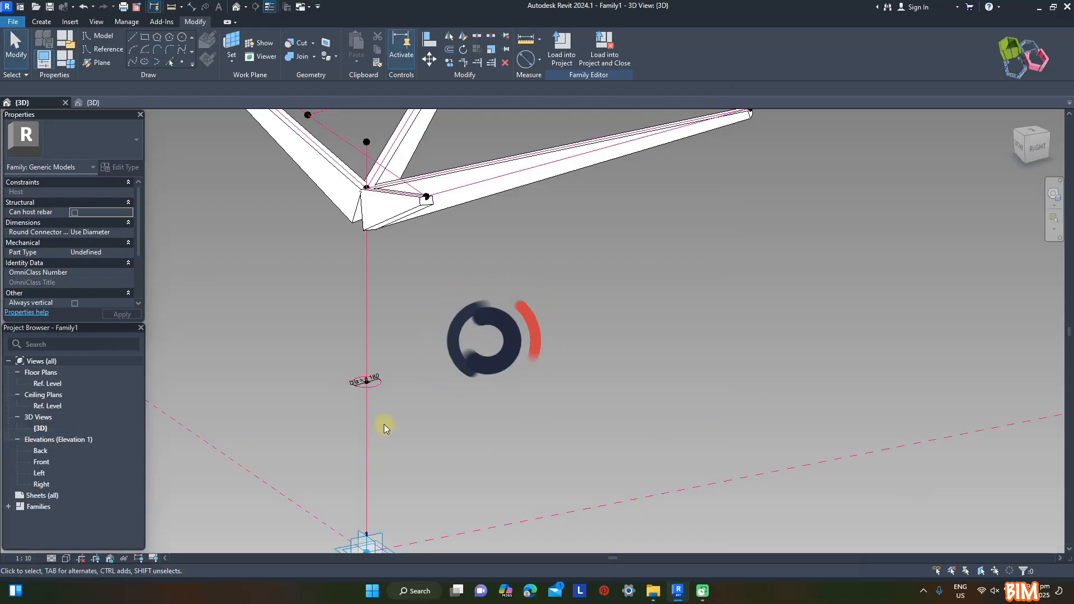
# Select all instances of the rafter family and temporarily hide them in the 3D view
pyautogui.scroll(5, 383, 431)
pyautogui.scroll(-5, 509, 384)
pyautogui.scroll(4, 540, 240)
pyautogui.scroll(-2, 559, 335)
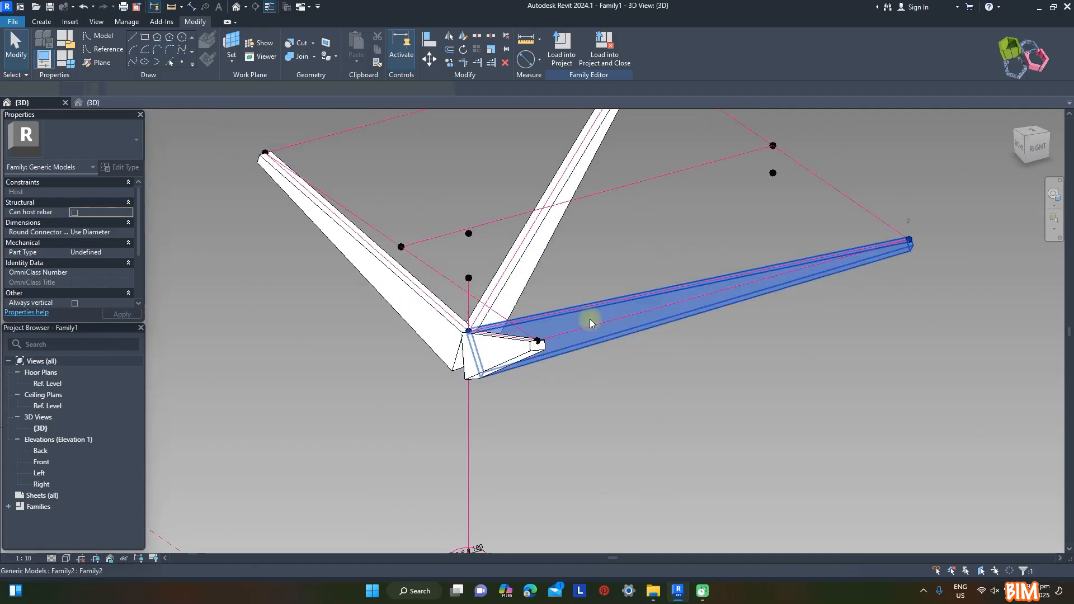
pyautogui.click(590, 319)
pyautogui.press('s')
pyautogui.press('a')
pyautogui.press('h')
pyautogui.press('h')
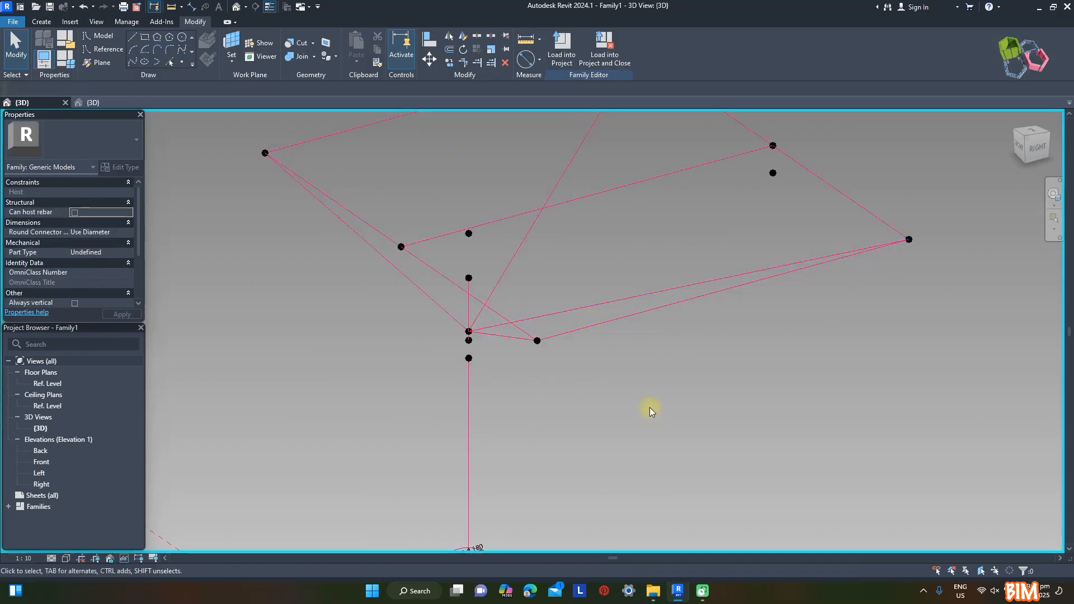
# Place a reference point on the short upper post line and draw a circle about 280 mm in diameter centred on it
pyautogui.scroll(4, 508, 297)
pyautogui.click(181, 62)
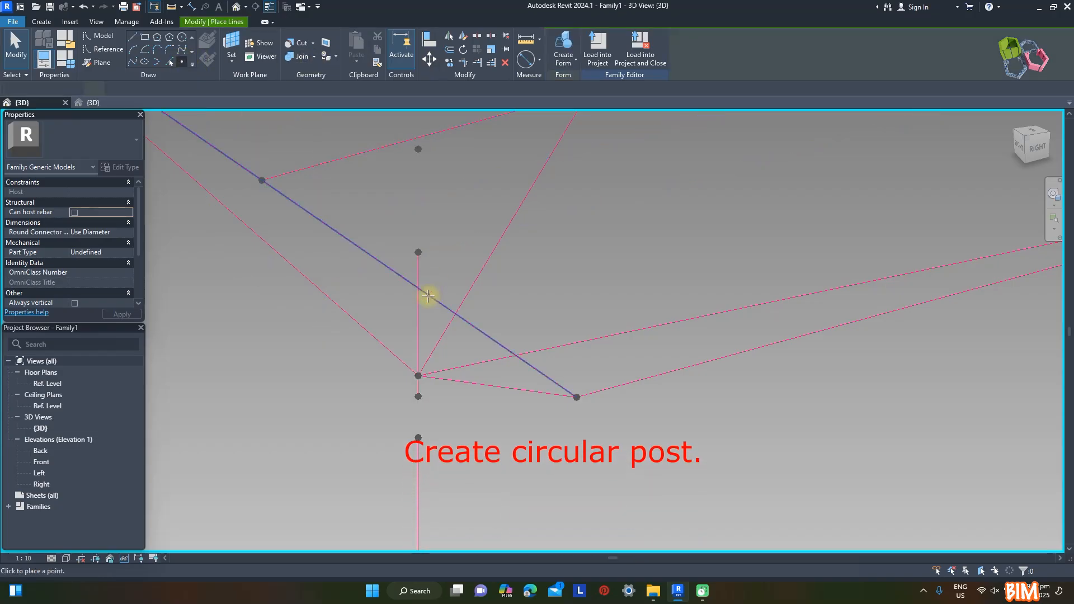
pyautogui.click(417, 324)
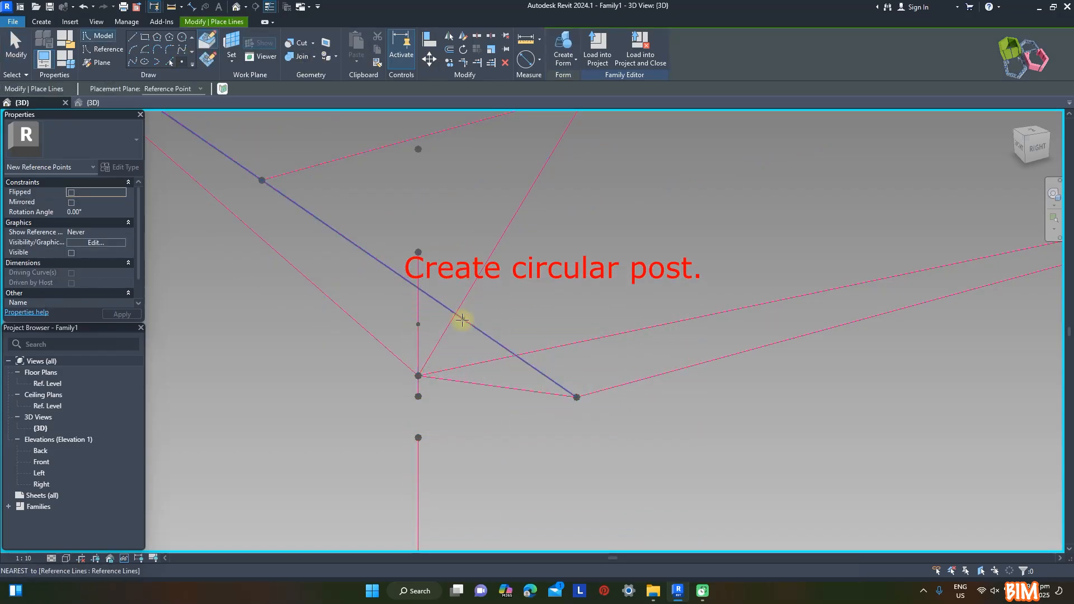
pyautogui.press('Escape')
pyautogui.press('Escape')
pyautogui.click(418, 323)
pyautogui.click(417, 324)
pyautogui.click(471, 312)
# Dimension the new circle's diameter and label the dimension with the existing Dia parameter
pyautogui.click(526, 59)
pyautogui.click(391, 307)
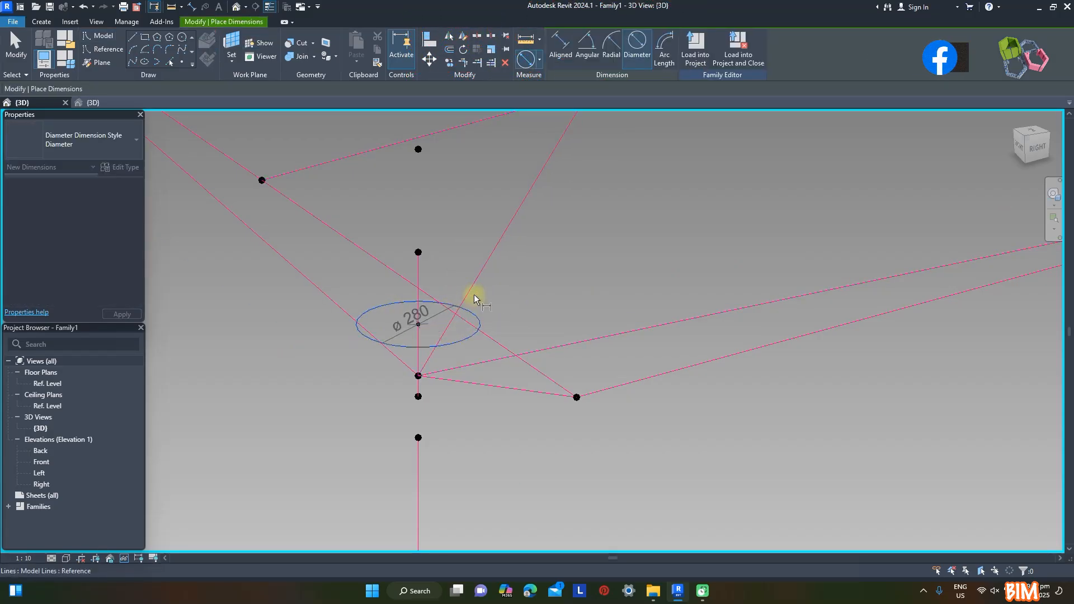
pyautogui.click(505, 293)
pyautogui.press('Escape')
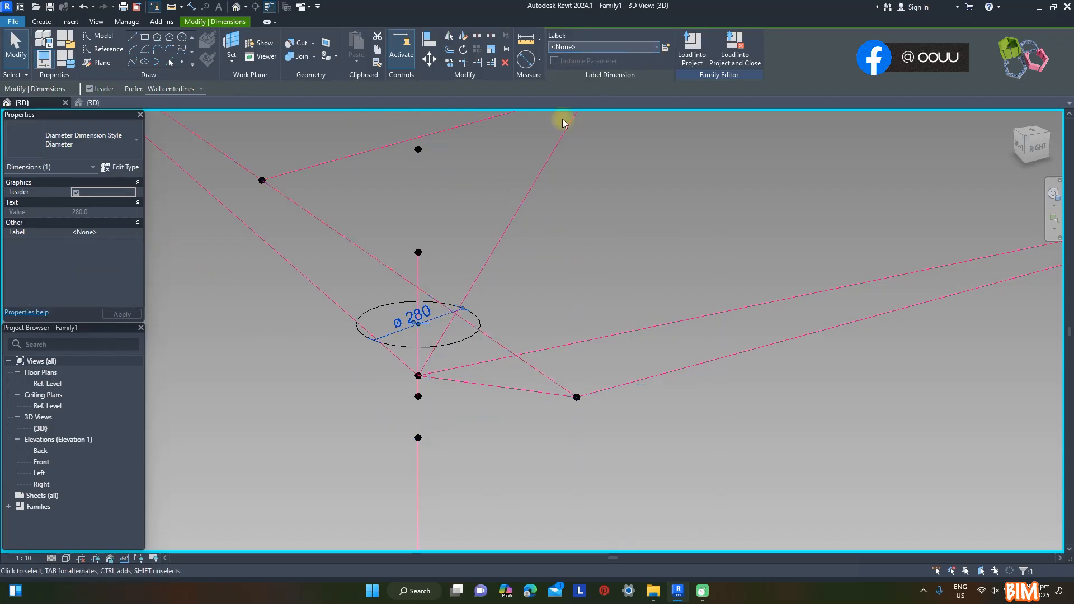
pyautogui.click(603, 46)
pyautogui.click(571, 120)
# Convert the circle into a reference line and create a solid form from it along the short upper post line
pyautogui.click(424, 339)
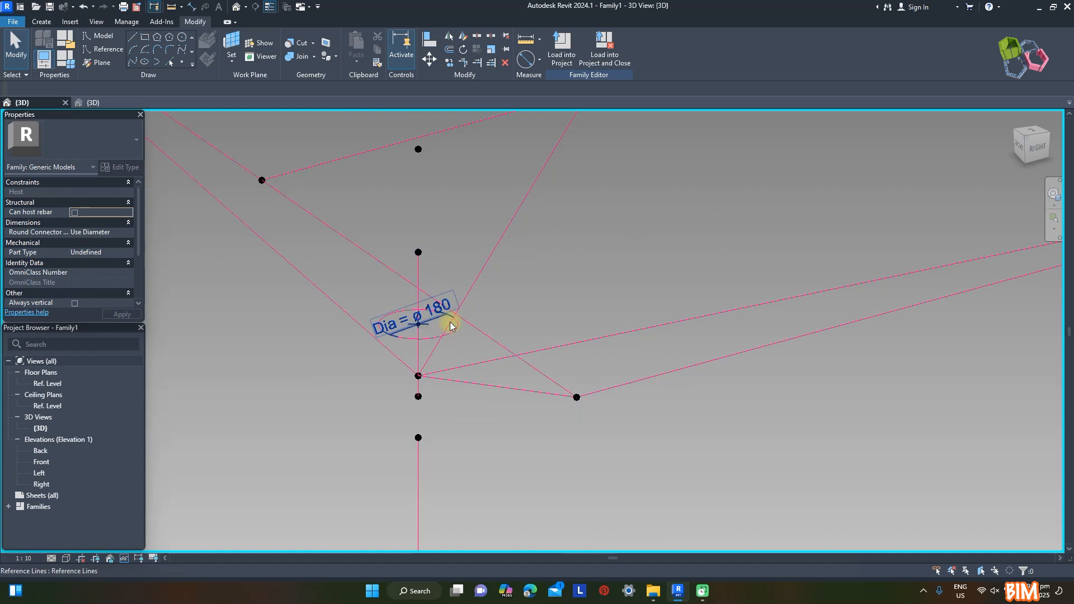
pyautogui.click(421, 356)
pyautogui.keyDown('ctrl'); pyautogui.click(418, 353); pyautogui.keyUp('ctrl')
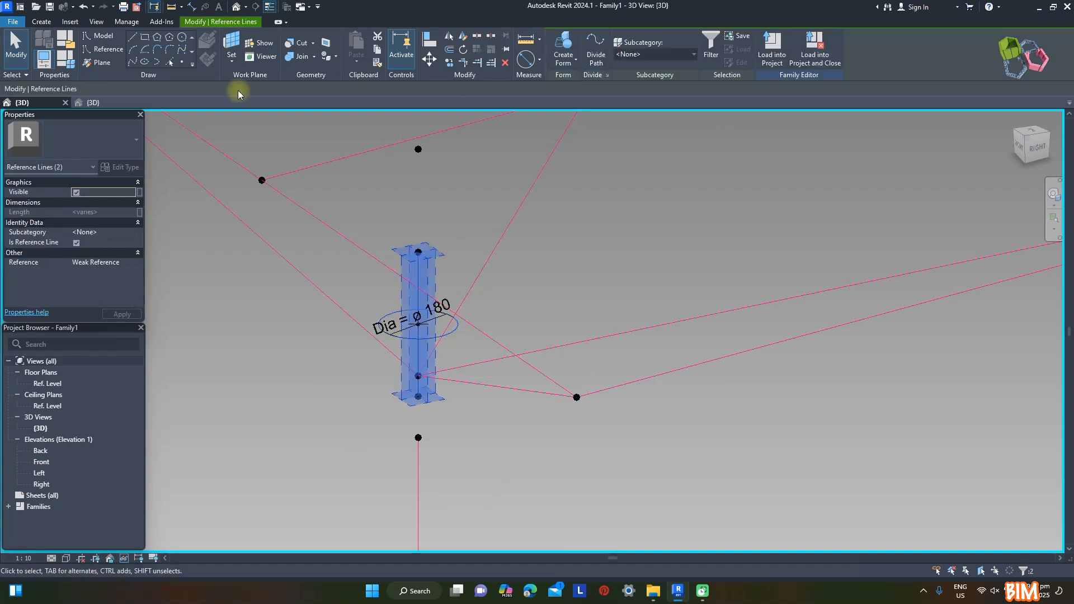
pyautogui.click(574, 86)
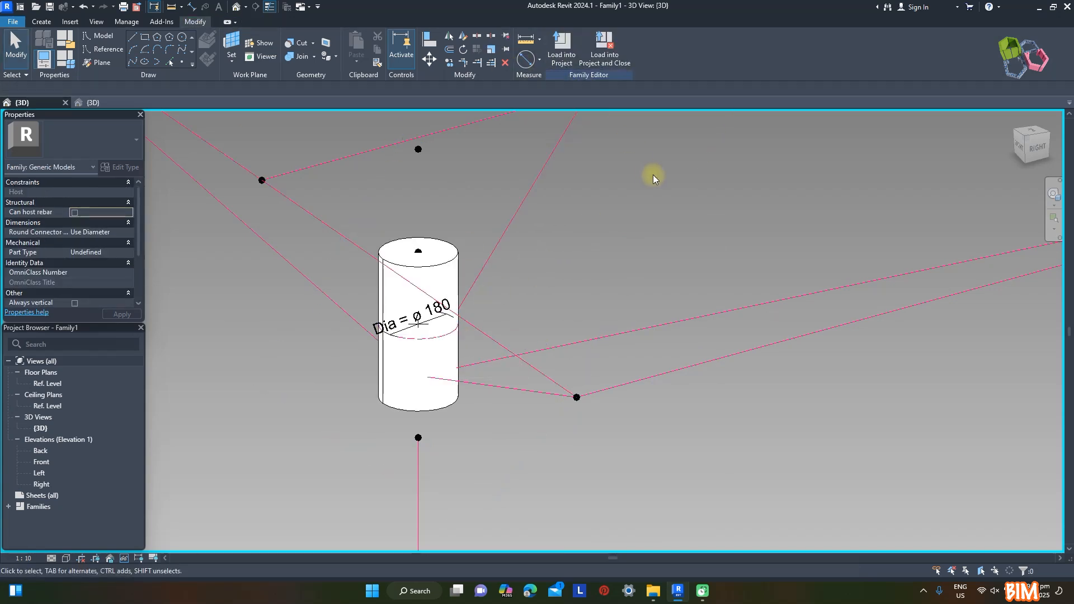
# Copy the lower post circle with its reference point and Dia dimension to an empty spot beside the post line
pyautogui.scroll(-3, 509, 164)
pyautogui.scroll(-2, 509, 164)
pyautogui.scroll(2, 512, 393)
pyautogui.moveTo(388, 361); pyautogui.dragTo(524, 455)
pyautogui.click(450, 63)
pyautogui.click(532, 365)
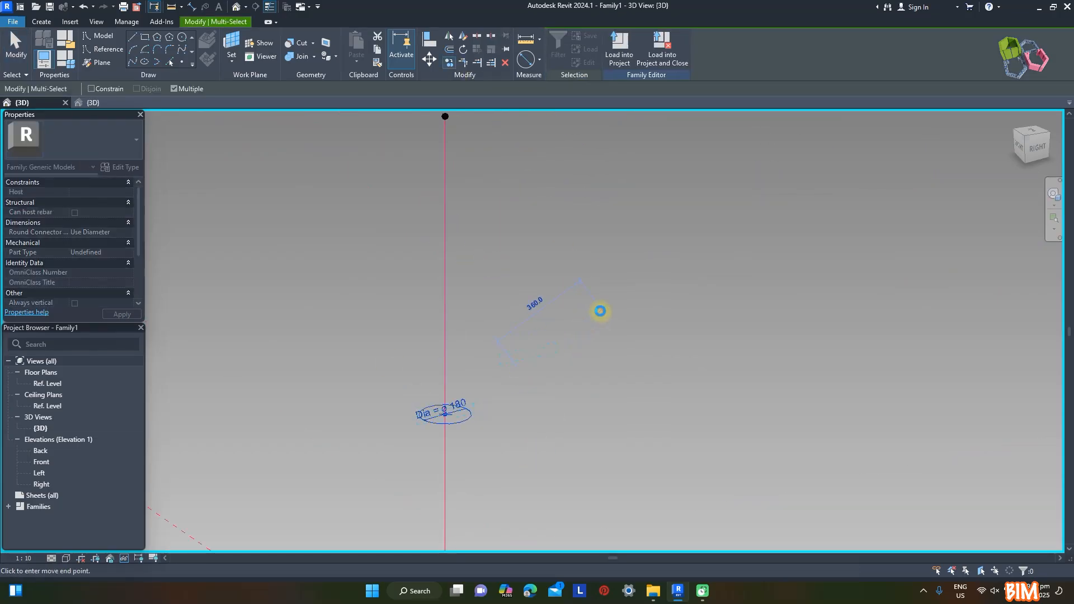
pyautogui.press('Escape')
pyautogui.press('Escape')
pyautogui.scroll(4, 519, 363)
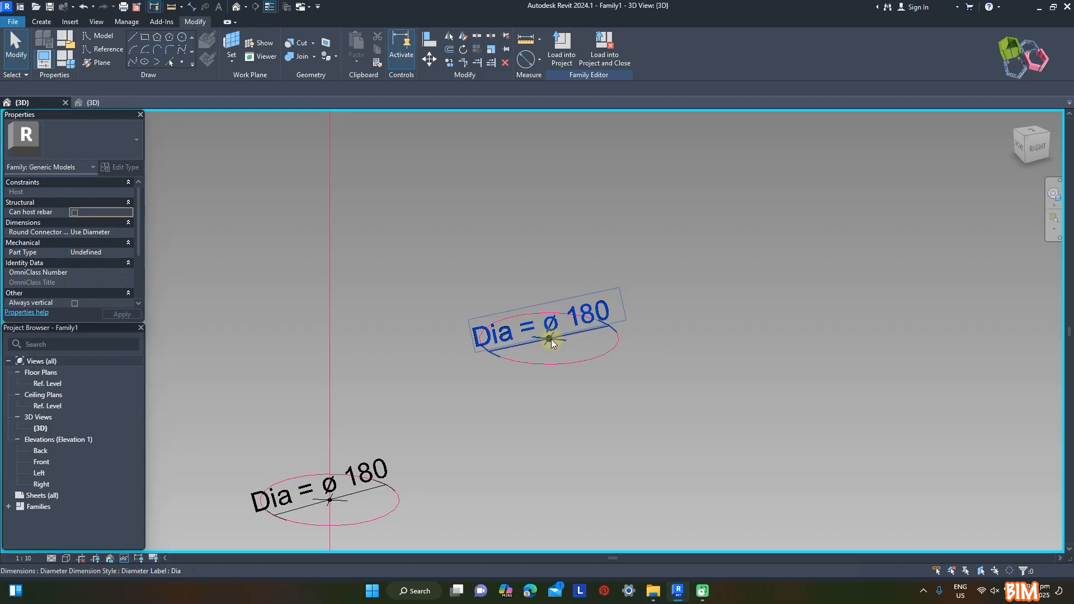
# Rehost the copied circle's reference point onto the lower post line, above the original circle
pyautogui.click(553, 340)
pyautogui.click(668, 50)
pyautogui.scroll(-3, 630, 339)
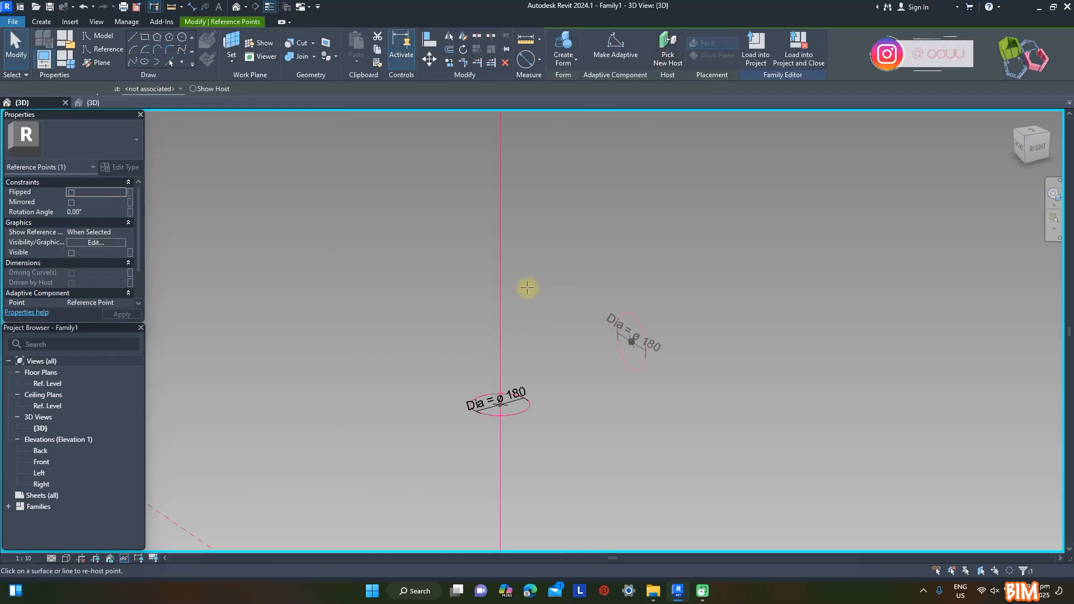
pyautogui.scroll(-4, 505, 178)
pyautogui.click(544, 279)
# Create a solid form between the two circles on the lower post line
pyautogui.scroll(3, 557, 274)
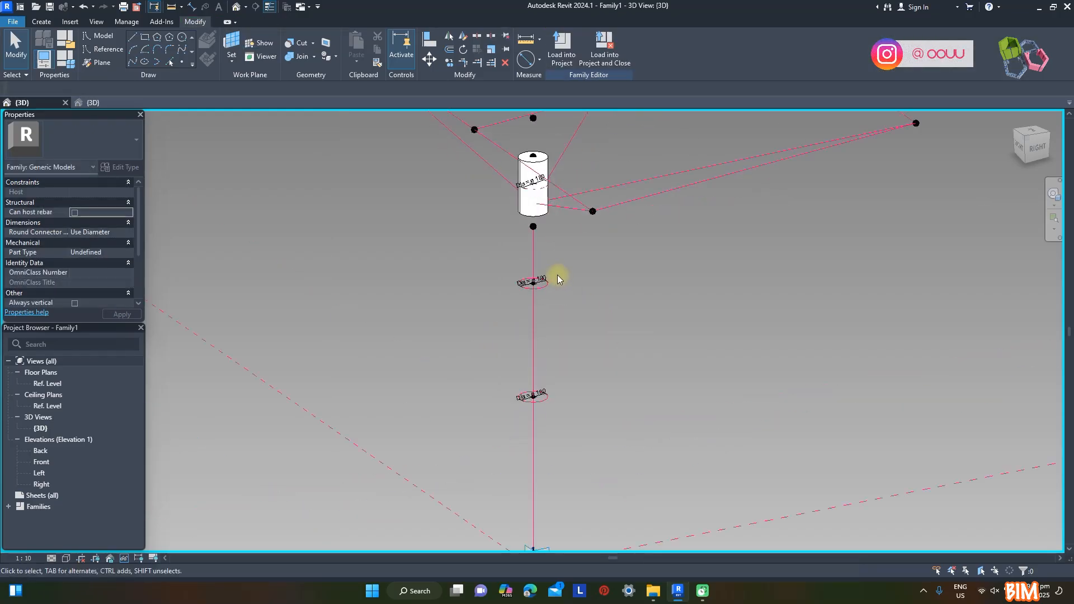
pyautogui.moveTo(557, 274); pyautogui.dragTo(437, 259, button='middle')
pyautogui.click(413, 286)
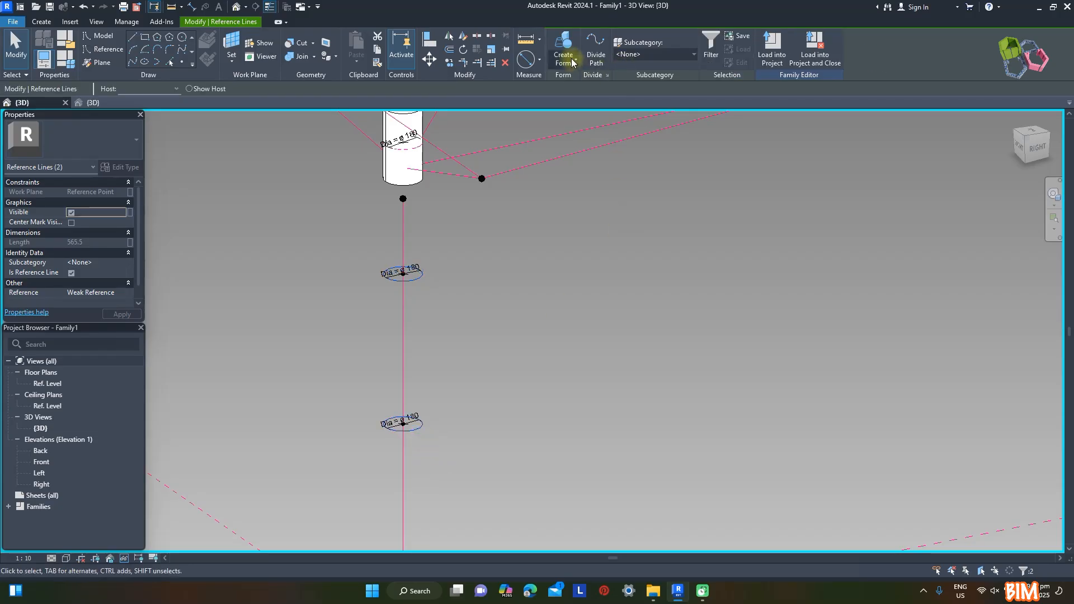
pyautogui.click(571, 82)
# Associate the material of both post cylinders with a new type family parameter named ST, grouped under Materials and Finishes
pyautogui.scroll(-1, 593, 350)
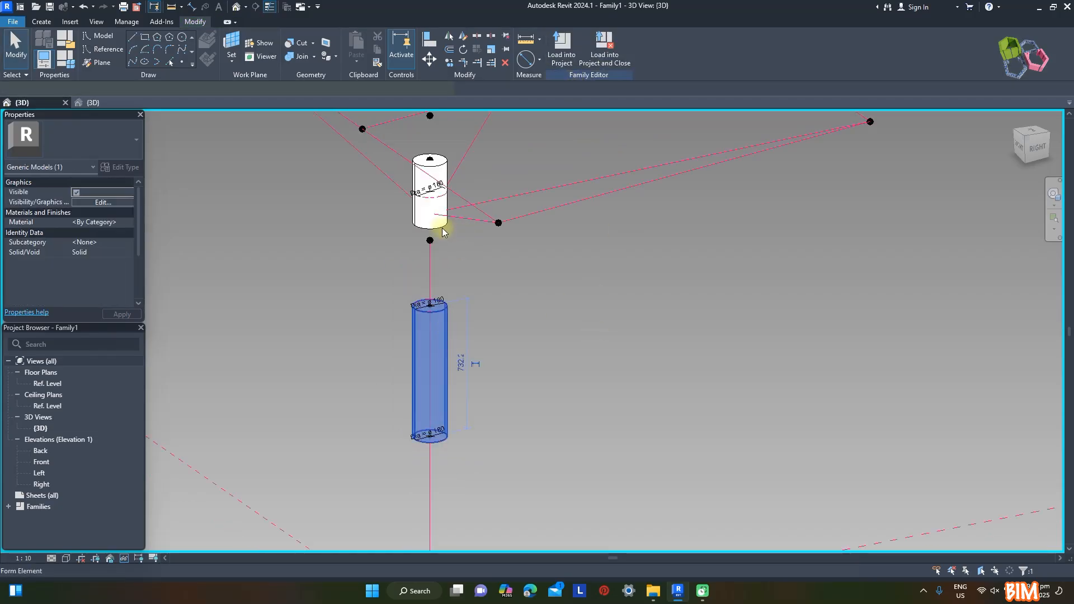
pyautogui.keyDown('ctrl'); pyautogui.click(421, 218); pyautogui.keyUp('ctrl')
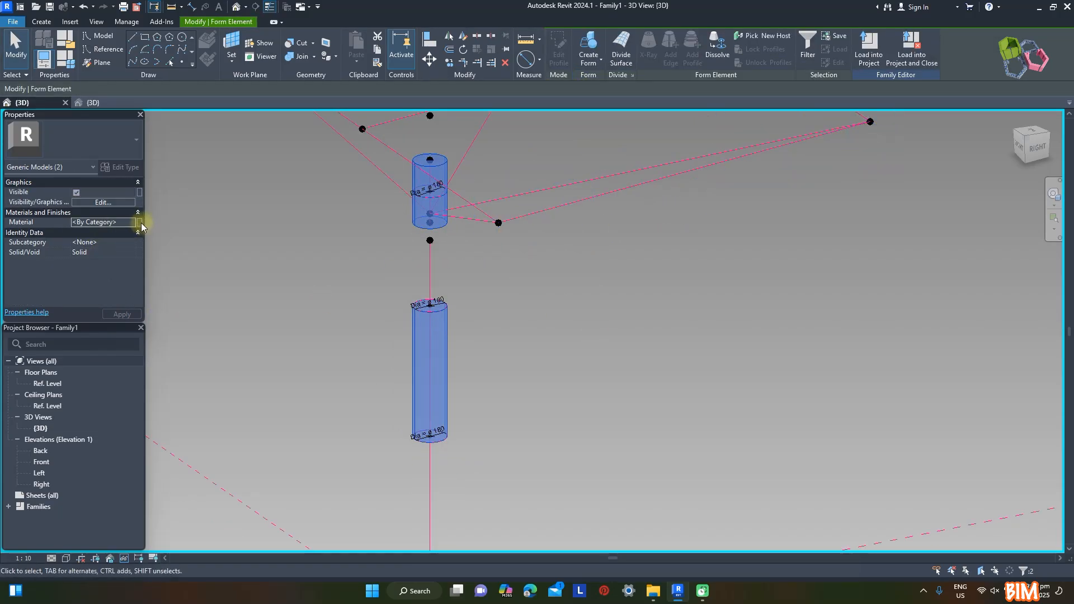
pyautogui.click(140, 222)
pyautogui.click(185, 359)
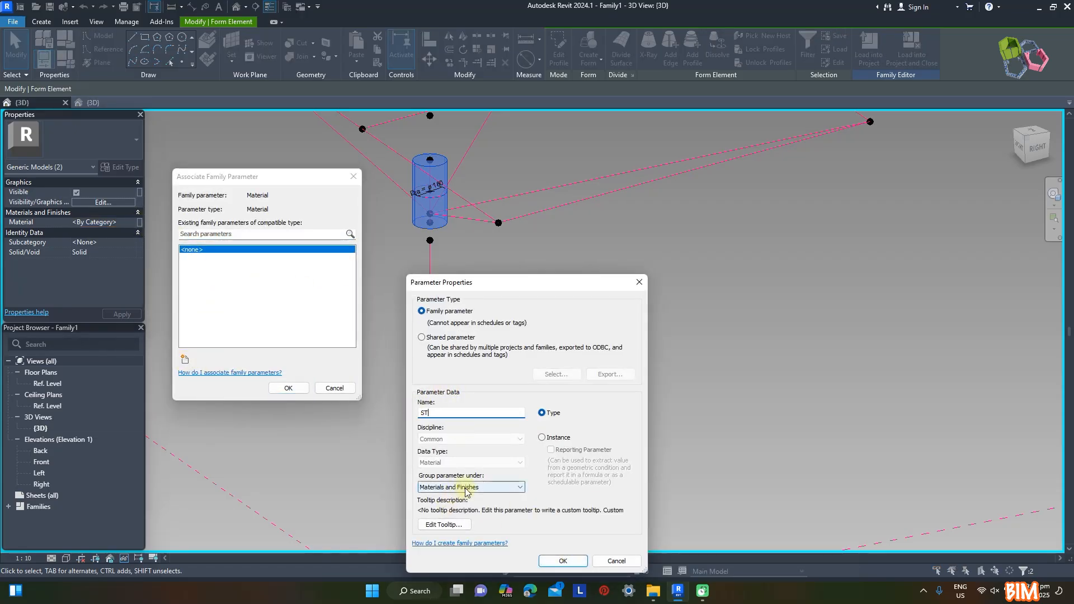
pyautogui.click(555, 561)
pyautogui.click(292, 389)
pyautogui.click(678, 390)
# Set the normalized curve parameter of the lower post's top circle point to 1
pyautogui.scroll(2, 451, 314)
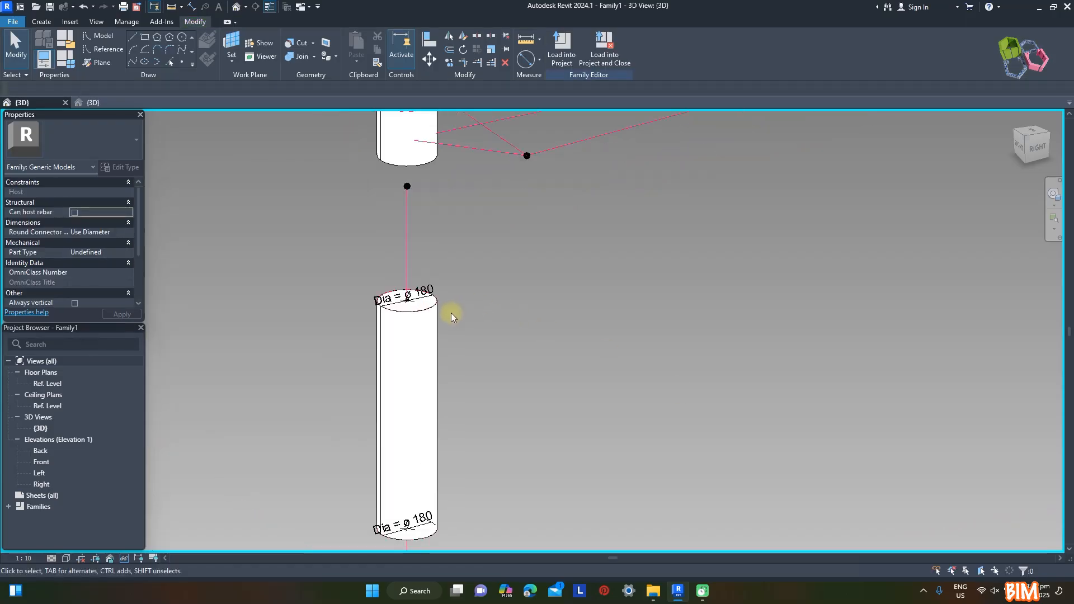
pyautogui.scroll(2, 425, 295)
pyautogui.click(398, 305)
pyautogui.scroll(-3, 308, 294)
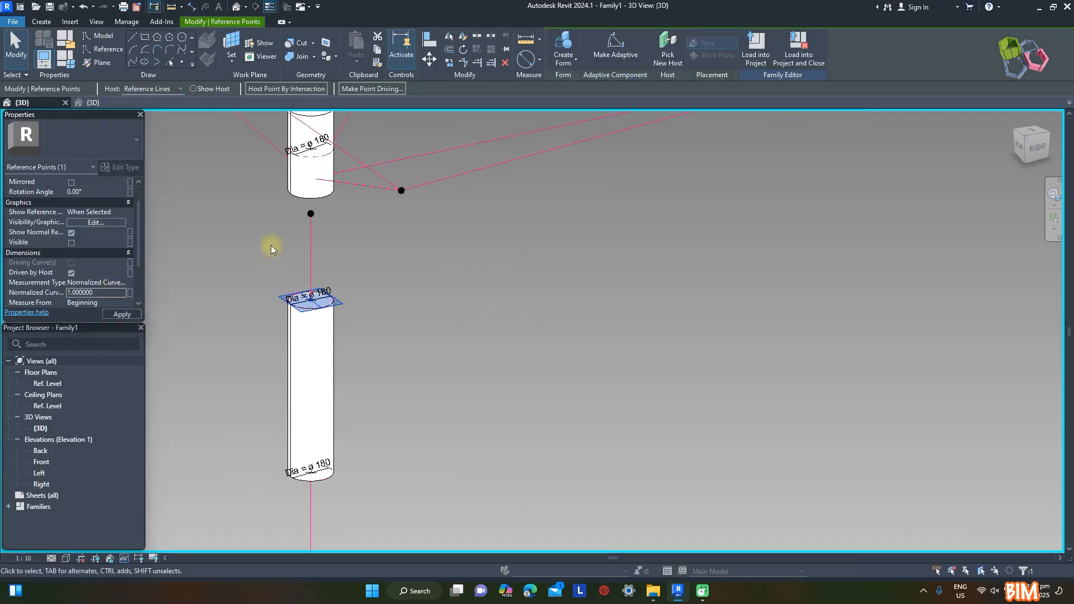
# Set the normalized curve parameter of the lower post's bottom circle point to 0
pyautogui.scroll(-3, 444, 263)
pyautogui.scroll(2, 390, 341)
pyautogui.moveTo(339, 356); pyautogui.dragTo(395, 368)
pyautogui.scroll(-2, 384, 346)
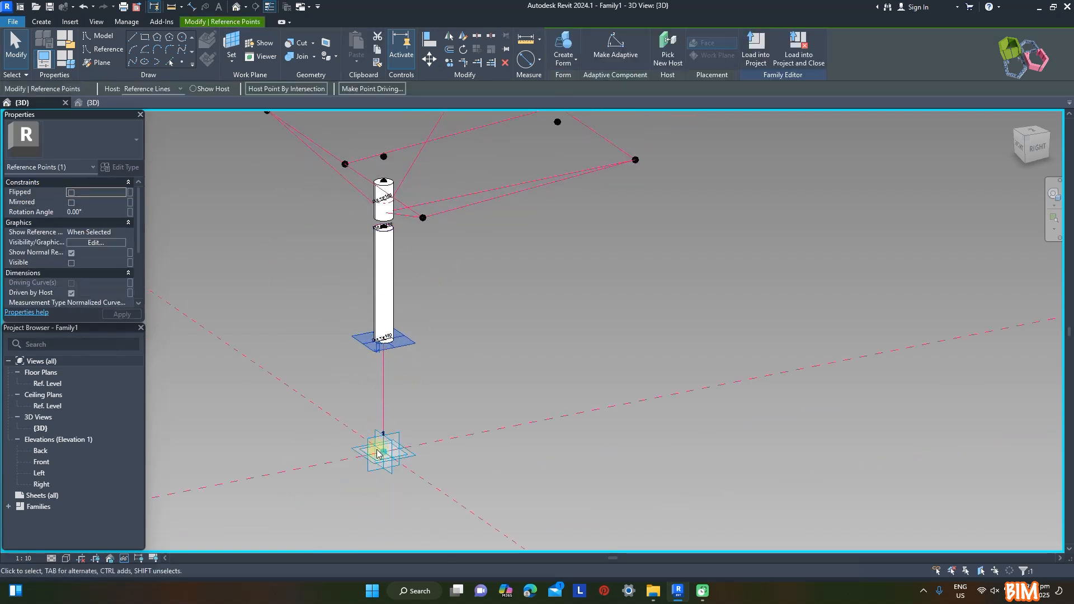
pyautogui.scroll(-2, 106, 288)
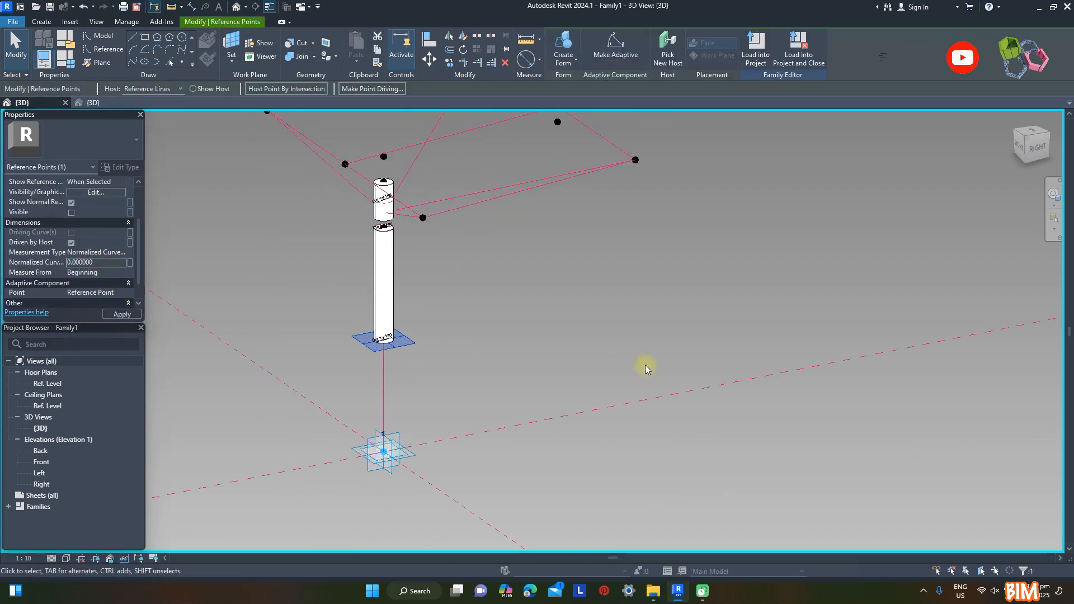
pyautogui.click(545, 345)
pyautogui.scroll(-3, 549, 351)
pyautogui.scroll(2, 535, 310)
pyautogui.keyDown('shift'); pyautogui.moveTo(535, 309); pyautogui.dragTo(594, 377, button='middle'); pyautogui.keyUp('shift')
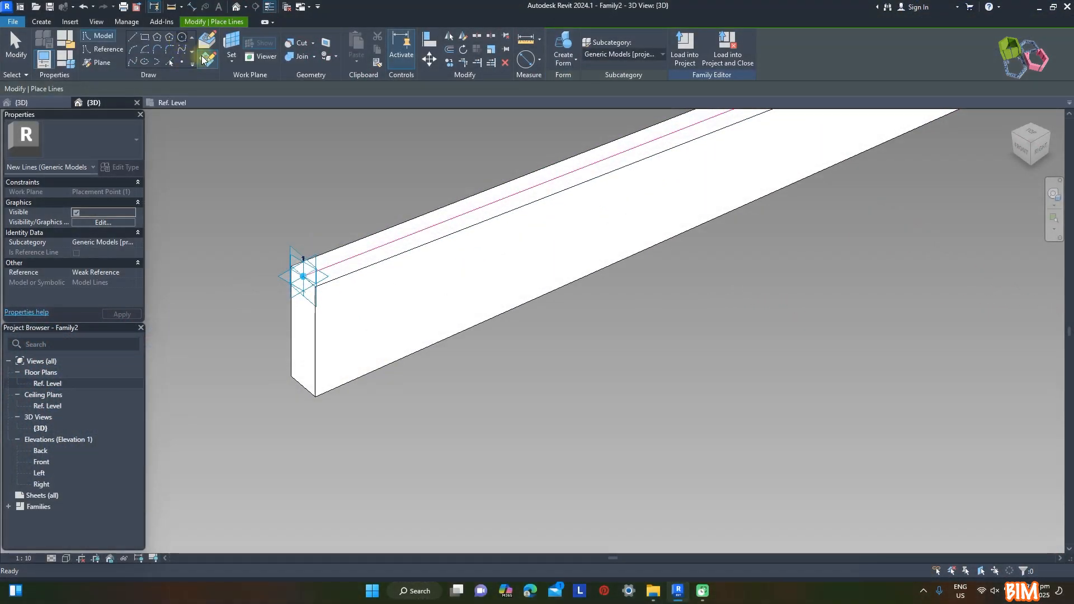
# In the rafter family, draw a circle of radius 90 centred on placement point 1, on the point's horizontal plane
pyautogui.click(321, 272)
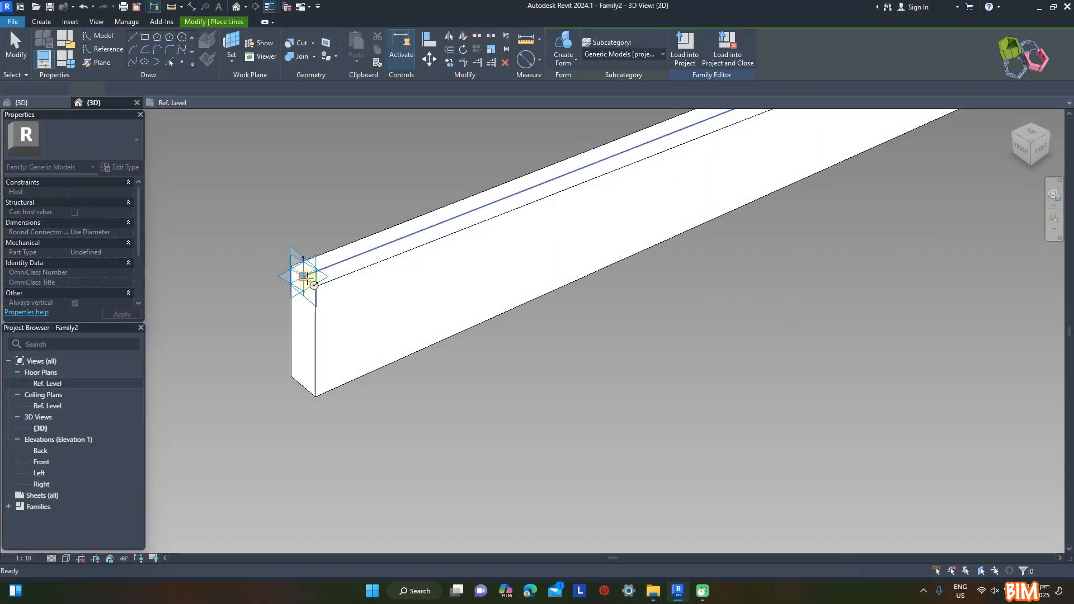
pyautogui.click(303, 276)
pyautogui.write('90')
pyautogui.press('Return')
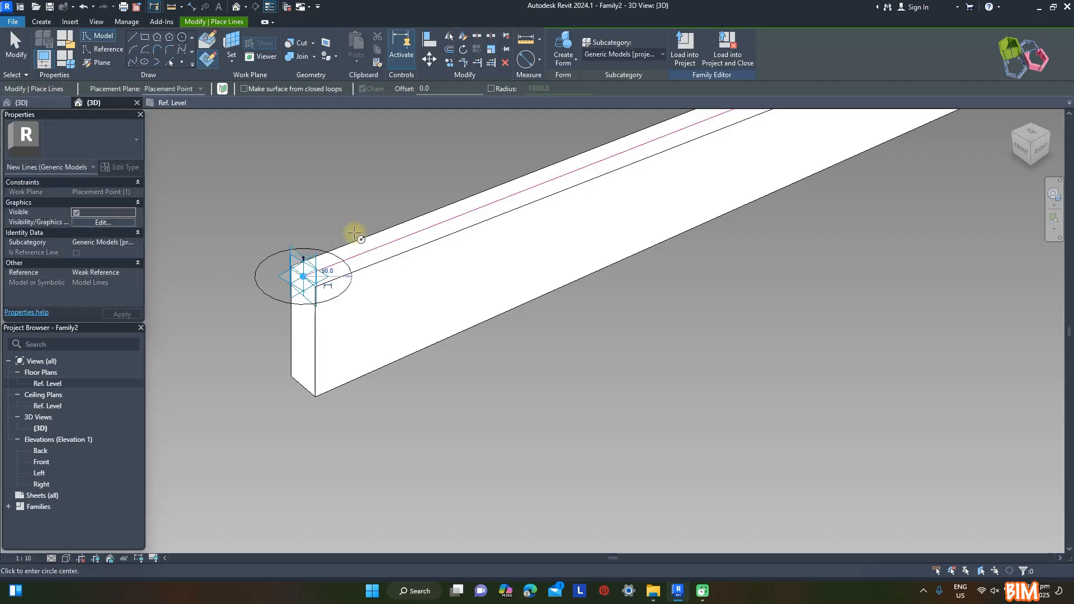
pyautogui.press('Escape')
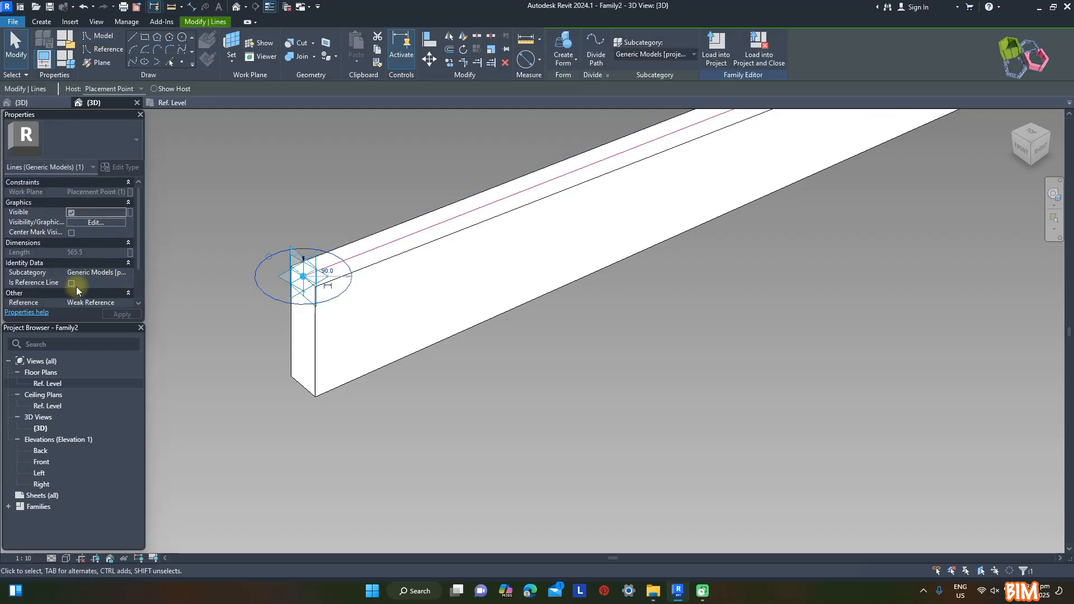
# Convert the circle into a reference line and create a cylindrical void form from it
pyautogui.click(71, 283)
pyautogui.click(566, 59)
pyautogui.click(579, 103)
pyautogui.click(265, 291)
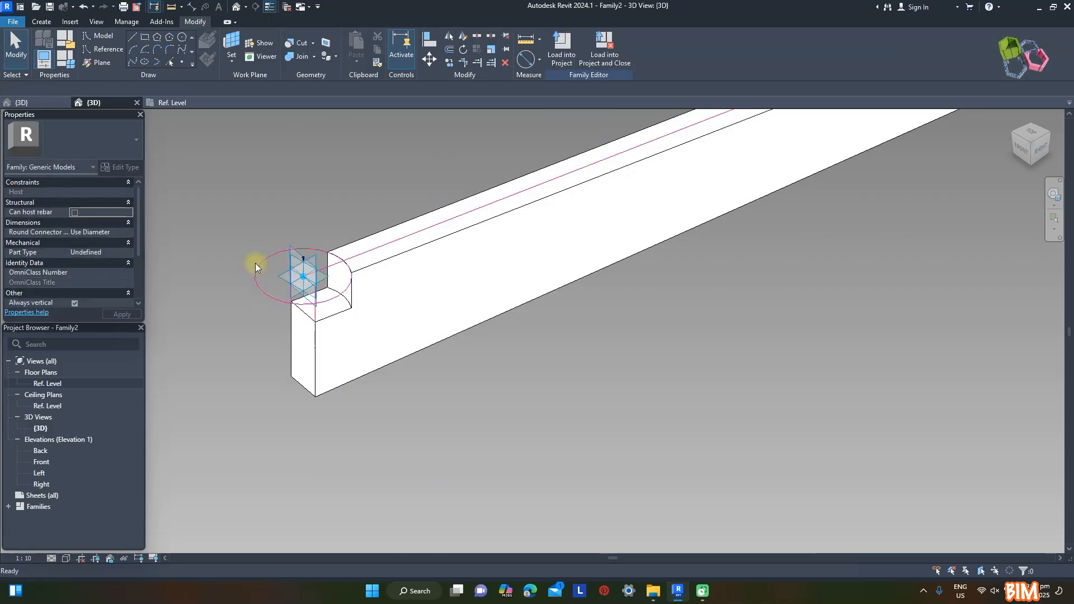
# Stretch the cylindrical void downward so it cuts through the full depth of the rafter's end
pyautogui.click(262, 300)
pyautogui.moveTo(303, 288); pyautogui.dragTo(302, 363)
pyautogui.click(531, 388)
# Load the modified rafter family back into Family1, replacing the version already loaded
pyautogui.scroll(-2, 532, 388)
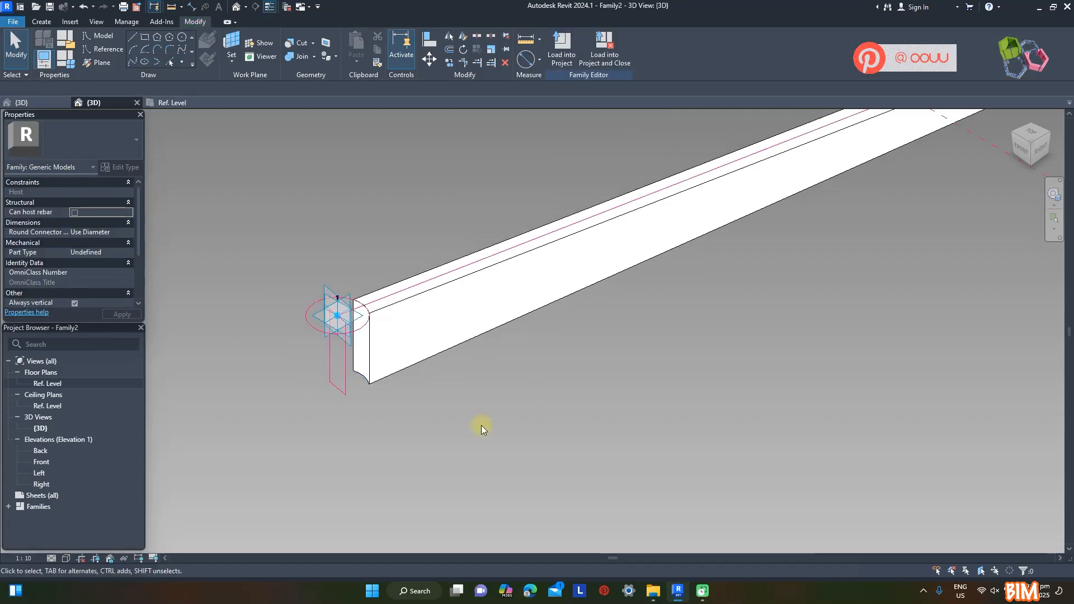
pyautogui.scroll(-3, 425, 335)
pyautogui.scroll(3, 386, 344)
pyautogui.click(562, 58)
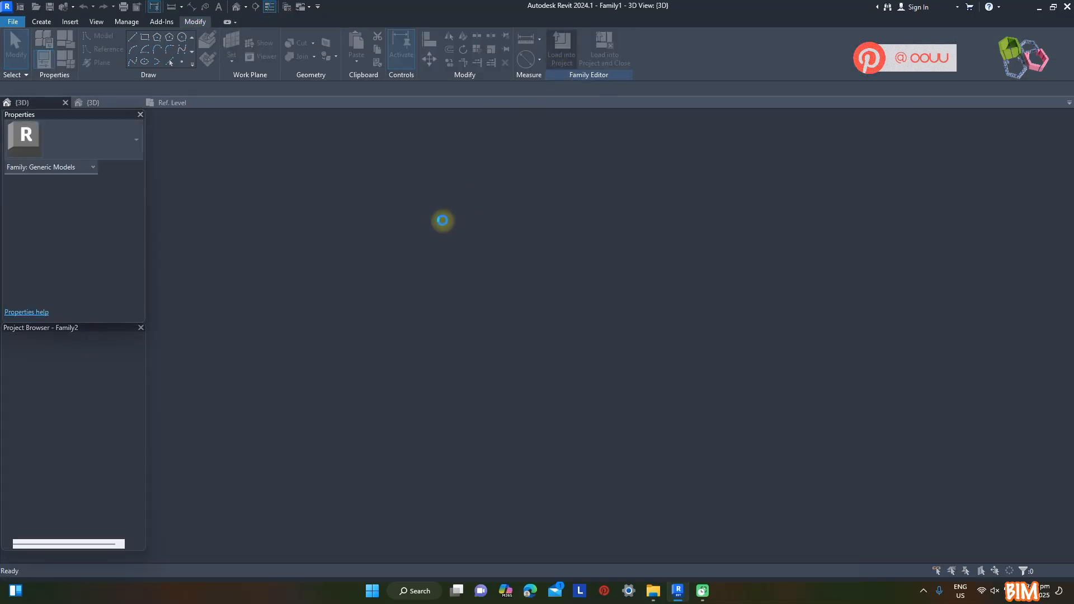
pyautogui.click(442, 330)
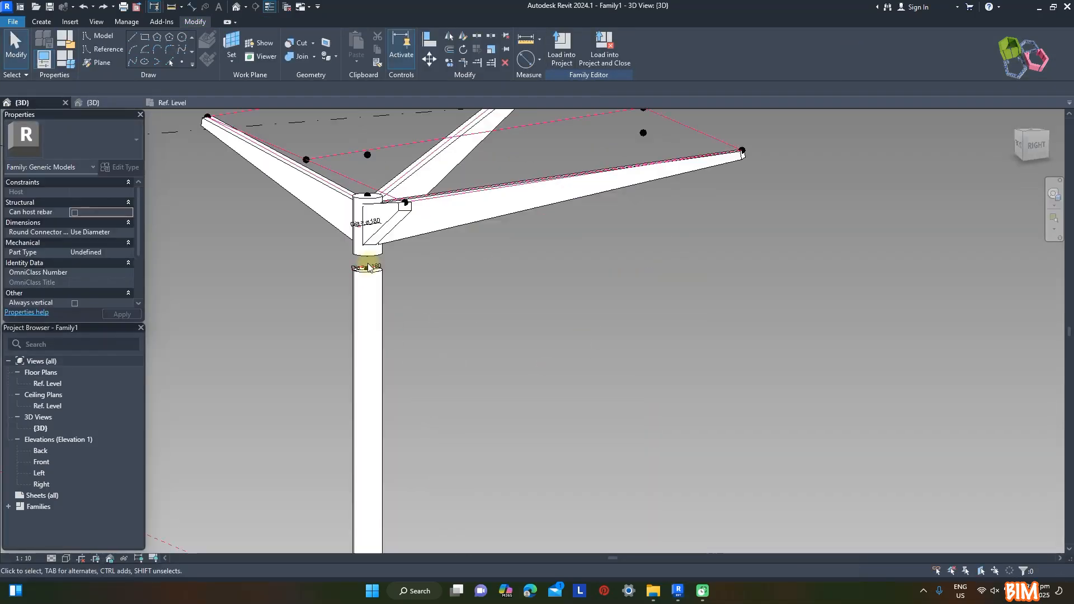
# Set the Gap family parameter to 10 and apply it to the post model
pyautogui.click(66, 66)
pyautogui.click(862, 255)
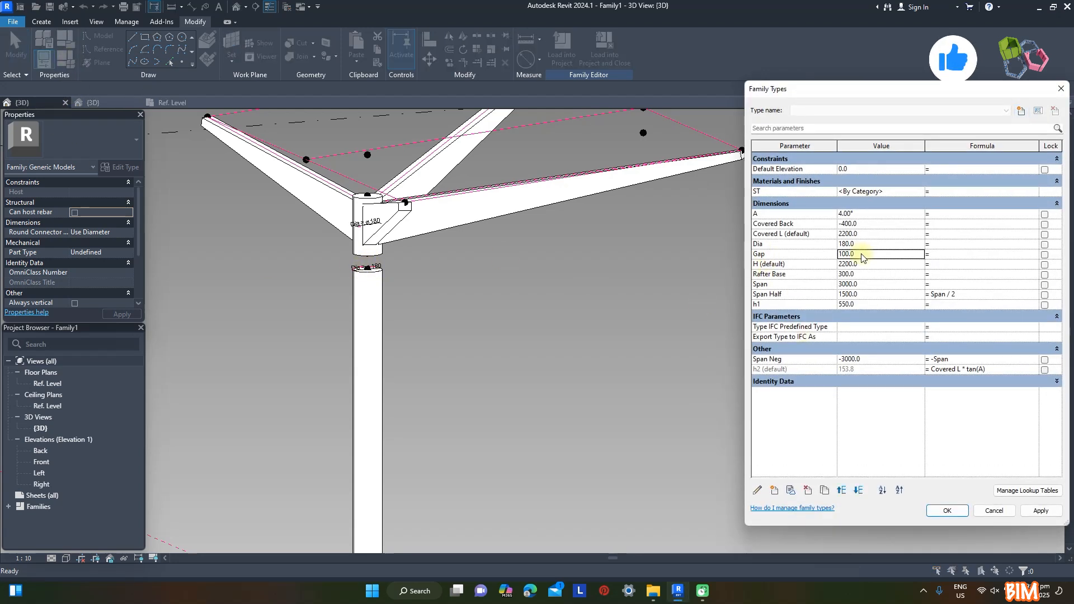
pyautogui.click(1040, 511)
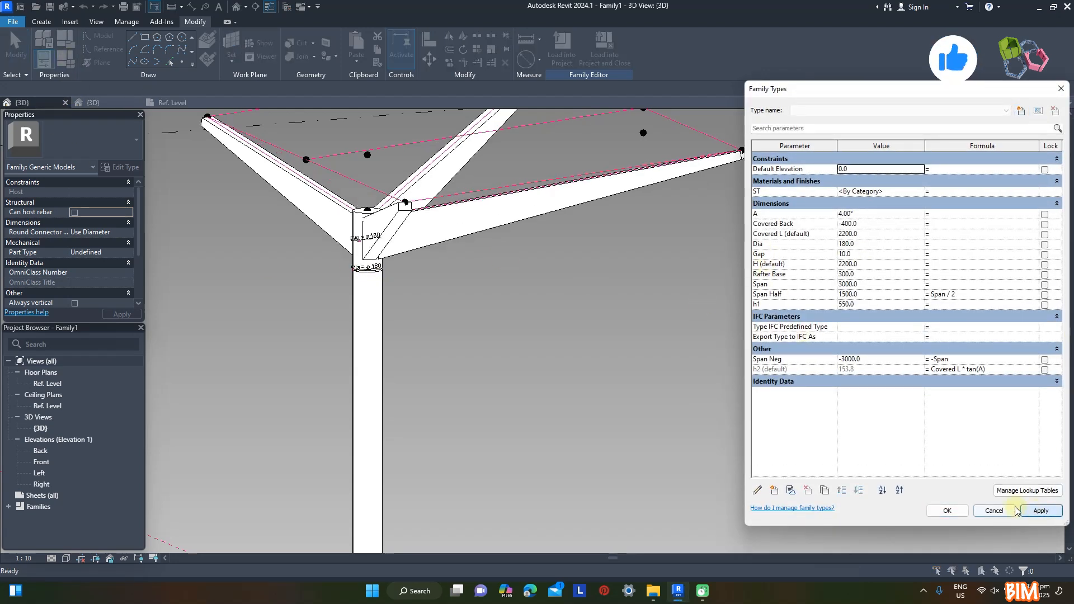
pyautogui.click(945, 511)
pyautogui.scroll(5, 354, 276)
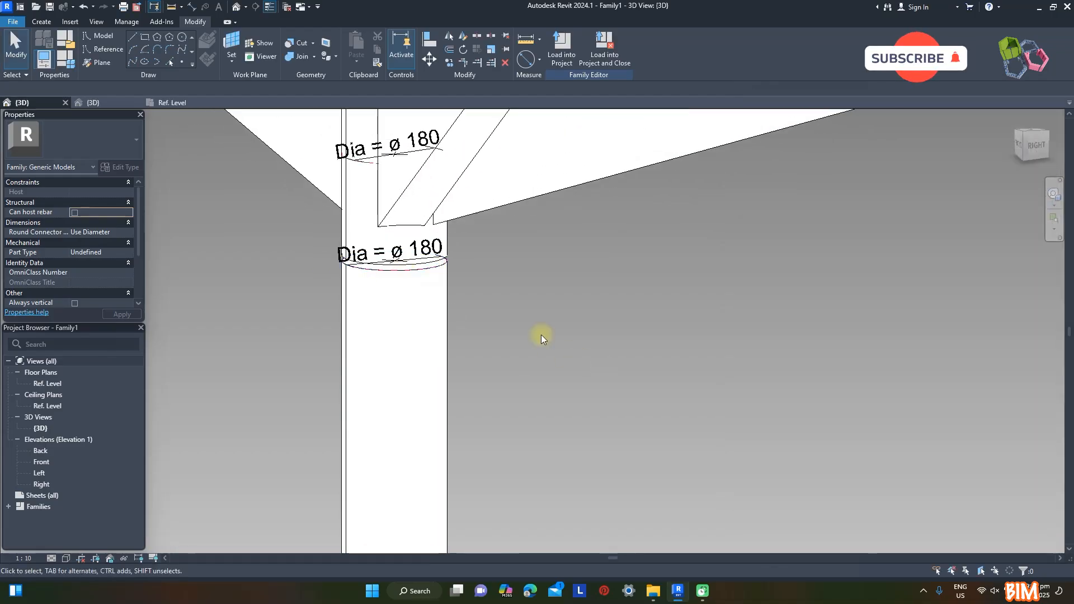
pyautogui.keyDown('shift'); pyautogui.moveTo(541, 335); pyautogui.dragTo(594, 431, button='middle'); pyautogui.keyUp('shift')
pyautogui.scroll(-5, 554, 337)
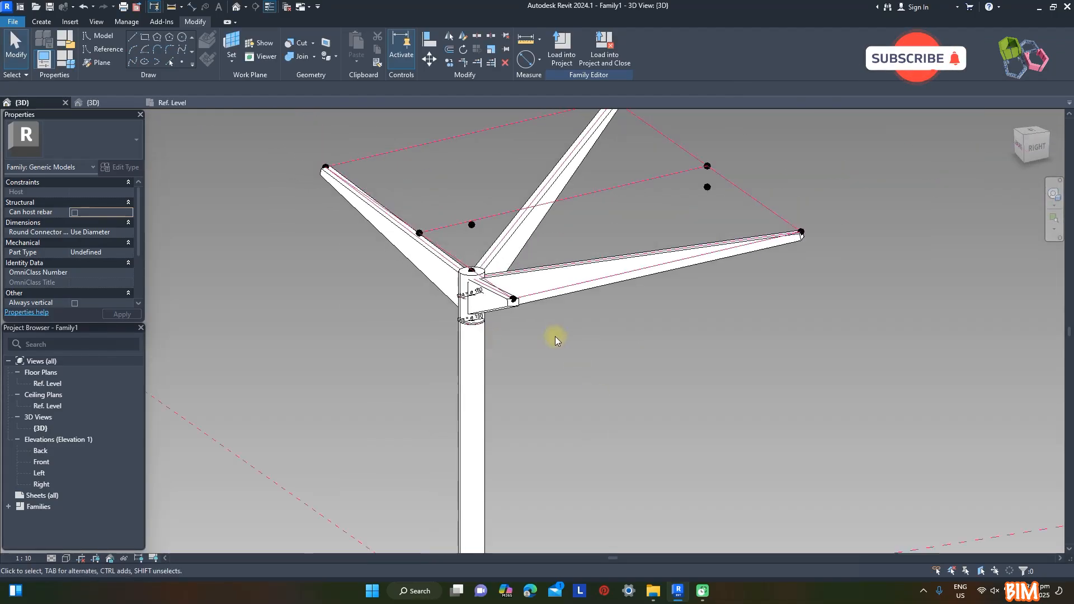
pyautogui.keyDown('shift'); pyautogui.moveTo(625, 339); pyautogui.dragTo(652, 391, button='middle'); pyautogui.keyUp('shift')
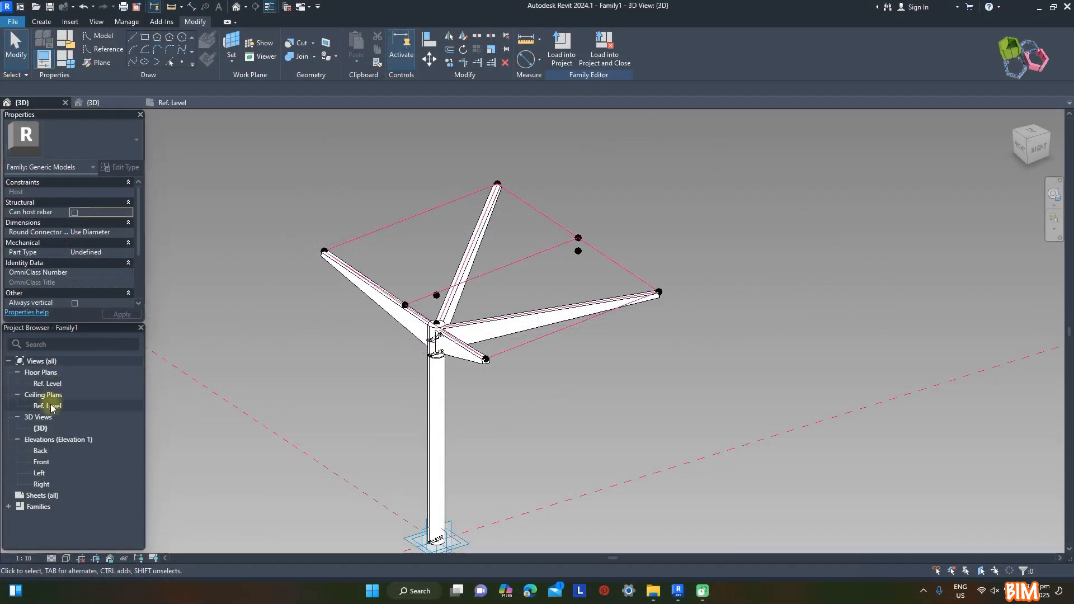
# Open the Ref. Level ceiling plan and place an aligned dimension across the roof's span between the two front rafter-end points
pyautogui.doubleClick(50, 407)
pyautogui.scroll(5, 541, 335)
pyautogui.click(540, 62)
pyautogui.click(538, 82)
pyautogui.click(412, 220)
pyautogui.click(582, 219)
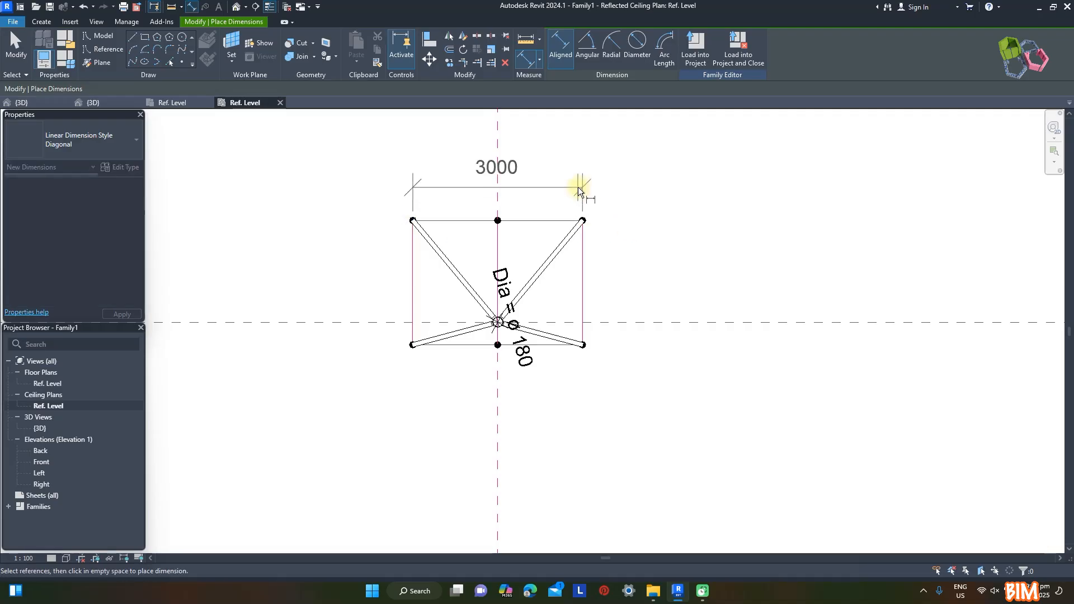
pyautogui.click(578, 188)
# Set the family parameters Covered Back to -360, Covered L to 2140 and Span to 3000-120, applying them to the model
pyautogui.scroll(2, 416, 229)
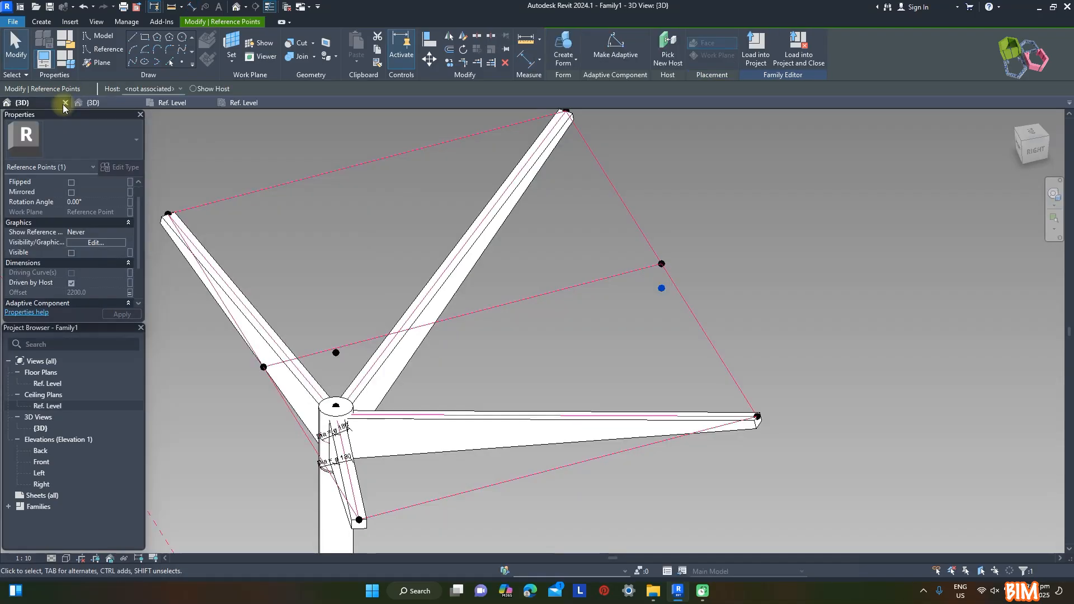
pyautogui.press('Escape')
pyautogui.click(66, 61)
pyautogui.click(843, 224)
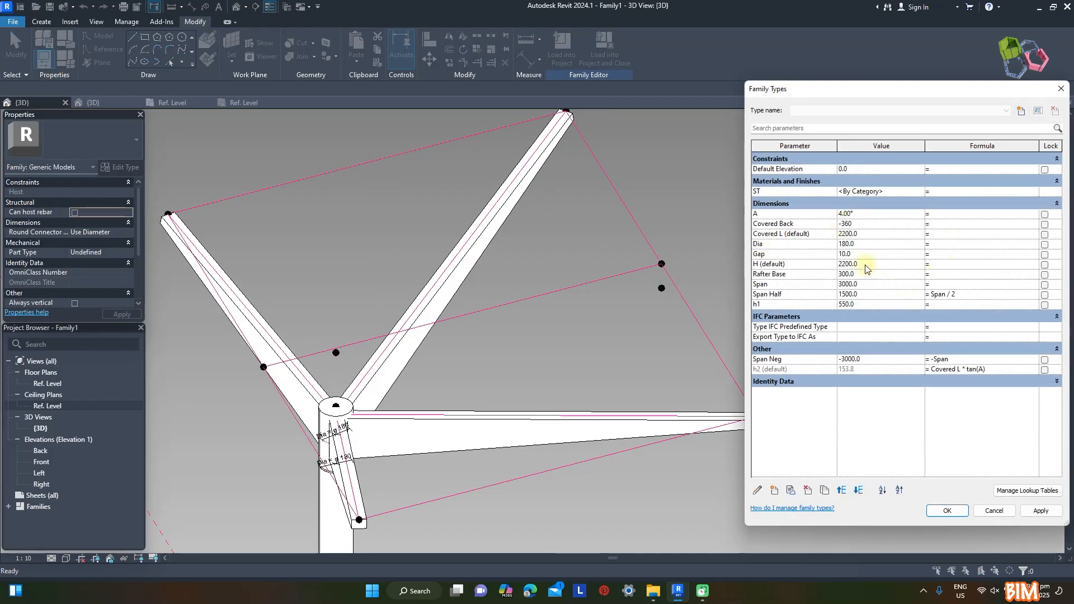
pyautogui.click(877, 288)
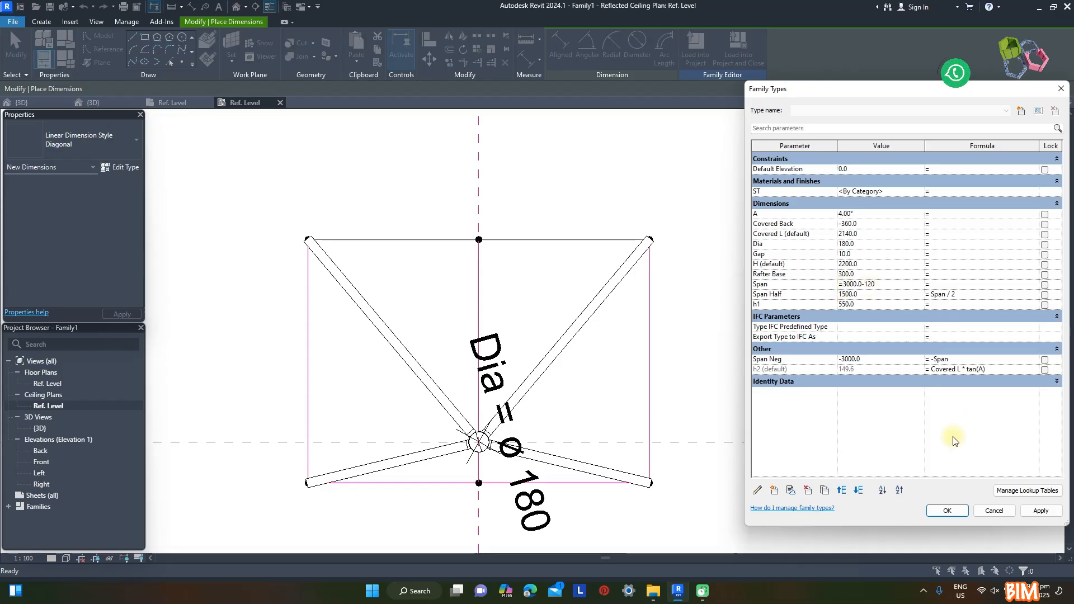
pyautogui.click(968, 507)
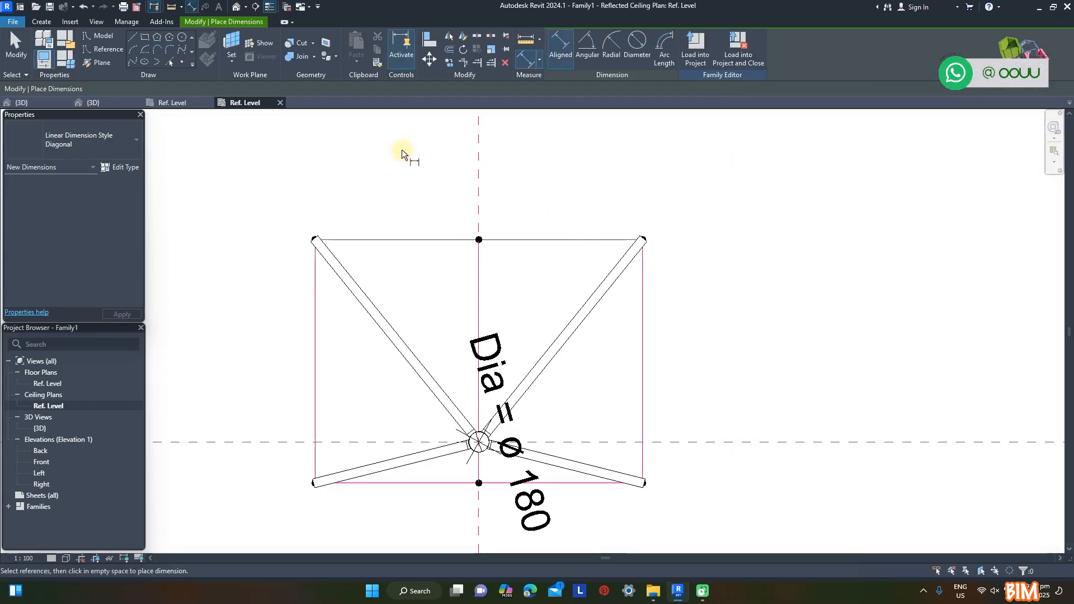
# Measure the roof's span between the two front rafter-end points with an aligned dimension in the ceiling plan
pyautogui.click(526, 61)
pyautogui.click(642, 237)
pyautogui.click(582, 175)
pyautogui.press('Escape')
pyautogui.press('Escape')
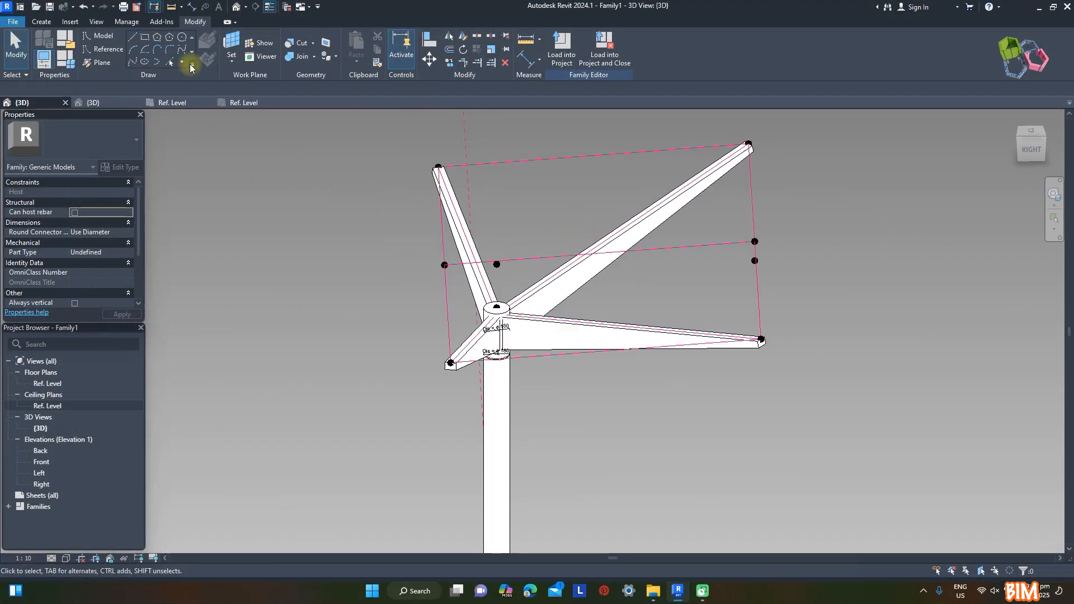
# Place a new reference point hosted on the existing midpoint of the back reference line between the rafter ends
pyautogui.click(190, 66)
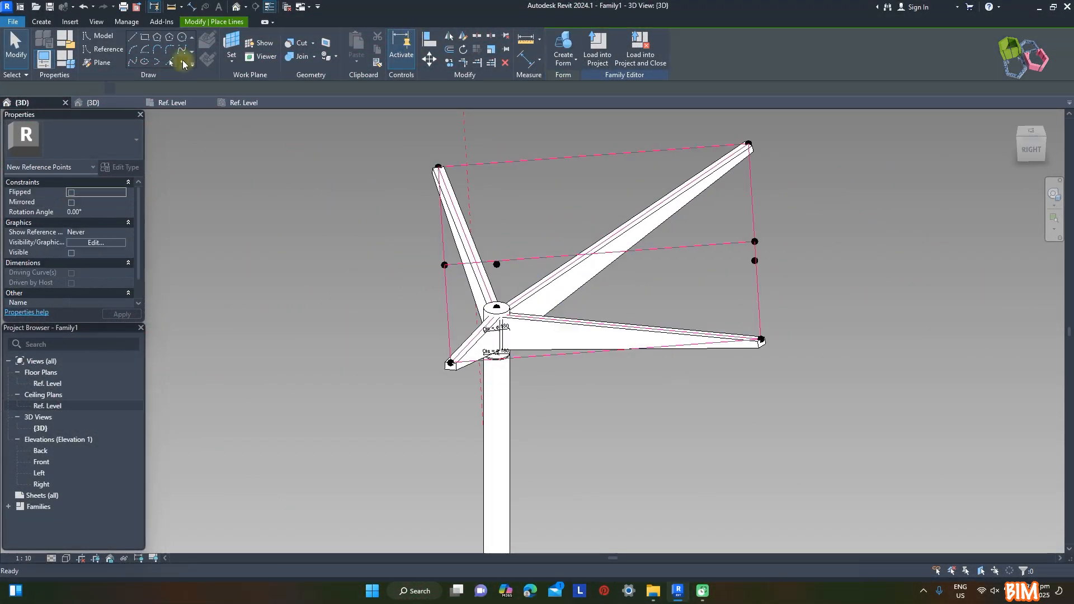
pyautogui.press('Escape')
pyautogui.keyDown('shift'); pyautogui.moveTo(503, 251); pyautogui.dragTo(552, 187, button='middle'); pyautogui.keyUp('shift')
pyautogui.click(452, 260)
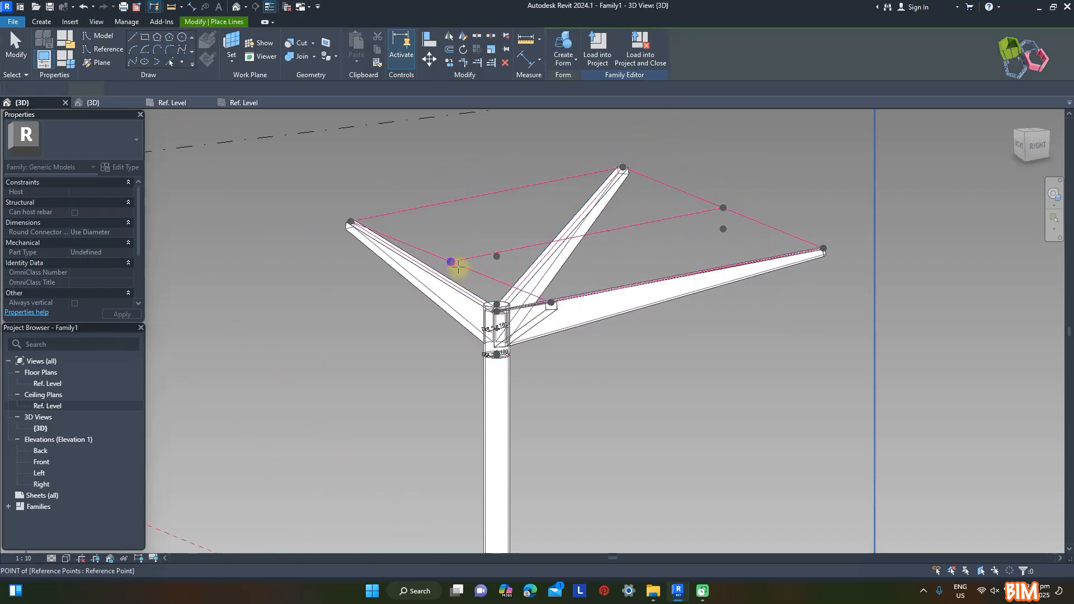
pyautogui.click(450, 261)
pyautogui.press('Return')
pyautogui.press('Escape')
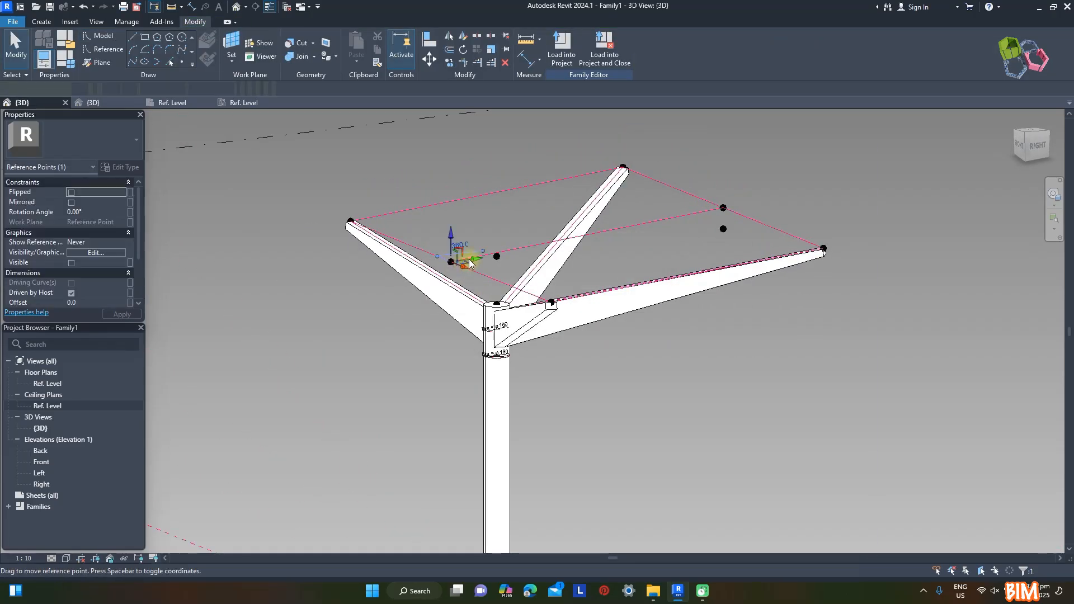
# Move the new hosted point horizontally outward behind the roof and set its offset to -350 mm
pyautogui.moveTo(469, 259); pyautogui.dragTo(435, 269)
pyautogui.keyDown('shift'); pyautogui.moveTo(593, 330); pyautogui.dragTo(465, 323, button='middle'); pyautogui.keyUp('shift')
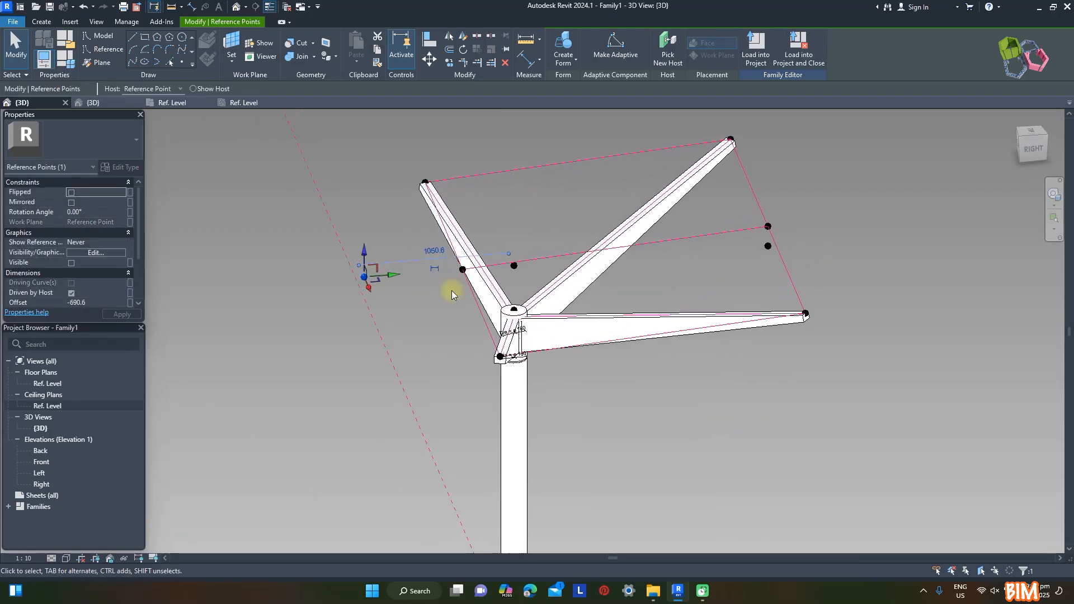
pyautogui.click(97, 303)
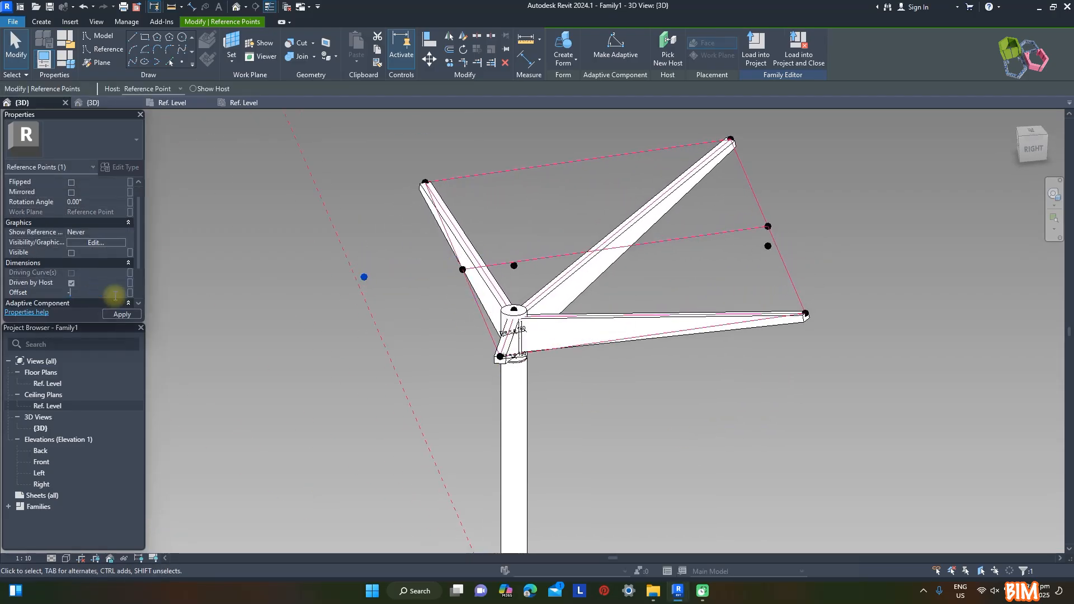
pyautogui.click(124, 315)
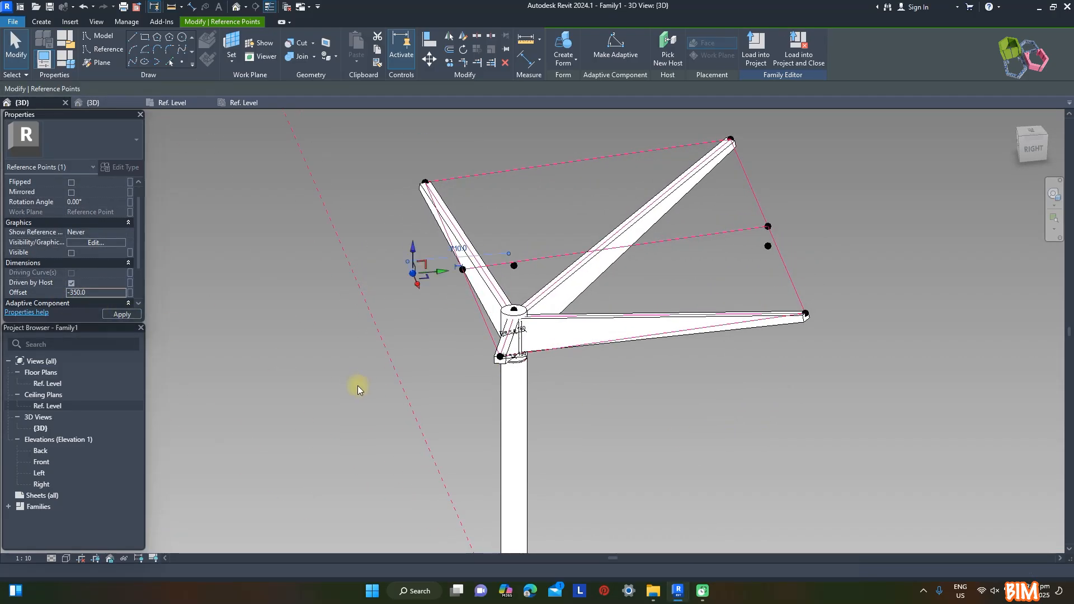
pyautogui.click(746, 421)
pyautogui.keyDown('shift'); pyautogui.moveTo(746, 421); pyautogui.dragTo(719, 283, button='middle'); pyautogui.keyUp('shift')
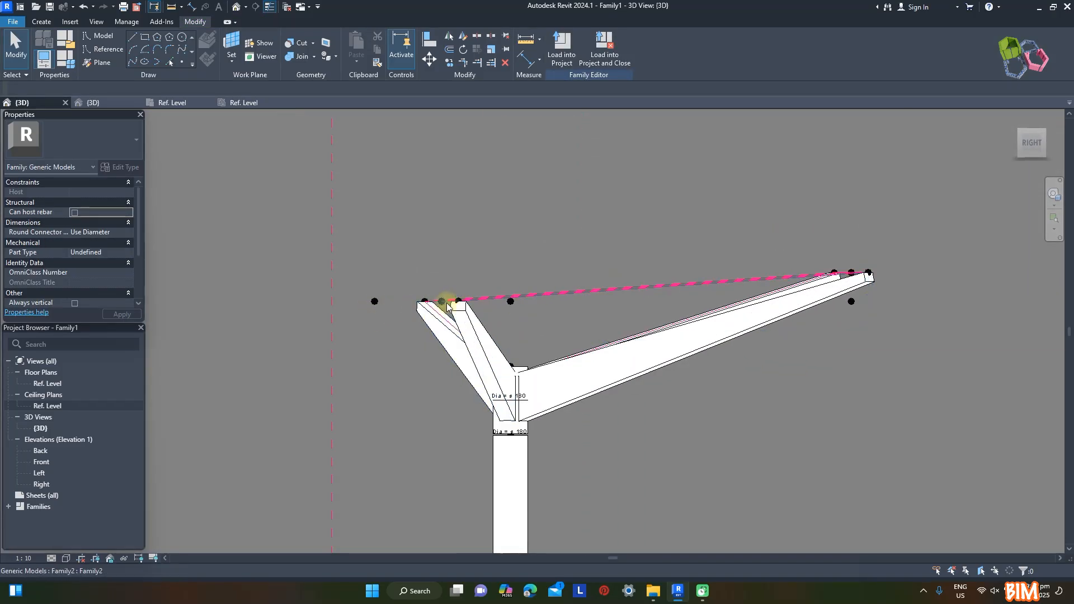
pyautogui.keyDown('shift'); pyautogui.moveTo(632, 271); pyautogui.dragTo(828, 501, button='middle'); pyautogui.keyUp('shift')
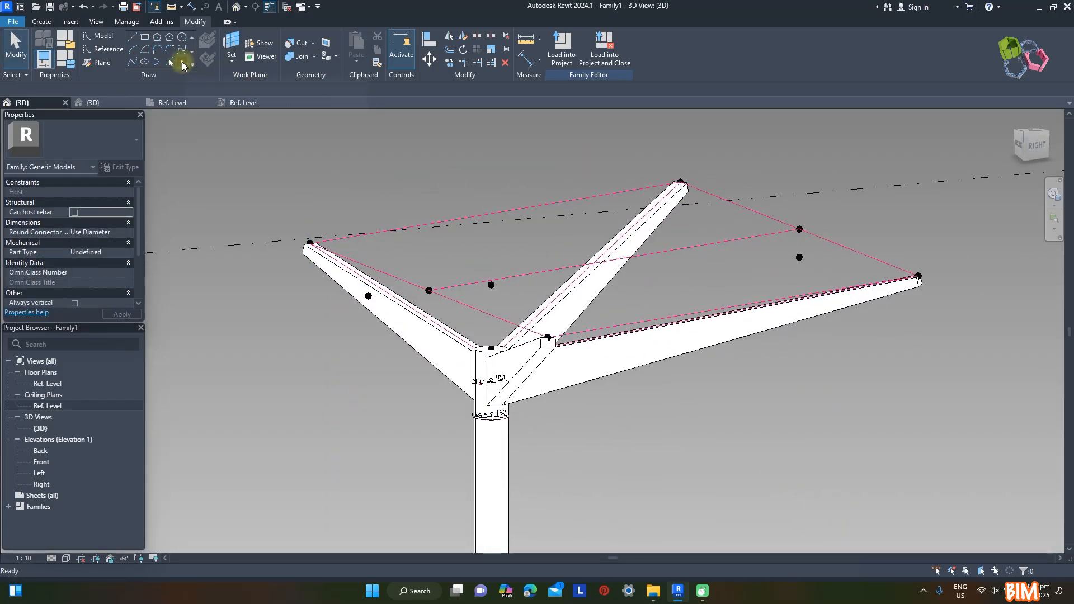
# Place reference points at the midpoints of the two side reference lines and the central front-to-back reference line
pyautogui.click(181, 62)
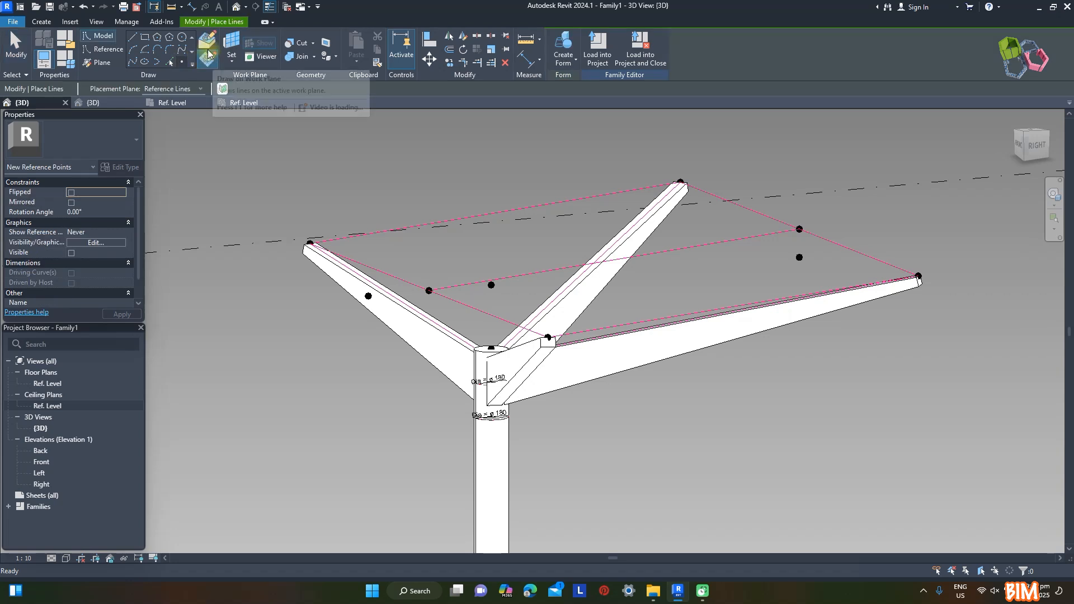
pyautogui.click(495, 214)
pyautogui.scroll(2, 577, 274)
pyautogui.keyDown('shift'); pyautogui.moveTo(757, 334); pyautogui.dragTo(778, 380, button='middle'); pyautogui.keyUp('shift')
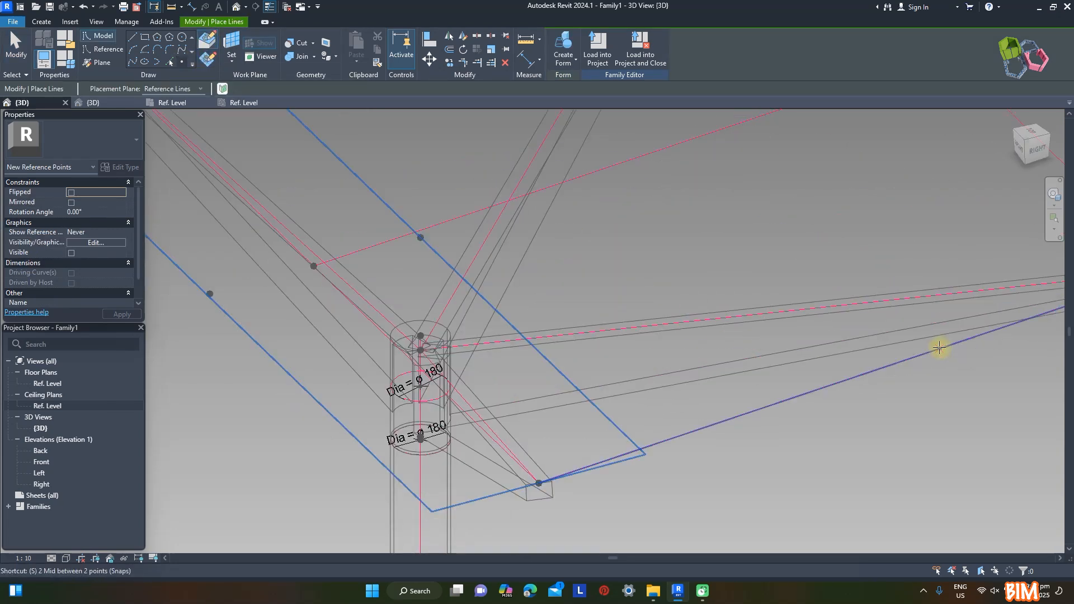
pyautogui.click(857, 379)
pyautogui.scroll(-2, 806, 425)
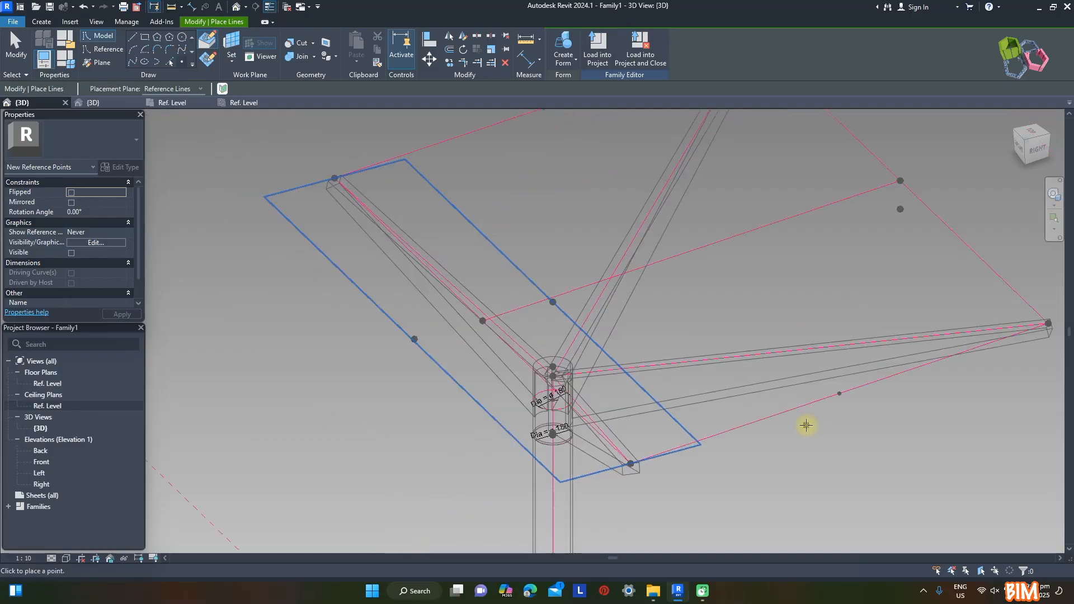
pyautogui.click(695, 250)
pyautogui.press('Escape')
pyautogui.scroll(-2, 688, 321)
pyautogui.keyDown('shift'); pyautogui.moveTo(883, 429); pyautogui.dragTo(531, 331, button='middle'); pyautogui.keyUp('shift')
pyautogui.keyDown('shift'); pyautogui.moveTo(679, 246); pyautogui.dragTo(881, 362, button='middle'); pyautogui.keyUp('shift')
# Place a second reference point hosted on each of the three midpoint points along the side and central lines
pyautogui.click(185, 64)
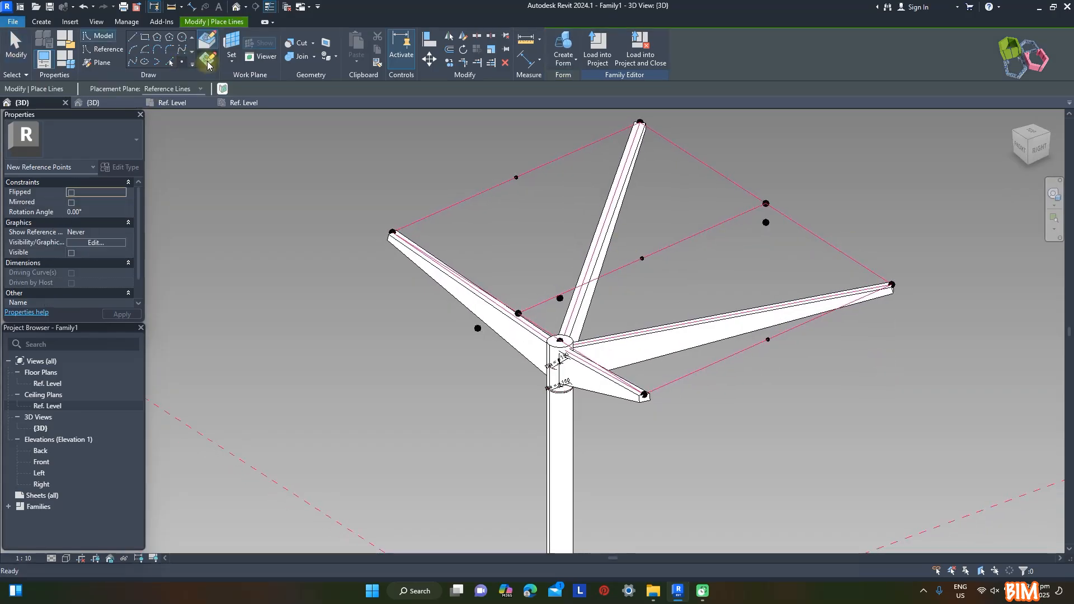
pyautogui.press('Escape')
pyautogui.press('Return')
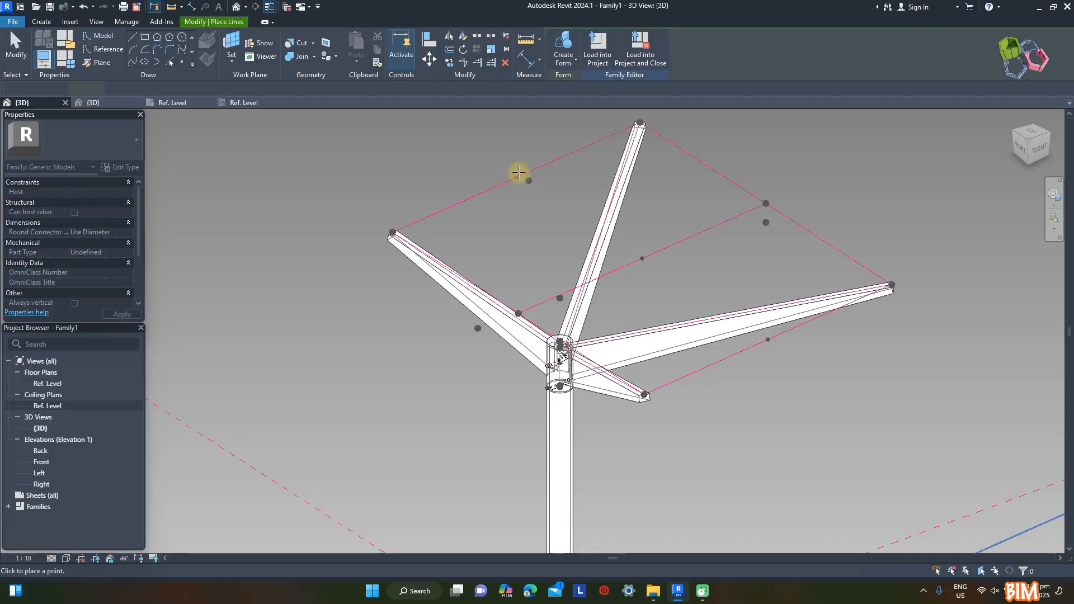
pyautogui.click(516, 177)
pyautogui.click(576, 331)
pyautogui.press('Escape')
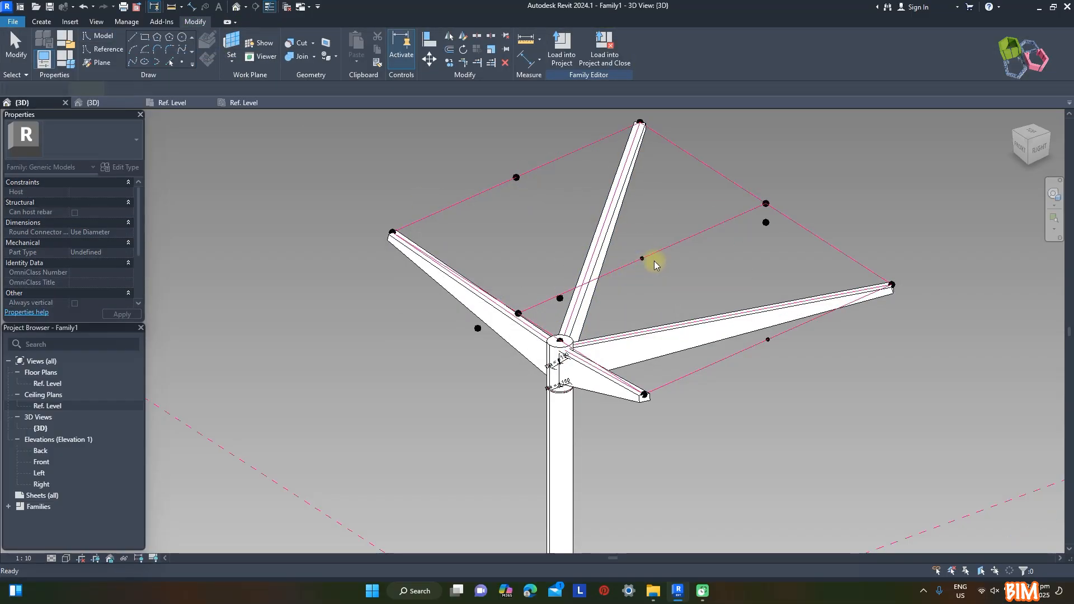
pyautogui.press('Return')
pyautogui.click(642, 259)
pyautogui.click(579, 326)
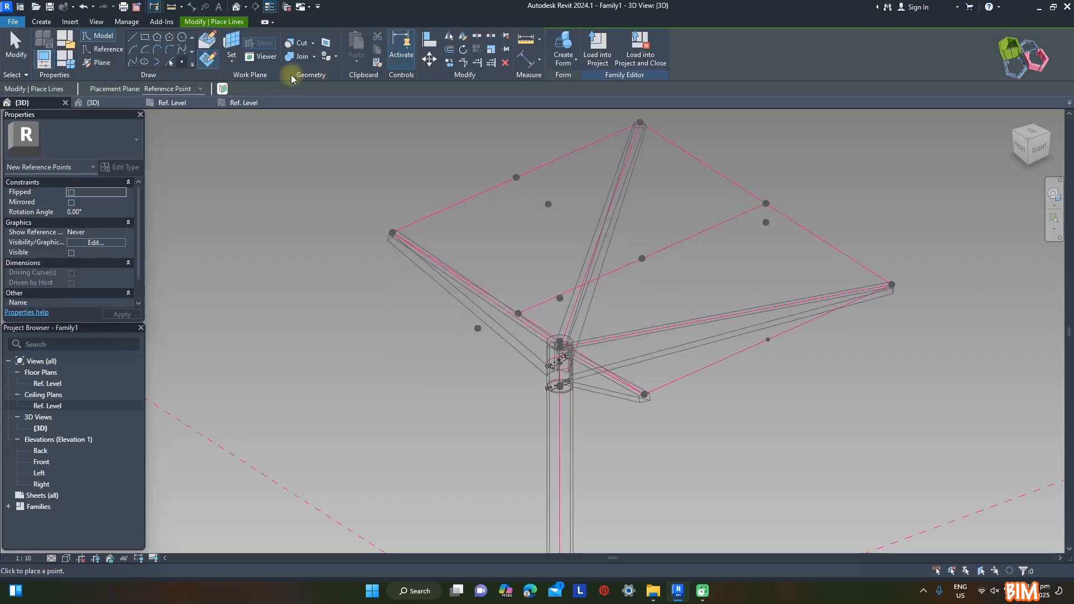
pyautogui.press('Escape')
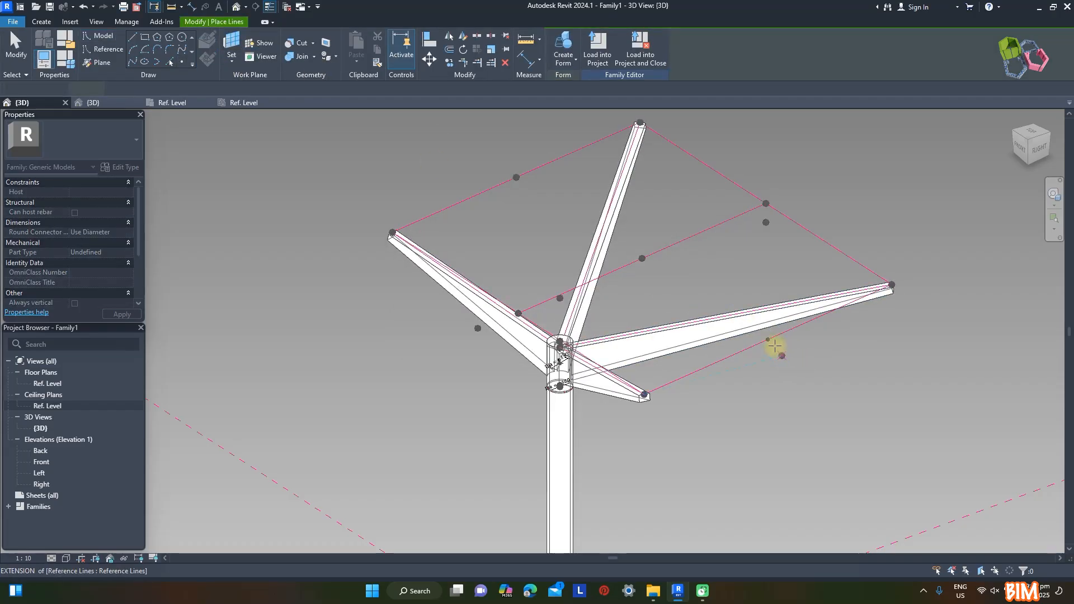
pyautogui.click(767, 339)
pyautogui.click(580, 332)
pyautogui.press('Escape')
# Select the three hosted midpoint points together and set their offset to 100 mm upward
pyautogui.click(768, 339)
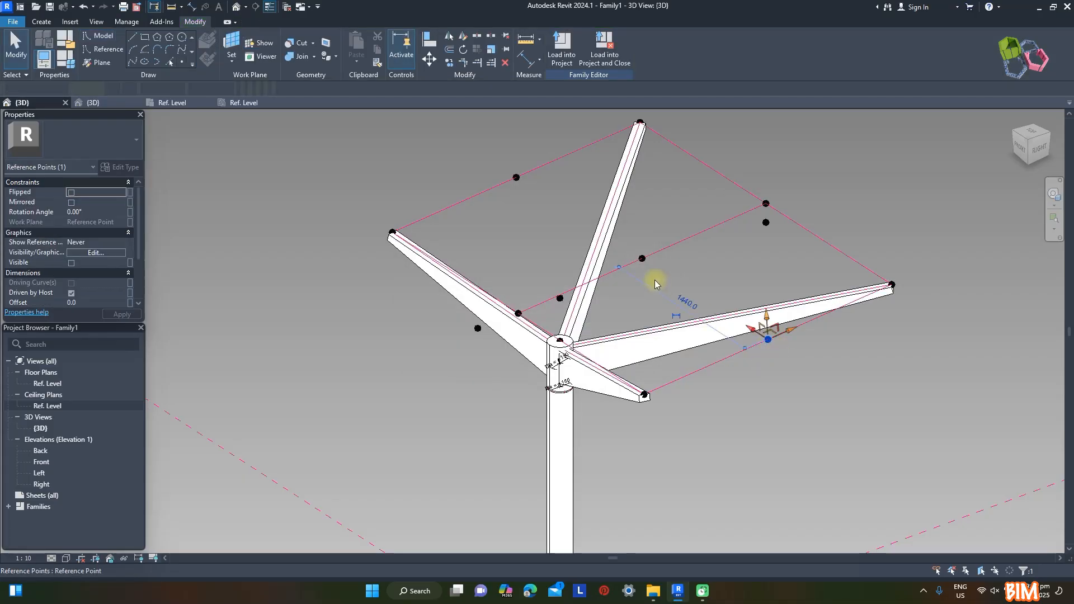
pyautogui.keyDown('ctrl'); pyautogui.click(642, 259); pyautogui.keyUp('ctrl')
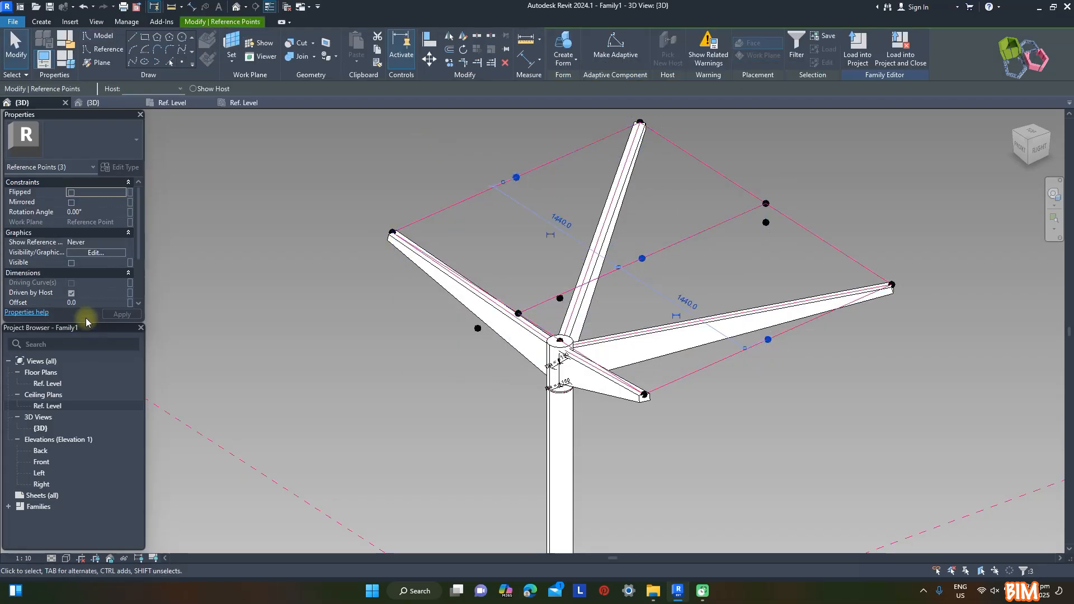
pyautogui.click(90, 304)
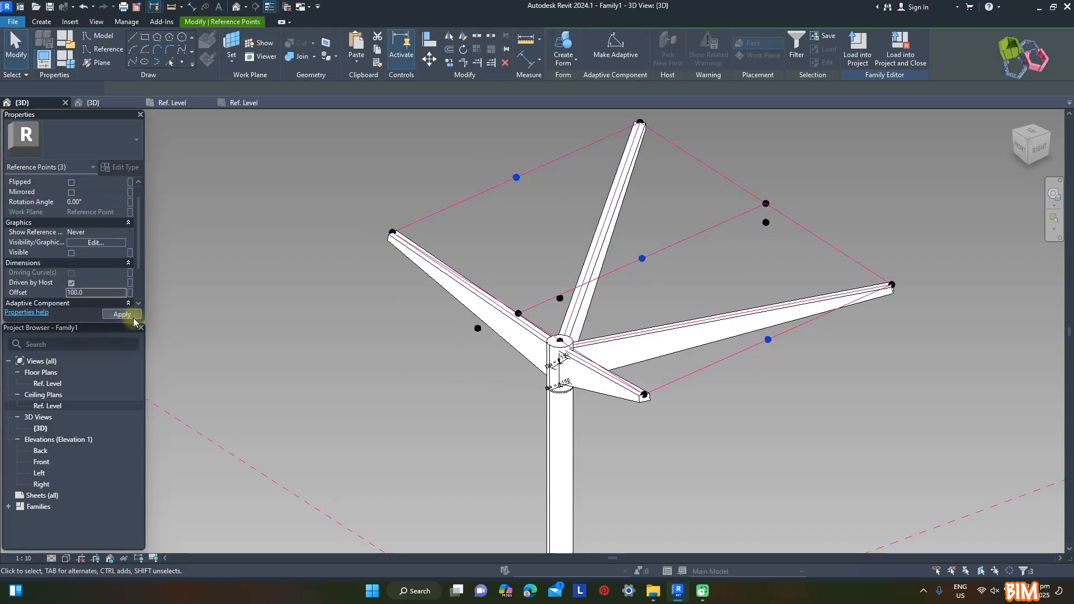
pyautogui.click(122, 315)
pyautogui.click(816, 430)
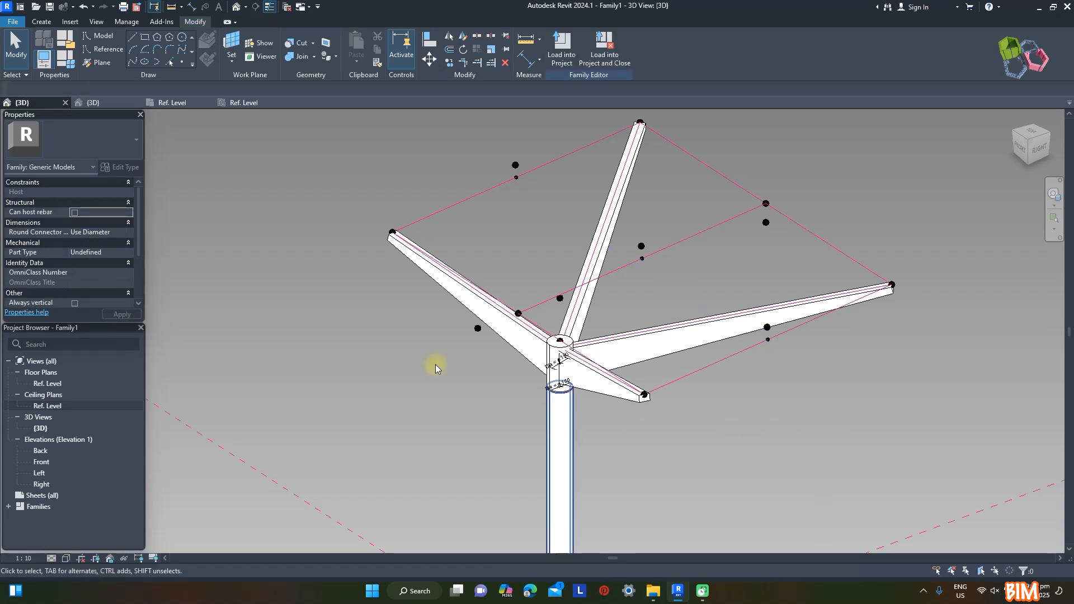
# Create a spline through the far side's two rafter-end points and raised midpoint, and make it a reference line
pyautogui.keyDown('shift'); pyautogui.moveTo(436, 368); pyautogui.dragTo(719, 431, button='middle'); pyautogui.keyUp('shift')
pyautogui.keyDown('ctrl'); pyautogui.click(540, 235); pyautogui.keyUp('ctrl')
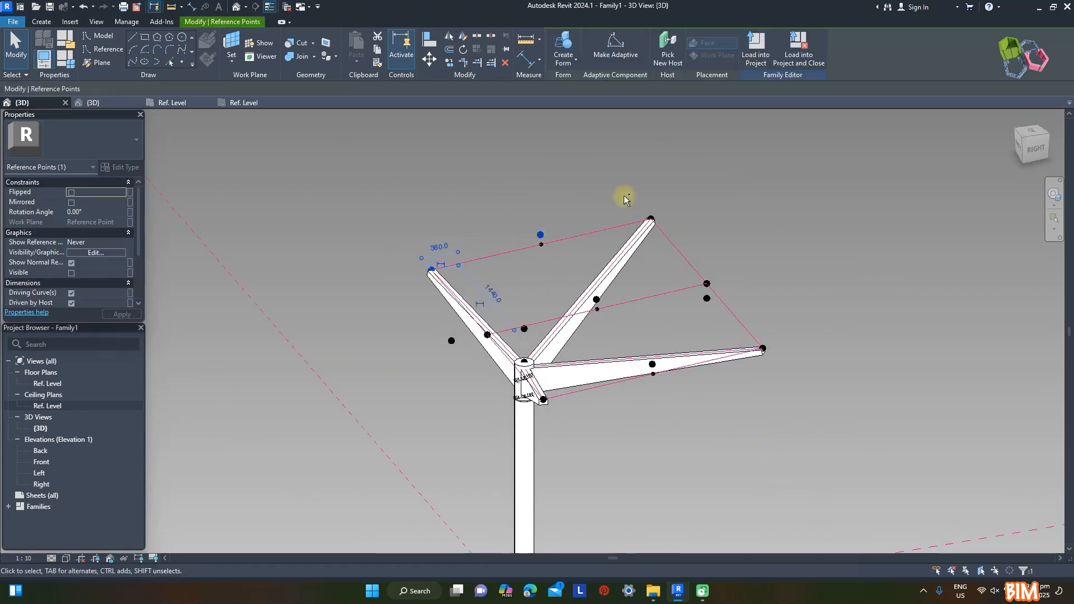
pyautogui.keyDown('ctrl'); pyautogui.click(650, 219); pyautogui.keyUp('ctrl')
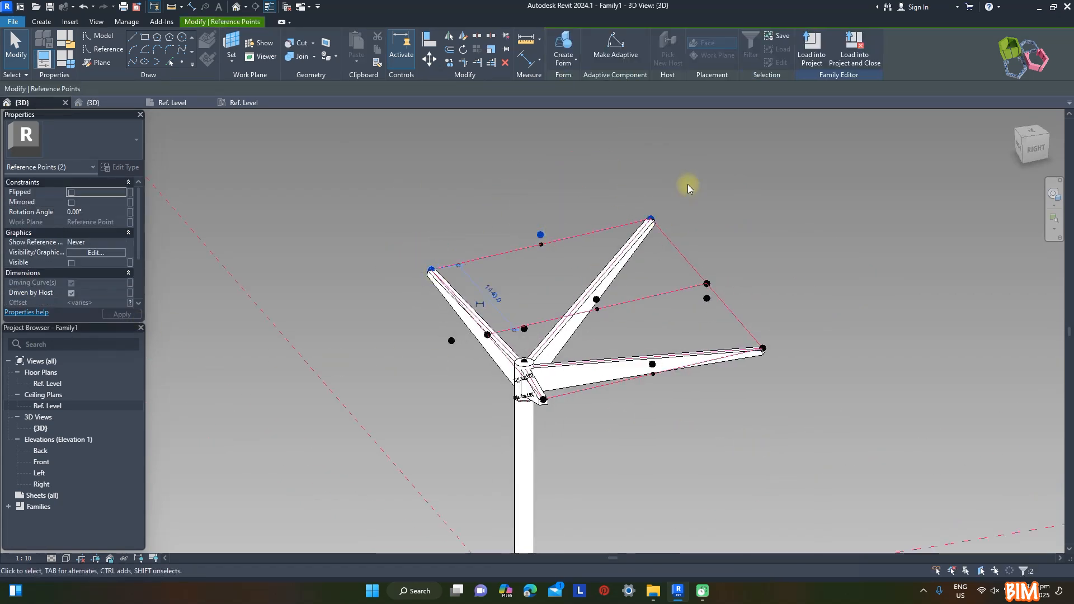
pyautogui.click(134, 62)
pyautogui.click(72, 273)
pyautogui.click(368, 169)
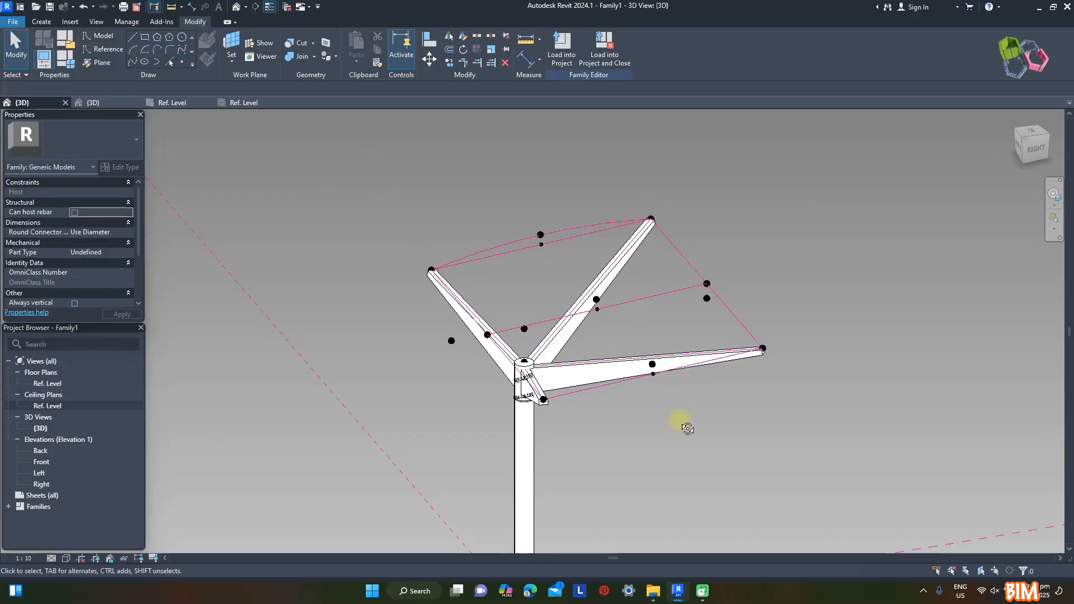
# Create a spline through the near side's two rafter-end points and raised midpoint, and make it a reference line
pyautogui.keyDown('shift'); pyautogui.moveTo(681, 421); pyautogui.dragTo(719, 429, button='middle'); pyautogui.keyUp('shift')
pyautogui.scroll(2, 629, 417)
pyautogui.click(585, 387)
pyautogui.scroll(1, 729, 283)
pyautogui.keyDown('ctrl'); pyautogui.click(728, 281); pyautogui.keyUp('ctrl')
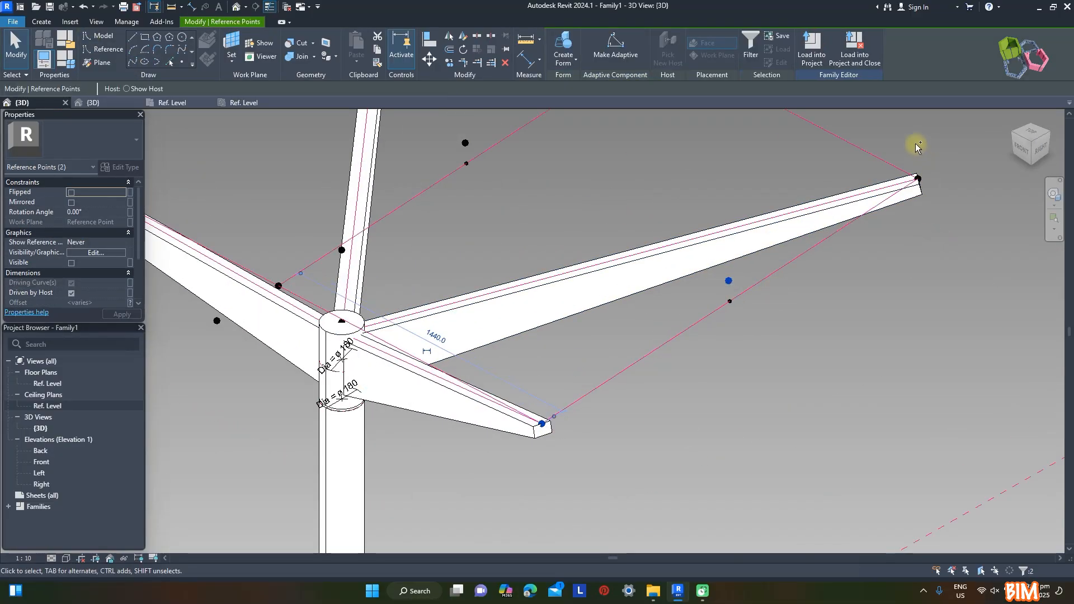
pyautogui.click(132, 62)
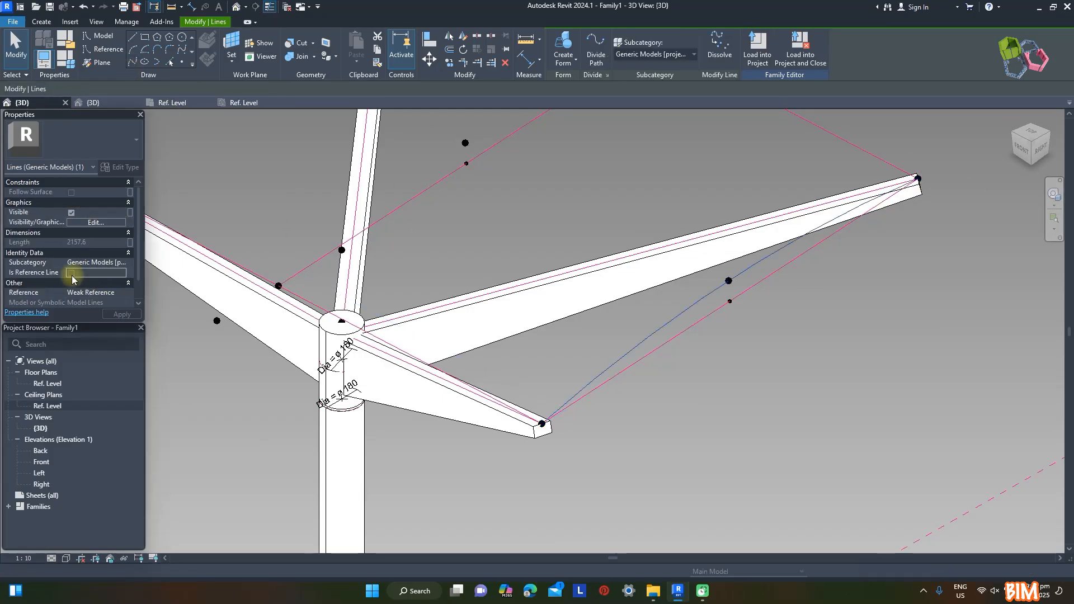
pyautogui.click(71, 273)
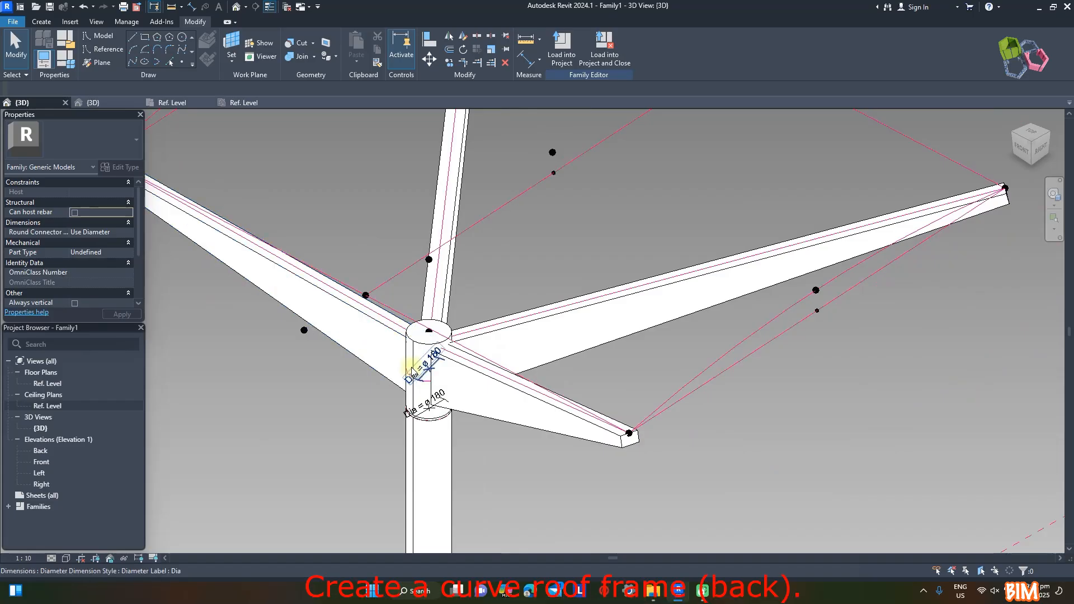
# Place a reference point hosted on the outermost point behind the roof, using that point's horizontal plane as the work plane
pyautogui.keyDown('shift'); pyautogui.moveTo(413, 364); pyautogui.dragTo(643, 251, button='middle'); pyautogui.keyUp('shift')
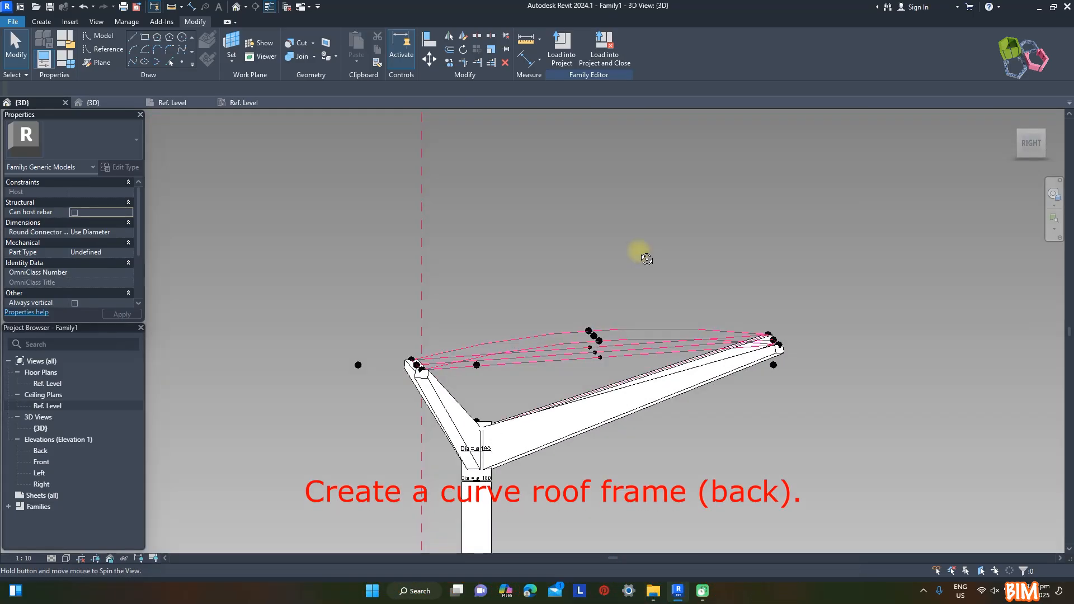
pyautogui.keyDown('shift'); pyautogui.moveTo(410, 326); pyautogui.dragTo(459, 327, button='middle'); pyautogui.keyUp('shift')
pyautogui.click(182, 62)
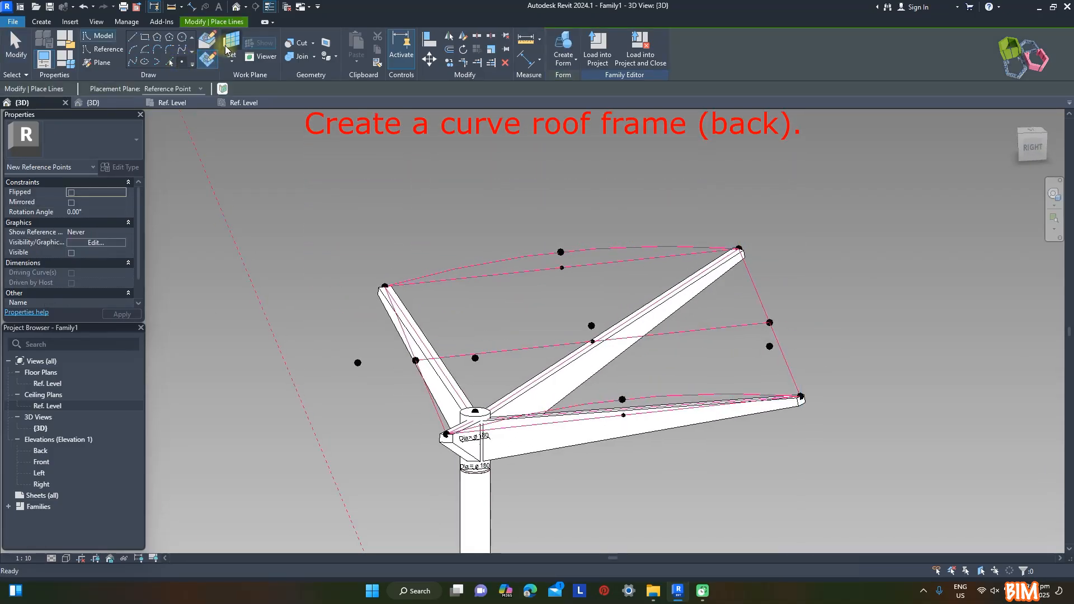
pyautogui.click(215, 52)
pyautogui.click(357, 367)
pyautogui.click(358, 364)
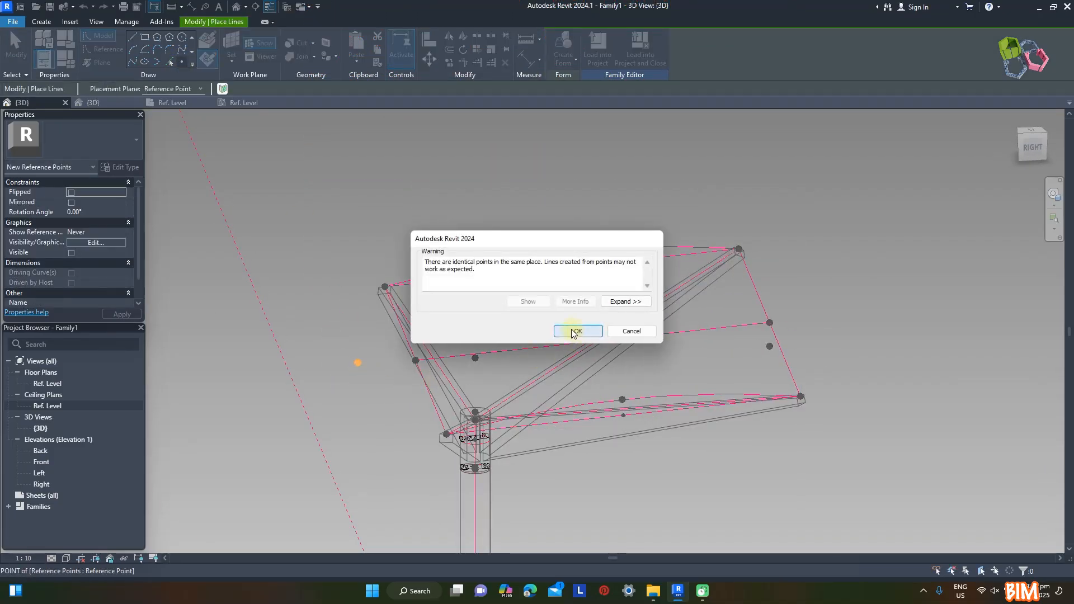
pyautogui.click(578, 330)
pyautogui.press('Escape')
pyautogui.press('Escape')
# Place another reference point hosted on the outermost back point and set its offset to -35 mm
pyautogui.click(360, 362)
pyautogui.moveTo(360, 338); pyautogui.dragTo(360, 362)
pyautogui.click(104, 303)
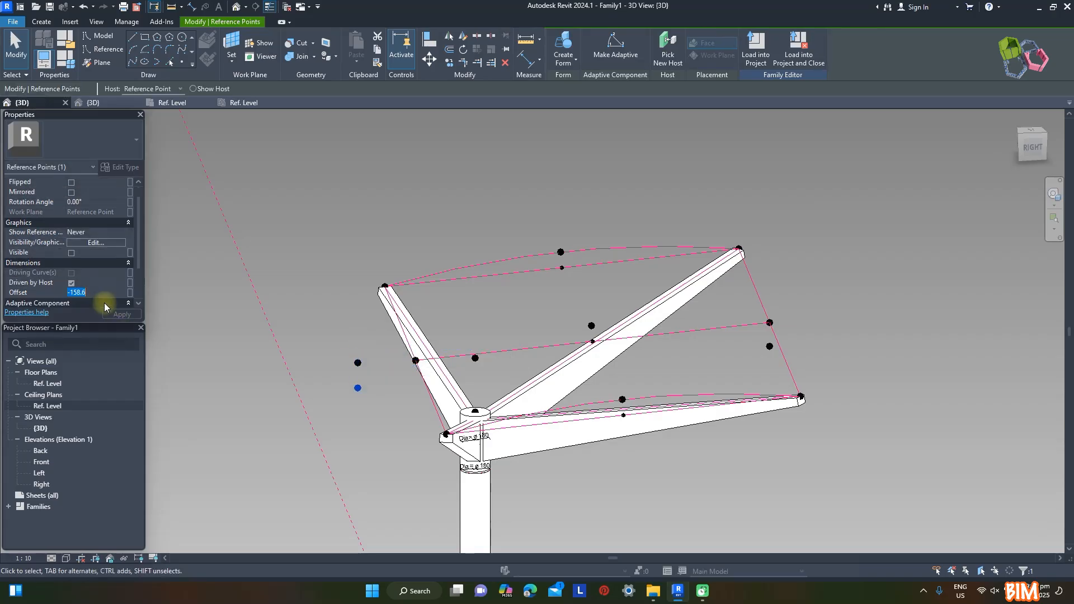
pyautogui.write('-35')
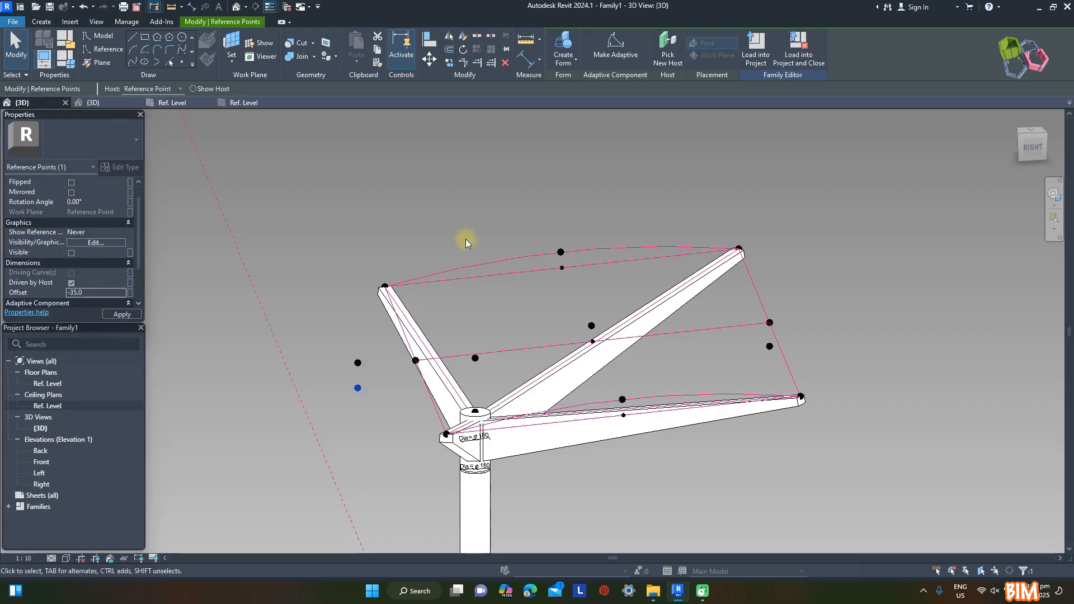
# Create a spline through the lowered back point, the raised centre midpoint and the front edge's midpoint, and make it a reference line
pyautogui.scroll(8, 354, 376)
pyautogui.scroll(-5, 331, 298)
pyautogui.keyDown('ctrl'); pyautogui.click(671, 285); pyautogui.keyUp('ctrl')
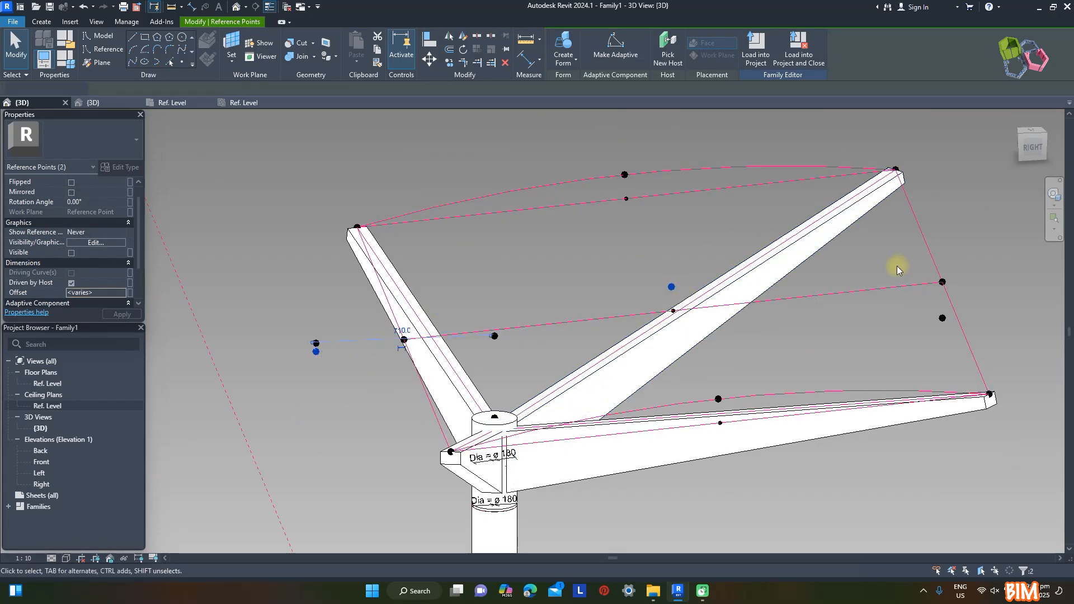
pyautogui.keyDown('ctrl'); pyautogui.click(942, 282); pyautogui.keyUp('ctrl')
pyautogui.click(144, 62)
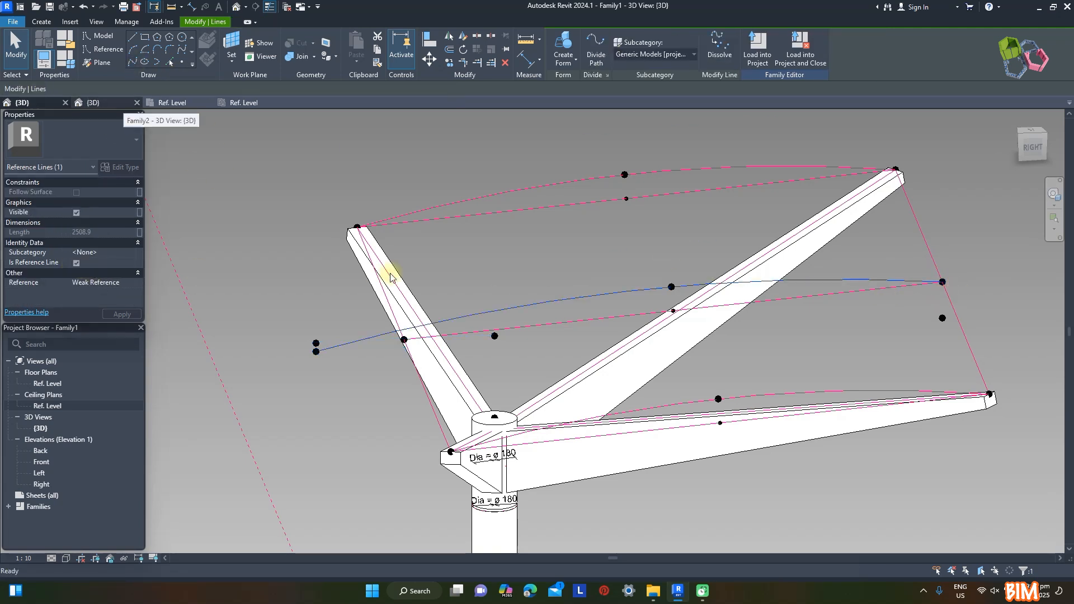
pyautogui.click(372, 276)
# Place a further hosted point below the lowered back point and rebuild the centre spline so that it starts there
pyautogui.click(1033, 152)
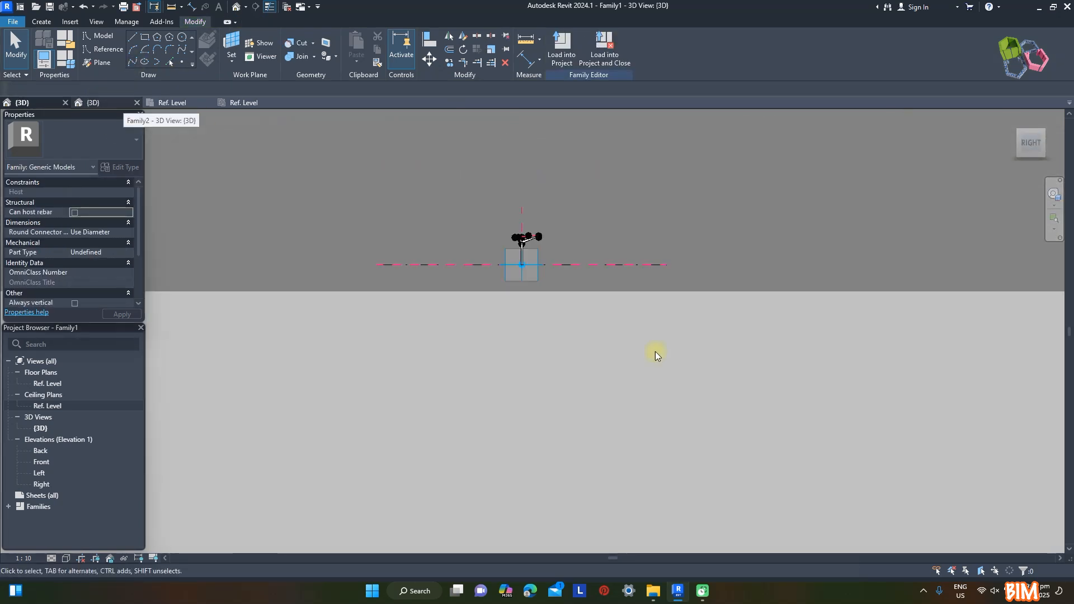
pyautogui.scroll(5, 511, 369)
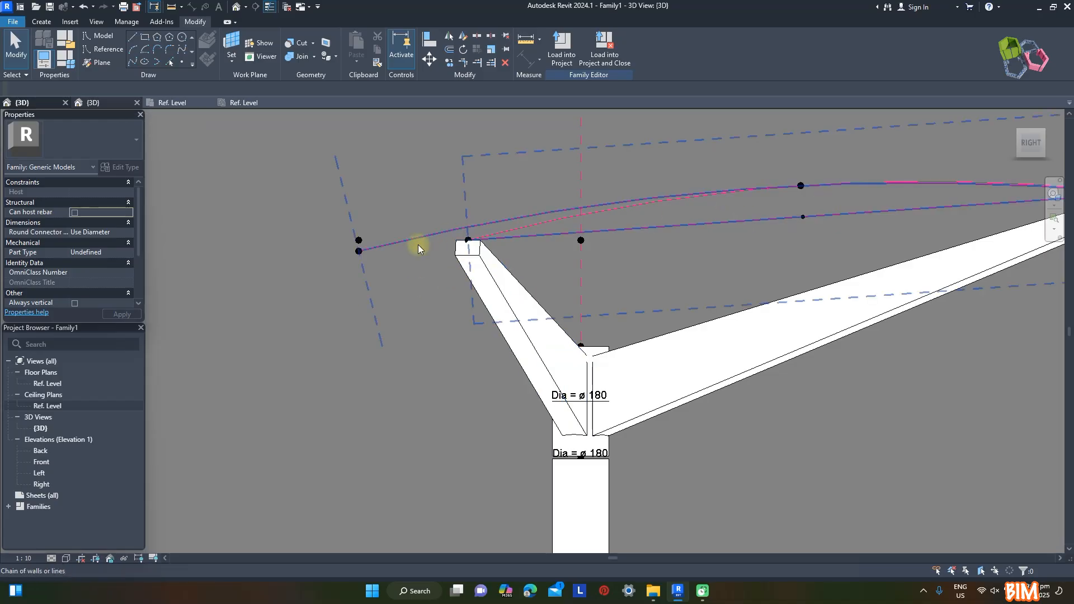
pyautogui.click(361, 256)
pyautogui.scroll(-2, 428, 291)
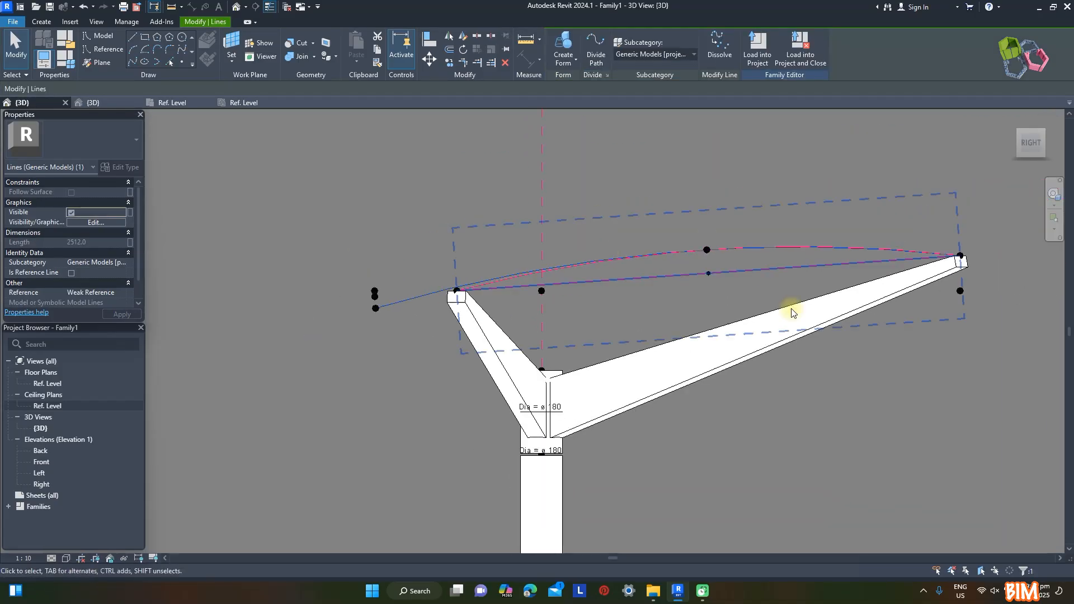
pyautogui.scroll(4, 387, 315)
# Adjust the offset of the centre spline's back end point in stages through -55, -65 and -70 to -75 mm
pyautogui.click(371, 302)
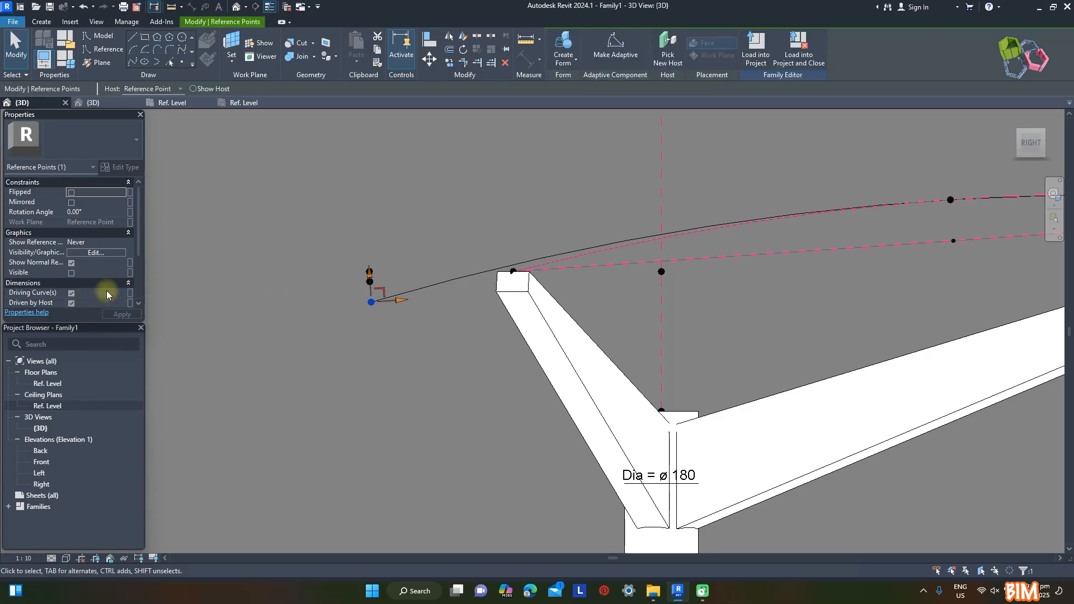
pyautogui.scroll(-1, 91, 292)
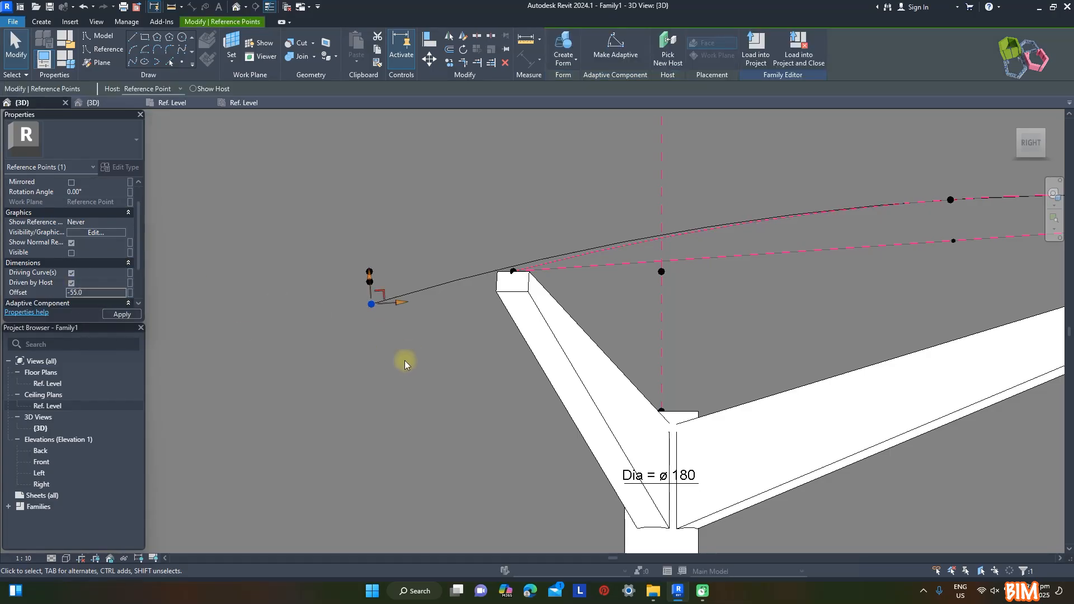
pyautogui.click(104, 292)
pyautogui.write('-65')
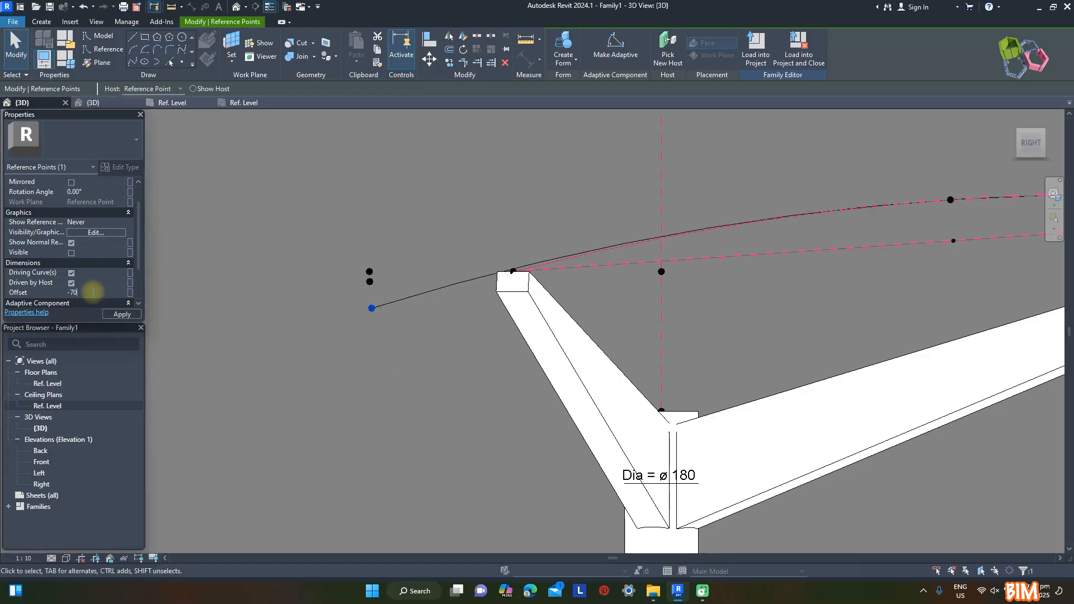
pyautogui.scroll(6, 563, 270)
pyautogui.scroll(-5, 545, 255)
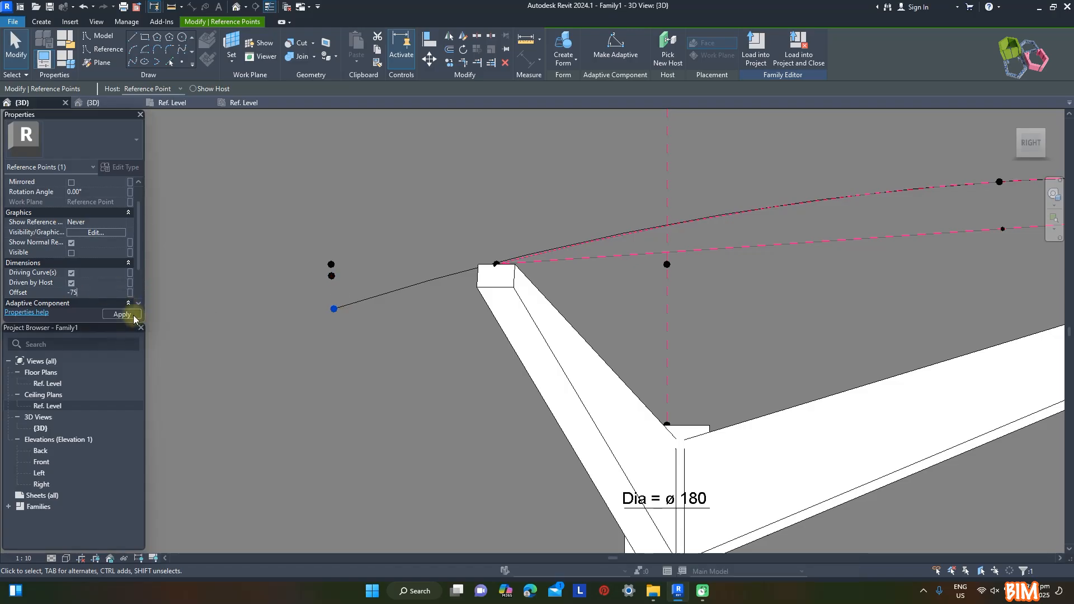
pyautogui.scroll(5, 499, 276)
pyautogui.scroll(-8, 571, 247)
# Convert the rebuilt centre spline into a reference line
pyautogui.keyDown('shift'); pyautogui.moveTo(421, 270); pyautogui.dragTo(499, 300, button='middle'); pyautogui.keyUp('shift')
pyautogui.click(542, 206)
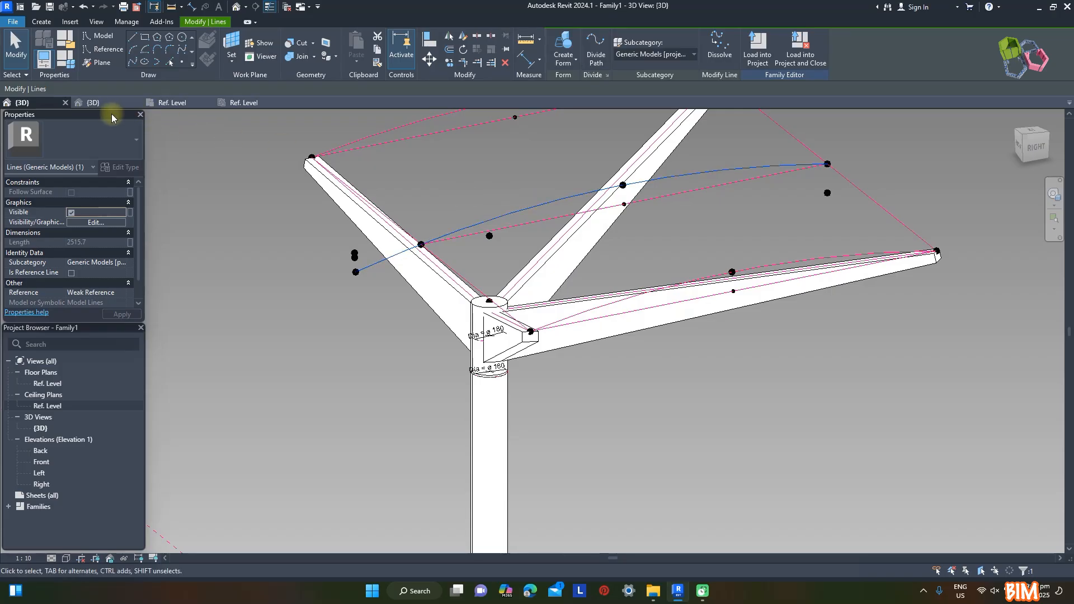
pyautogui.click(72, 273)
pyautogui.click(565, 367)
# Create a reference-line spline through the two back rafter-end points and the lowest back point to form the curved rear edge
pyautogui.scroll(2, 342, 140)
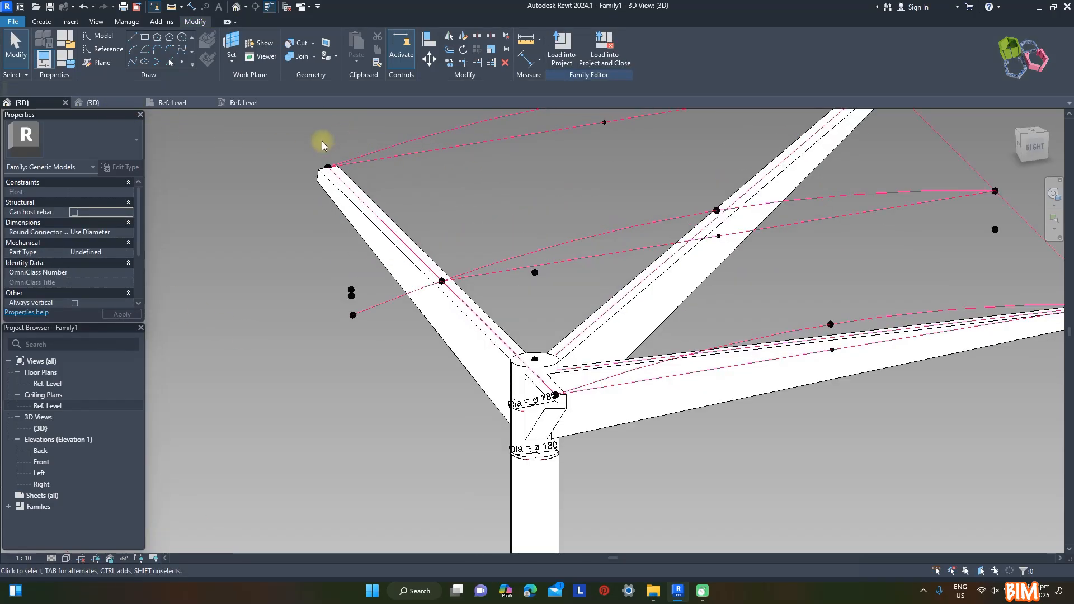
pyautogui.moveTo(345, 174); pyautogui.dragTo(352, 183)
pyautogui.scroll(1, 356, 319)
pyautogui.keyDown('ctrl'); pyautogui.moveTo(321, 307); pyautogui.dragTo(370, 332); pyautogui.keyUp('ctrl')
pyautogui.scroll(2, 669, 430)
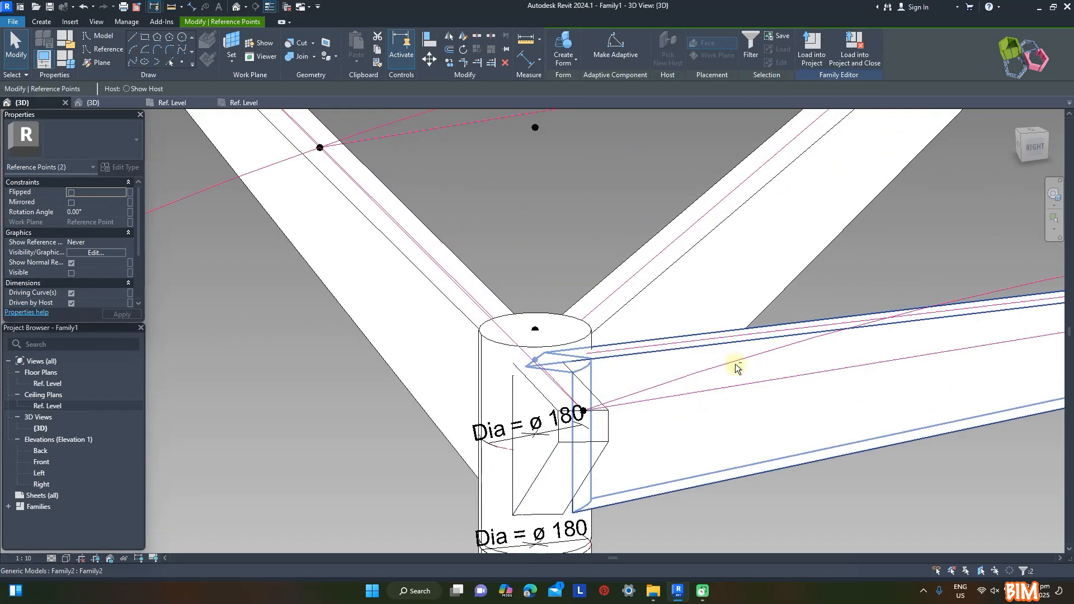
pyautogui.keyDown('shift'); pyautogui.moveTo(731, 413); pyautogui.dragTo(803, 317, button='middle'); pyautogui.keyUp('shift')
pyautogui.keyDown('ctrl'); pyautogui.click(956, 385); pyautogui.keyUp('ctrl')
pyautogui.scroll(-3, 531, 327)
pyautogui.keyDown('shift'); pyautogui.moveTo(532, 329); pyautogui.dragTo(319, 269, button='middle'); pyautogui.keyUp('shift')
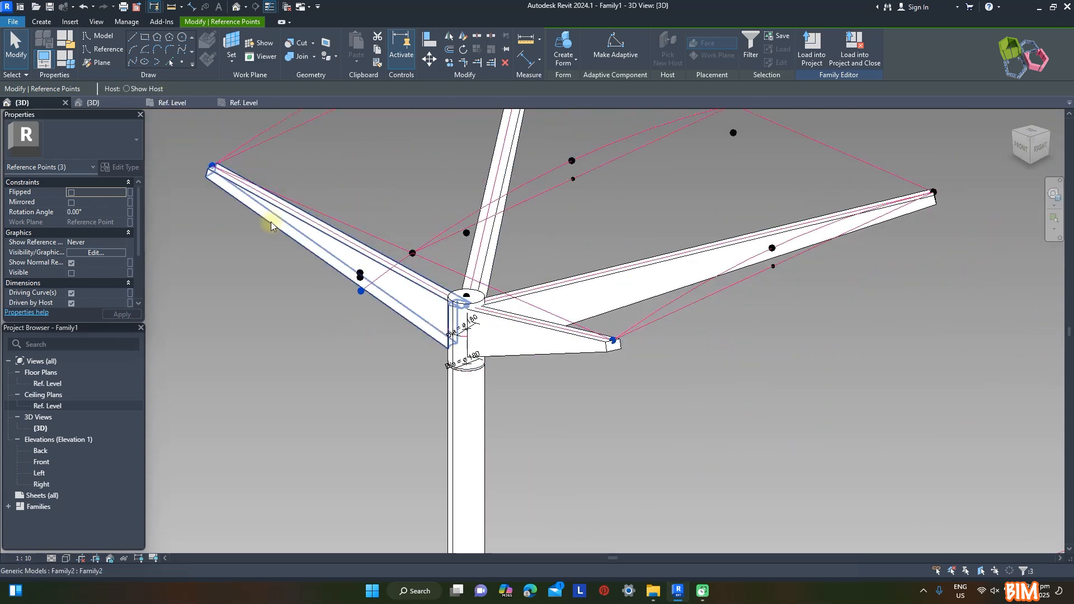
pyautogui.keyDown('shift'); pyautogui.moveTo(817, 382); pyautogui.dragTo(783, 416, button='middle'); pyautogui.keyUp('shift')
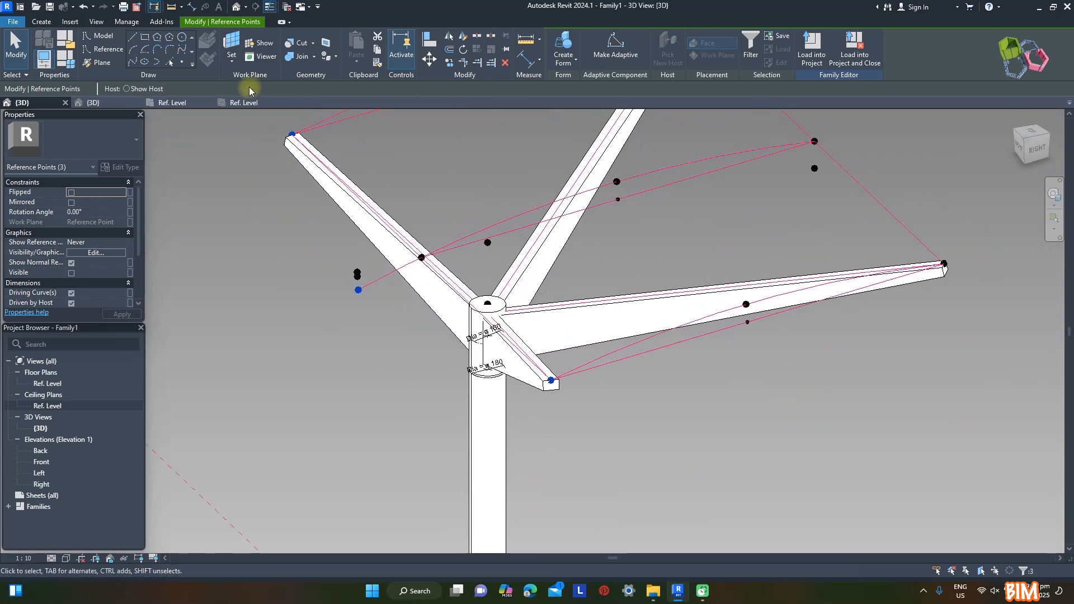
pyautogui.click(133, 62)
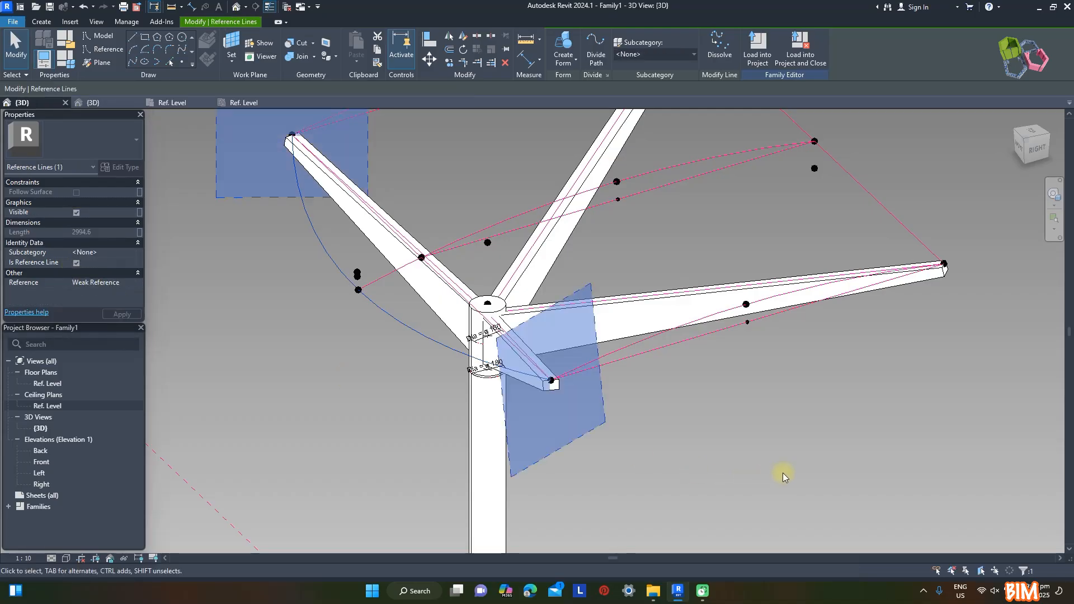
pyautogui.click(810, 451)
pyautogui.keyDown('shift'); pyautogui.moveTo(811, 451); pyautogui.dragTo(893, 434, button='middle'); pyautogui.keyUp('shift')
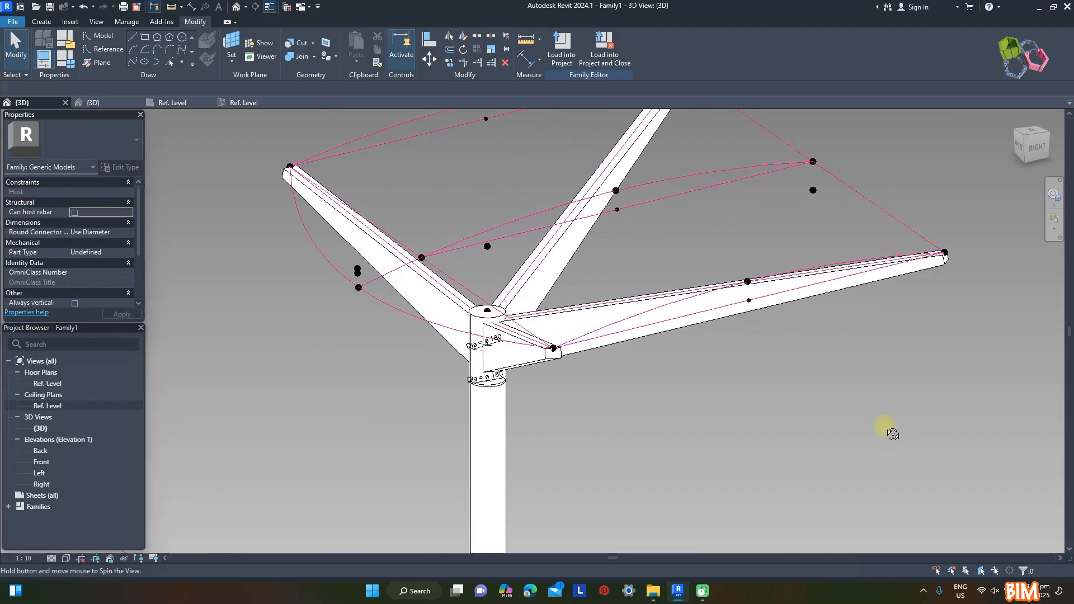
# In the Ref. Level ceiling plan, dimension the distance from the post's centre plane to the line joining the back rafter ends
pyautogui.click(244, 102)
pyautogui.click(524, 60)
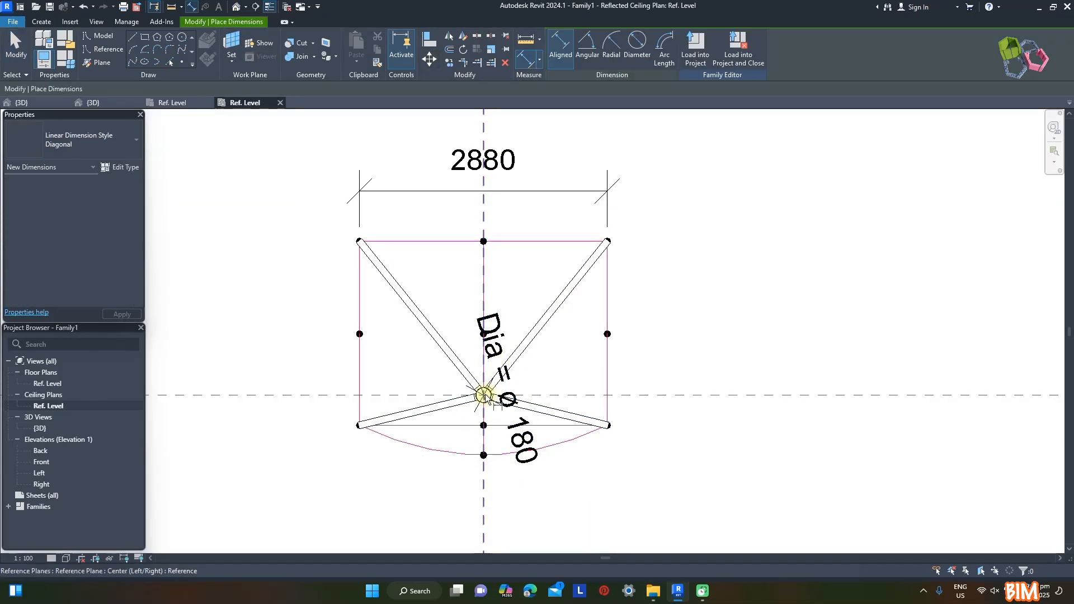
pyautogui.click(534, 400)
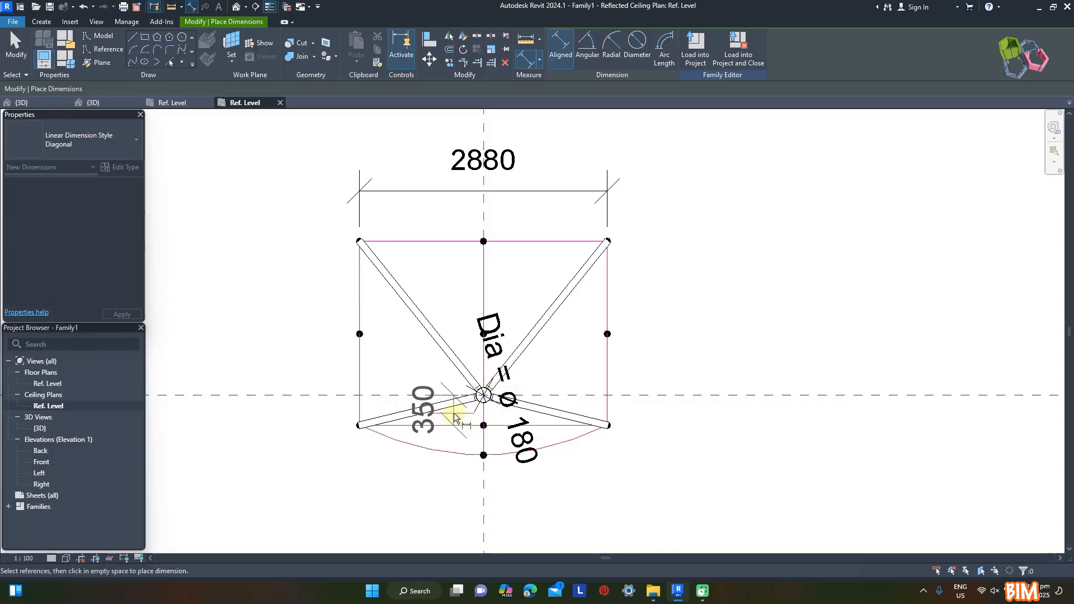
# Set the Covered Back family parameter to -500 mm and apply the change
pyautogui.click(61, 69)
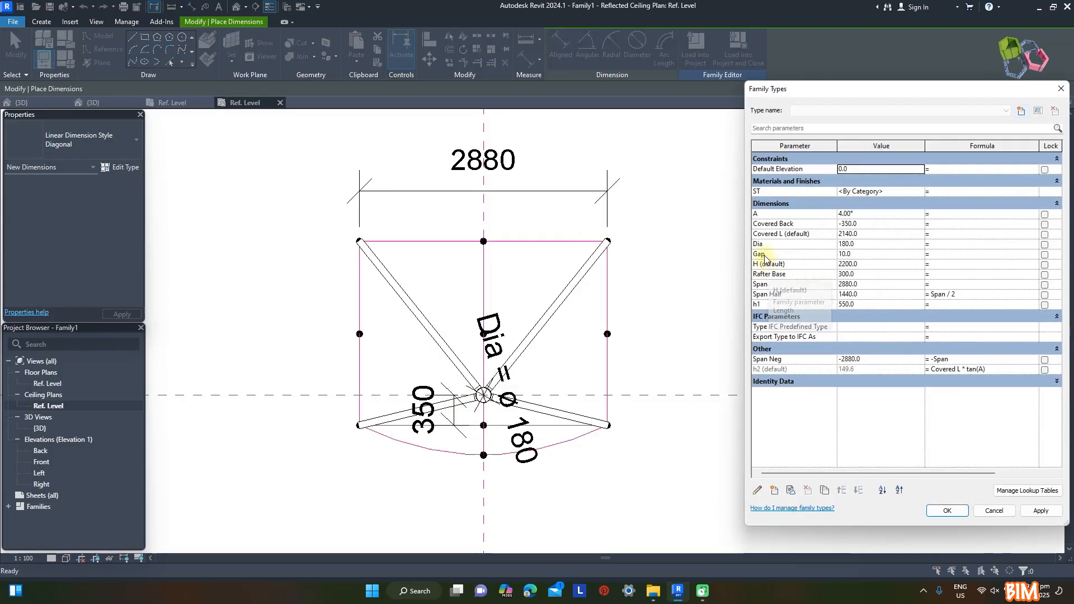
pyautogui.doubleClick(848, 223)
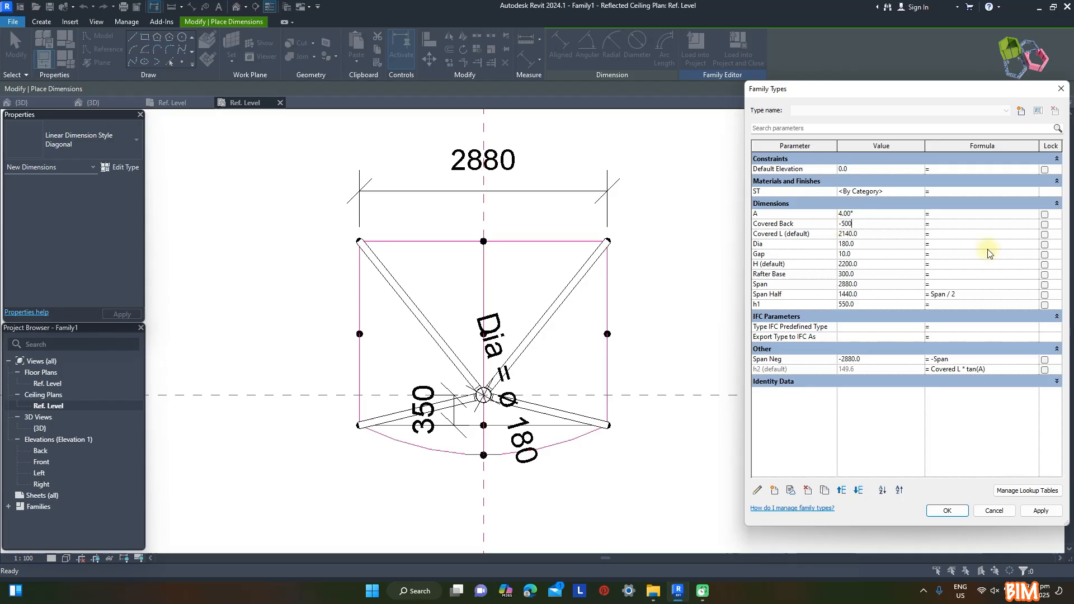
pyautogui.write('-500.0')
pyautogui.click(1037, 511)
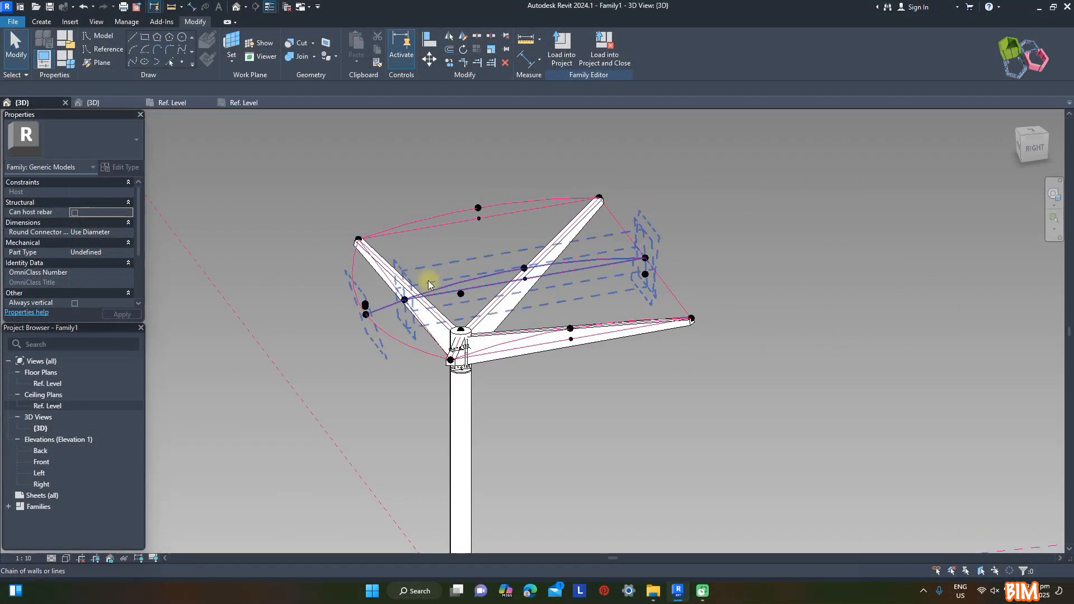
# In the 3D view, draw a rectangular profile starting at the far side's raised midpoint, using that point's vertical work plane
pyautogui.click(47, 24)
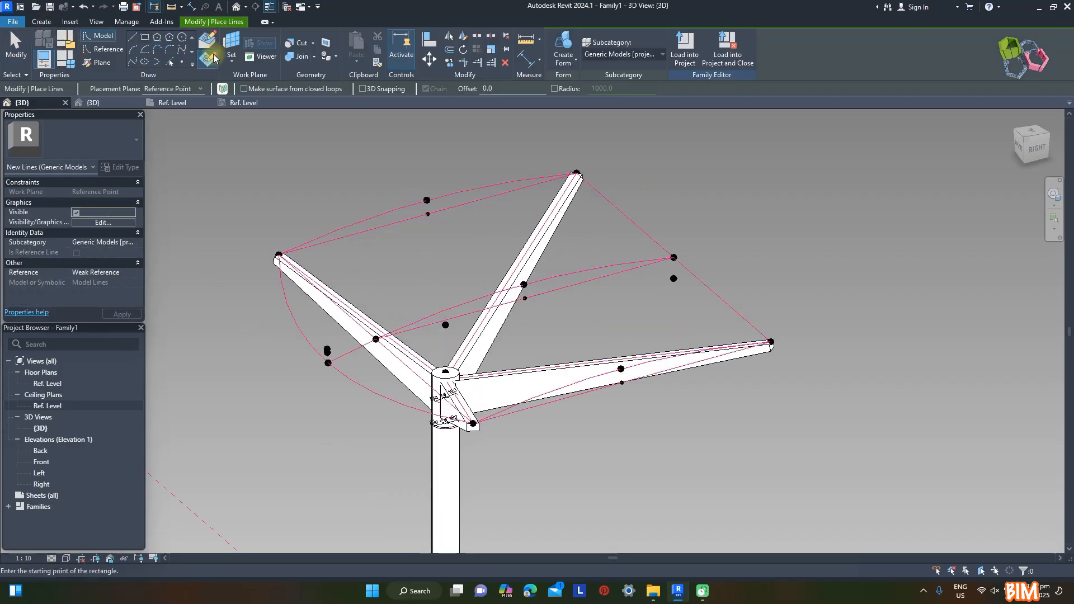
pyautogui.click(208, 42)
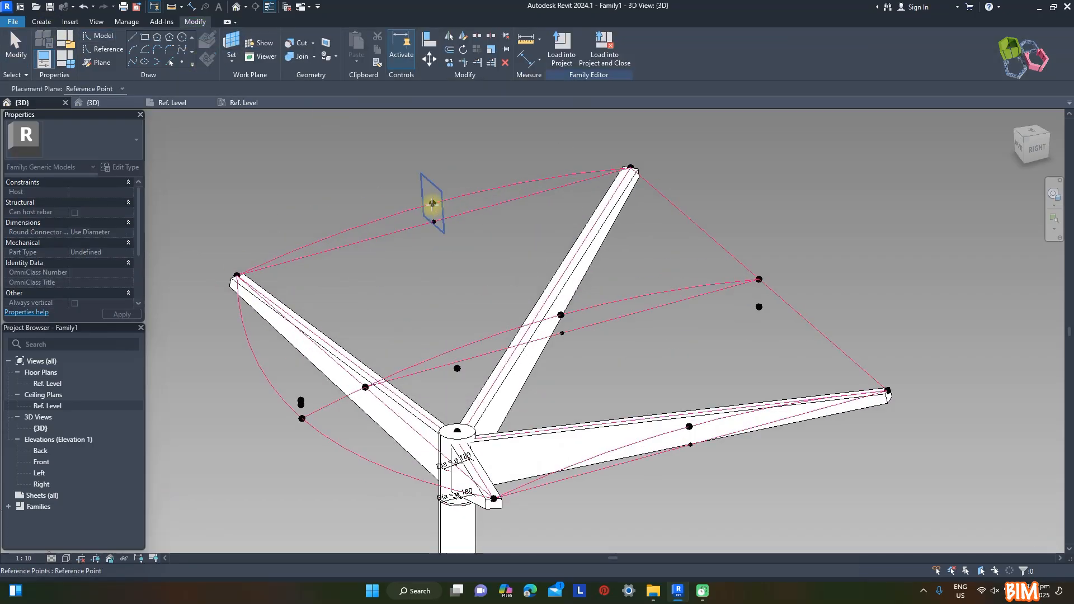
pyautogui.click(432, 203)
pyautogui.scroll(3, 441, 208)
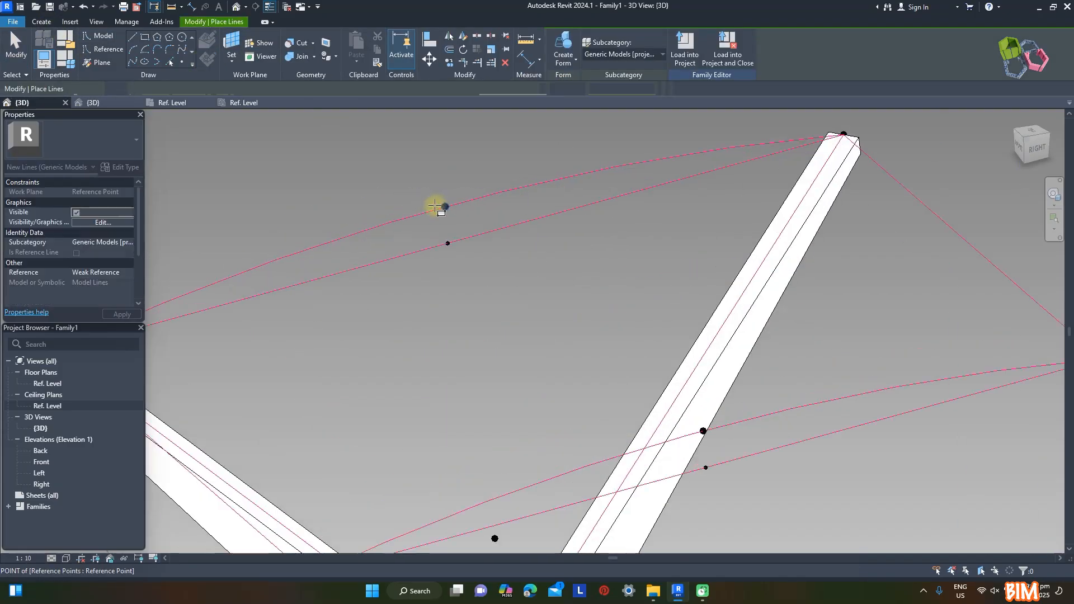
pyautogui.scroll(4, 475, 230)
pyautogui.click(479, 259)
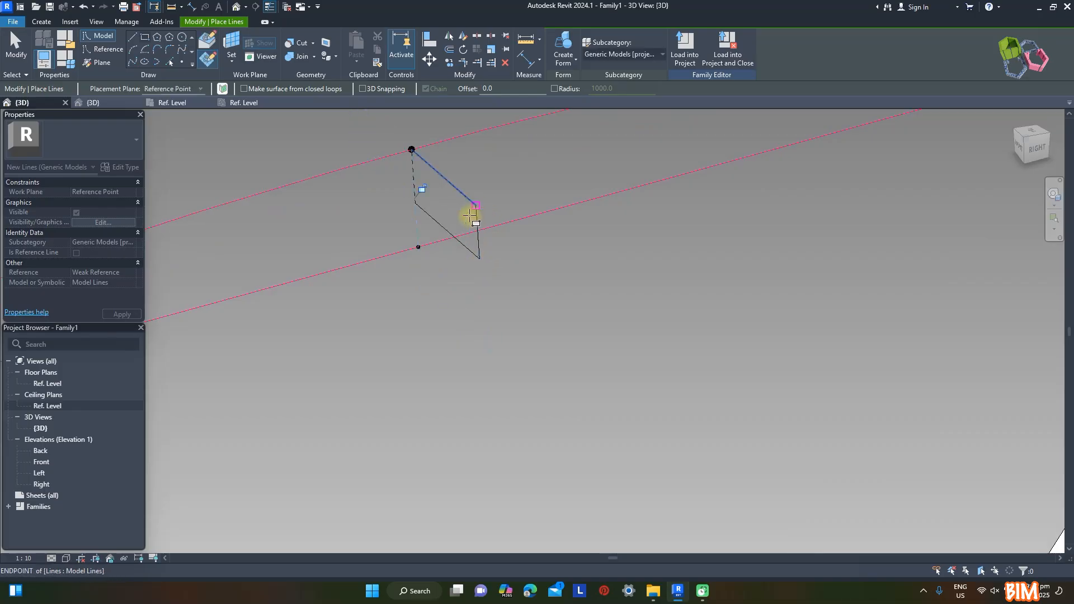
# Set the profile rectangle's dimension to 40 mm and convert its lines into reference lines
pyautogui.press('Escape')
pyautogui.press('Escape')
pyautogui.write('40')
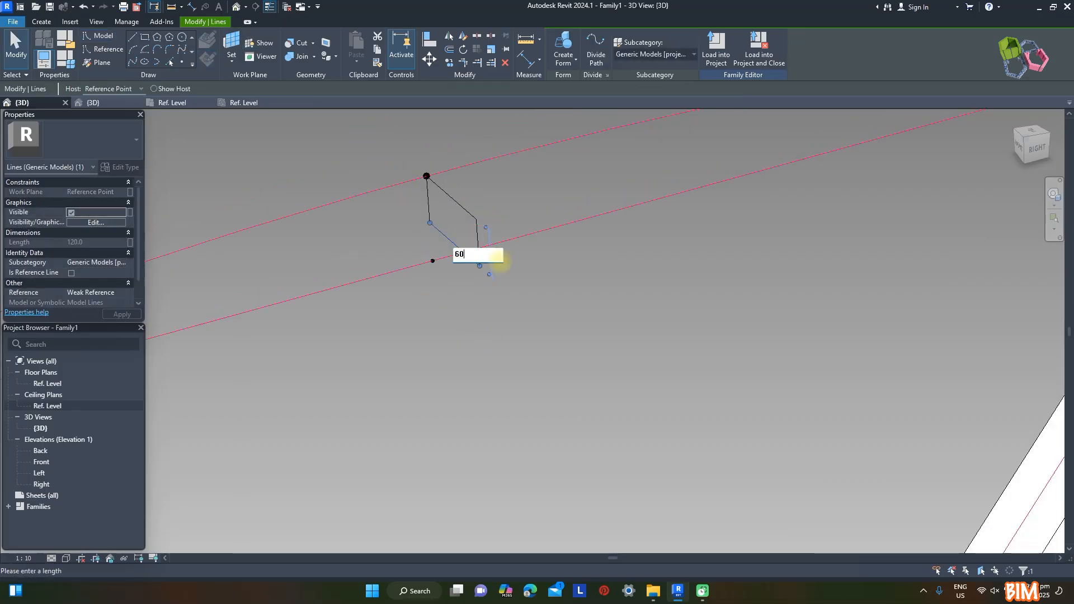
pyautogui.press('Return')
pyautogui.press('Escape')
pyautogui.press('Tab')
pyautogui.click(476, 230)
pyautogui.click(477, 219)
pyautogui.click(452, 198)
pyautogui.scroll(1, 512, 141)
pyautogui.click(71, 272)
pyautogui.click(355, 290)
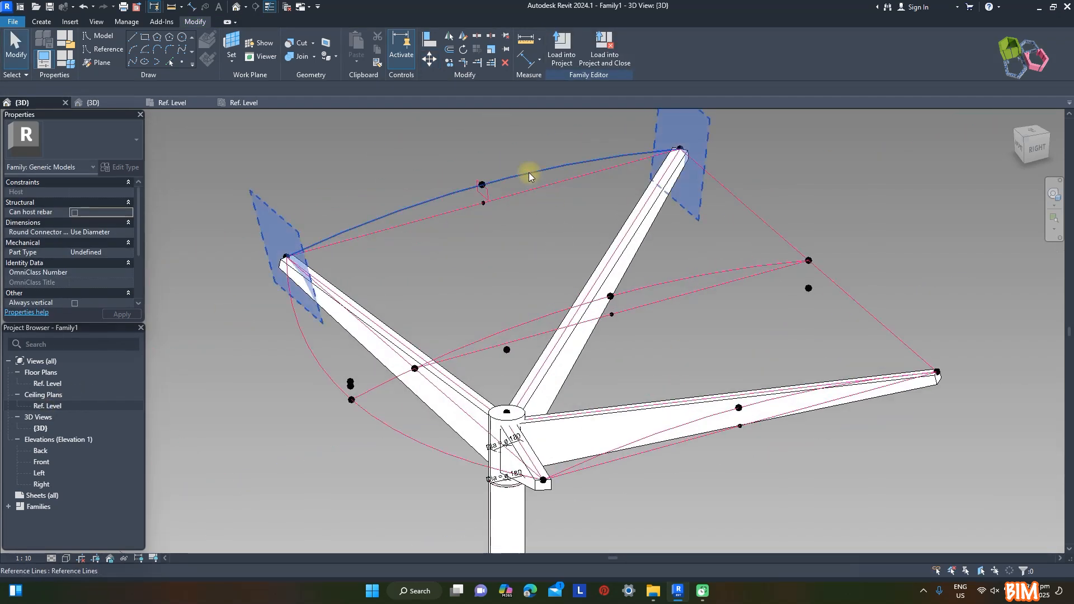
# Create a solid form by sweeping the rectangular profile along the four connected roof-edge reference lines
pyautogui.click(529, 173)
pyautogui.keyDown('ctrl'); pyautogui.click(709, 420); pyautogui.keyUp('ctrl')
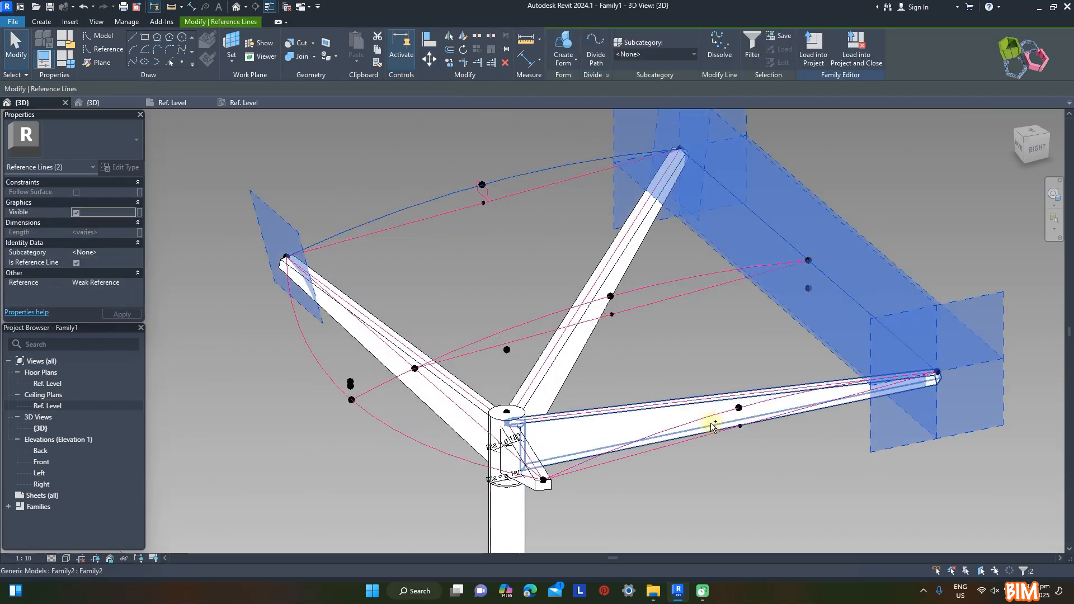
pyautogui.keyDown('ctrl'); pyautogui.click(391, 431); pyautogui.keyUp('ctrl')
pyautogui.scroll(5, 506, 193)
pyautogui.press('Tab')
pyautogui.keyDown('ctrl'); pyautogui.click(458, 190); pyautogui.keyUp('ctrl')
pyautogui.scroll(-6, 457, 203)
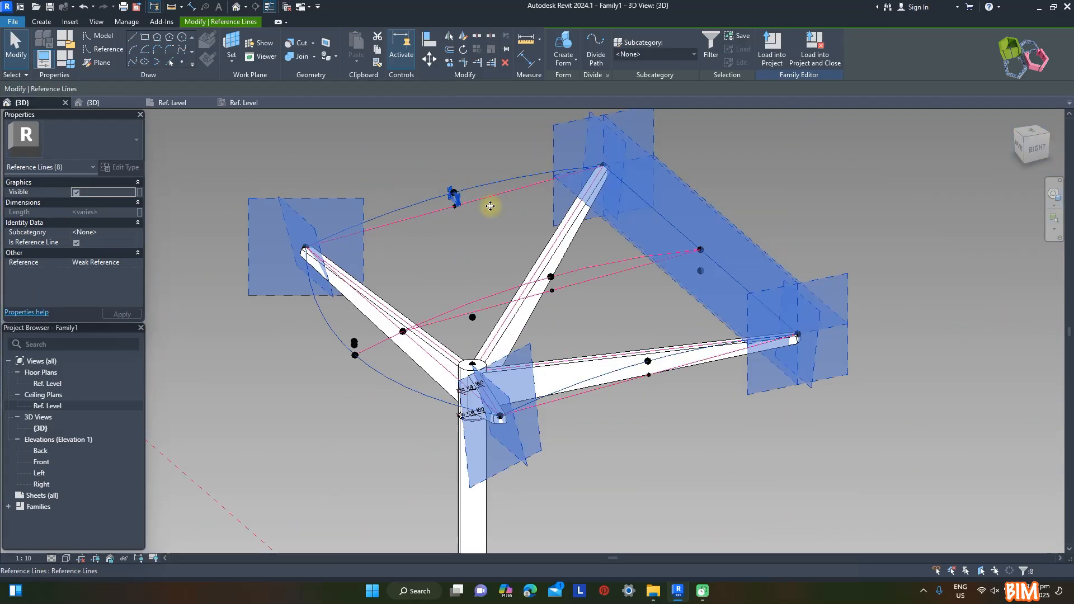
pyautogui.click(571, 89)
pyautogui.keyDown('shift'); pyautogui.moveTo(887, 270); pyautogui.dragTo(870, 449, button='middle'); pyautogui.keyUp('shift')
pyautogui.scroll(-3, 665, 300)
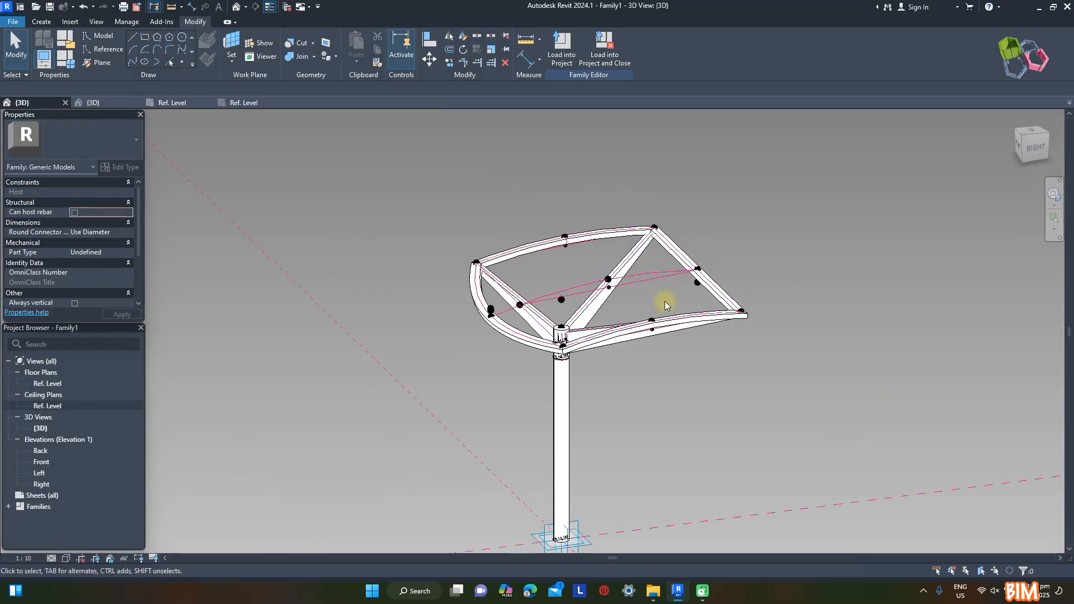
# Associate the roof-edge frame's material with the ST family parameter
pyautogui.scroll(5, 487, 241)
pyautogui.scroll(-3, 251, 200)
pyautogui.click(424, 245)
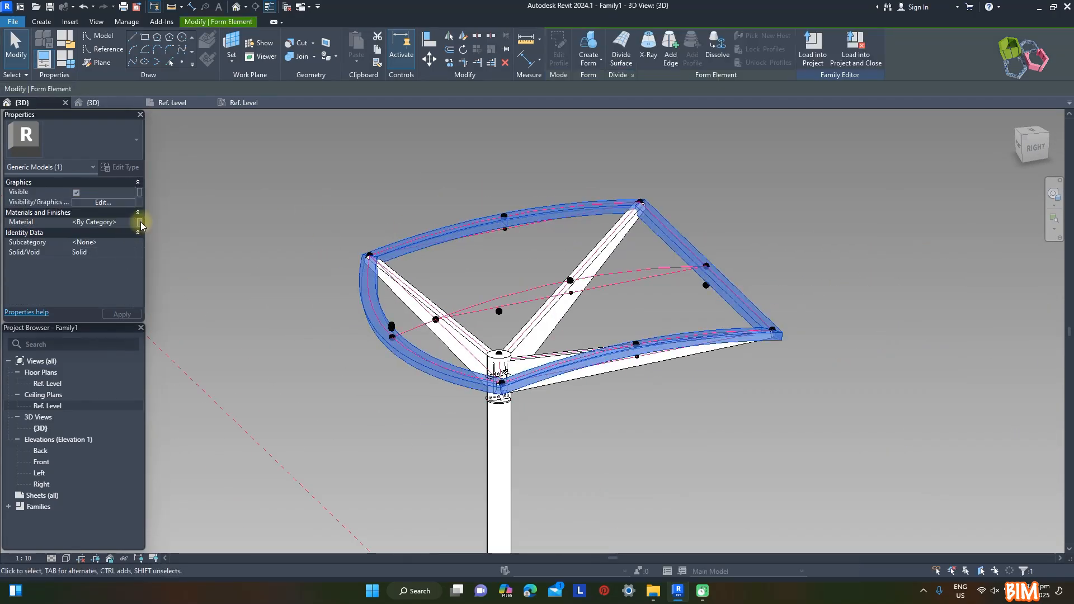
pyautogui.click(140, 222)
pyautogui.click(185, 257)
pyautogui.click(289, 388)
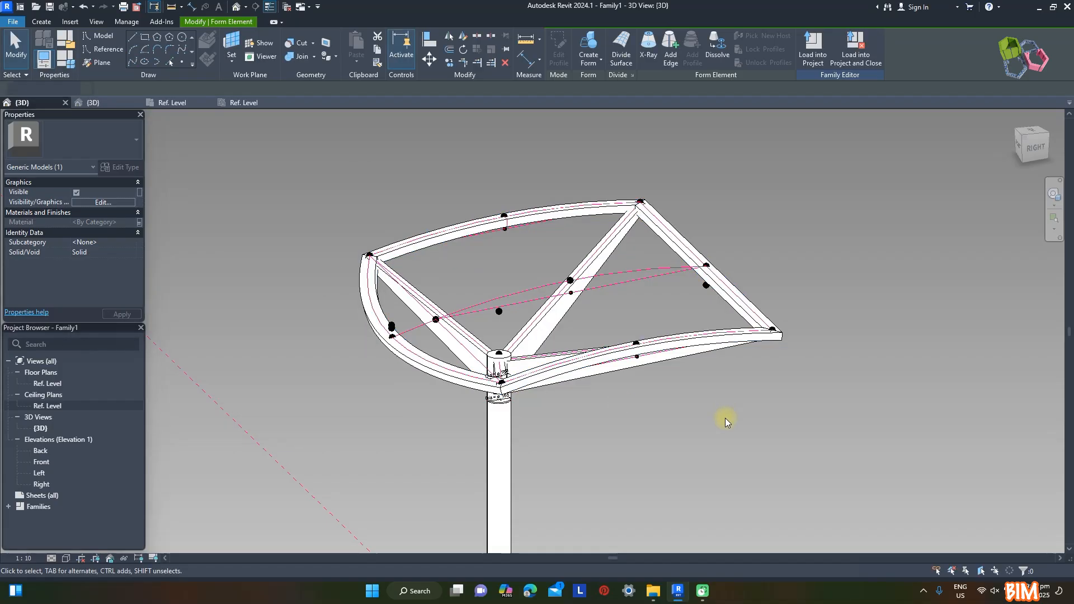
pyautogui.click(726, 416)
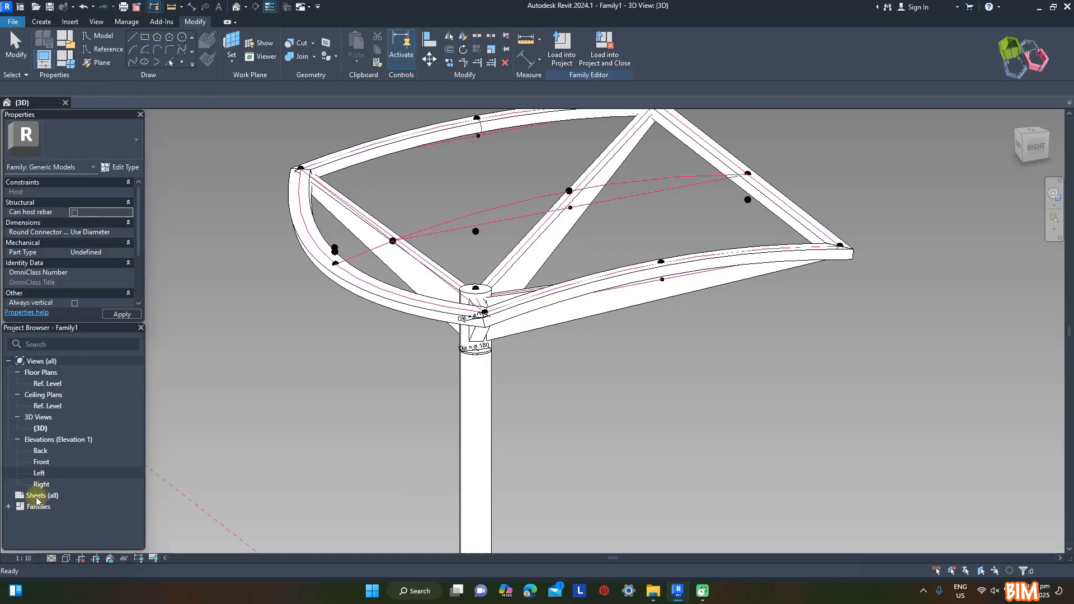
# Rename the loaded Family2 generic model family and its type to Rafter
pyautogui.doubleClick(38, 505)
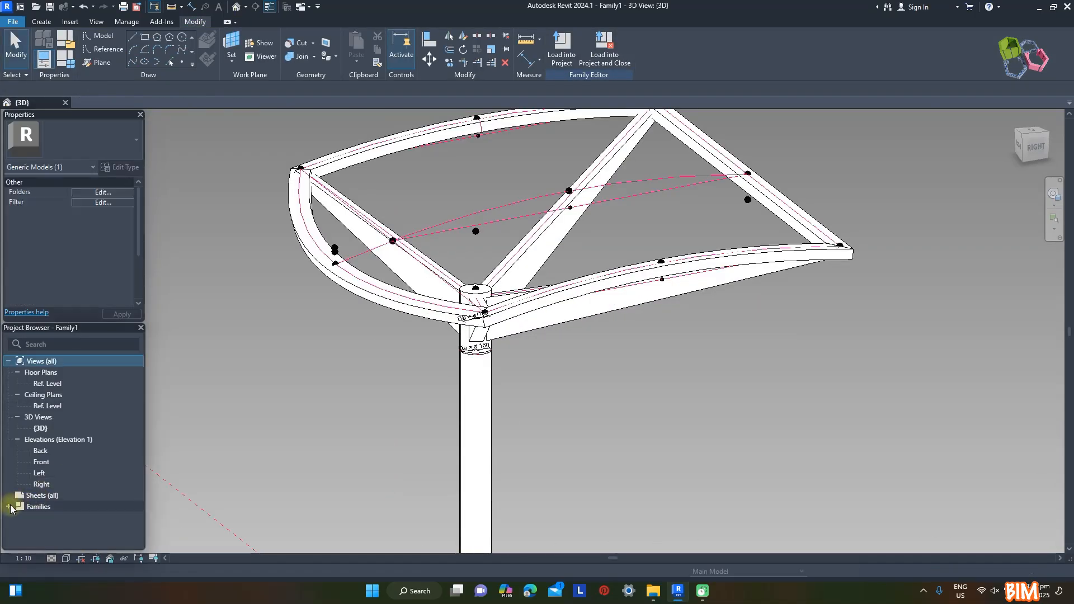
pyautogui.click(16, 533)
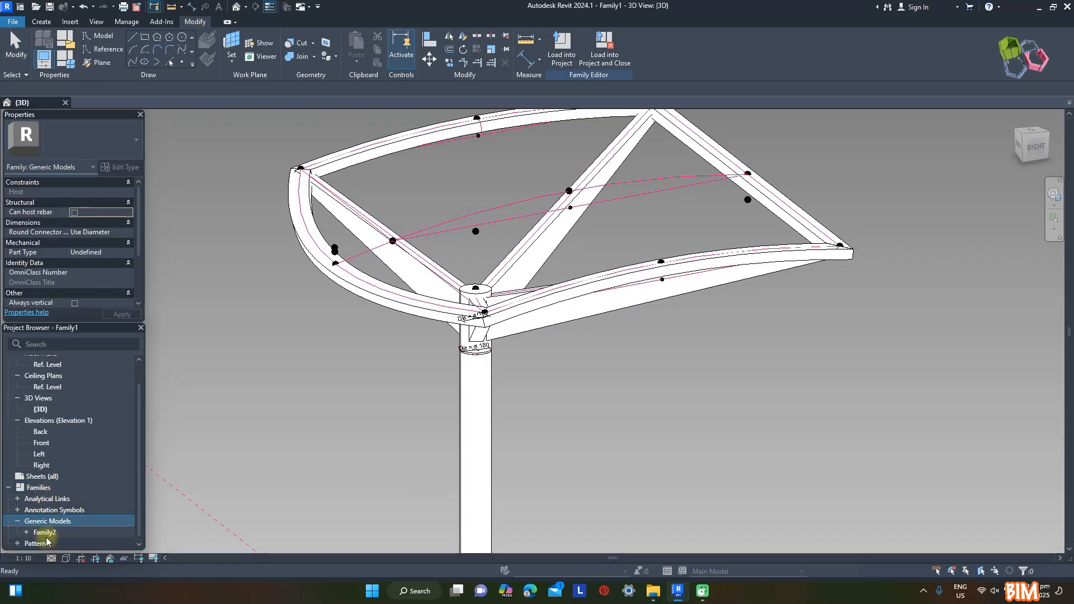
pyautogui.click(50, 534)
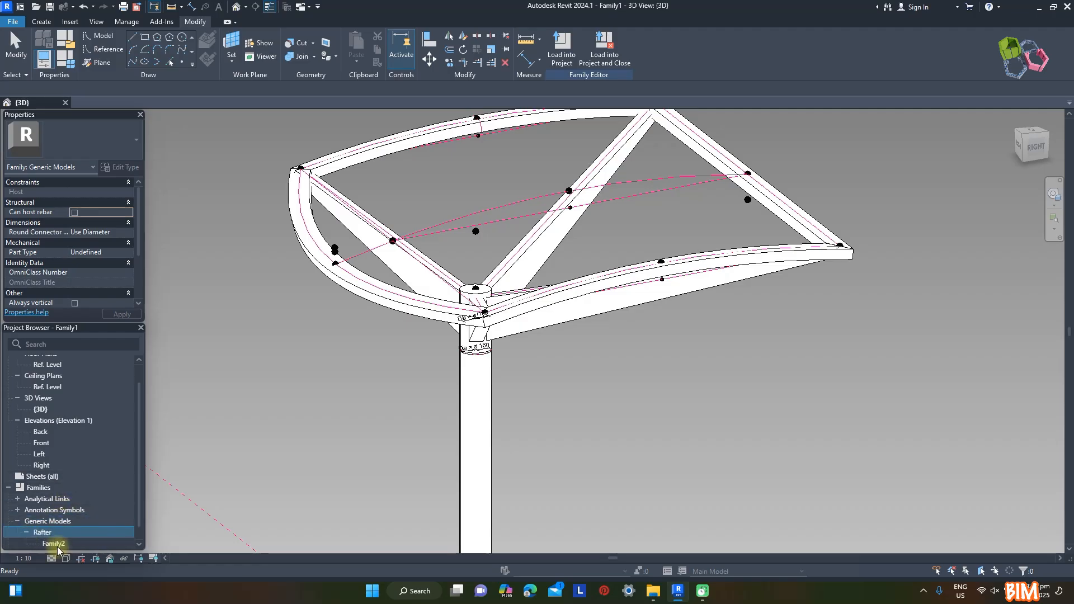
pyautogui.click(55, 543)
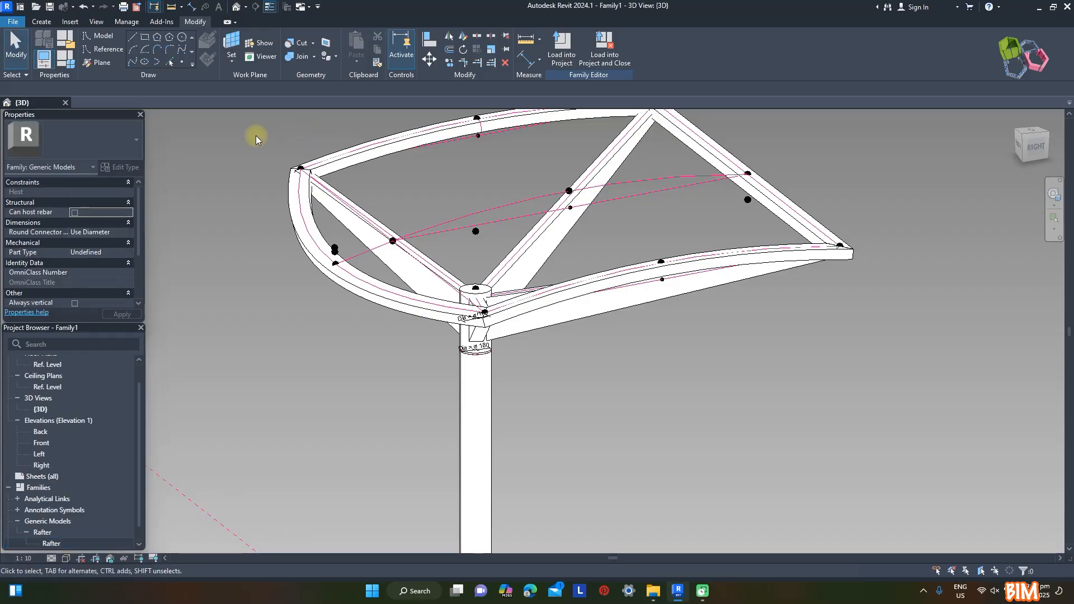
pyautogui.keyDown('shift'); pyautogui.moveTo(255, 137); pyautogui.dragTo(691, 425, button='middle'); pyautogui.keyUp('shift')
pyautogui.scroll(3, 482, 296)
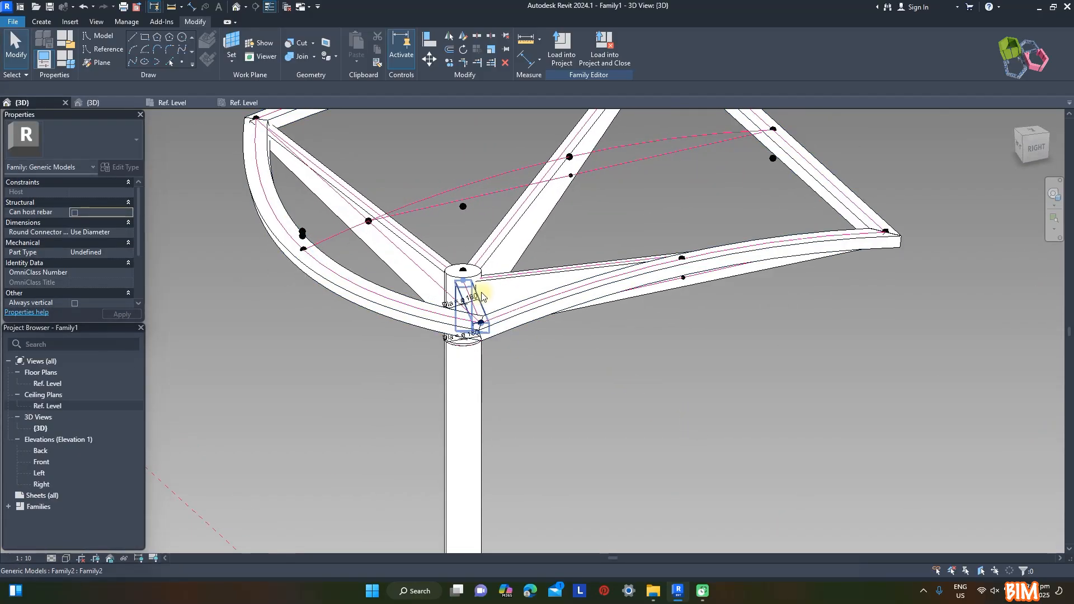
pyautogui.press('Escape')
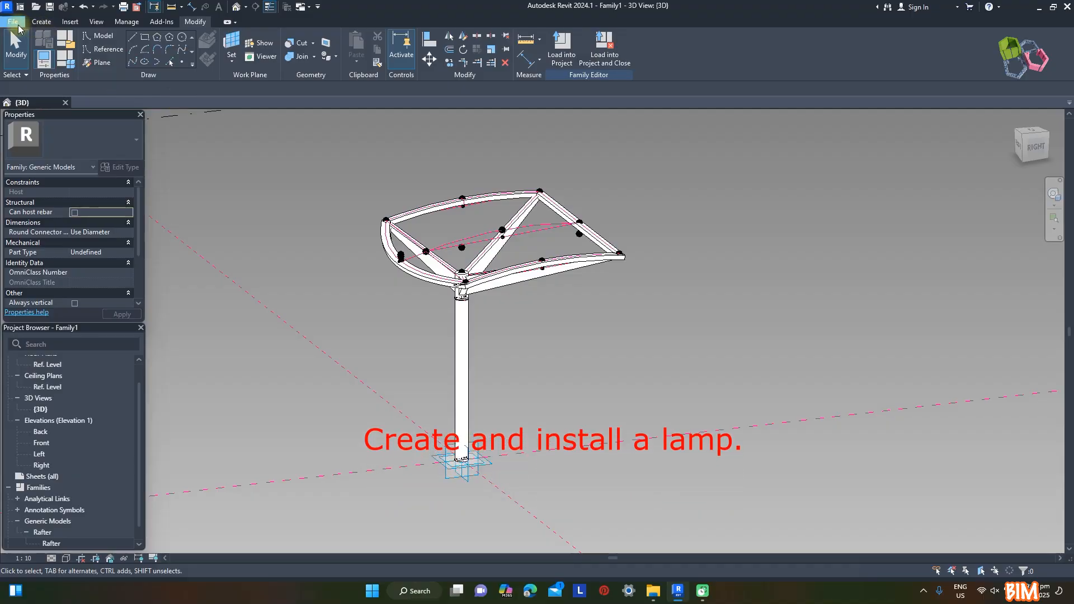
# Start a new family from the Metric Generic Model face based template
pyautogui.click(13, 21)
pyautogui.moveTo(27, 66)
pyautogui.click(163, 105)
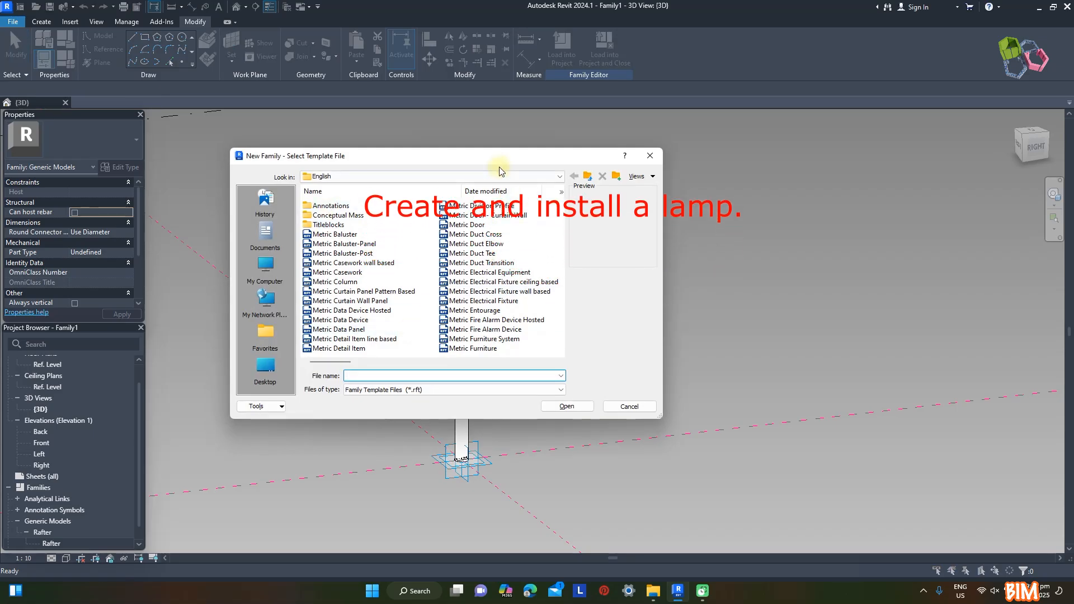
pyautogui.scroll(-2, 488, 274)
pyautogui.click(379, 227)
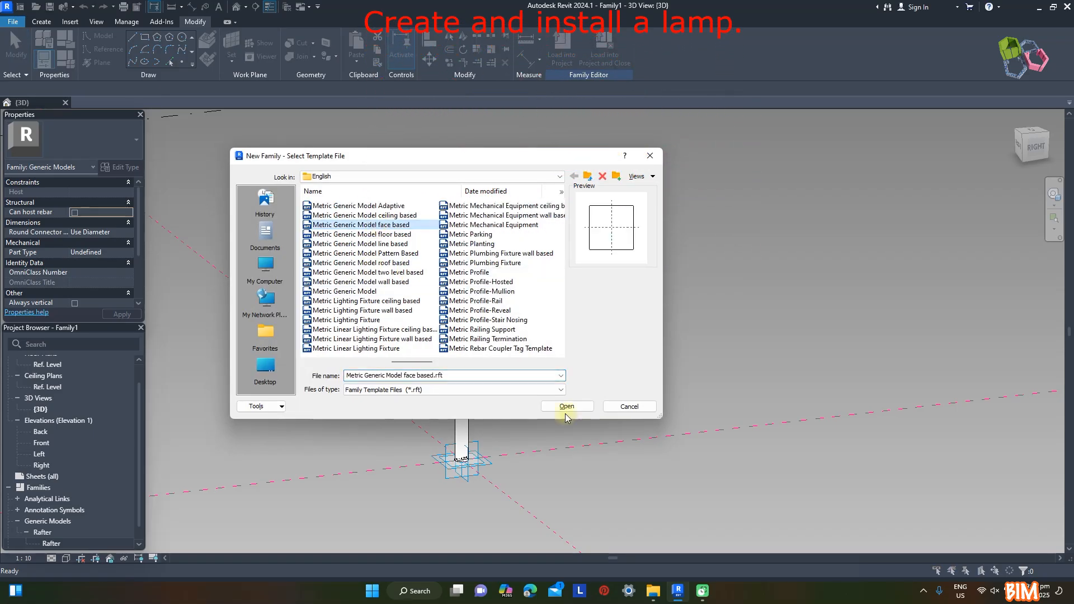
pyautogui.click(562, 405)
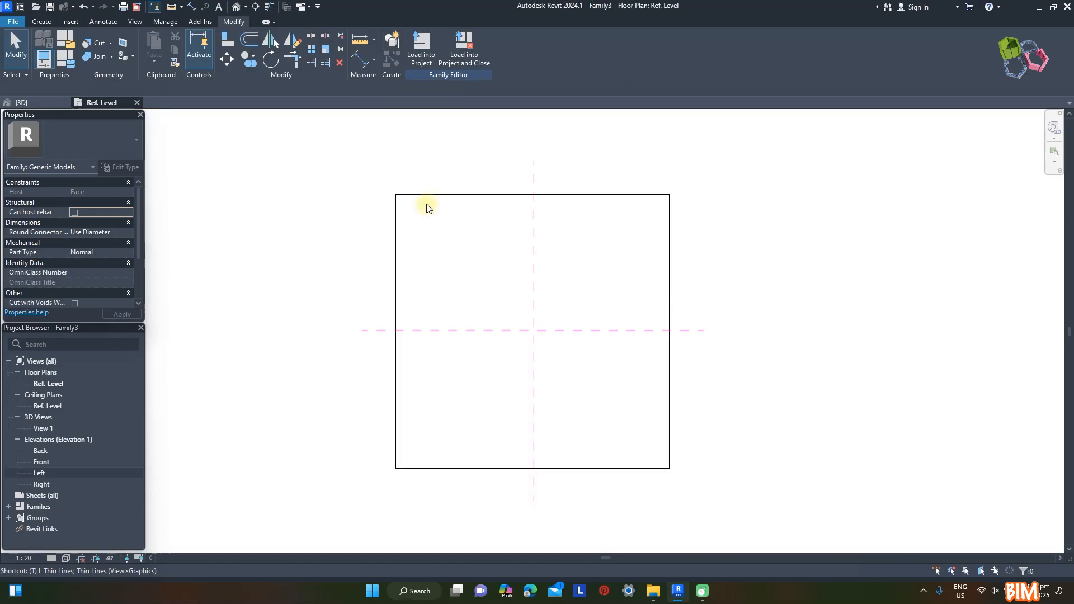
# Create an extrusion from a circle of radius 90 mm centred on the intersection of the two reference planes
pyautogui.click(41, 22)
pyautogui.click(96, 45)
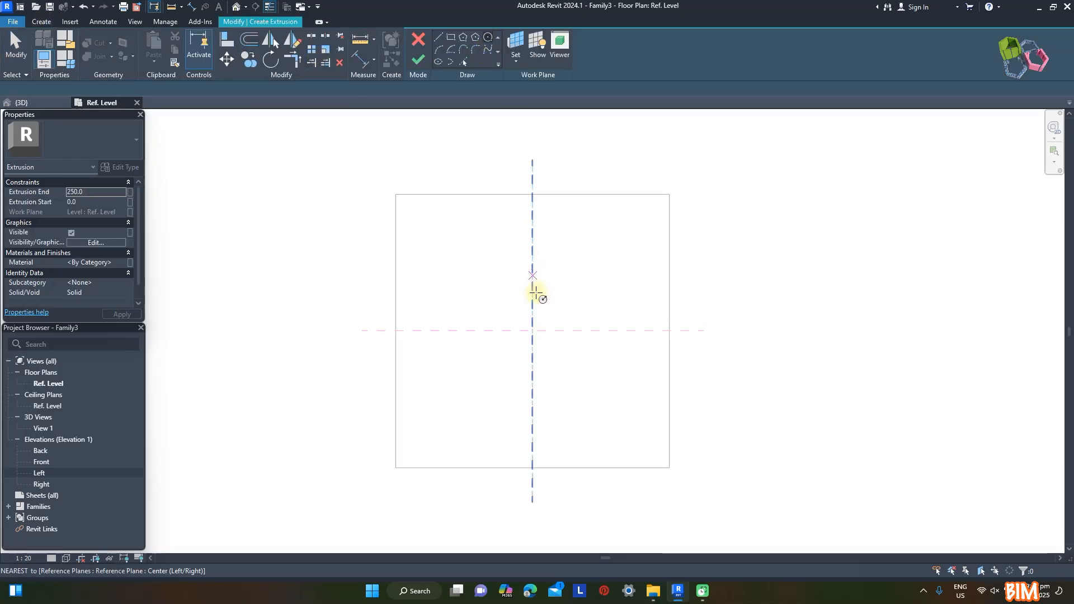
pyautogui.click(532, 331)
pyautogui.scroll(6, 555, 319)
pyautogui.write('90')
pyautogui.press('Return')
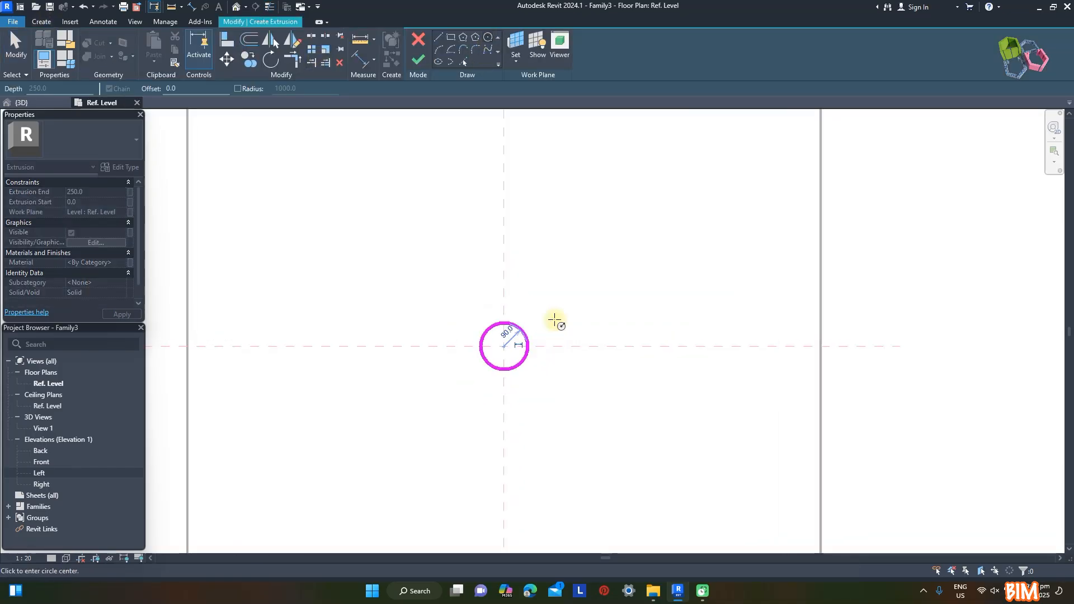
pyautogui.scroll(3, 554, 320)
pyautogui.scroll(-4, 526, 251)
pyautogui.click(418, 60)
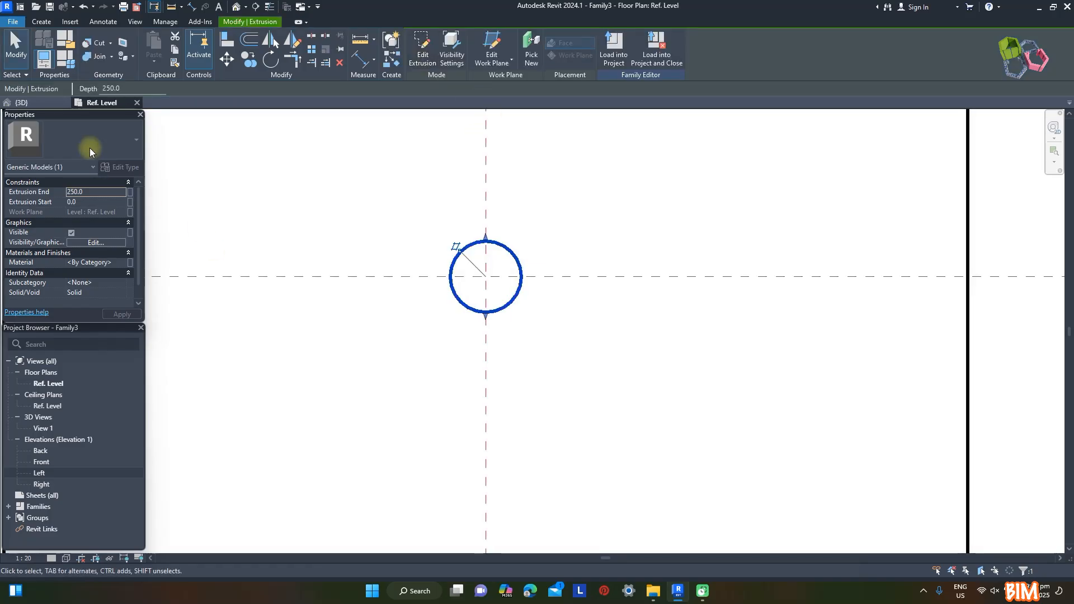
# In the Left elevation, set the circular base's extrusion start to 10 mm and its extrusion end to 60 mm
pyautogui.doubleClick(39, 473)
pyautogui.click(87, 201)
pyautogui.write('10')
pyautogui.scroll(3, 571, 338)
pyautogui.click(93, 191)
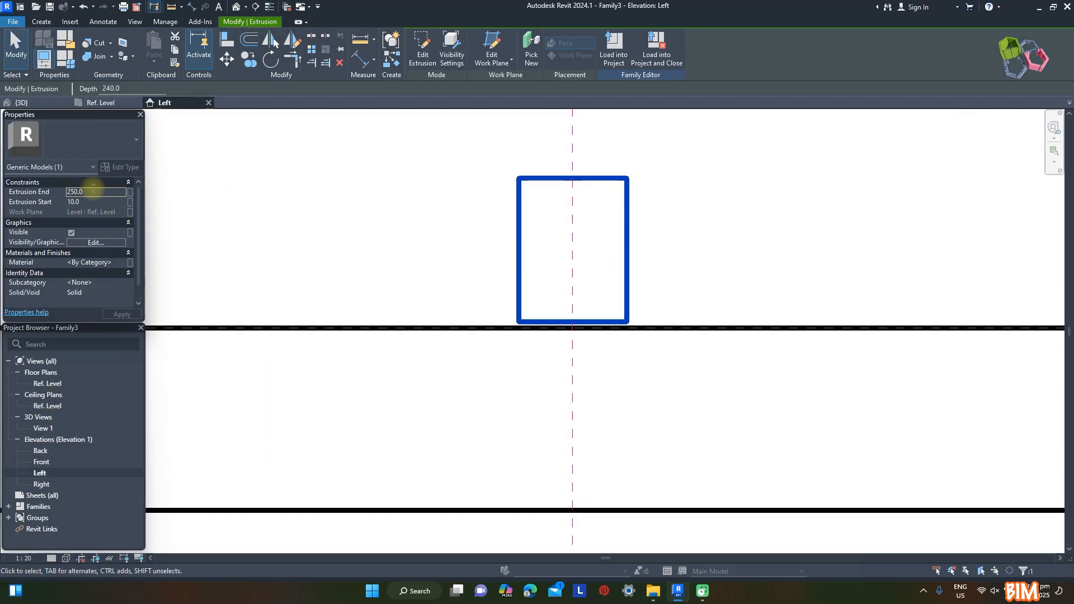
pyautogui.click(645, 230)
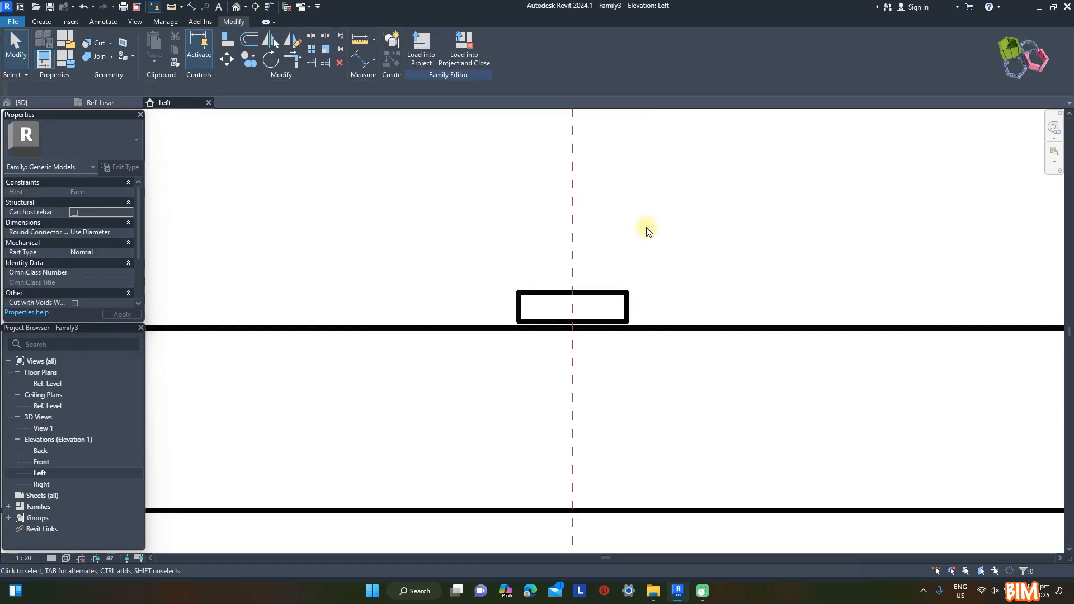
# Sketch a closed revolve profile with a rounded outer upper corner on the base, from its centre plane to its outer edge
pyautogui.scroll(-2, 569, 367)
pyautogui.click(41, 21)
pyautogui.click(146, 45)
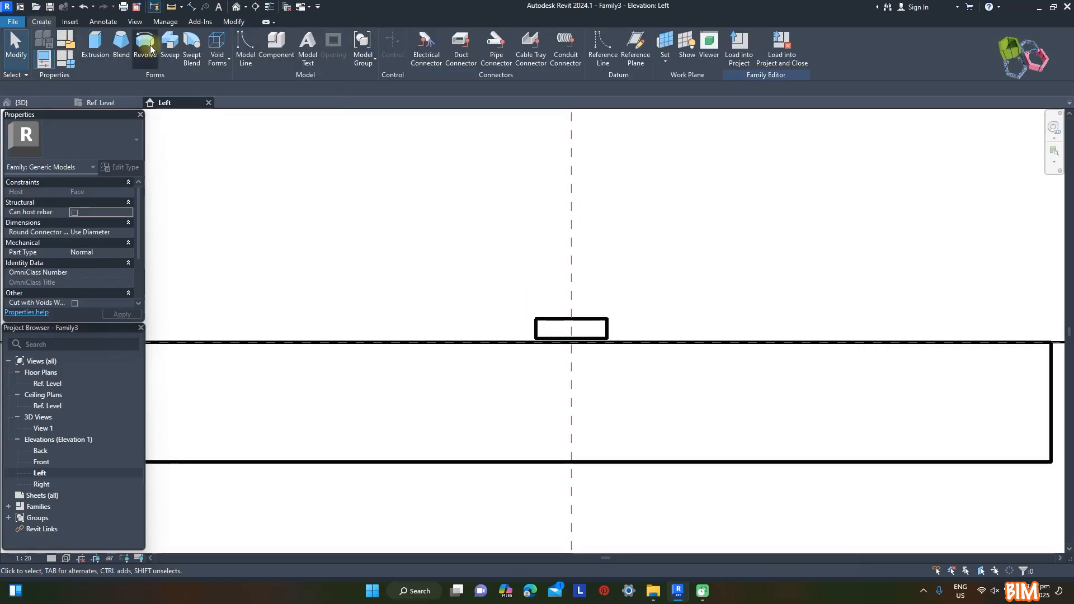
pyautogui.click(571, 319)
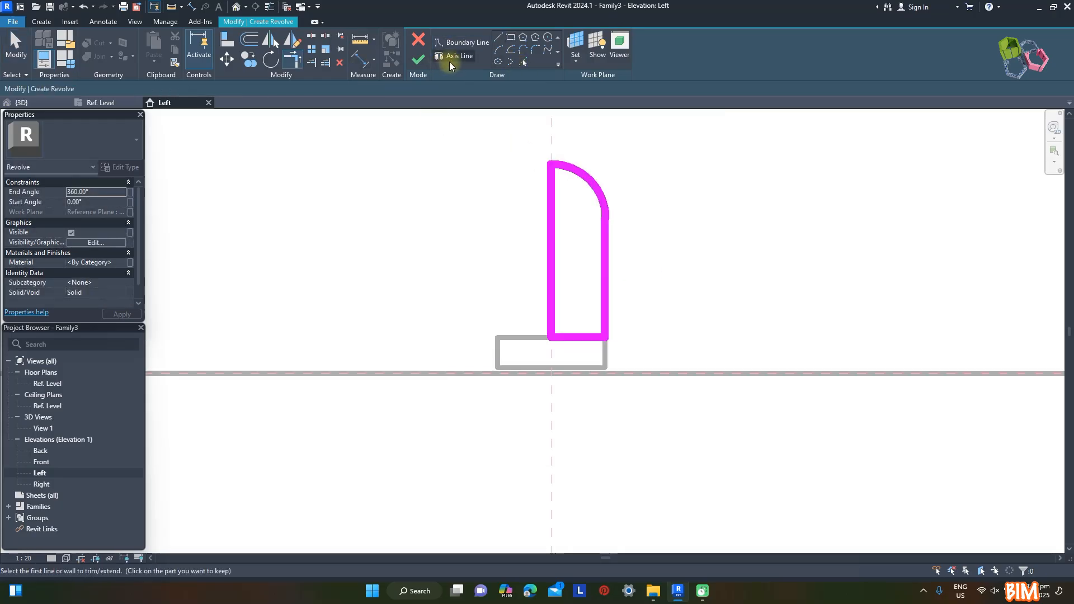
# Draw an axis line about 110 mm long down the centre plane and complete the 360° revolve as the lamp's dome
pyautogui.click(551, 337)
pyautogui.click(555, 407)
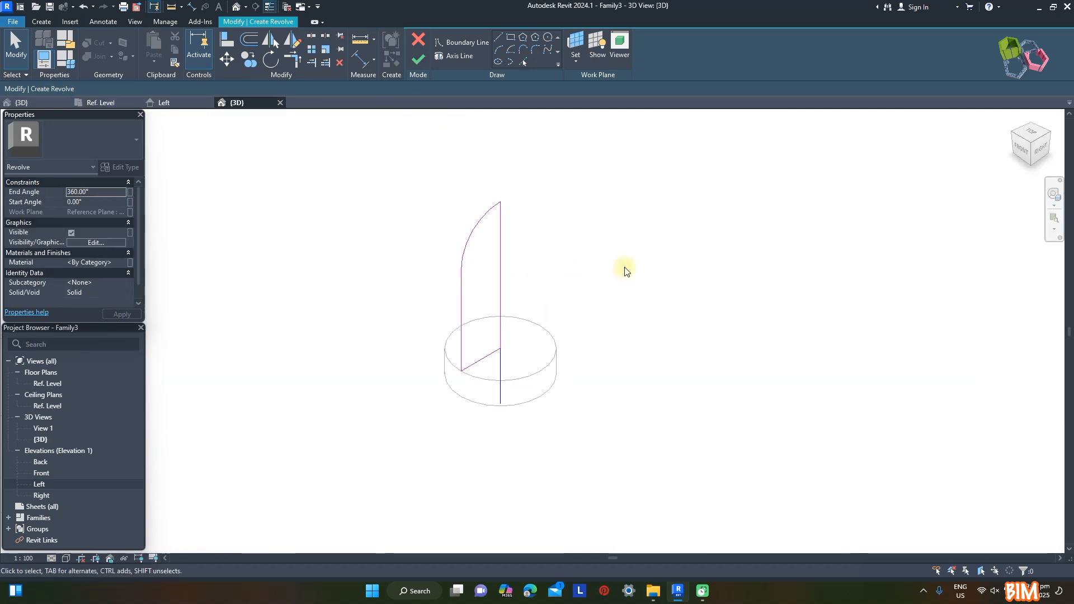
pyautogui.scroll(2, 532, 235)
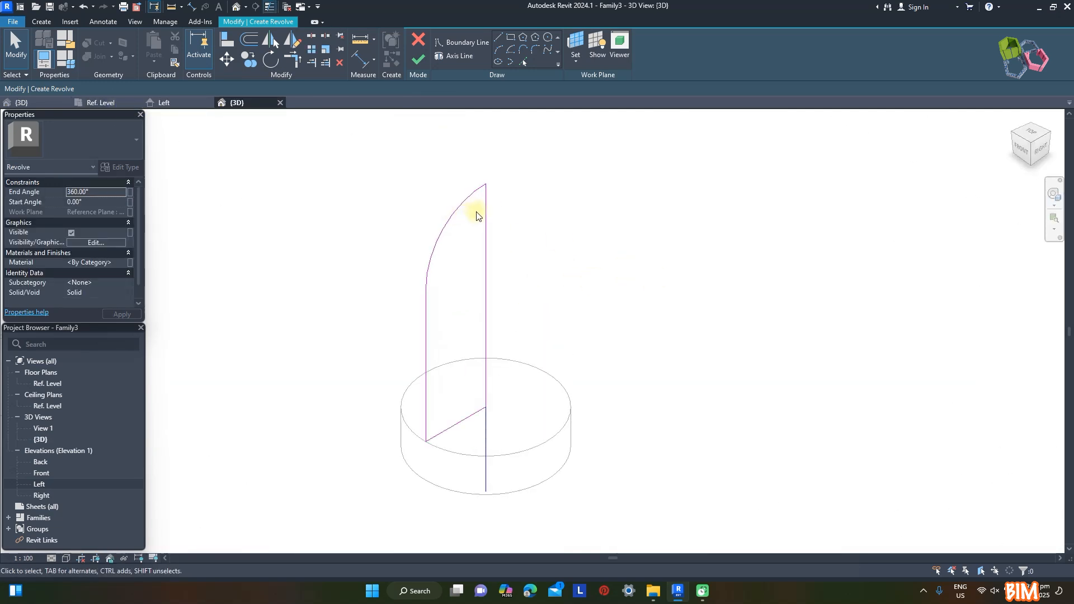
pyautogui.click(421, 59)
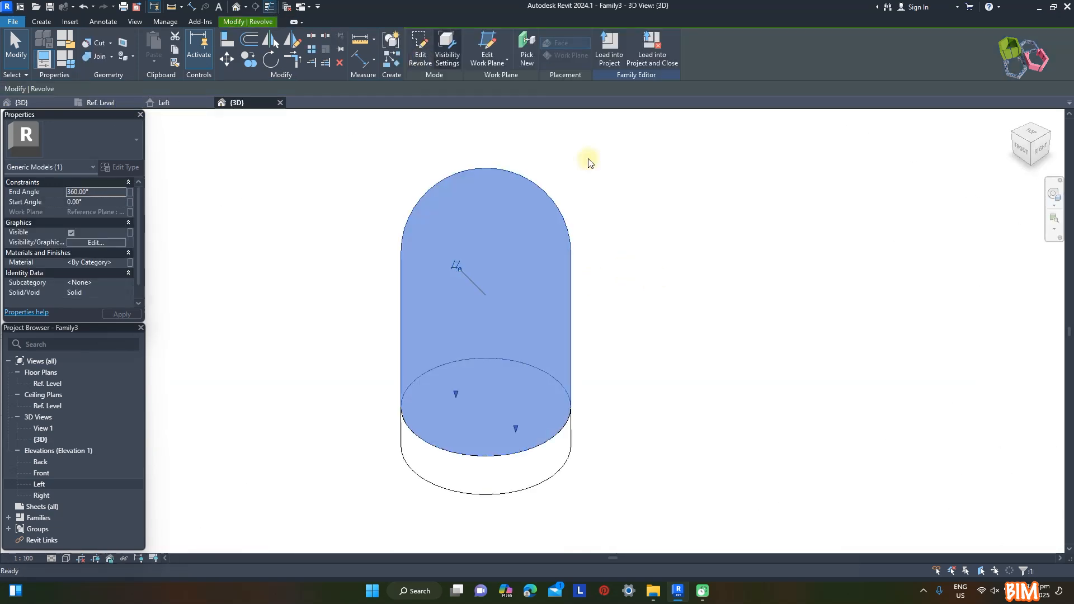
# Assign the Glass material to the revolved dome
pyautogui.click(122, 263)
pyautogui.click(130, 262)
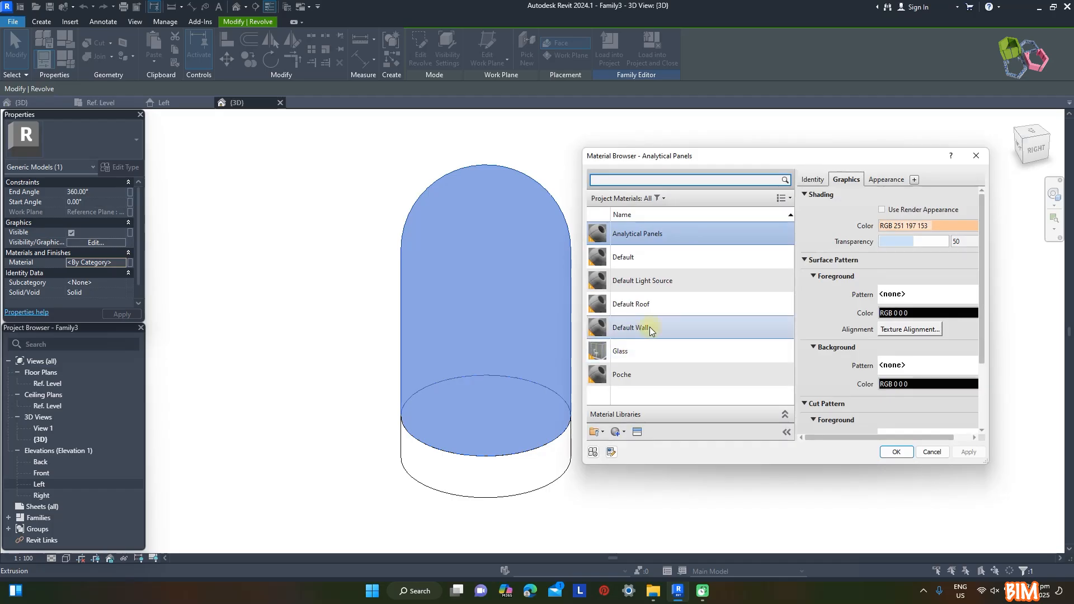
pyautogui.click(624, 351)
pyautogui.click(895, 451)
# Create a type material parameter named ST and associate it with the lamp base's material
pyautogui.click(455, 408)
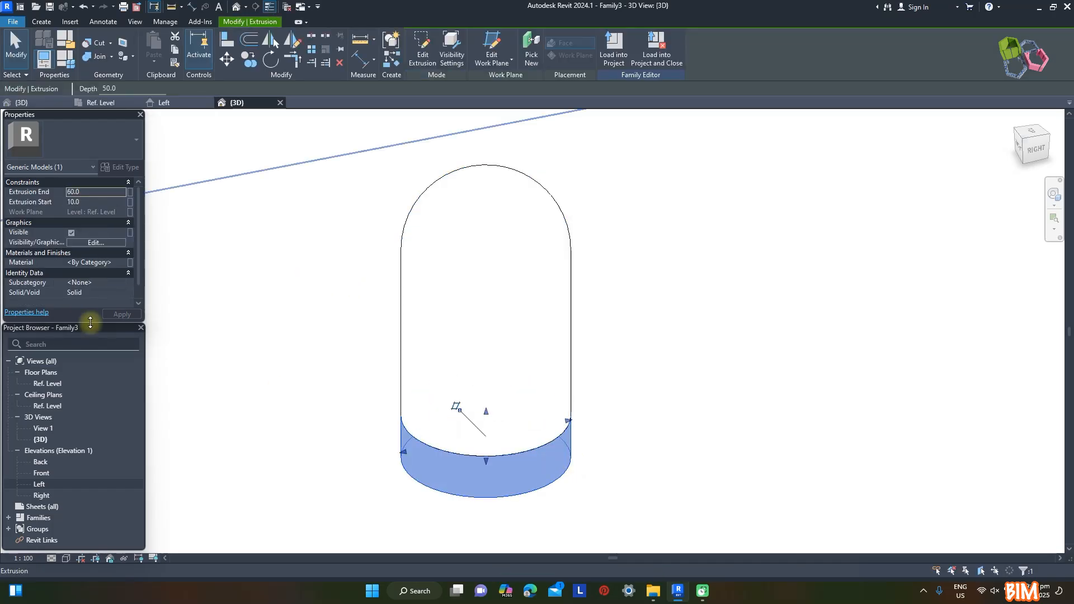
pyautogui.click(130, 262)
pyautogui.click(185, 359)
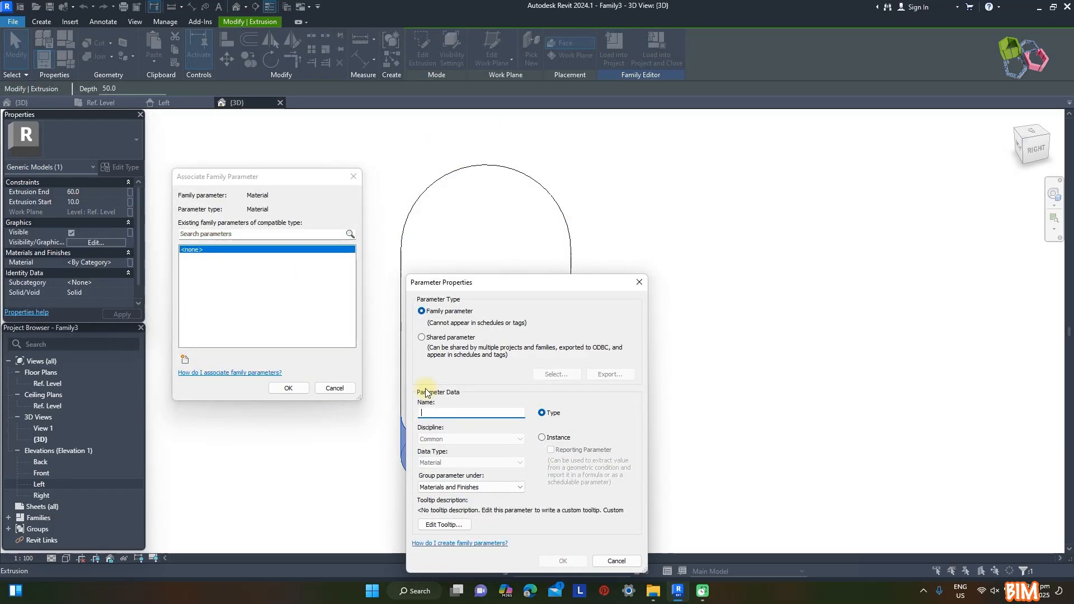
pyautogui.click(567, 561)
pyautogui.click(290, 389)
pyautogui.click(682, 353)
# Load the lamp family into Family1 and place it on the centre of the post's upper face
pyautogui.scroll(-1, 552, 205)
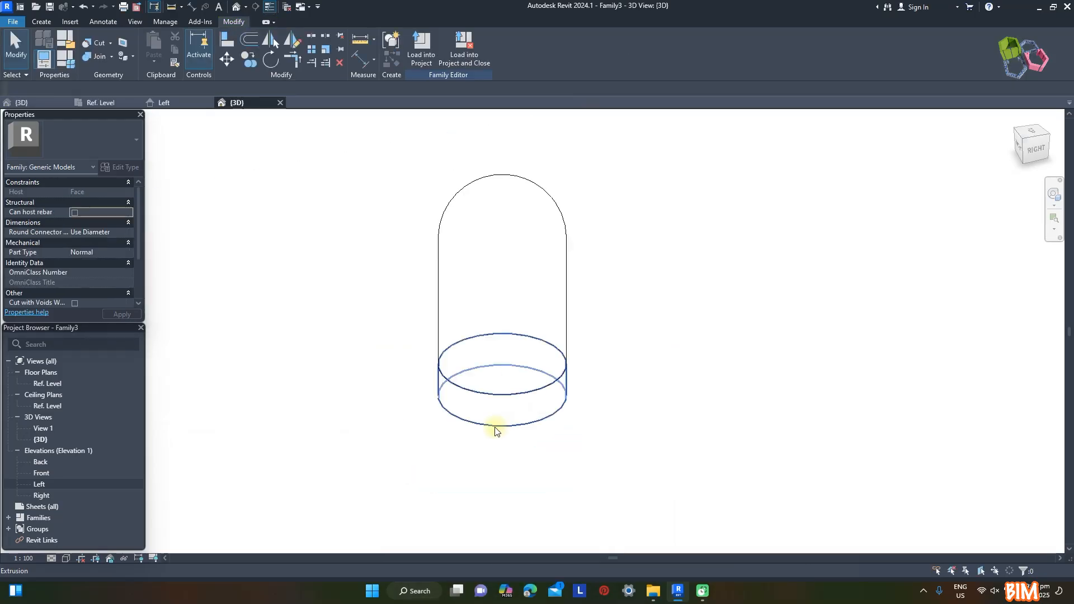
pyautogui.click(426, 45)
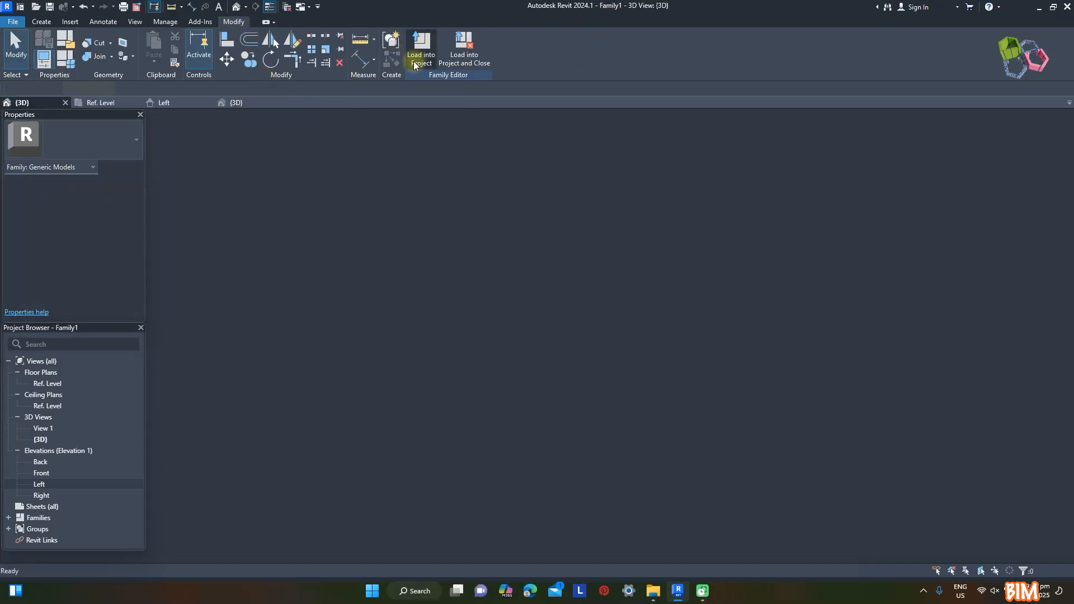
pyautogui.scroll(5, 395, 306)
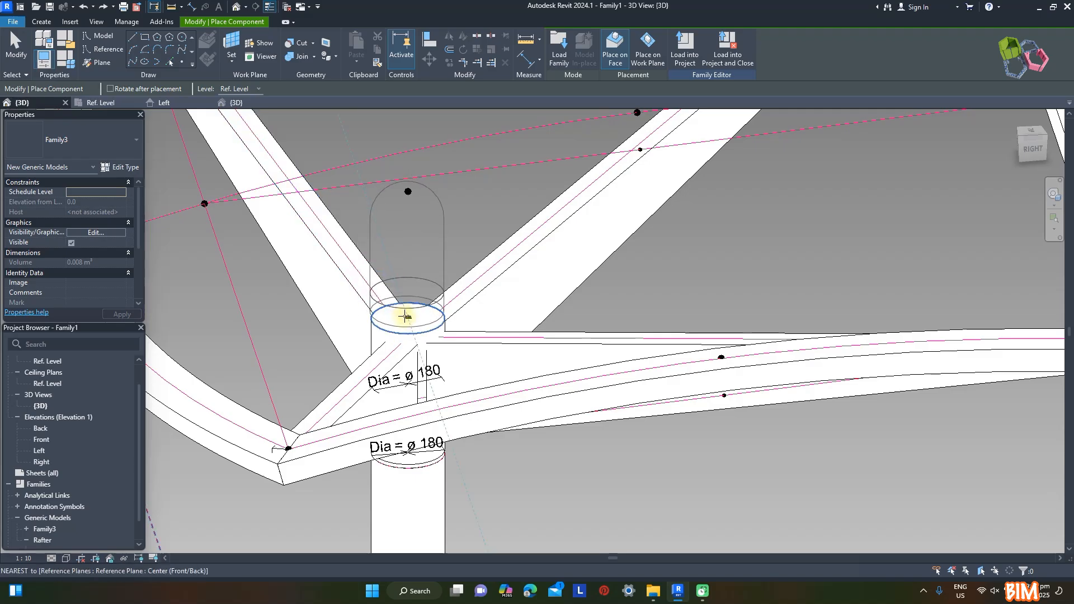
pyautogui.click(411, 313)
pyautogui.press('Escape')
pyautogui.press('Escape')
# Rename the loaded Family3 generic model family and its type to Lamp
pyautogui.keyDown('shift'); pyautogui.moveTo(623, 297); pyautogui.dragTo(673, 198, button='middle'); pyautogui.keyUp('shift')
pyautogui.scroll(-5, 472, 274)
pyautogui.keyDown('shift'); pyautogui.moveTo(643, 369); pyautogui.dragTo(661, 387, button='middle'); pyautogui.keyUp('shift')
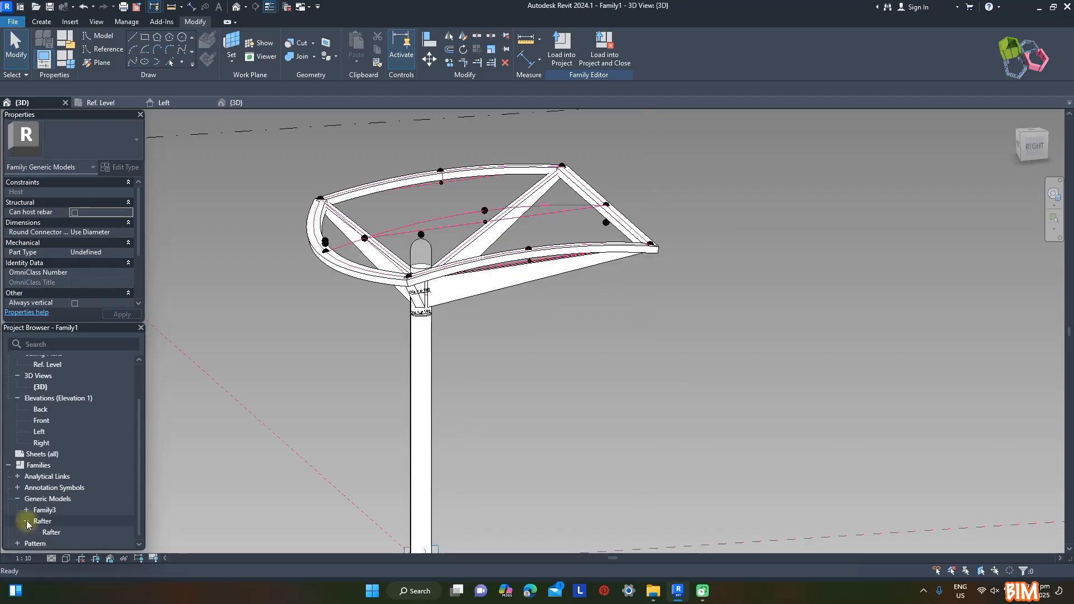
pyautogui.click(26, 521)
pyautogui.click(28, 522)
pyautogui.click(53, 520)
pyautogui.click(56, 532)
pyautogui.click(56, 532)
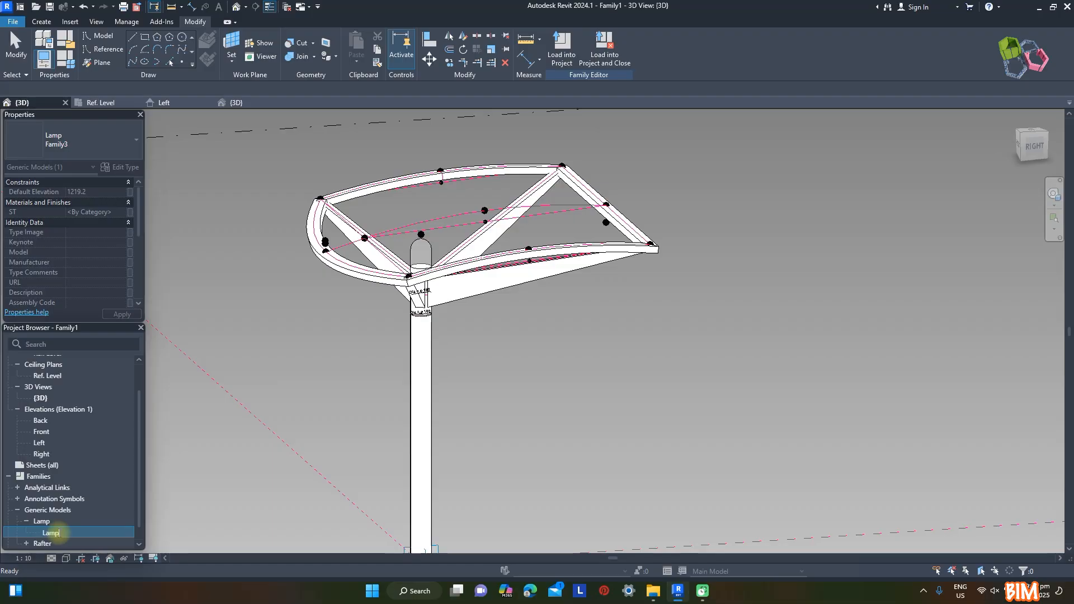
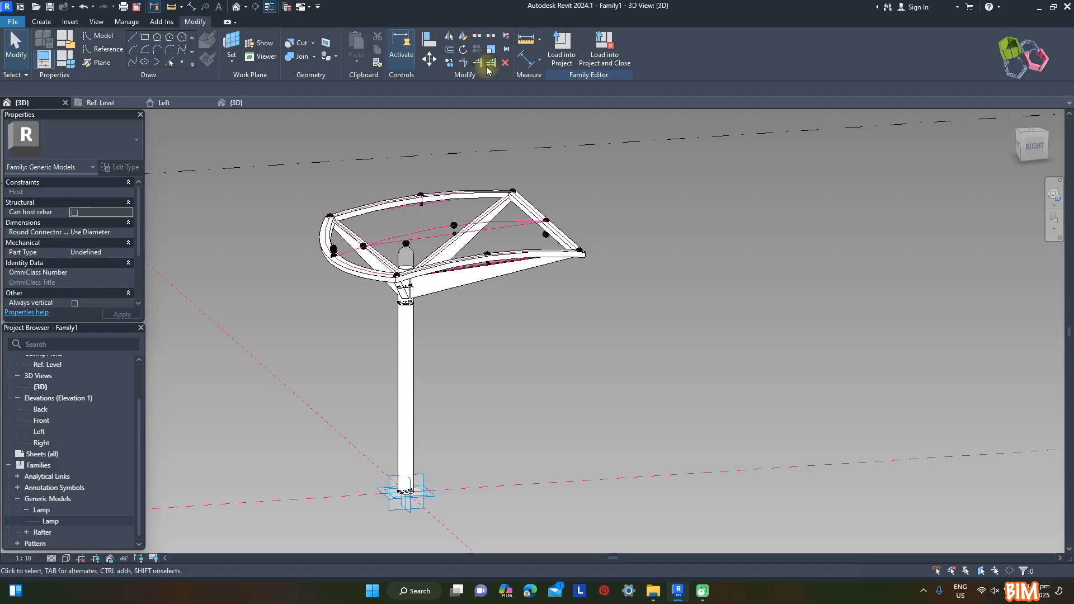
# Save the canopy family under the name Modular Bus Shelter
pyautogui.click(13, 21)
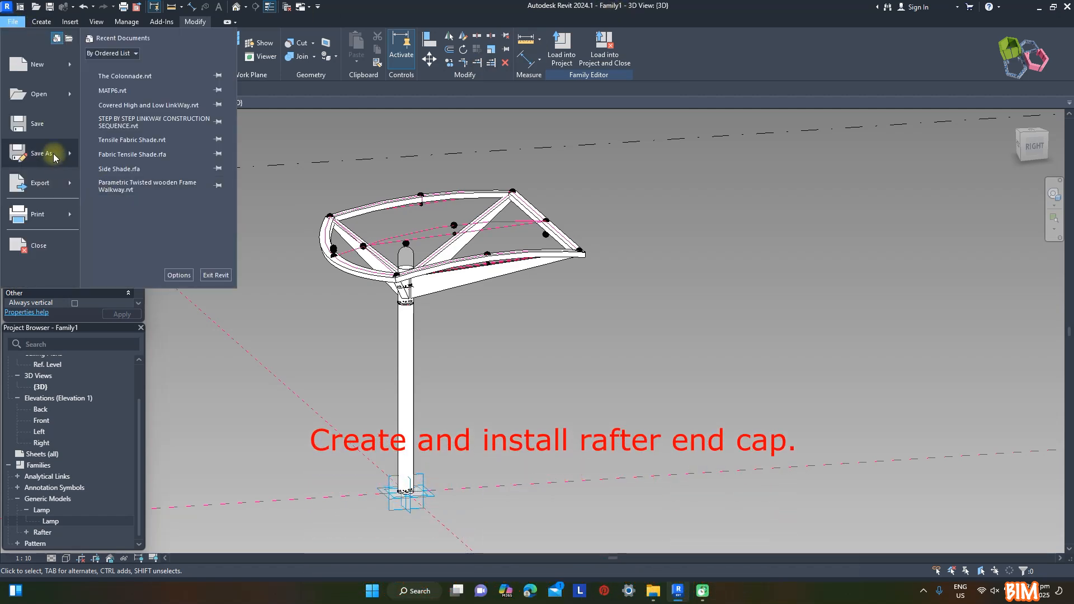
pyautogui.click(151, 148)
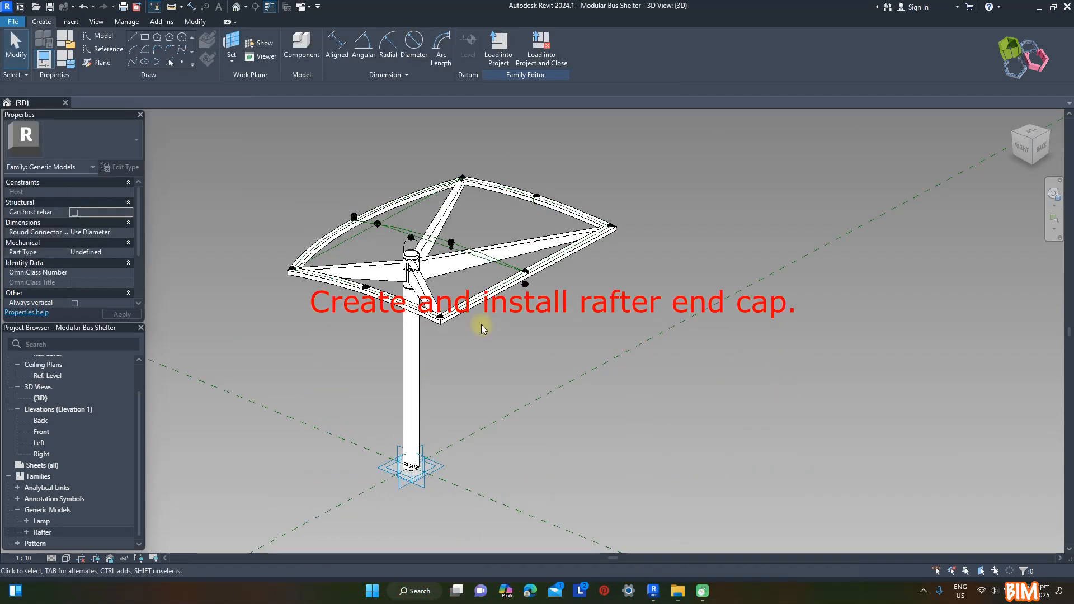
# Start a new family from the face-based metric generic model template for the rafter end cap
pyautogui.click(455, 311)
pyautogui.scroll(5, 448, 199)
pyautogui.scroll(-4, 730, 224)
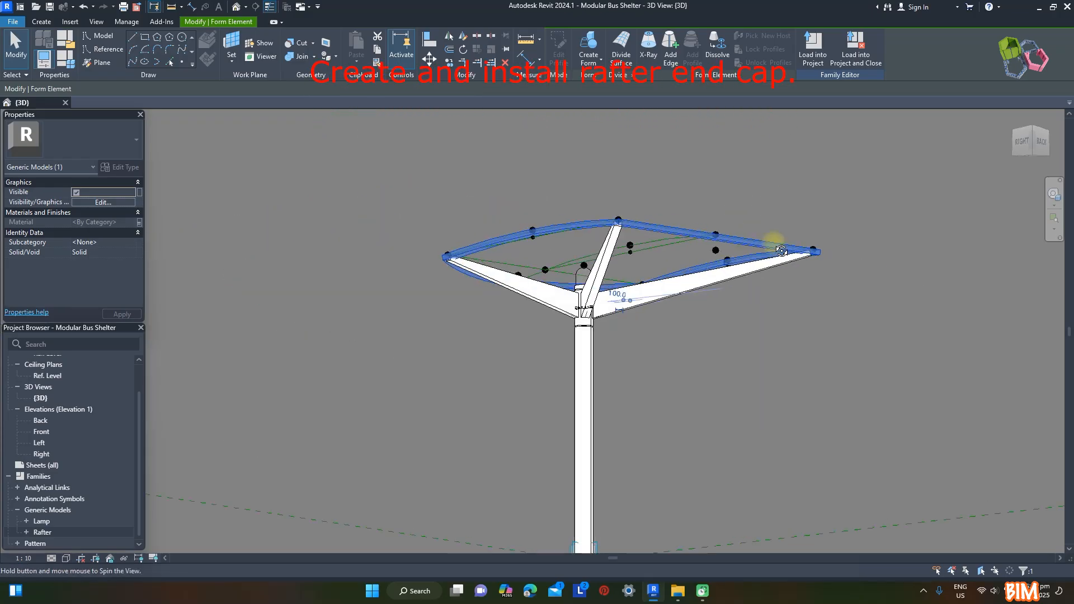
pyautogui.keyDown('shift'); pyautogui.moveTo(784, 207); pyautogui.dragTo(807, 177, button='middle'); pyautogui.keyUp('shift')
pyautogui.click(807, 177)
pyautogui.click(13, 22)
pyautogui.moveTo(31, 73)
pyautogui.click(120, 97)
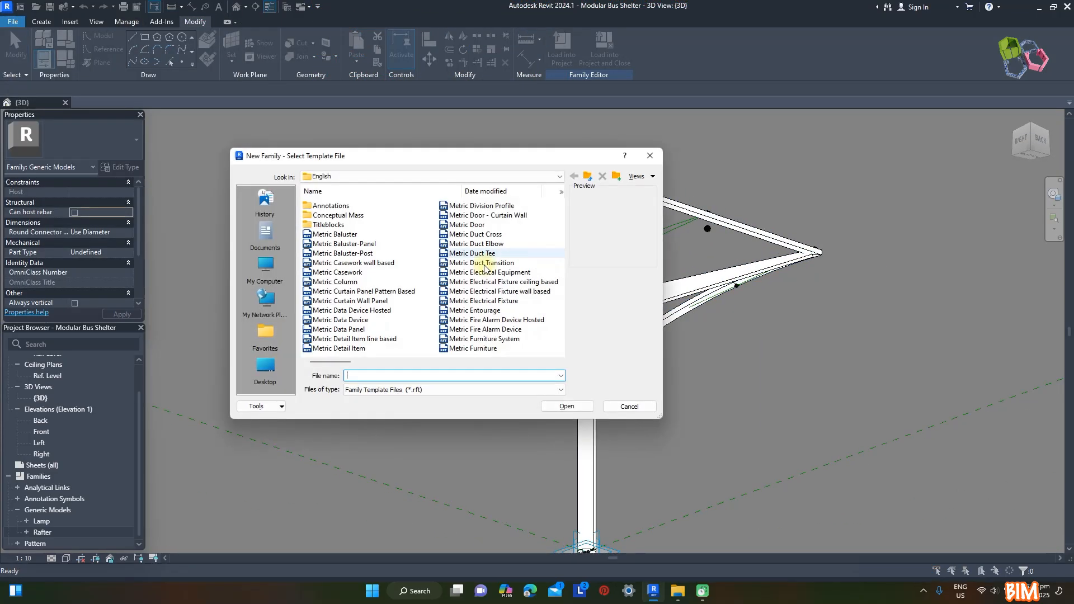
pyautogui.click(363, 225)
pyautogui.click(566, 406)
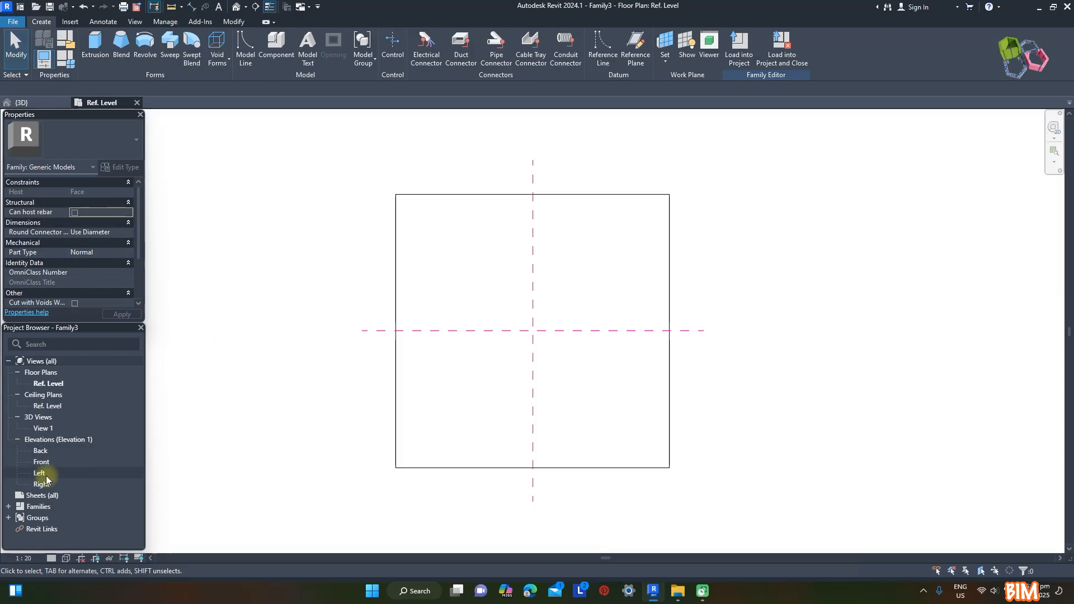
# In the Left elevation, start a Revolve and sketch a quarter-circle boundary below the host face at the centre reference plane
pyautogui.doubleClick(40, 473)
pyautogui.moveTo(568, 452); pyautogui.dragTo(578, 314, button='middle')
pyautogui.scroll(-1, 486, 288)
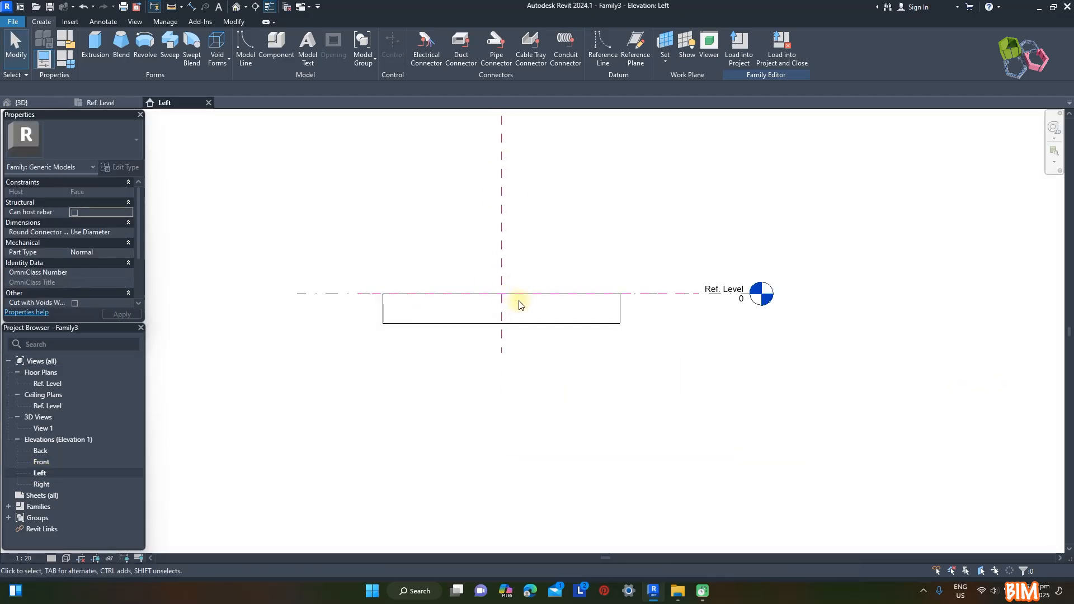
pyautogui.click(145, 45)
pyautogui.click(514, 54)
pyautogui.click(502, 294)
pyautogui.scroll(4, 497, 298)
pyautogui.click(494, 290)
pyautogui.scroll(1, 503, 297)
pyautogui.scroll(2, 503, 297)
pyautogui.click(503, 298)
# Draw the revolve axis along the vertical centre reference plane and finish the 360° revolve
pyautogui.click(499, 38)
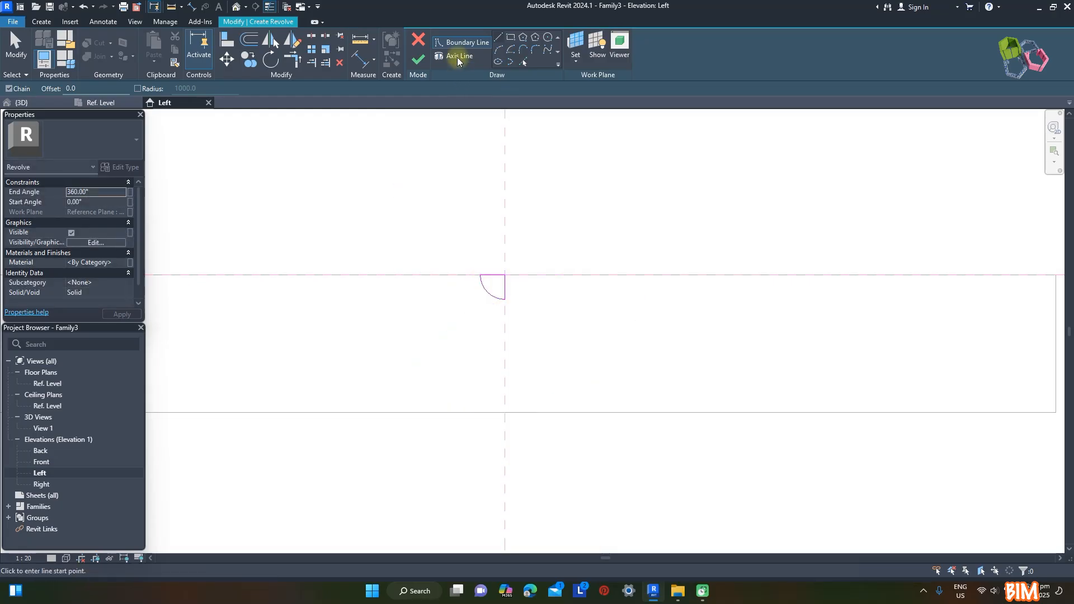
pyautogui.click(512, 41)
pyautogui.click(505, 243)
pyautogui.click(418, 60)
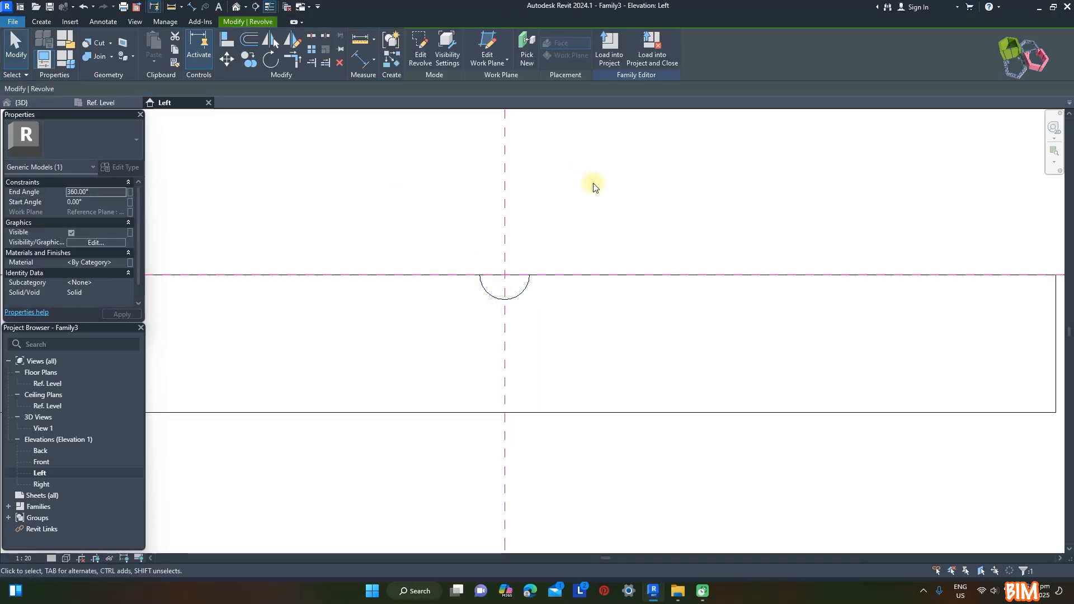
pyautogui.click(594, 184)
# Create a type material parameter named ST and associate it with the revolved cap's material
pyautogui.click(237, 7)
pyautogui.scroll(4, 547, 314)
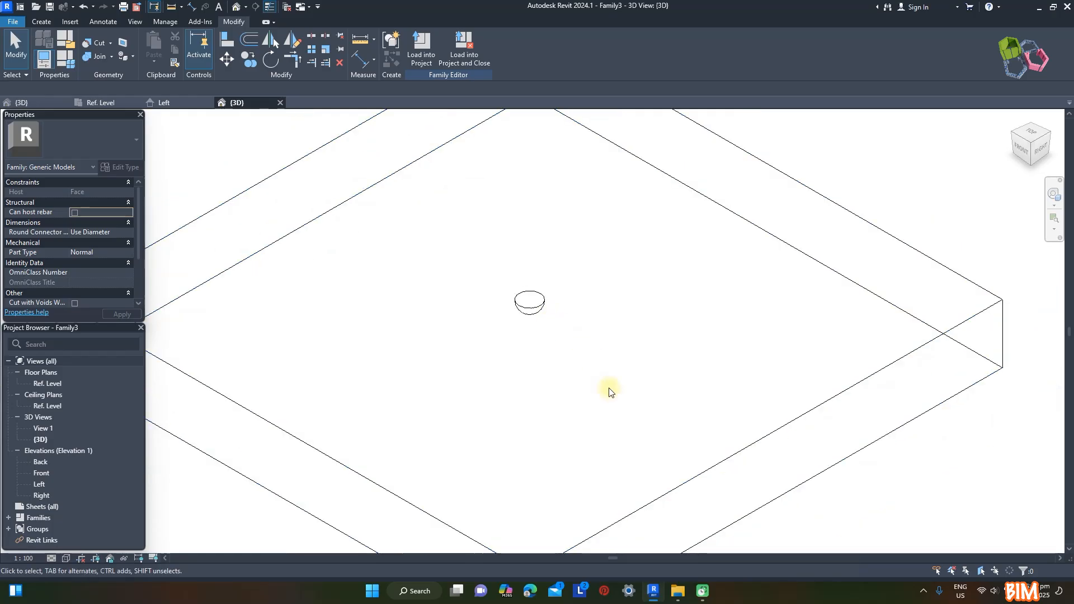
pyautogui.click(535, 312)
pyautogui.click(130, 262)
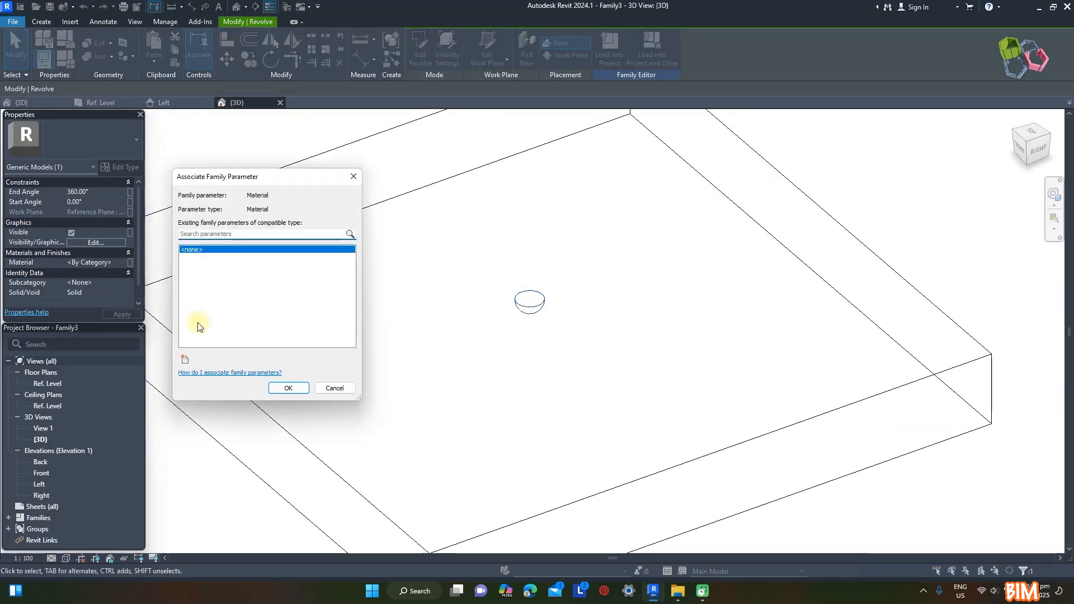
pyautogui.click(185, 359)
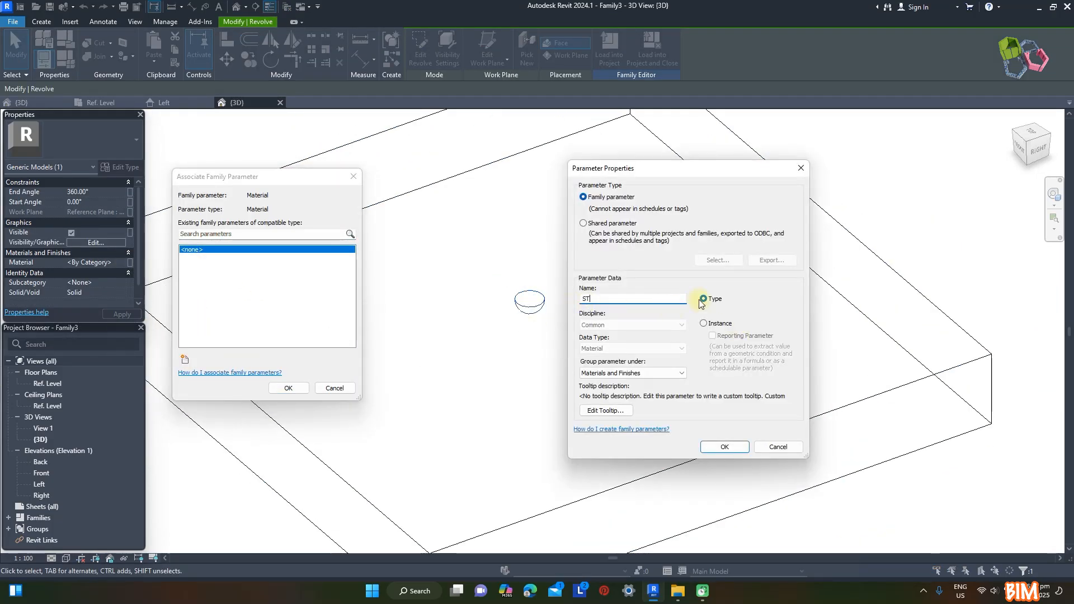
pyautogui.click(724, 446)
pyautogui.click(288, 388)
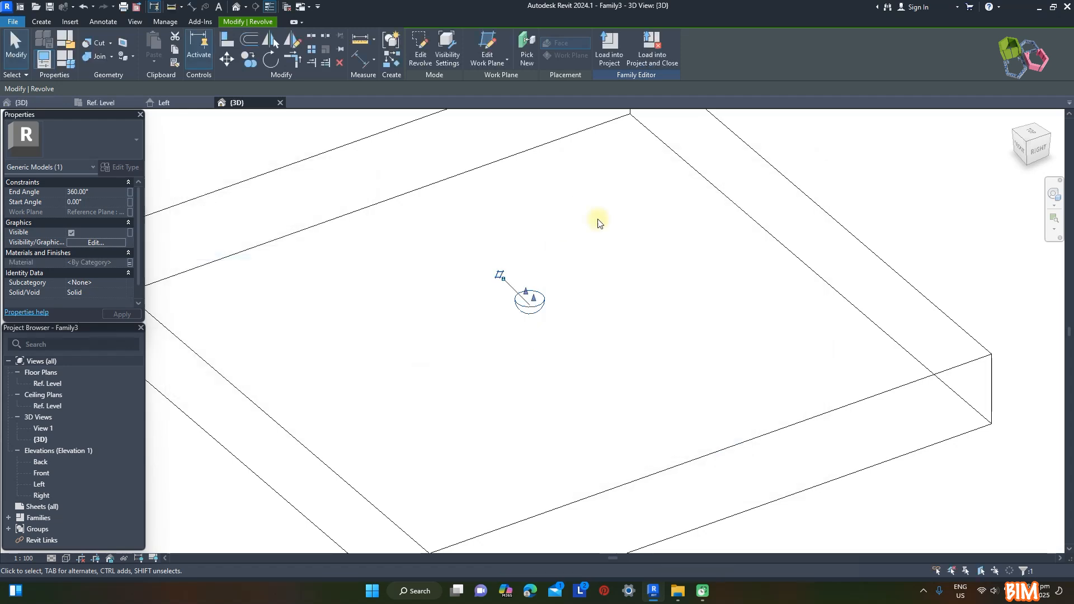
pyautogui.click(597, 218)
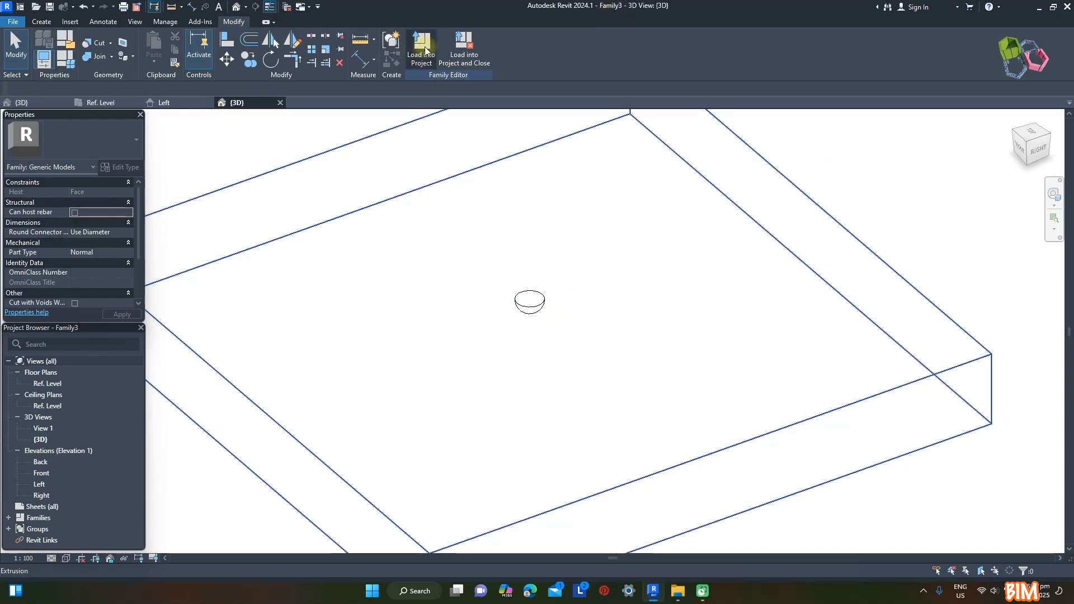
# Load the cap family into Modular Bus Shelter and place it on the roof-edge frame at a rafter end
pyautogui.click(425, 51)
pyautogui.scroll(5, 713, 149)
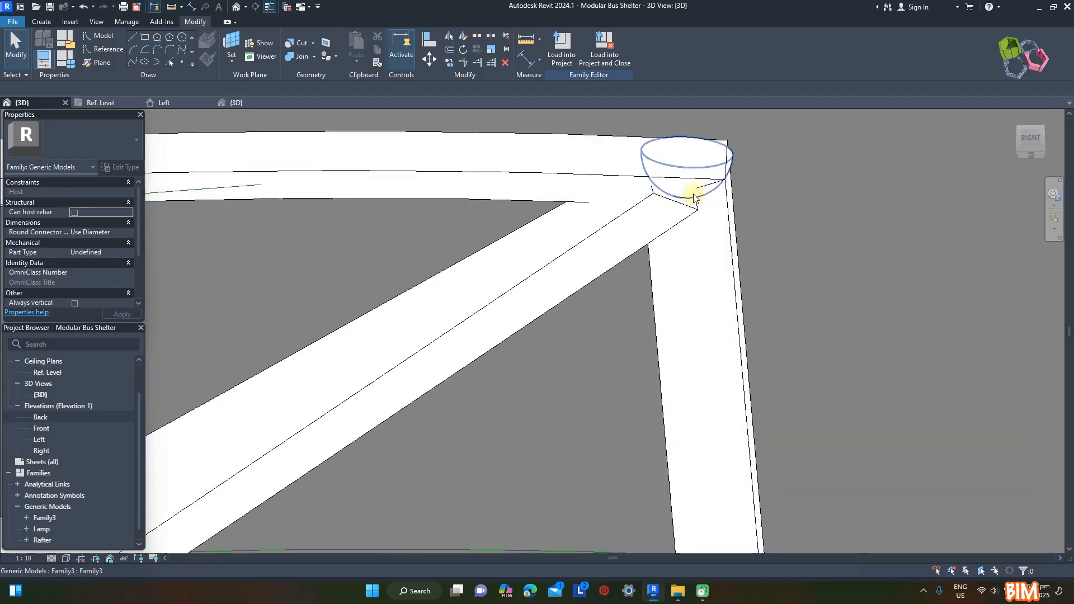
pyautogui.scroll(-3, 693, 198)
pyautogui.keyDown('shift'); pyautogui.moveTo(781, 198); pyautogui.dragTo(783, 435, button='middle'); pyautogui.keyUp('shift')
pyautogui.scroll(-3, 789, 357)
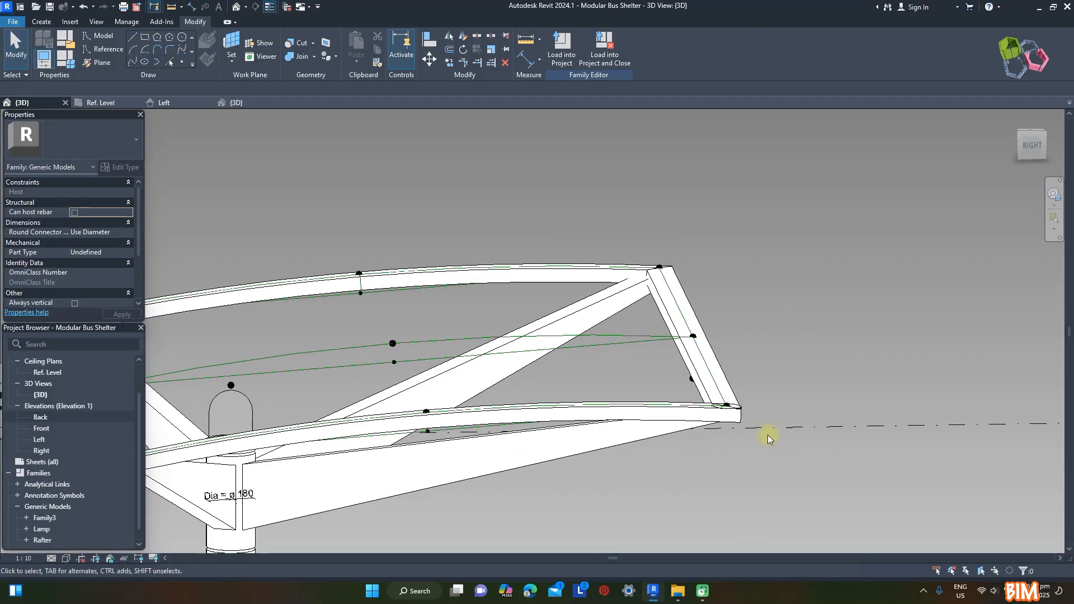
pyautogui.scroll(3, 756, 426)
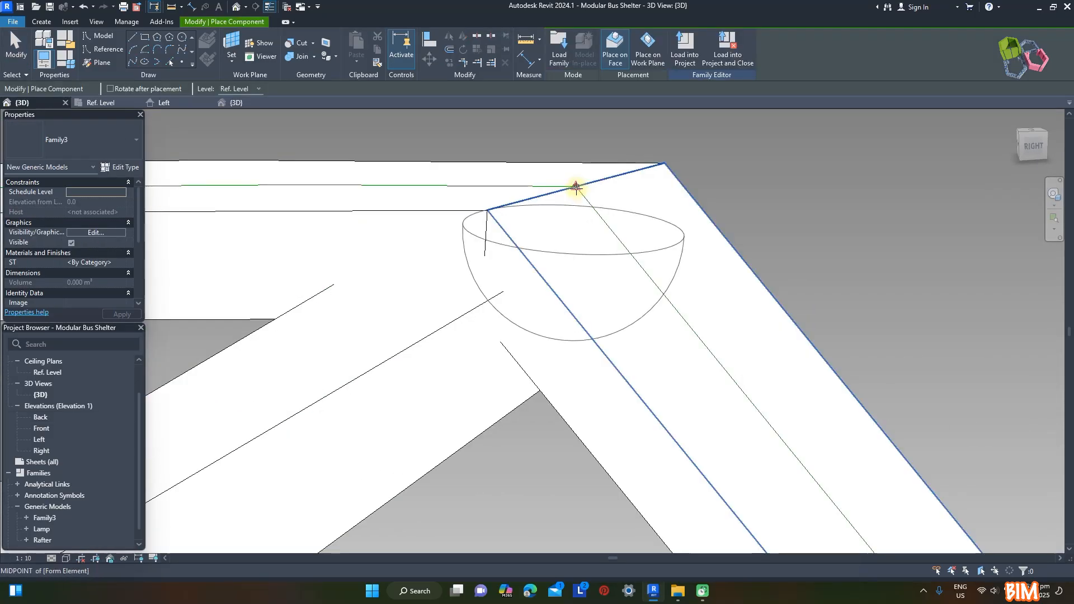
pyautogui.click(575, 187)
# Place caps at the remaining corners of the roof-edge frame where the rafters end
pyautogui.scroll(-5, 732, 193)
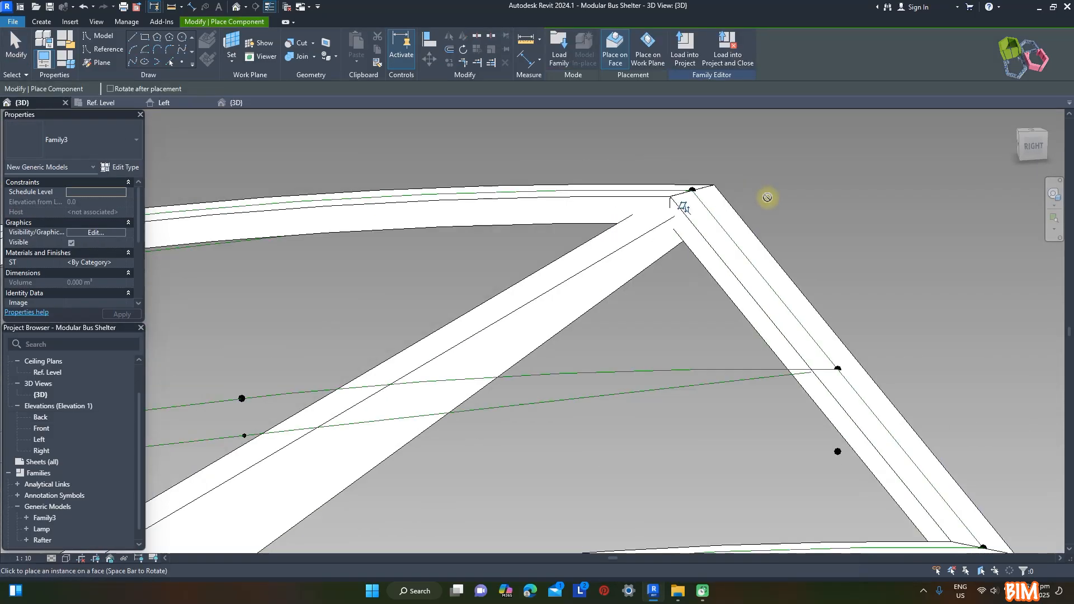
pyautogui.scroll(-5, 767, 196)
pyautogui.scroll(5, 597, 242)
pyautogui.click(394, 158)
pyautogui.scroll(-5, 406, 174)
pyautogui.scroll(5, 518, 313)
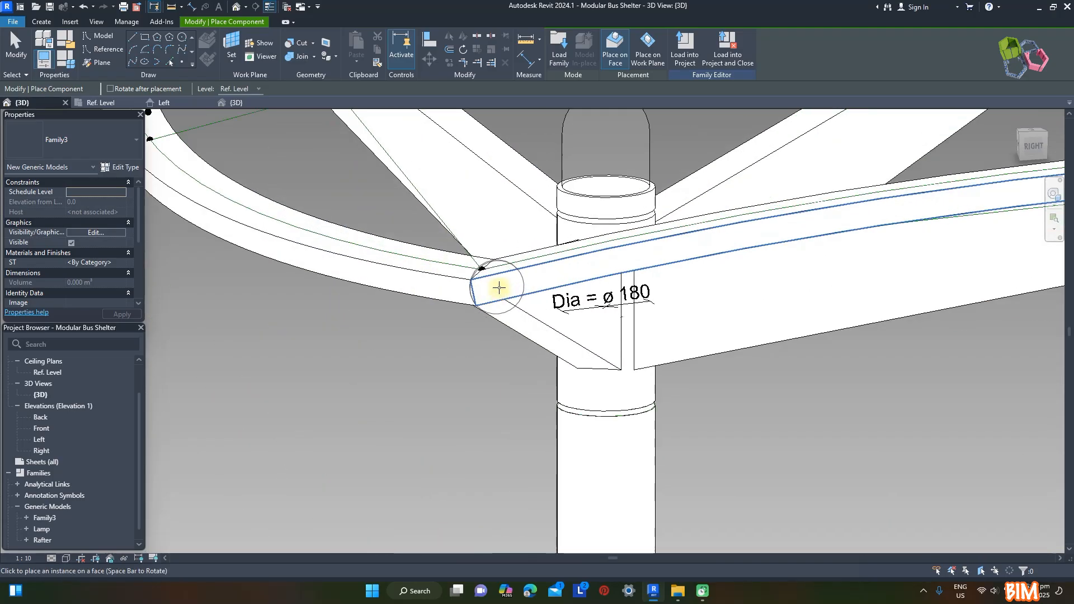
pyautogui.click(478, 264)
pyautogui.press('Escape')
# Rename the loaded Family3 generic model family and its type to End Cap
pyautogui.keyDown('shift'); pyautogui.moveTo(443, 283); pyautogui.dragTo(585, 239, button='middle'); pyautogui.keyUp('shift')
pyautogui.scroll(6, 415, 161)
pyautogui.scroll(-4, 503, 267)
pyautogui.keyDown('shift'); pyautogui.moveTo(531, 268); pyautogui.dragTo(777, 181, button='middle'); pyautogui.keyUp('shift')
pyautogui.scroll(-3, 776, 185)
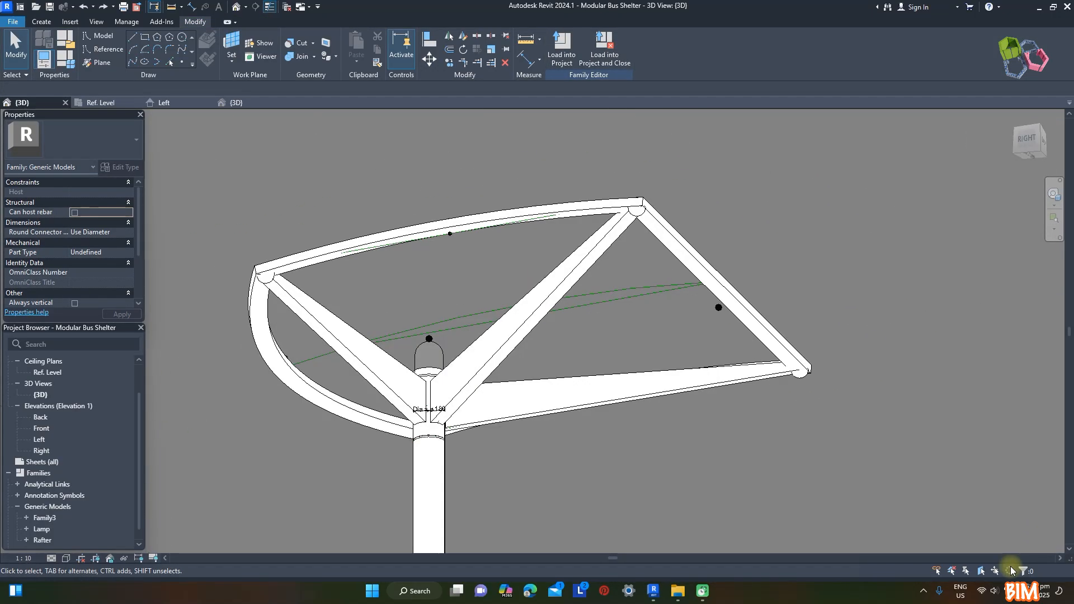
pyautogui.scroll(-2, 610, 169)
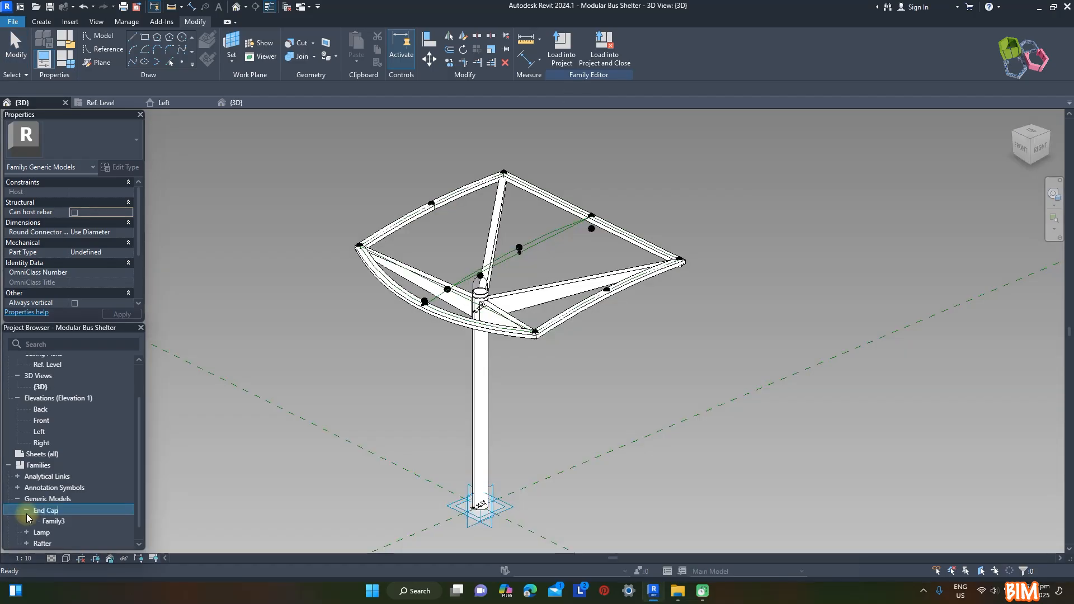
pyautogui.write('Cap')
pyautogui.click(56, 521)
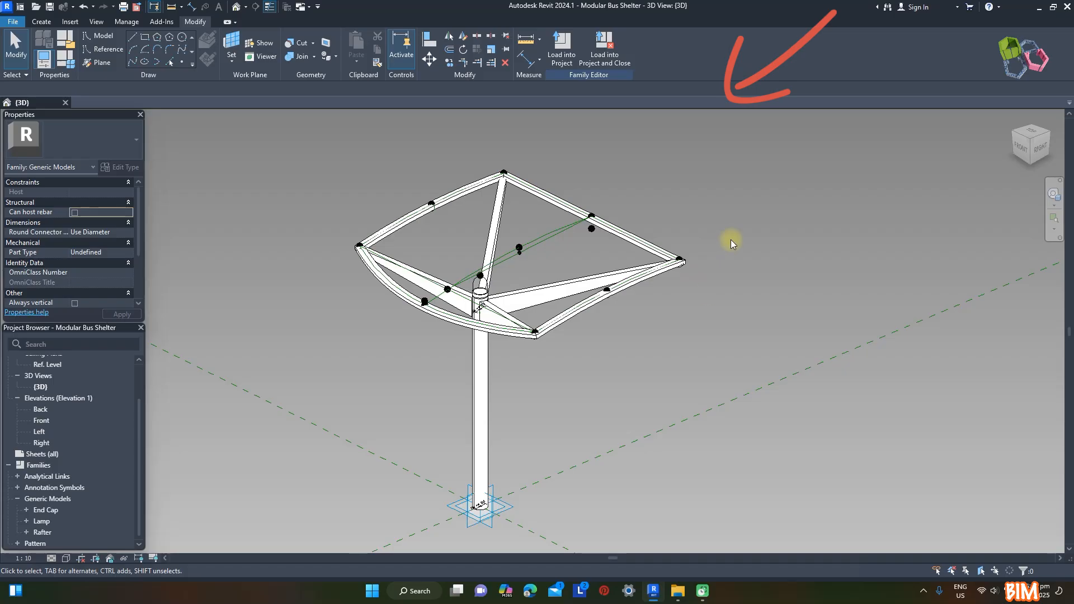
# Start a new family from the Metric Generic Model Adaptive template for the end shade
pyautogui.keyDown('shift'); pyautogui.moveTo(706, 305); pyautogui.dragTo(630, 169, button='middle'); pyautogui.keyUp('shift')
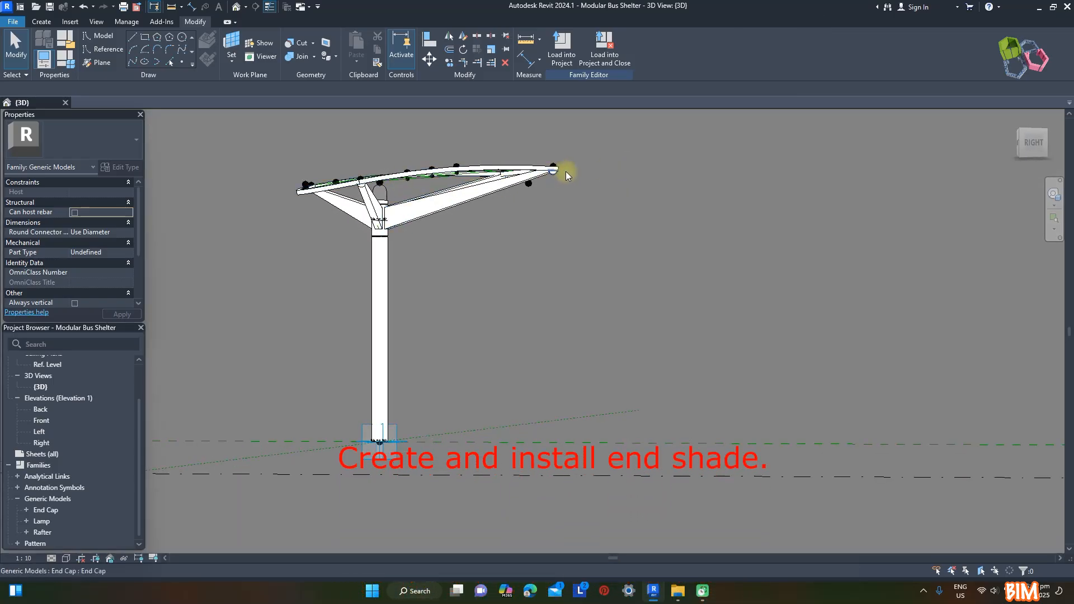
pyautogui.keyDown('shift'); pyautogui.moveTo(623, 203); pyautogui.dragTo(655, 257, button='middle'); pyautogui.keyUp('shift')
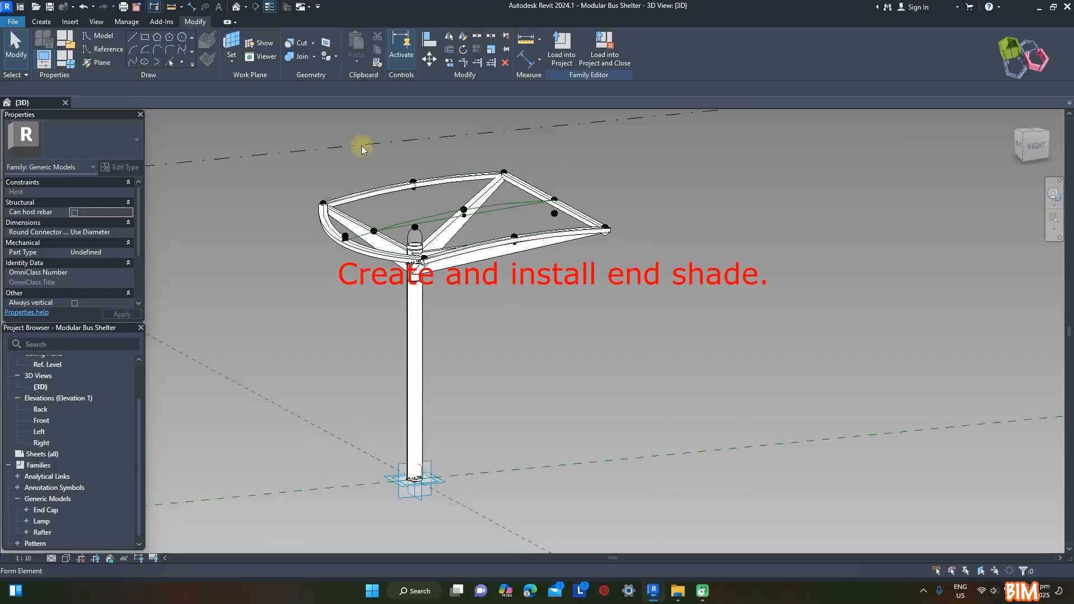
pyautogui.click(17, 26)
pyautogui.moveTo(36, 65)
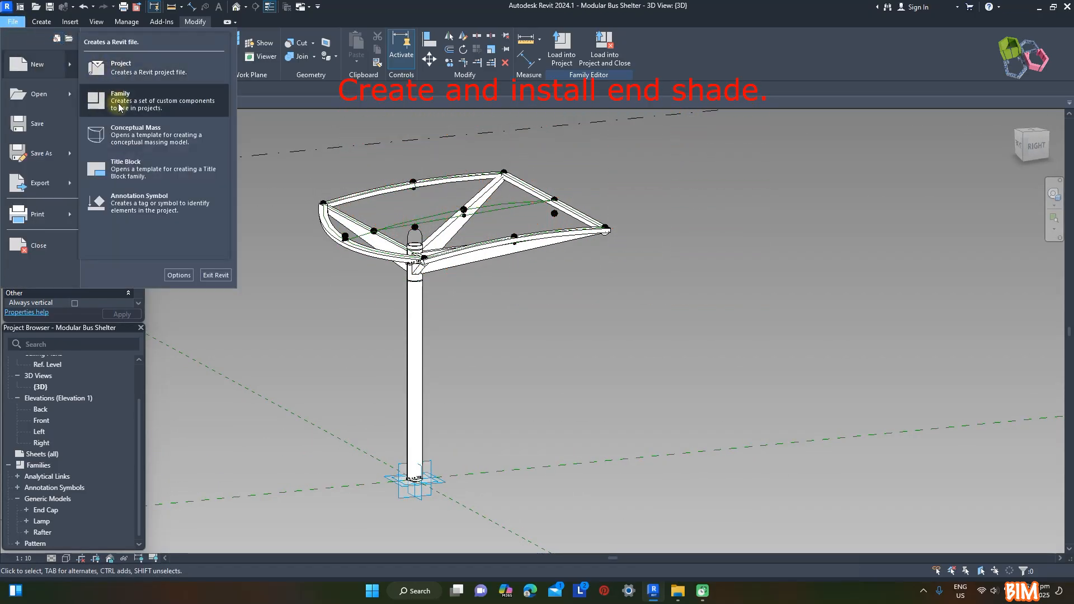
pyautogui.click(98, 101)
pyautogui.scroll(-2, 510, 232)
pyautogui.click(341, 207)
pyautogui.click(576, 406)
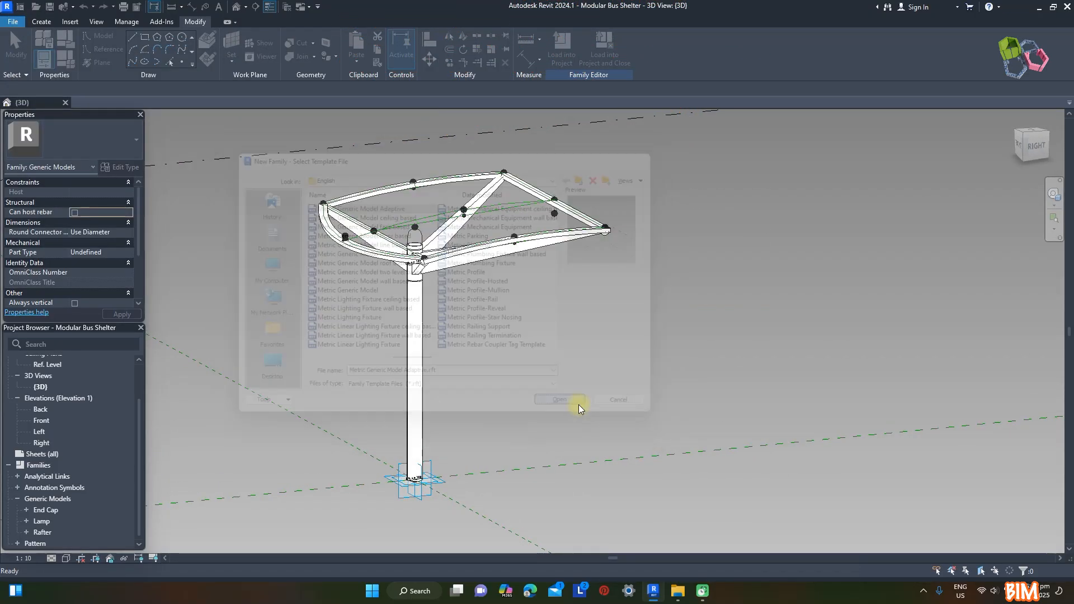
# Place three reference points in a row on the reference level and make them adaptive
pyautogui.click(170, 61)
pyautogui.click(439, 314)
pyautogui.scroll(2, 454, 302)
pyautogui.scroll(2, 487, 310)
pyautogui.press('Escape')
pyautogui.press('Escape')
pyautogui.moveTo(342, 208); pyautogui.dragTo(523, 366)
pyautogui.click(612, 46)
# Run a spline through the three adaptive points as a reference line and shift the middle point slightly
pyautogui.click(133, 62)
pyautogui.click(71, 272)
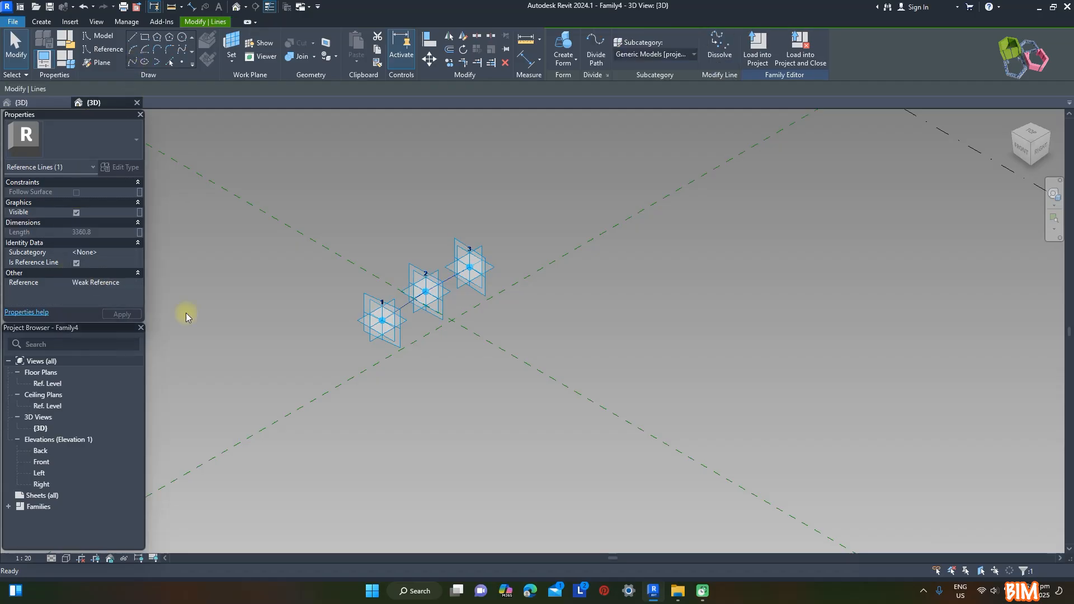
pyautogui.click(555, 440)
pyautogui.scroll(5, 425, 291)
pyautogui.keyDown('shift'); pyautogui.moveTo(425, 291); pyautogui.dragTo(434, 284, button='middle'); pyautogui.keyUp('shift')
# Place a reference point on the spline between adaptive points 1 and 2, and sketch a rectangle on its perpendicular work plane
pyautogui.click(182, 62)
pyautogui.click(359, 338)
pyautogui.scroll(3, 359, 338)
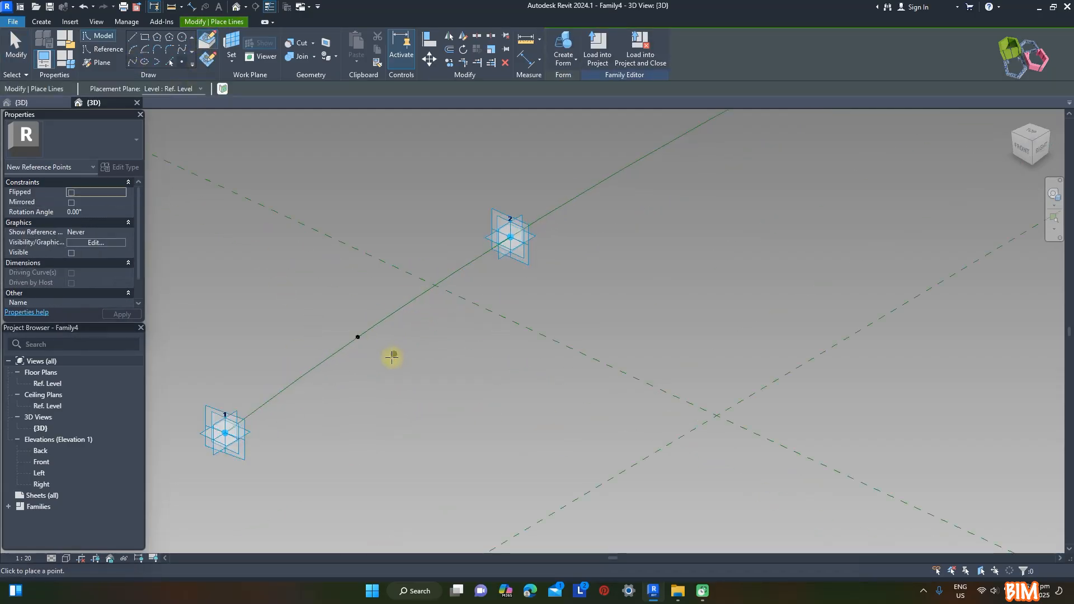
pyautogui.click(144, 38)
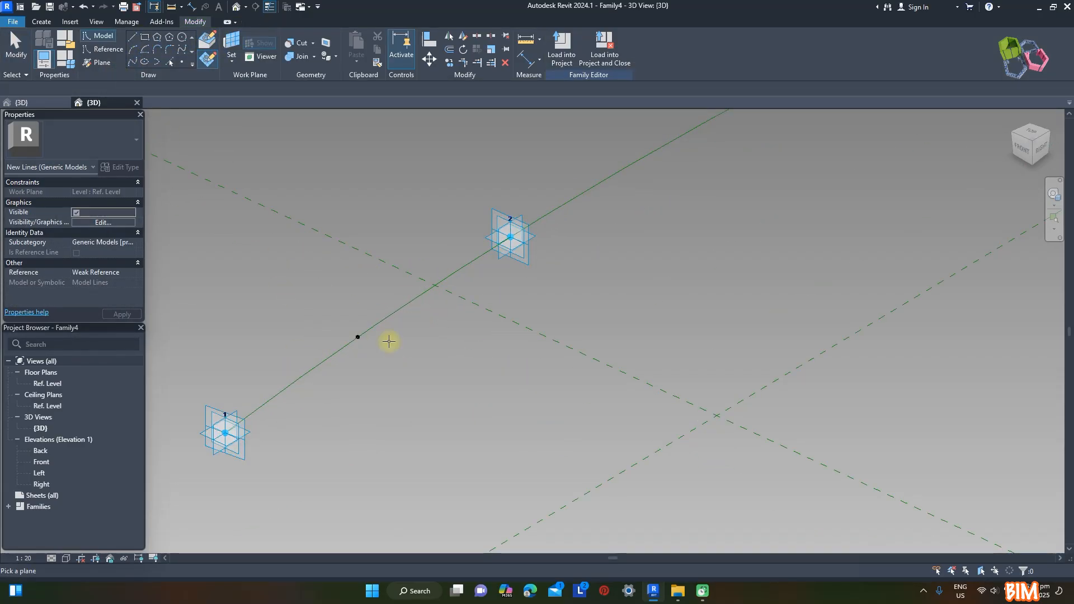
pyautogui.scroll(2, 357, 336)
pyautogui.click(357, 338)
pyautogui.click(440, 412)
pyautogui.press('Escape')
pyautogui.press('Escape')
# Set the rectangular profile's length to 250 mm and reduce its height
pyautogui.scroll(1, 419, 352)
pyautogui.click(418, 412)
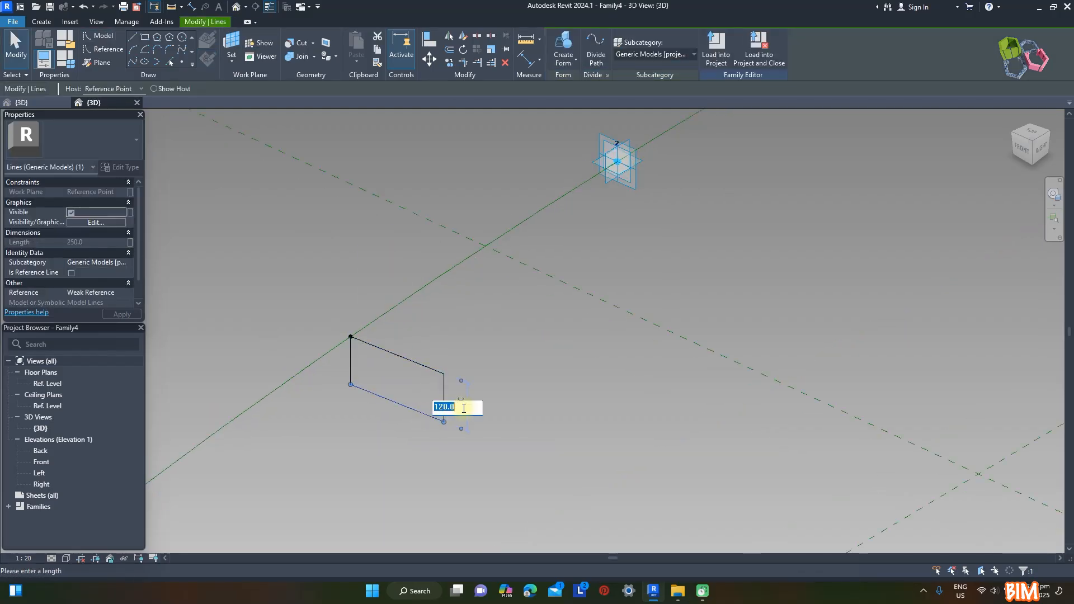
pyautogui.click(456, 407)
pyautogui.scroll(2, 453, 408)
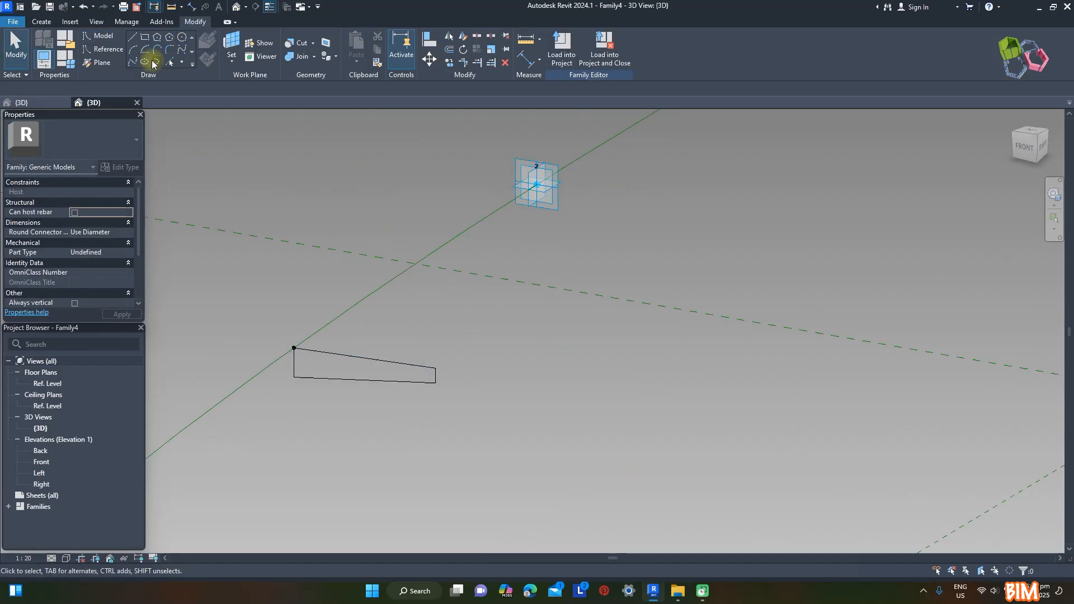
# Reshape the rectangle into a tapered profile with a rounded outer end and copy it with its reference point along the spline
pyautogui.click(153, 62)
pyautogui.scroll(2, 436, 383)
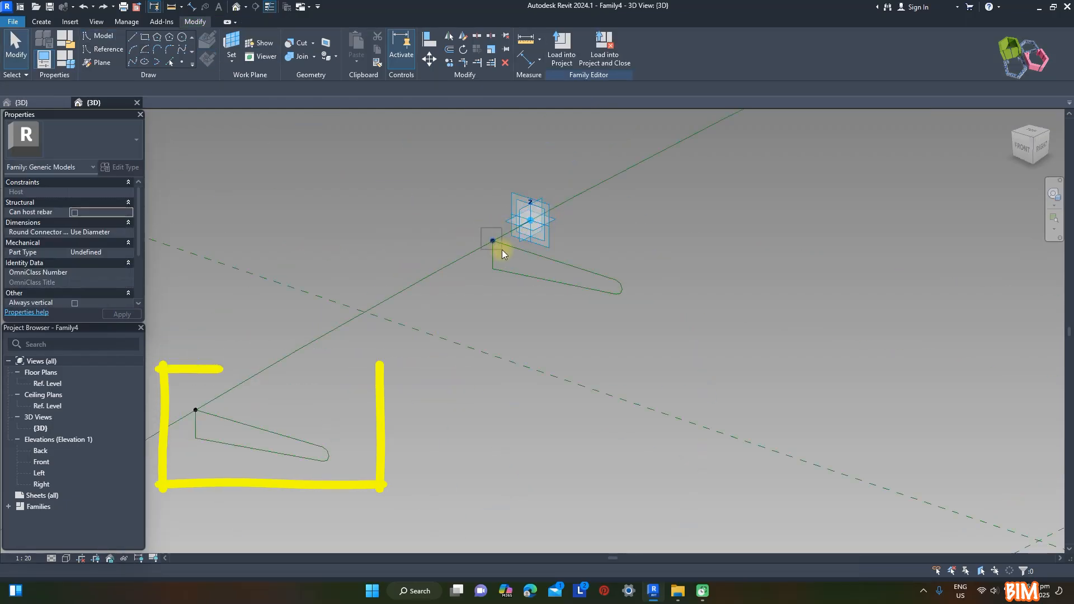
# Move the copied profile to adaptive point 3 by setting its host point's normalized curve parameter to 1
pyautogui.click(502, 249)
pyautogui.scroll(-2, 204, 327)
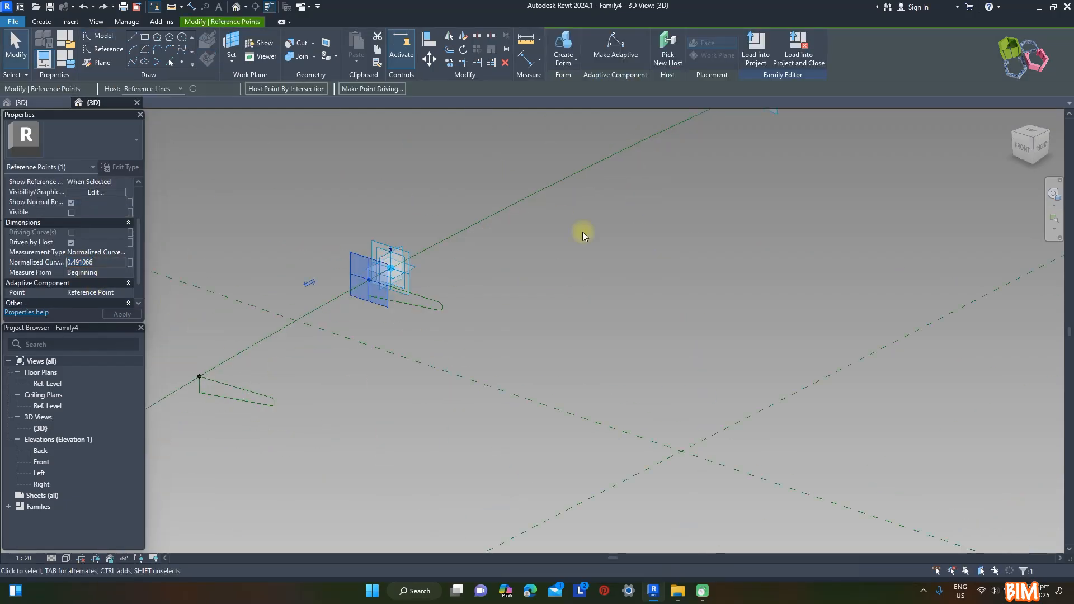
pyautogui.scroll(-2, 582, 246)
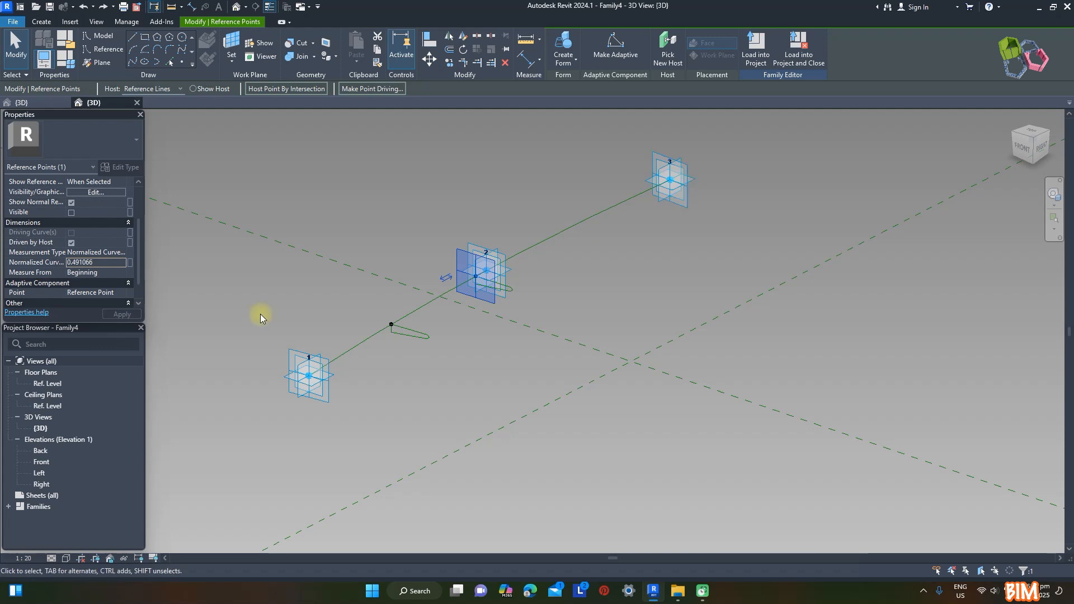
pyautogui.click(578, 274)
# Move the other profile's host point to the start of the spline at adaptive point 1
pyautogui.scroll(2, 350, 345)
pyautogui.click(422, 308)
pyautogui.scroll(-2, 75, 286)
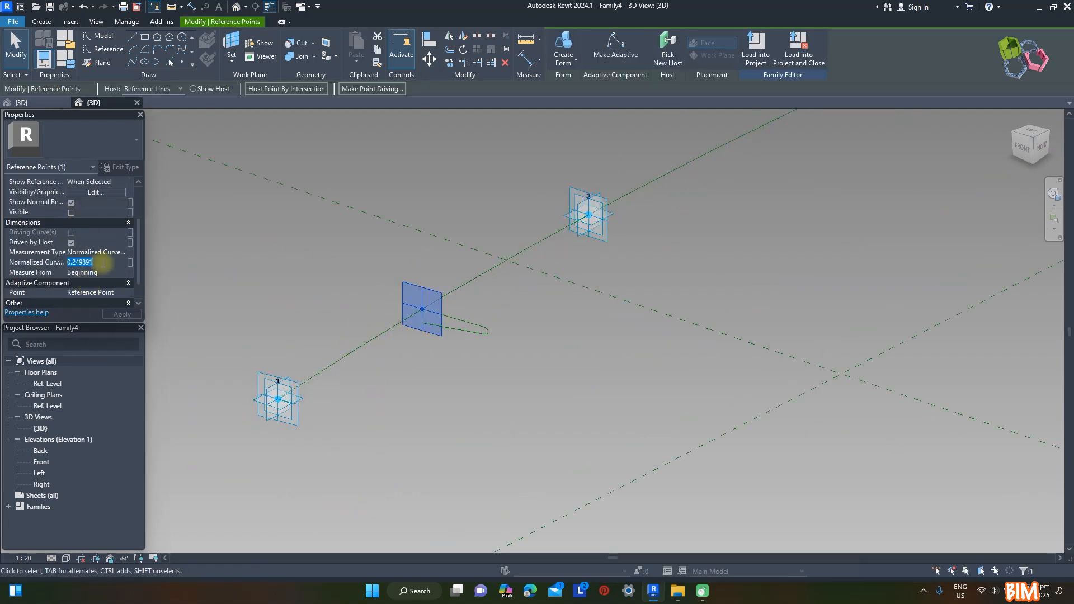
pyautogui.click(582, 411)
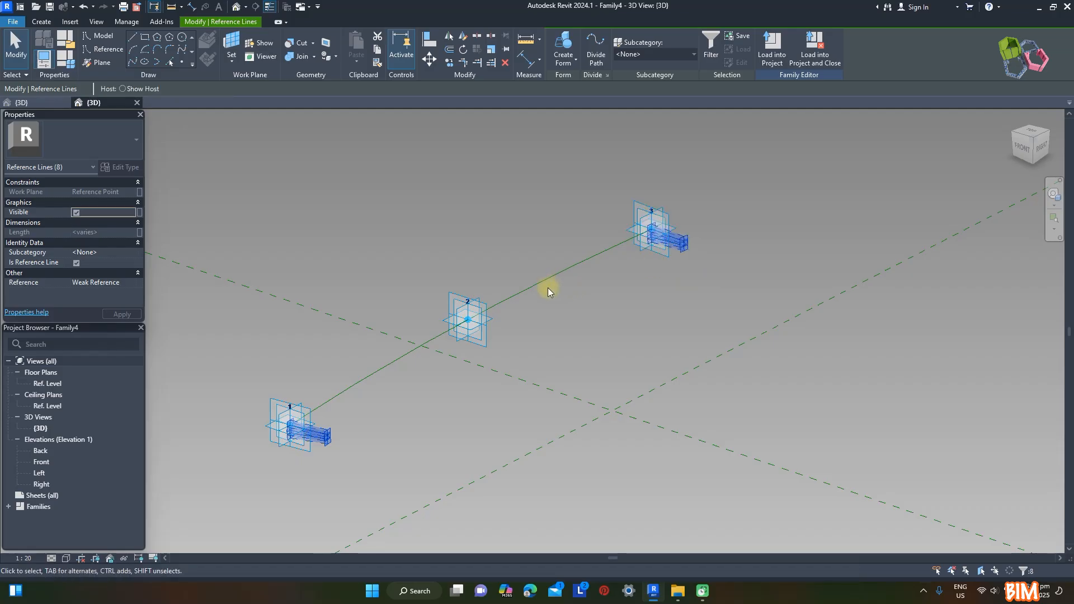
# Create a solid form from the two end profiles along the spline
pyautogui.keyDown('ctrl'); pyautogui.click(550, 279); pyautogui.keyUp('ctrl')
pyautogui.click(574, 57)
pyautogui.click(576, 80)
pyautogui.scroll(3, 259, 440)
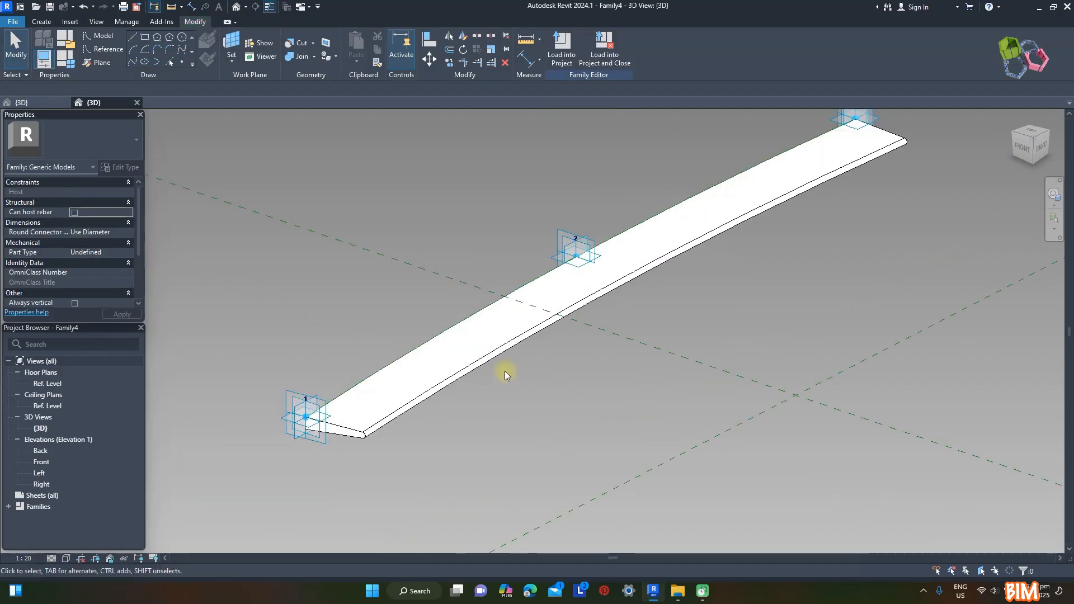
# Associate the end shade form's material with a new instance parameter named ST
pyautogui.click(505, 369)
pyautogui.click(139, 222)
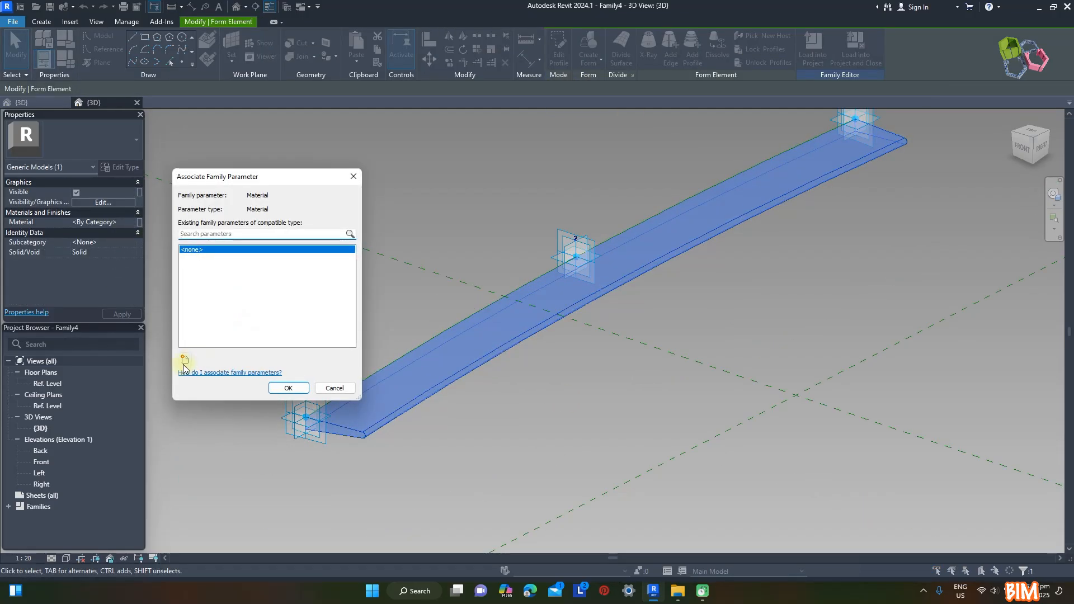
pyautogui.click(184, 359)
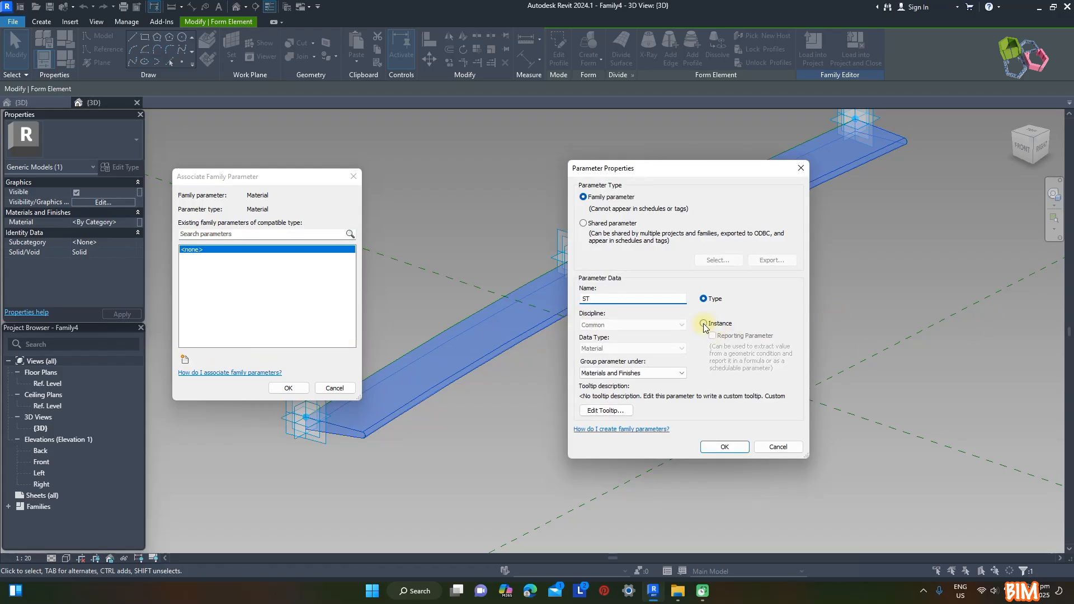
pyautogui.click(725, 448)
pyautogui.click(288, 387)
pyautogui.click(593, 414)
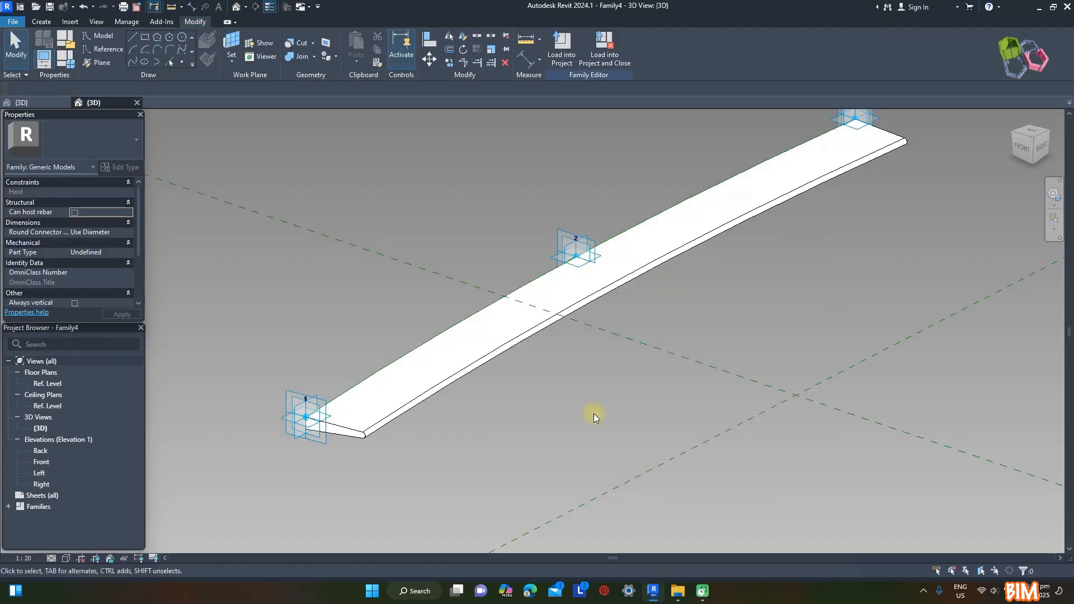
# Load the end shade family into Modular Bus Shelter and place it along one side edge of the roof frame through three adaptive points
pyautogui.click(562, 45)
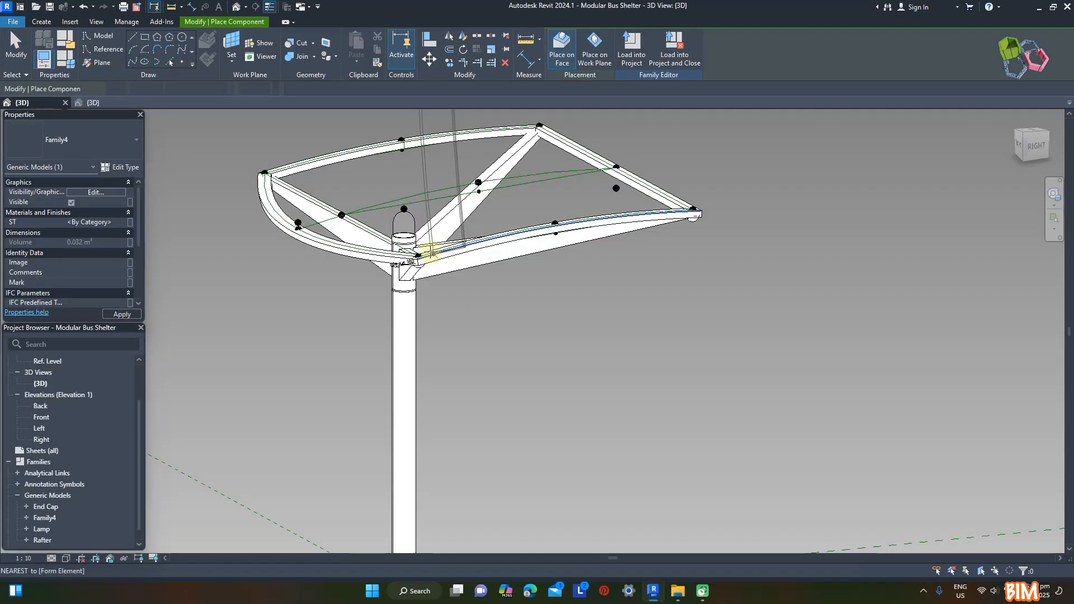
pyautogui.scroll(5, 427, 240)
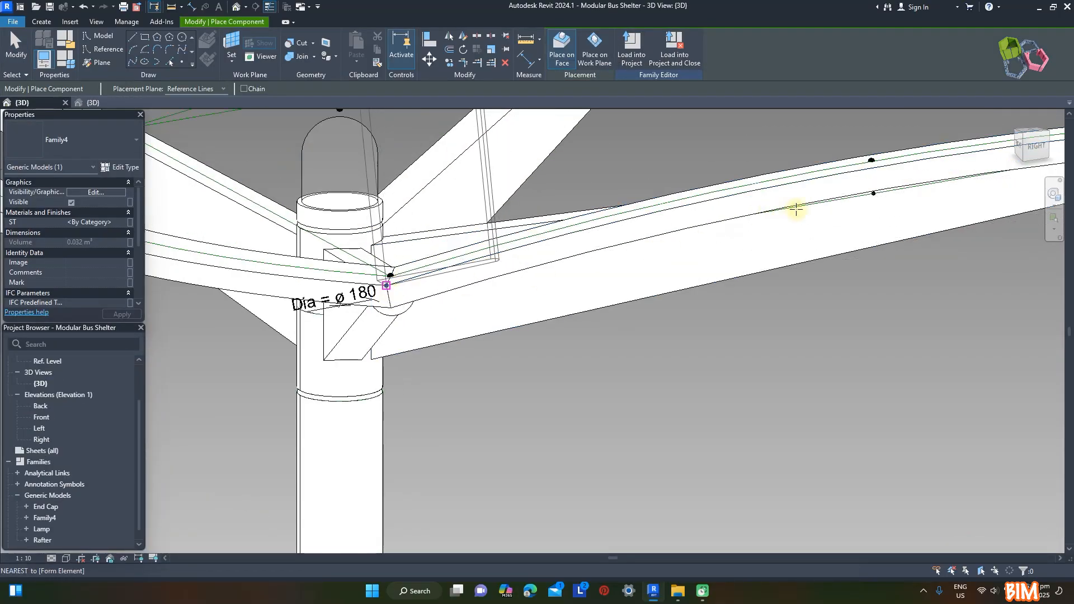
pyautogui.scroll(-1, 386, 286)
pyautogui.scroll(2, 766, 207)
pyautogui.keyDown('shift'); pyautogui.moveTo(425, 263); pyautogui.dragTo(479, 300, button='middle'); pyautogui.keyUp('shift')
pyautogui.scroll(-3, 477, 307)
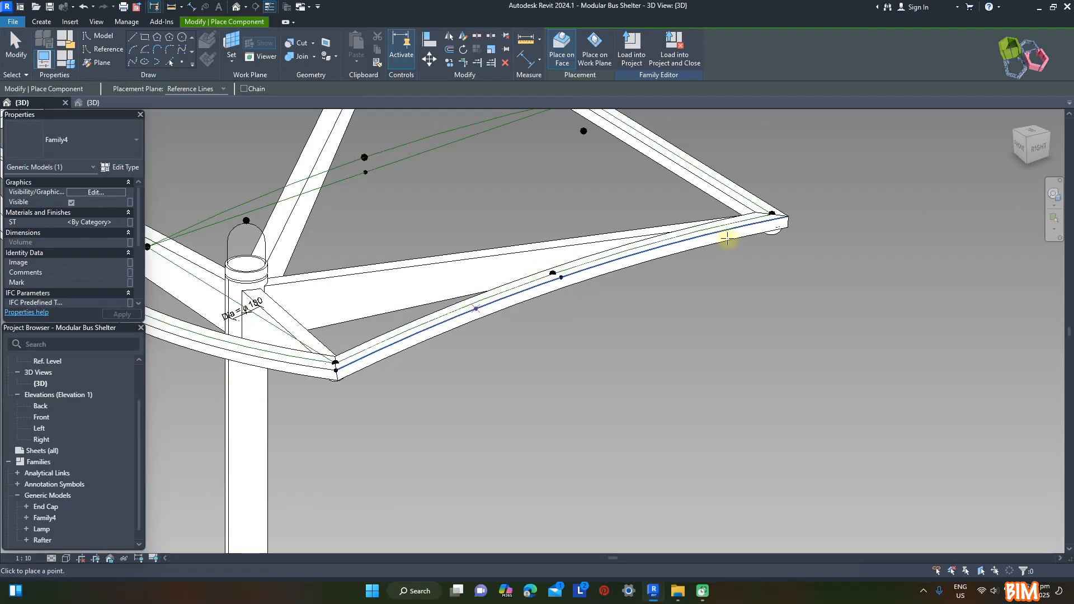
pyautogui.scroll(1, 790, 216)
pyautogui.click(788, 216)
pyautogui.press('Escape')
pyautogui.press('Escape')
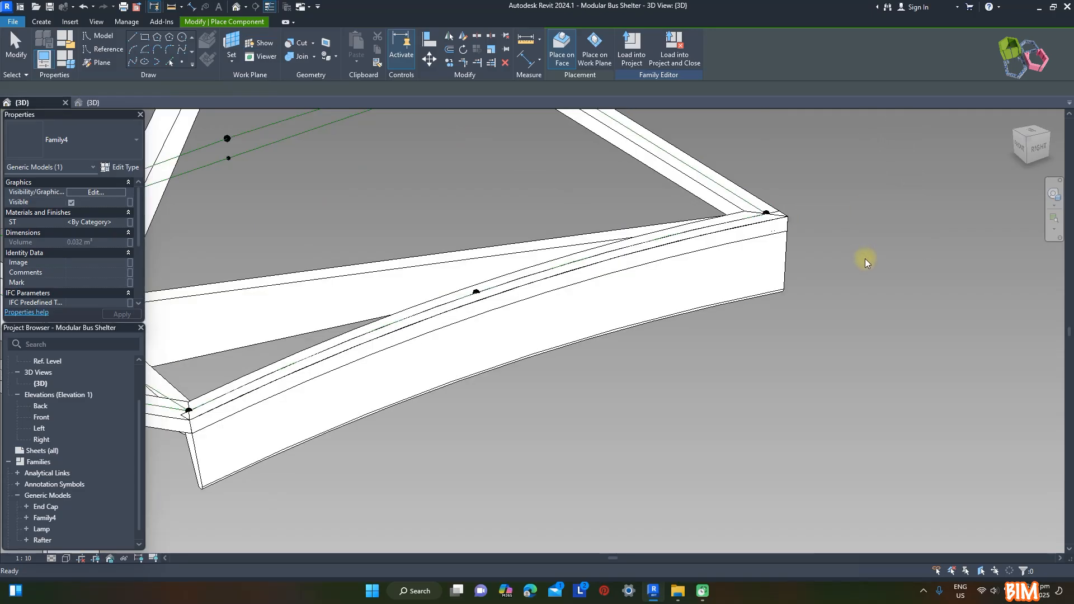
# Enable Always vertical in the end shade family and reload it into Modular Bus Shelter
pyautogui.scroll(-2, 850, 280)
pyautogui.scroll(-1, 587, 493)
pyautogui.click(101, 103)
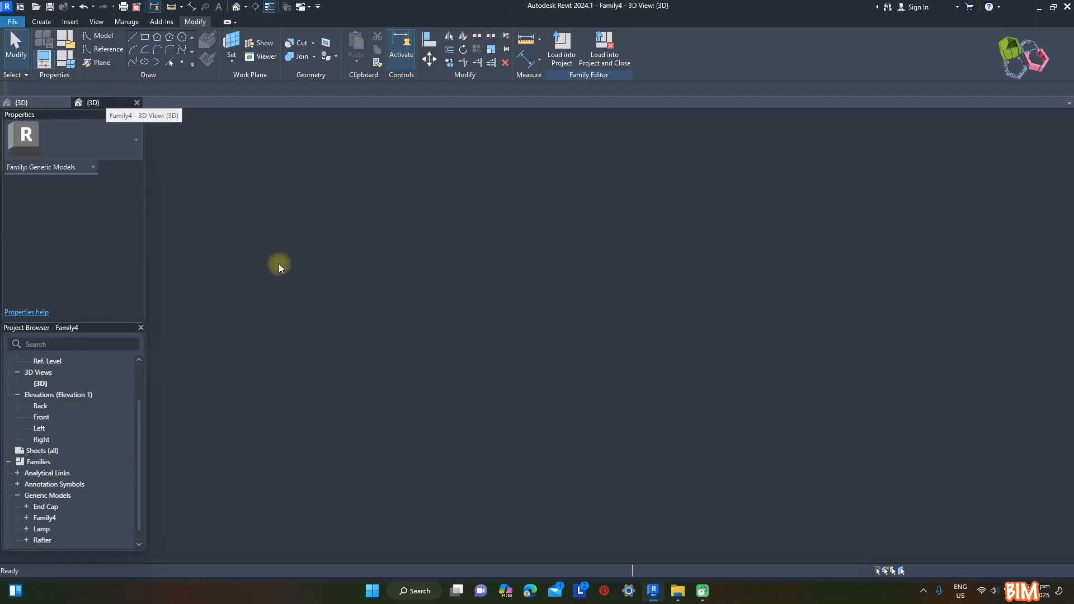
pyautogui.click(76, 303)
pyautogui.click(569, 54)
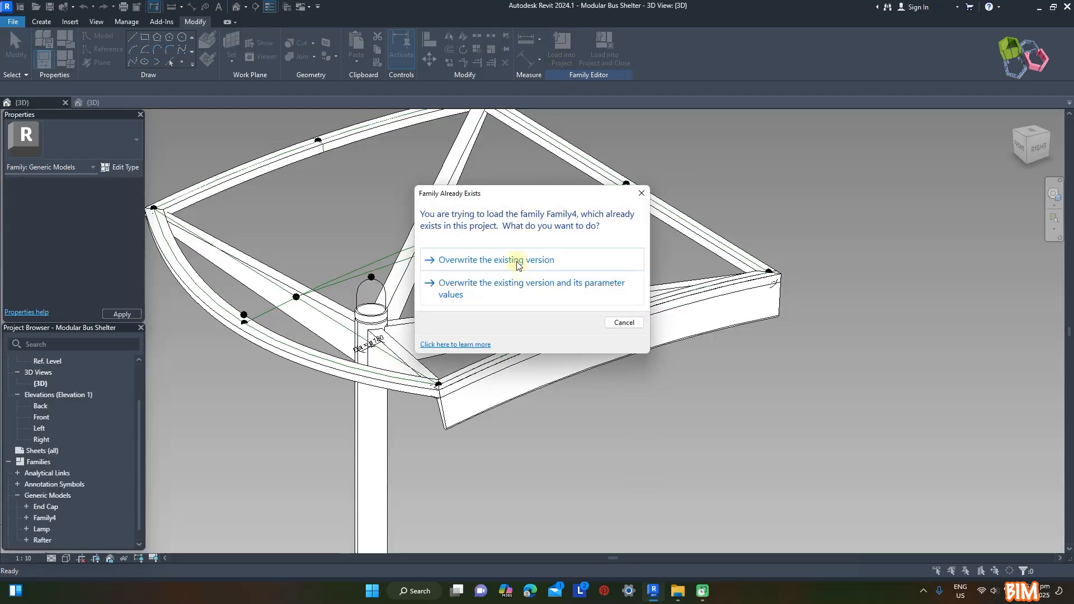
pyautogui.click(514, 259)
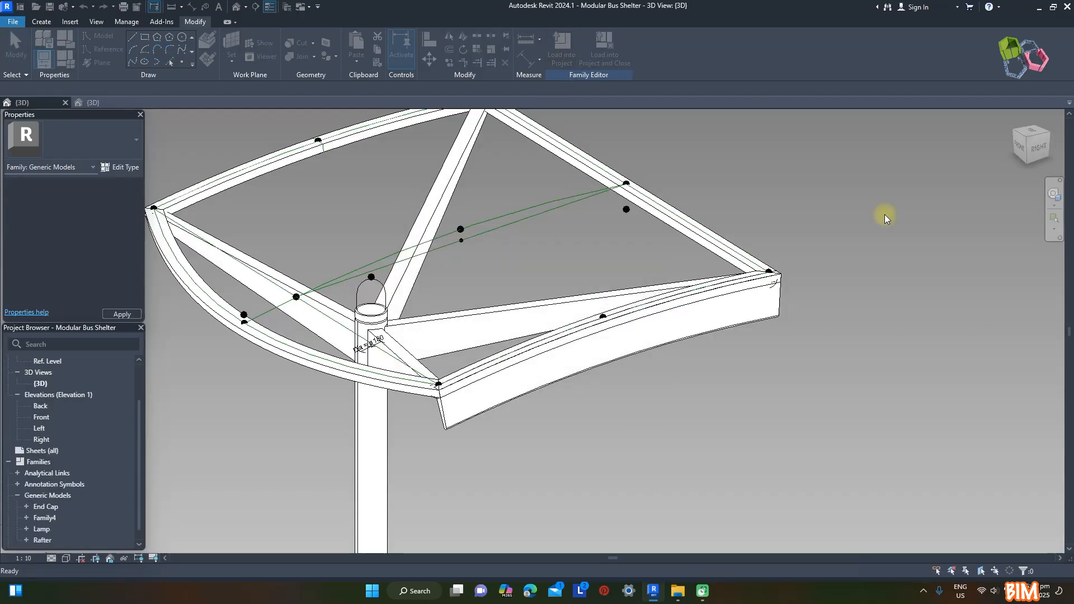
# Place a second end shade along the opposite side edge of the roof frame using its end, middle and start points
pyautogui.click(484, 395)
pyautogui.keyDown('shift'); pyautogui.moveTo(573, 461); pyautogui.dragTo(496, 276, button='middle'); pyautogui.keyUp('shift')
pyautogui.scroll(3, 898, 350)
pyautogui.click(898, 351)
pyautogui.keyDown('shift'); pyautogui.moveTo(881, 352); pyautogui.dragTo(412, 401, button='middle'); pyautogui.keyUp('shift')
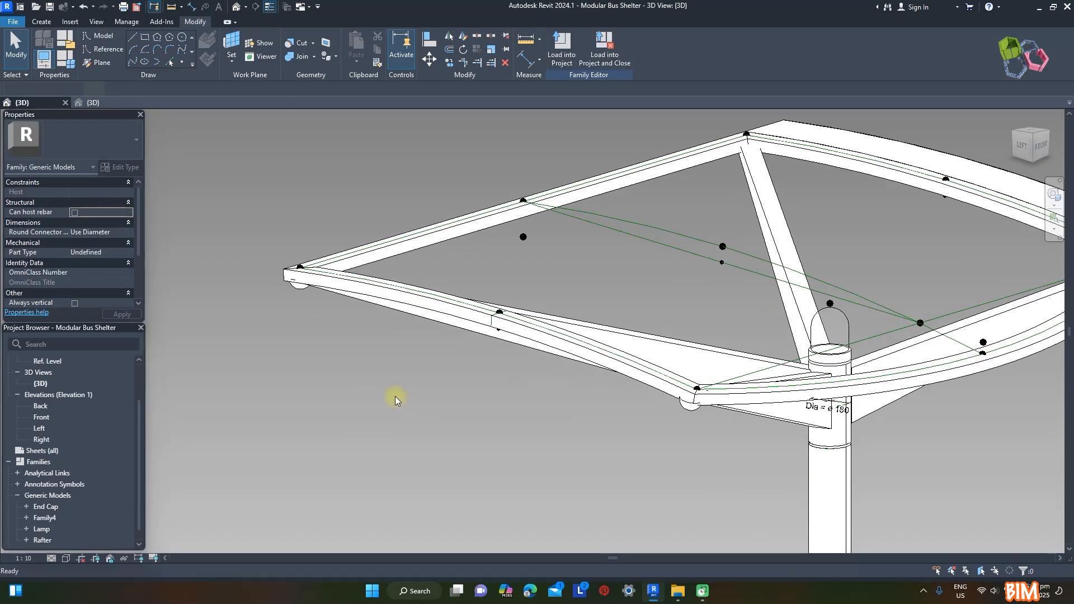
pyautogui.scroll(2, 395, 396)
pyautogui.click(301, 45)
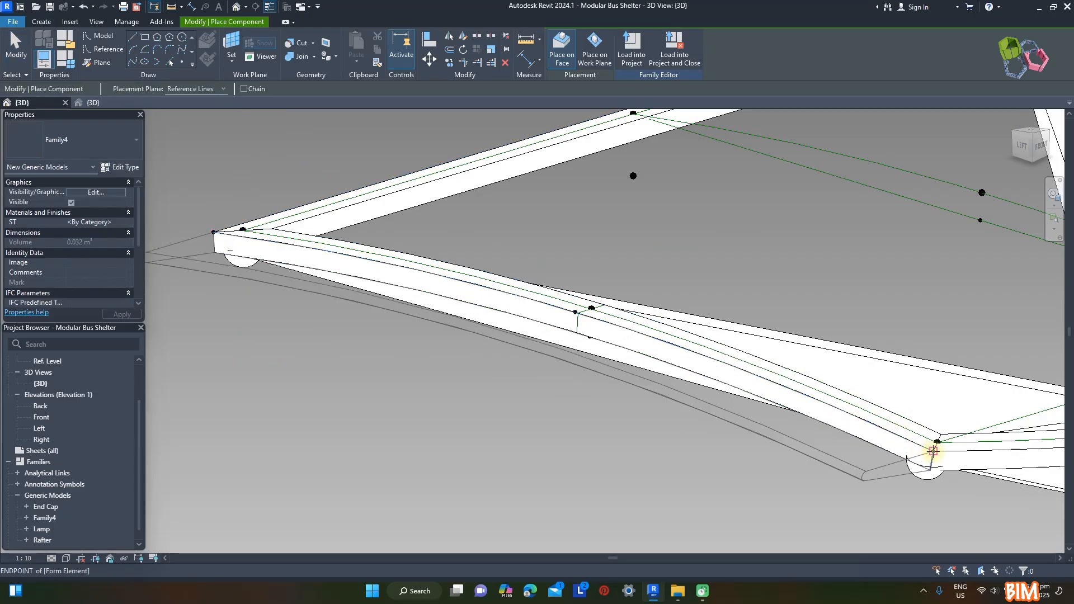
pyautogui.press('Escape')
pyautogui.press('Escape')
# Rename both the loaded Family4 family and its type as End Shade
pyautogui.scroll(-5, 491, 283)
pyautogui.keyDown('shift'); pyautogui.moveTo(491, 283); pyautogui.dragTo(679, 383, button='middle'); pyautogui.keyUp('shift')
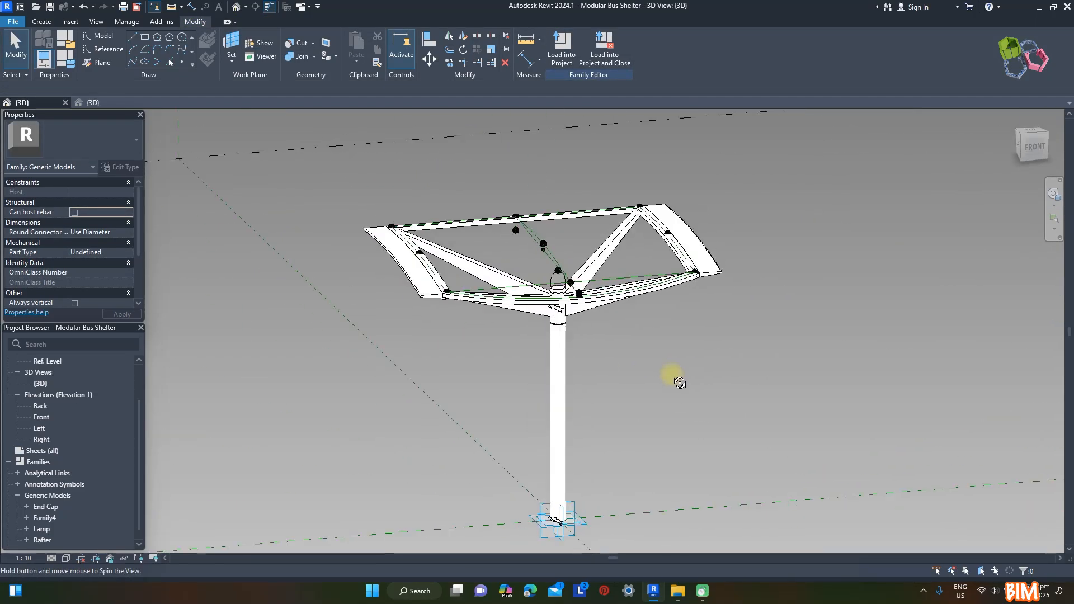
pyautogui.scroll(5, 510, 314)
pyautogui.scroll(-1, 35, 462)
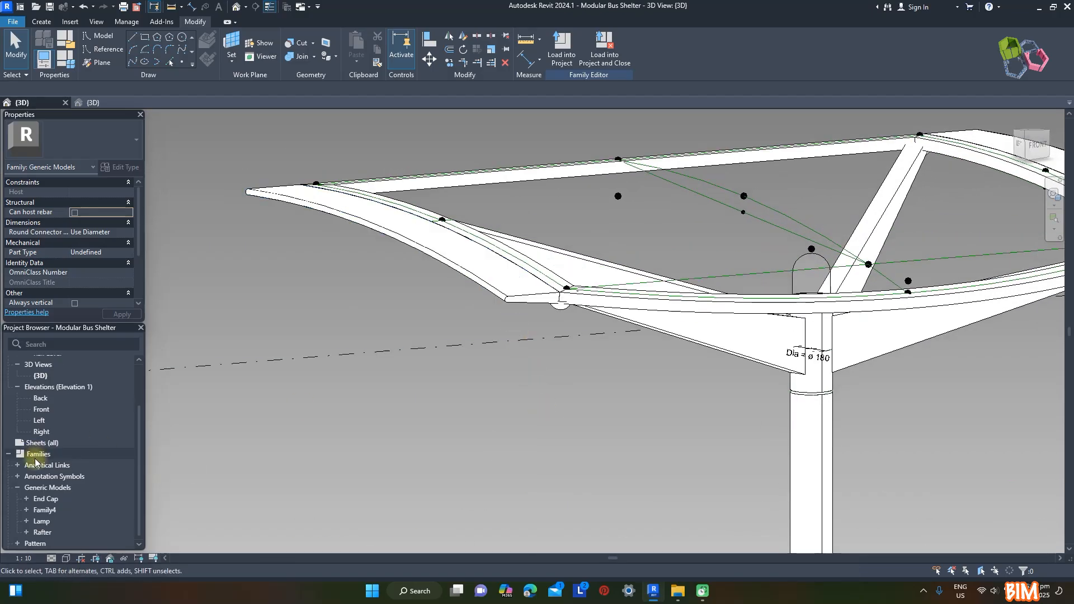
pyautogui.doubleClick(45, 510)
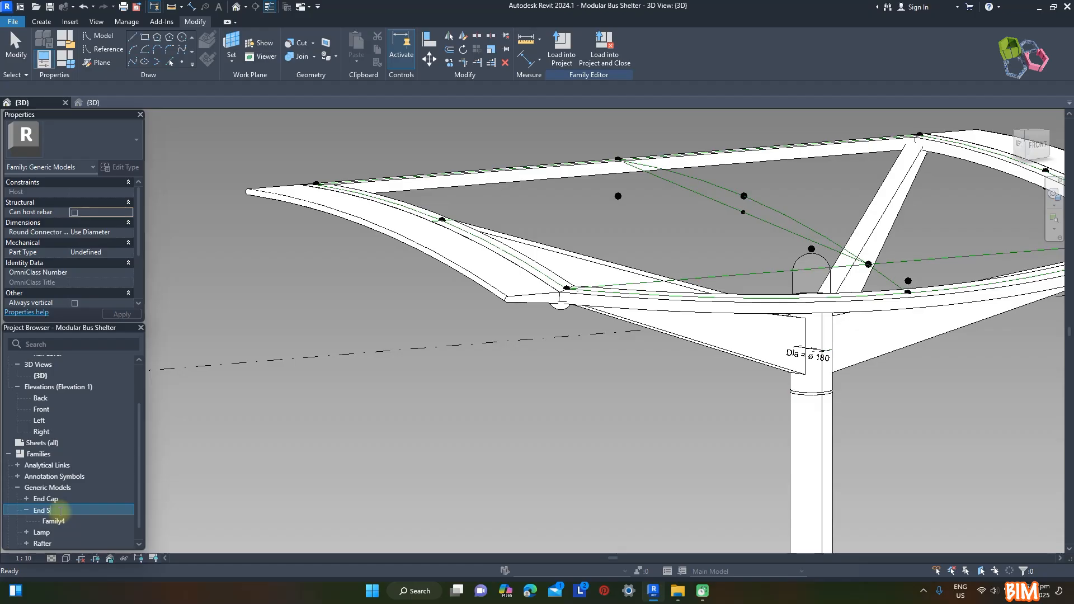
pyautogui.click(66, 522)
pyautogui.write('End Shade')
pyautogui.press('Return')
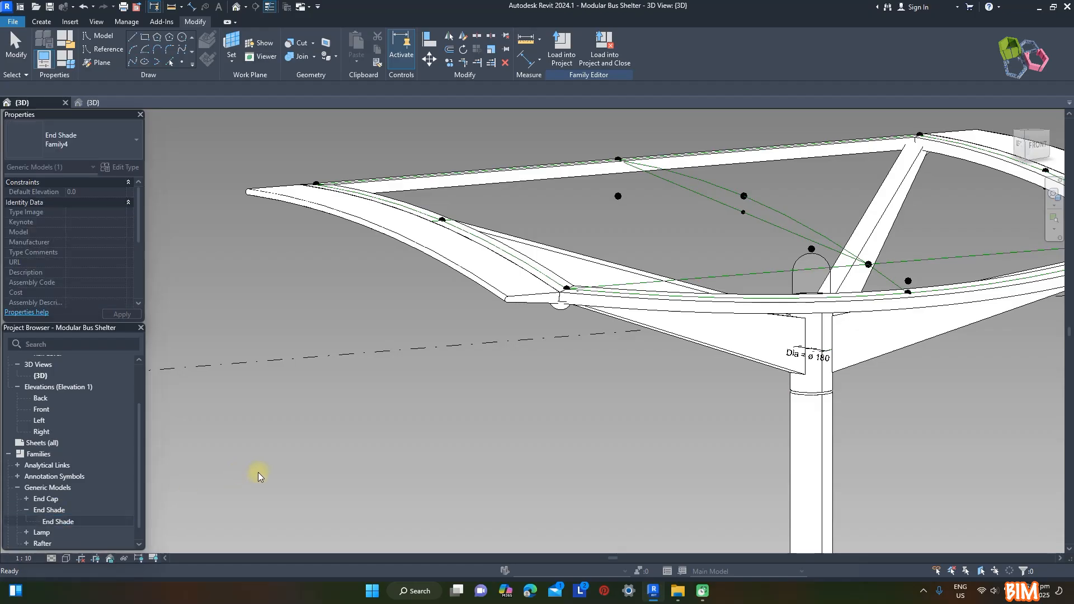
pyautogui.click(474, 283)
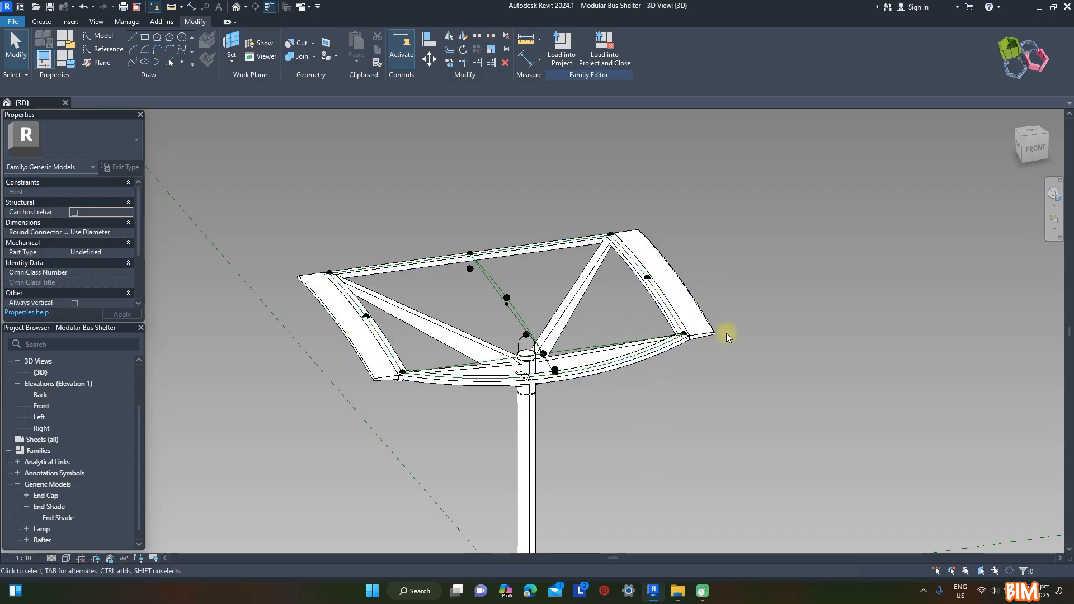
# Link one end shade's visibility to a new instance Yes/No parameter named Shade Left, grouped under Visibility
pyautogui.keyDown('shift'); pyautogui.moveTo(714, 324); pyautogui.dragTo(486, 220, button='middle'); pyautogui.keyUp('shift')
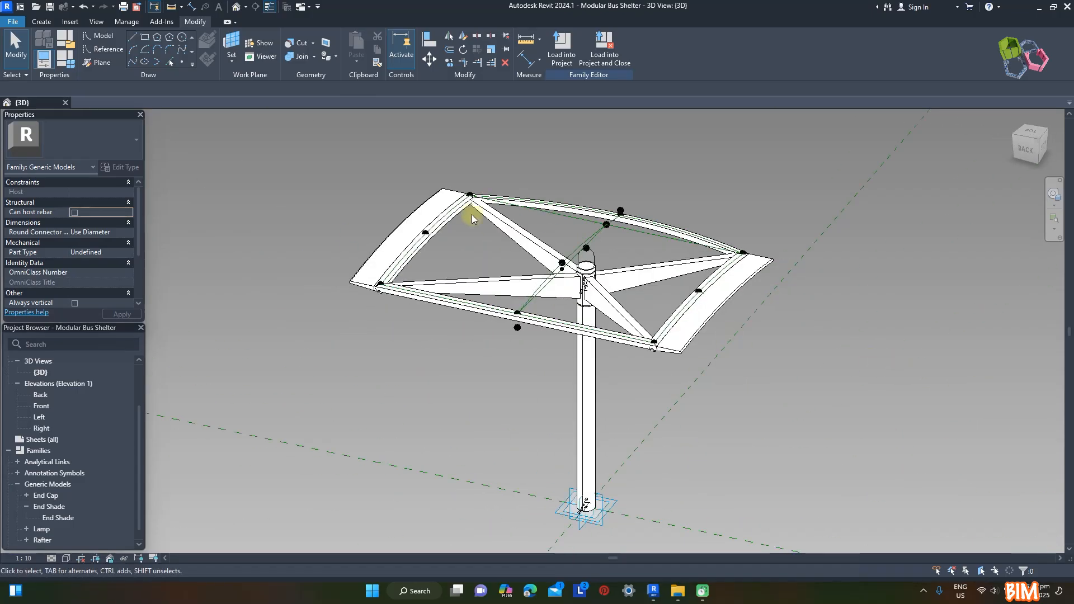
pyautogui.click(407, 218)
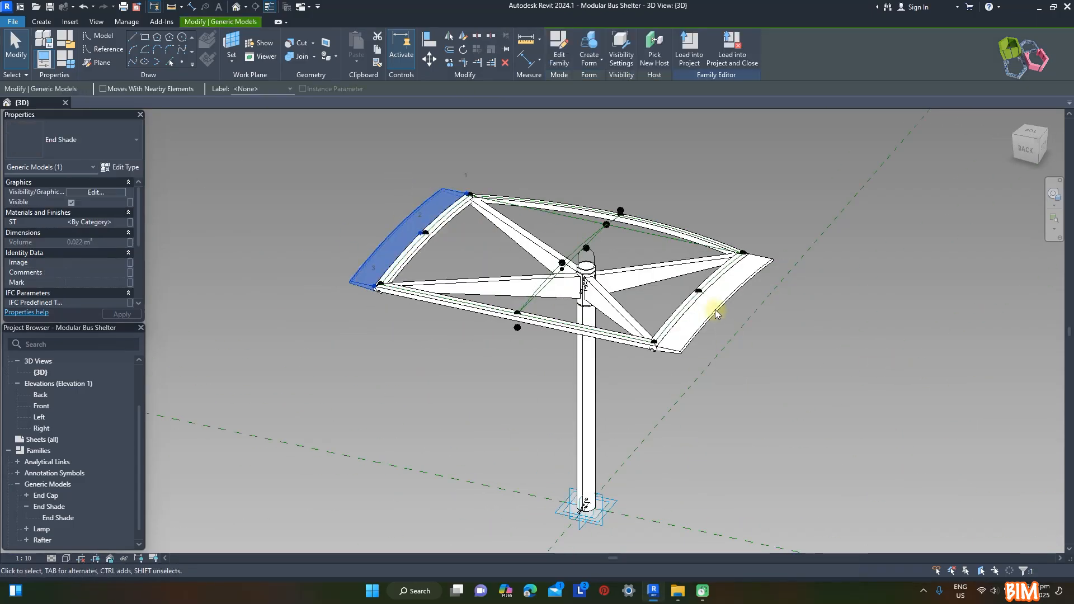
pyautogui.click(130, 202)
pyautogui.click(185, 359)
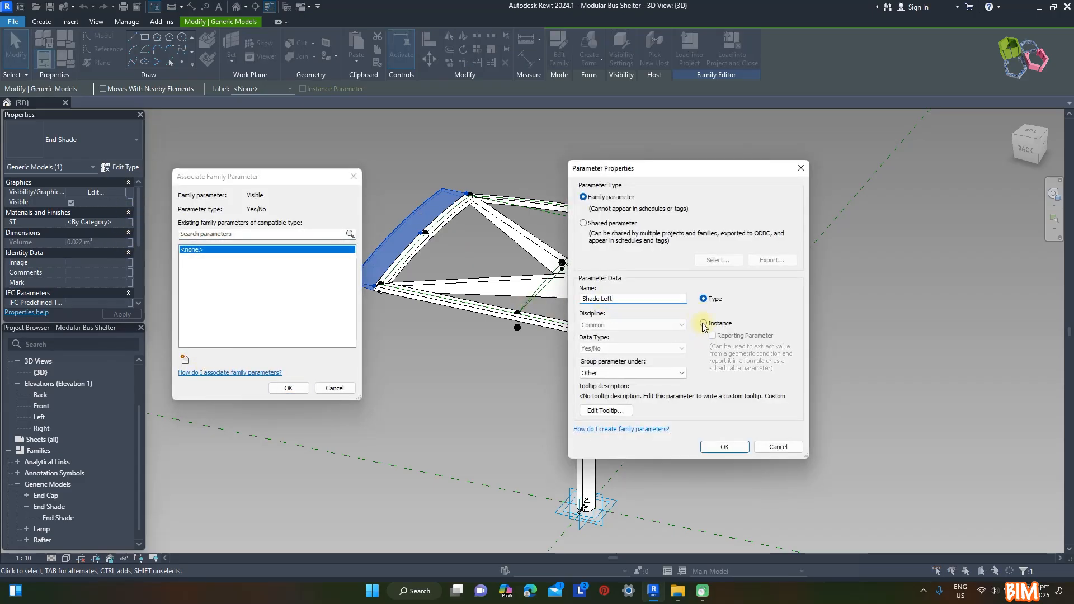
pyautogui.click(608, 373)
pyautogui.click(601, 590)
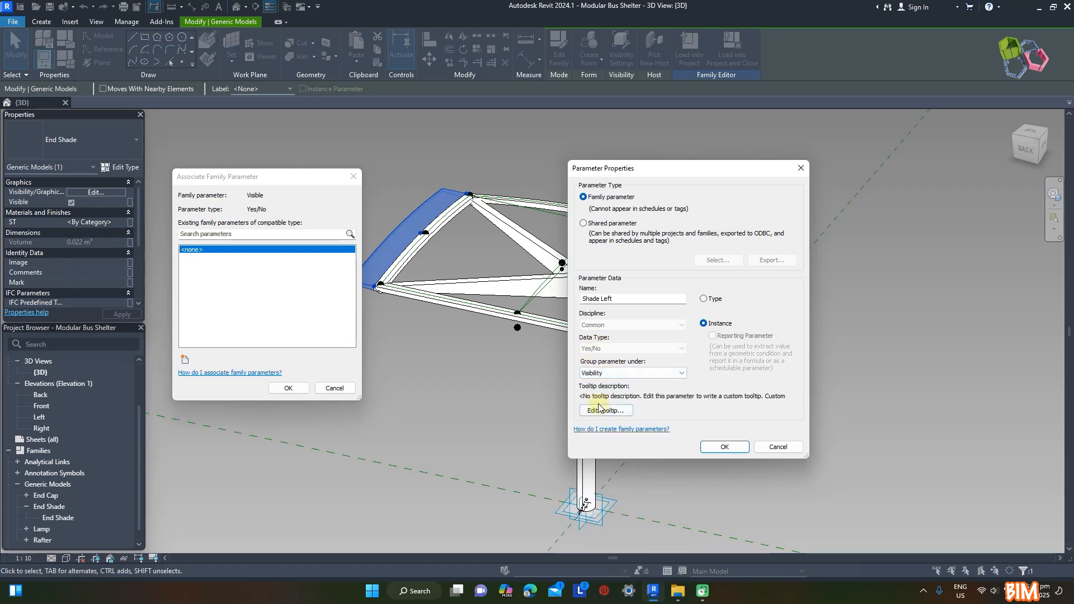
pyautogui.click(723, 446)
pyautogui.click(288, 387)
pyautogui.press('Escape')
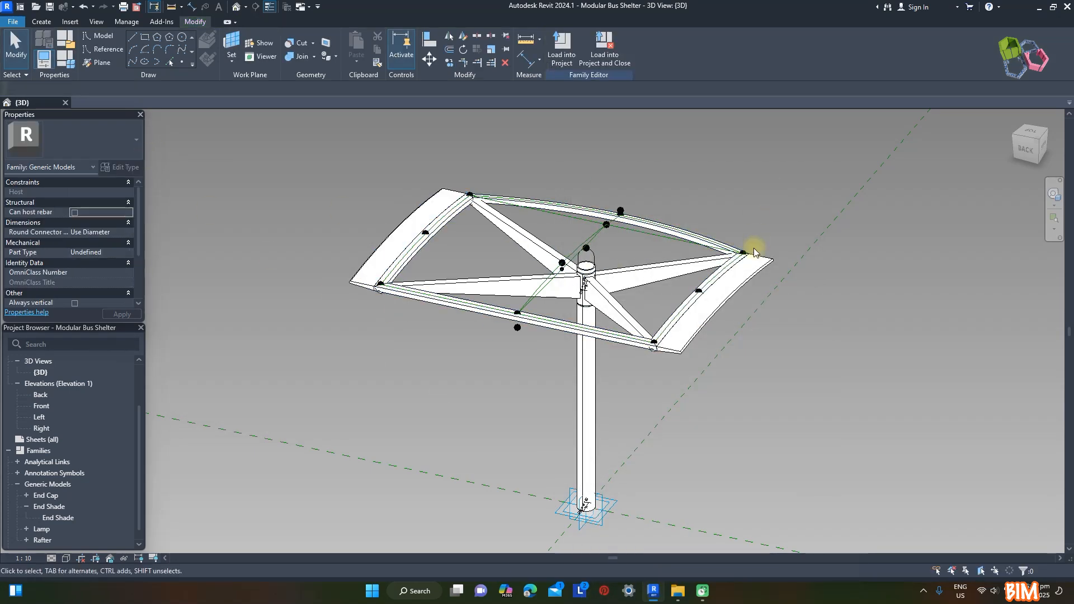
# Link the other end shade's visibility to a new instance Yes/No parameter named Shade Right, grouped under Visibility
pyautogui.click(749, 256)
pyautogui.click(131, 202)
pyautogui.click(185, 359)
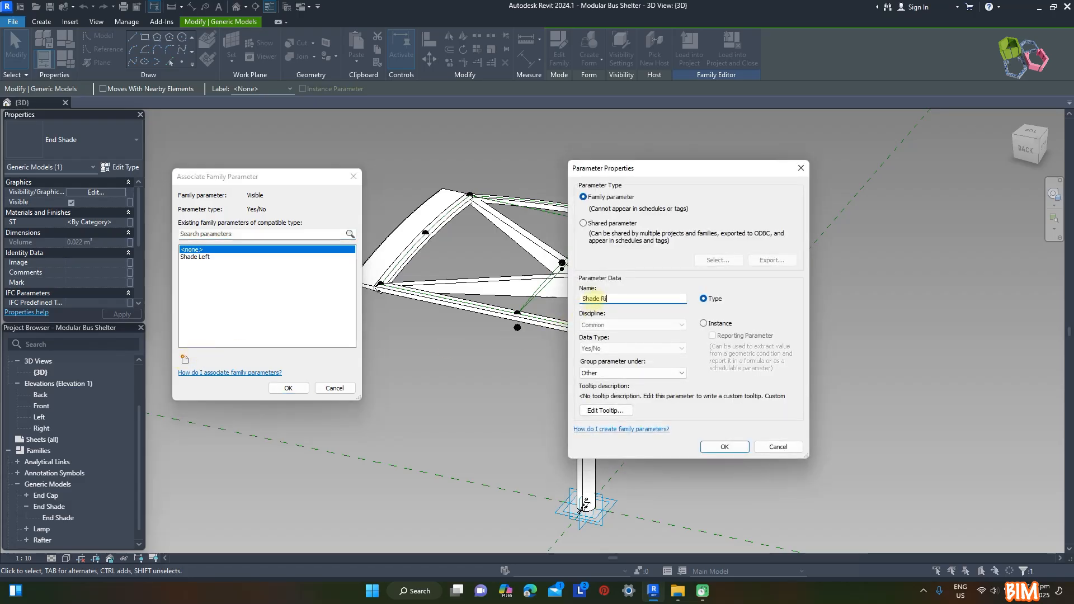
pyautogui.click(617, 373)
pyautogui.click(593, 570)
pyautogui.click(724, 447)
pyautogui.click(289, 388)
pyautogui.click(832, 374)
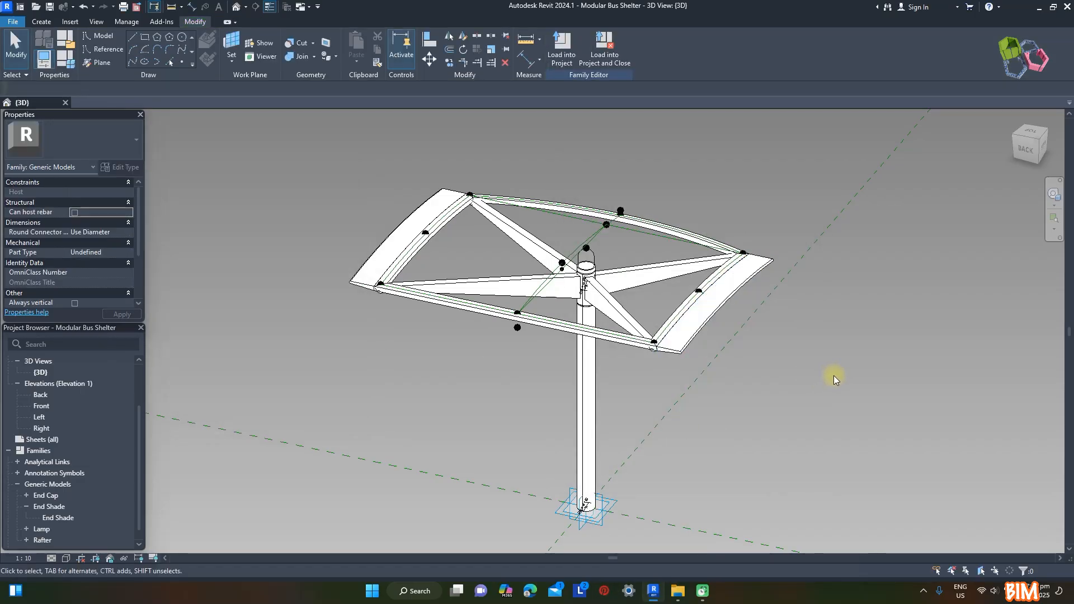
# Turn on preview visibility and test hiding the end shades by switching off Shade Left and Shade Right
pyautogui.click(155, 559)
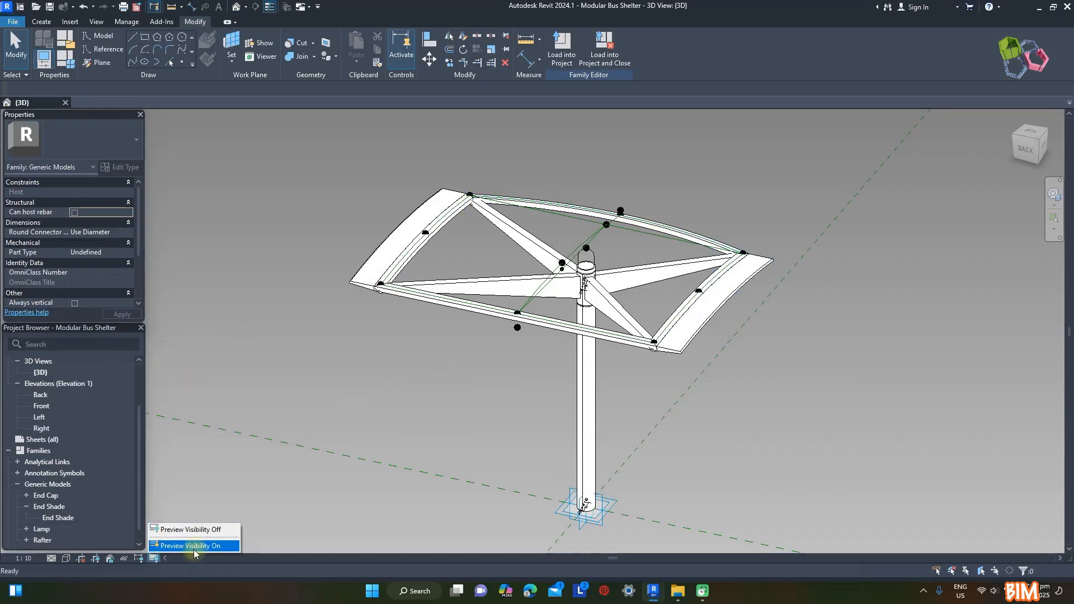
pyautogui.click(190, 544)
pyautogui.click(66, 59)
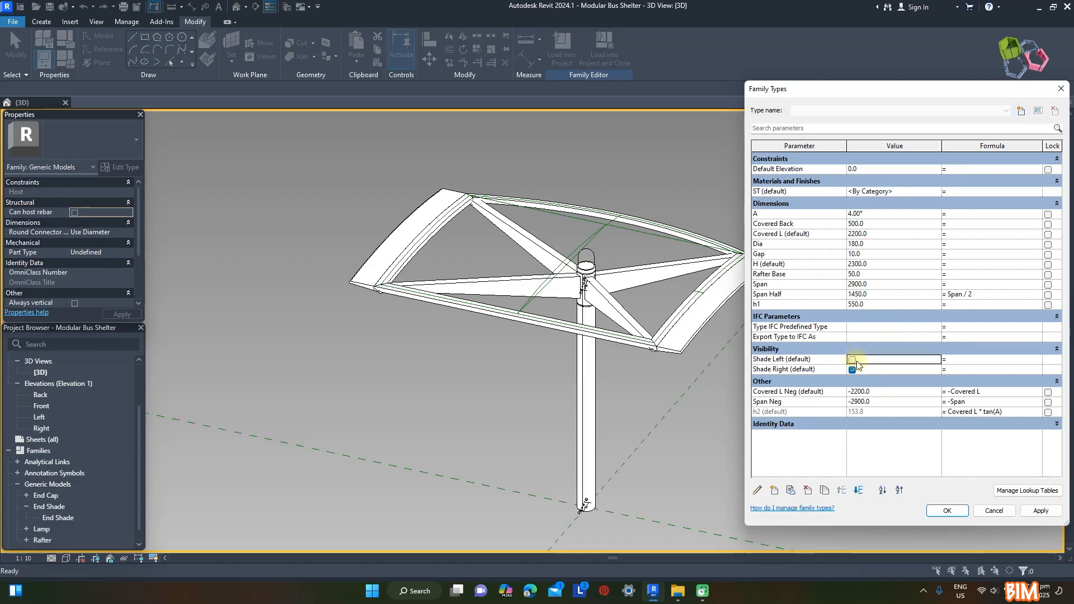
pyautogui.click(1041, 511)
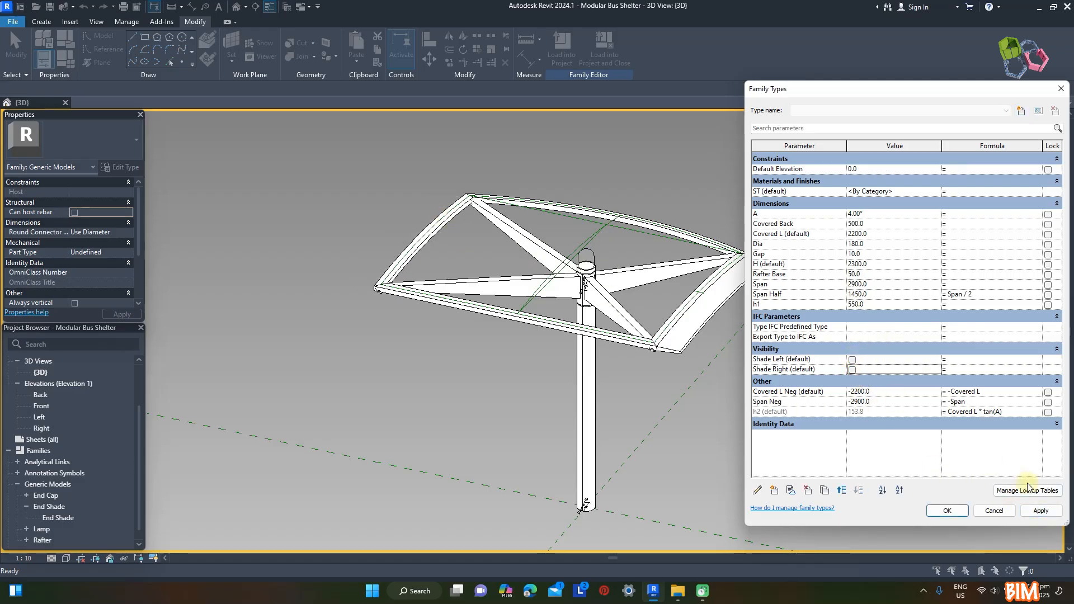
pyautogui.click(1040, 510)
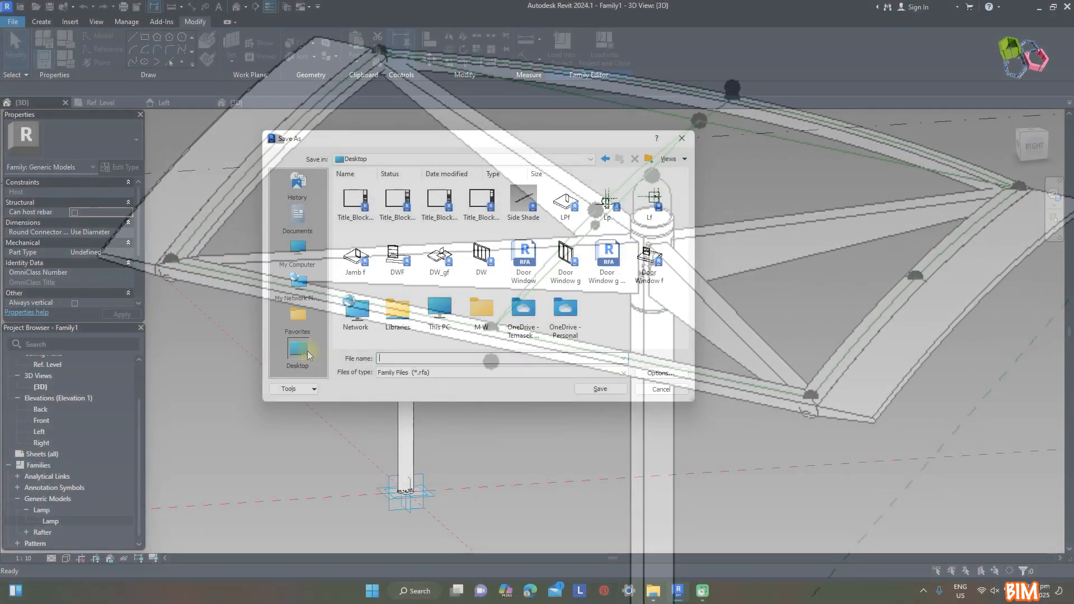
# Save the family to the Desktop as Modular Bus Shelter and create a new project
pyautogui.write('Modular Bus Shelter')
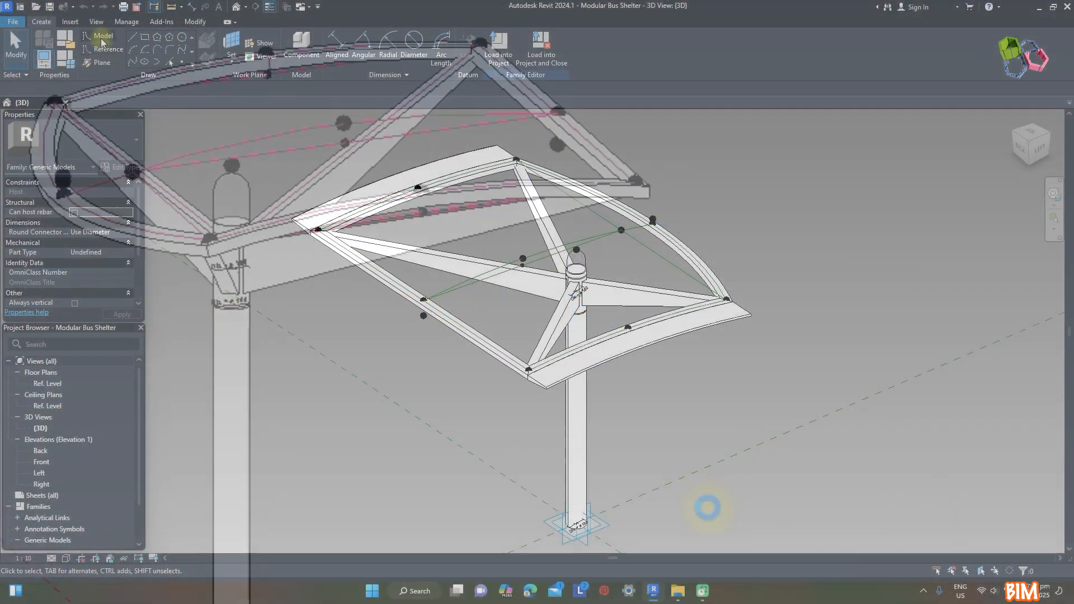
pyautogui.click(13, 21)
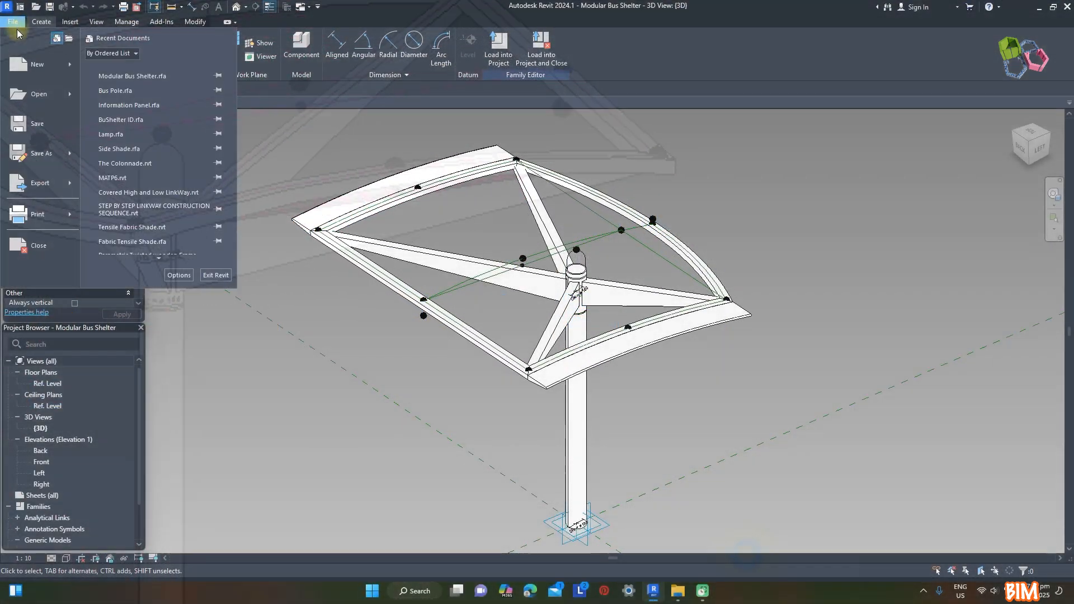
pyautogui.click(37, 64)
pyautogui.click(509, 270)
pyautogui.click(485, 295)
pyautogui.click(509, 332)
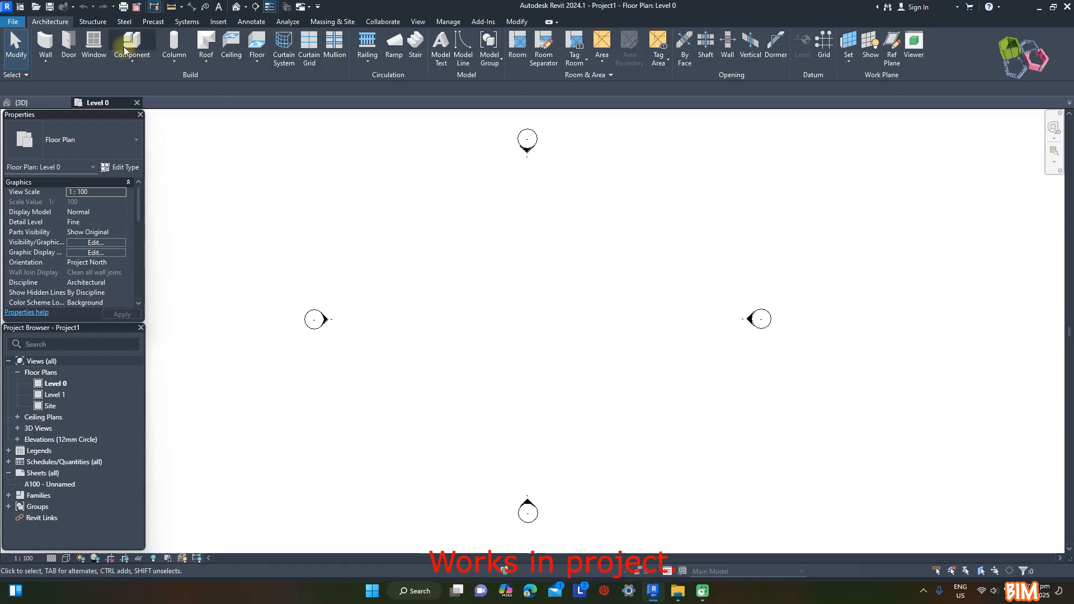
# Sketch a rectangular floor between the four elevation markers in the Level 0 plan
pyautogui.click(257, 61)
pyautogui.click(267, 85)
pyautogui.click(338, 182)
pyautogui.click(747, 496)
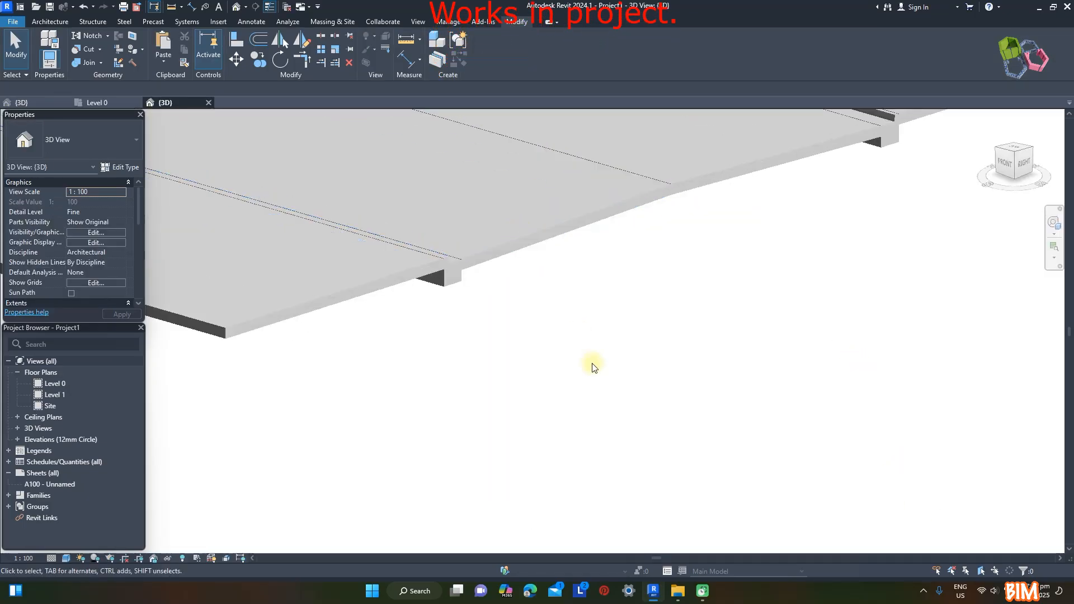
# Load the Modular Bus Shelter family into the new project
pyautogui.keyDown('shift'); pyautogui.moveTo(579, 376); pyautogui.dragTo(714, 317, button='middle'); pyautogui.keyUp('shift')
pyautogui.scroll(-5, 755, 443)
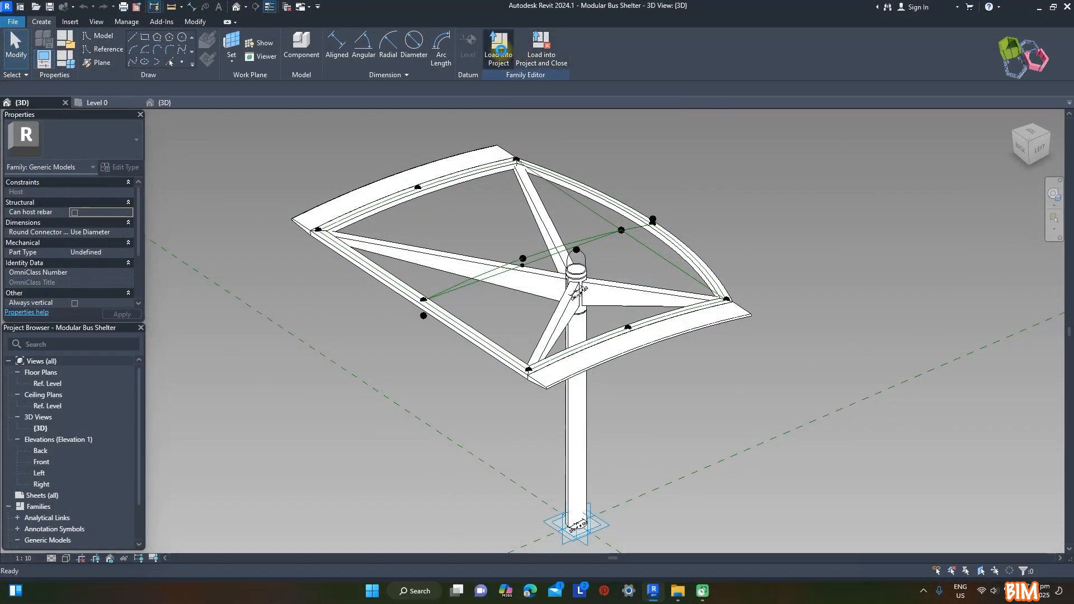
pyautogui.click(501, 50)
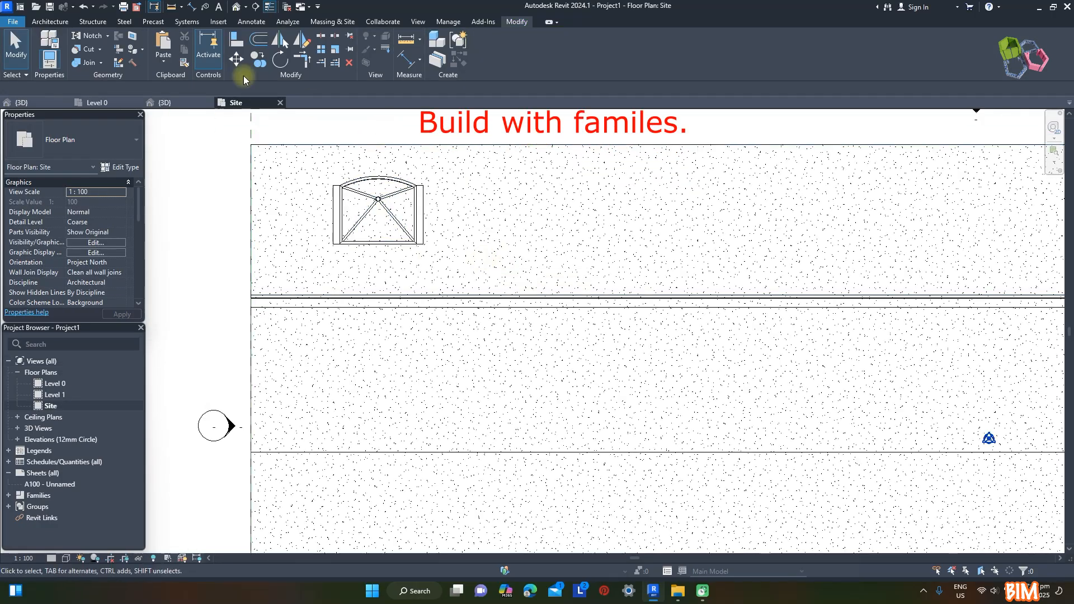
# Dimension the distance from the shelter's straight roof edge to the adjacent kerb line in the Site plan
pyautogui.press('d')
pyautogui.press('i')
pyautogui.scroll(3, 363, 246)
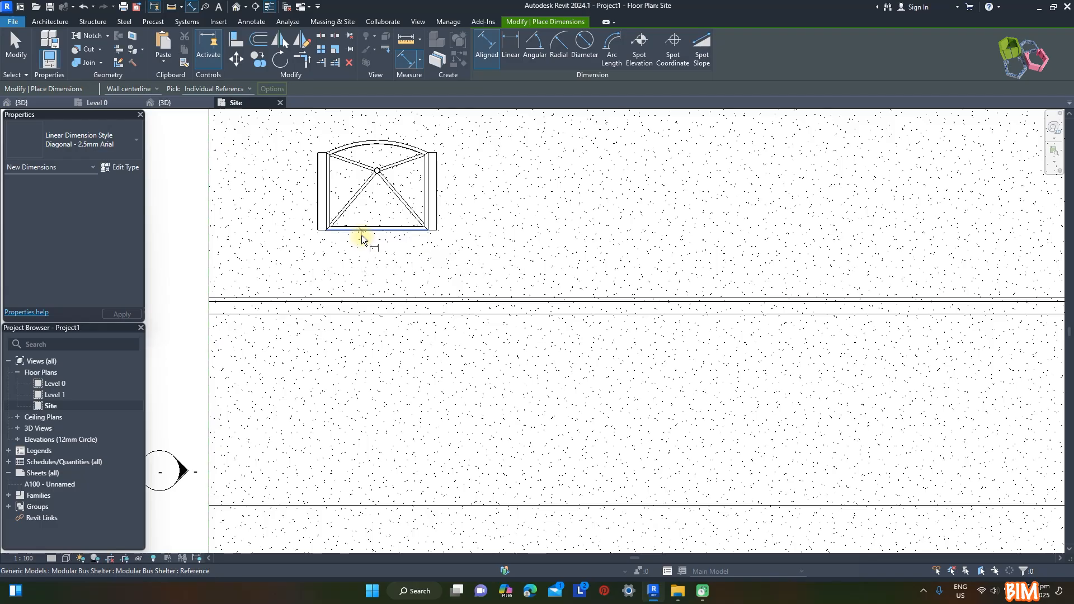
pyautogui.click(362, 235)
pyautogui.scroll(2, 319, 282)
pyautogui.click(285, 274)
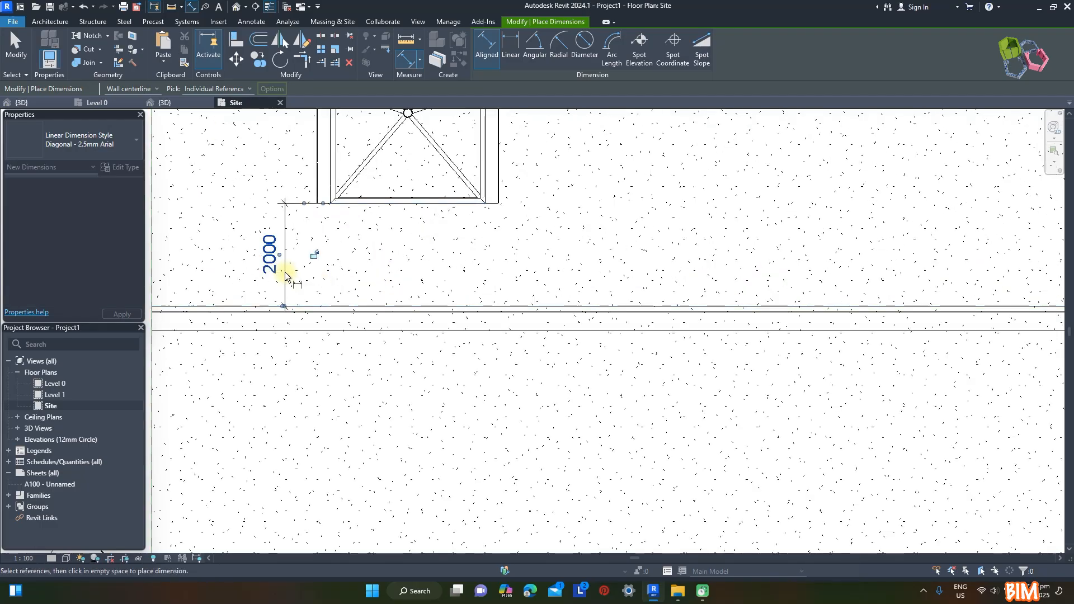
# Set the distance between the shelter's straight roof edge and the kerb line to 600 mm
pyautogui.press('Escape')
pyautogui.press('Escape')
pyautogui.click(353, 203)
pyautogui.click(275, 254)
pyautogui.press('Return')
pyautogui.press('Escape')
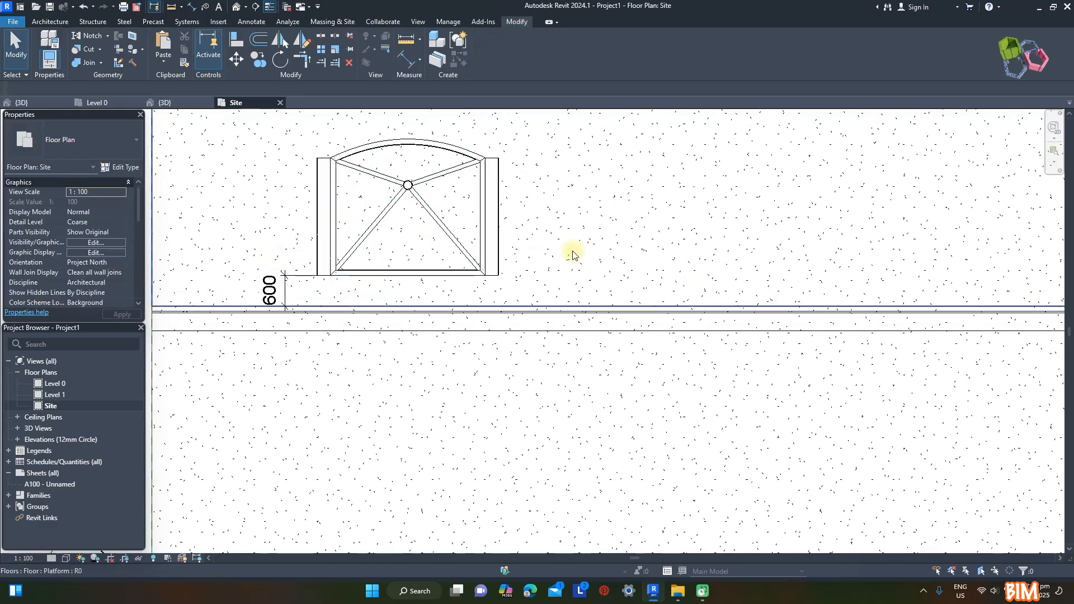
# Nudge the shelter and its dimension along the kerb towards the platform's near end
pyautogui.scroll(-2, 394, 252)
pyautogui.moveTo(202, 158); pyautogui.dragTo(513, 330)
pyautogui.press('Left')
pyautogui.press('Left')
pyautogui.press('Left')
pyautogui.press('Left')
pyautogui.press('Left')
pyautogui.press('Left')
pyautogui.press('Left')
pyautogui.press('Left')
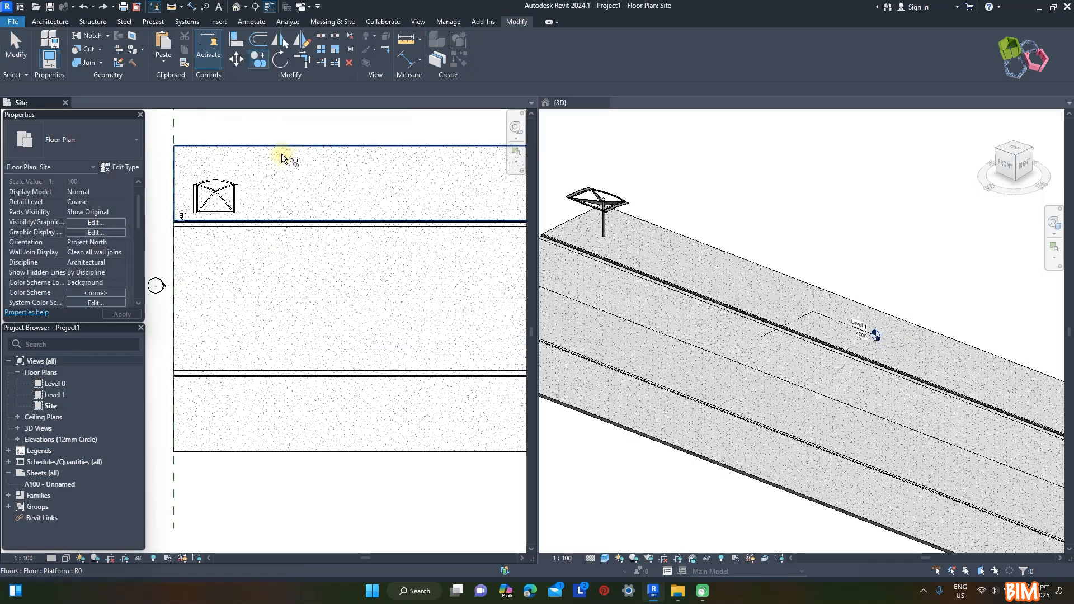
# Copy the shelter horizontally to three further positions along the platform, with Multiple enabled
pyautogui.click(237, 195)
pyautogui.press('c')
pyautogui.press('o')
pyautogui.click(210, 110)
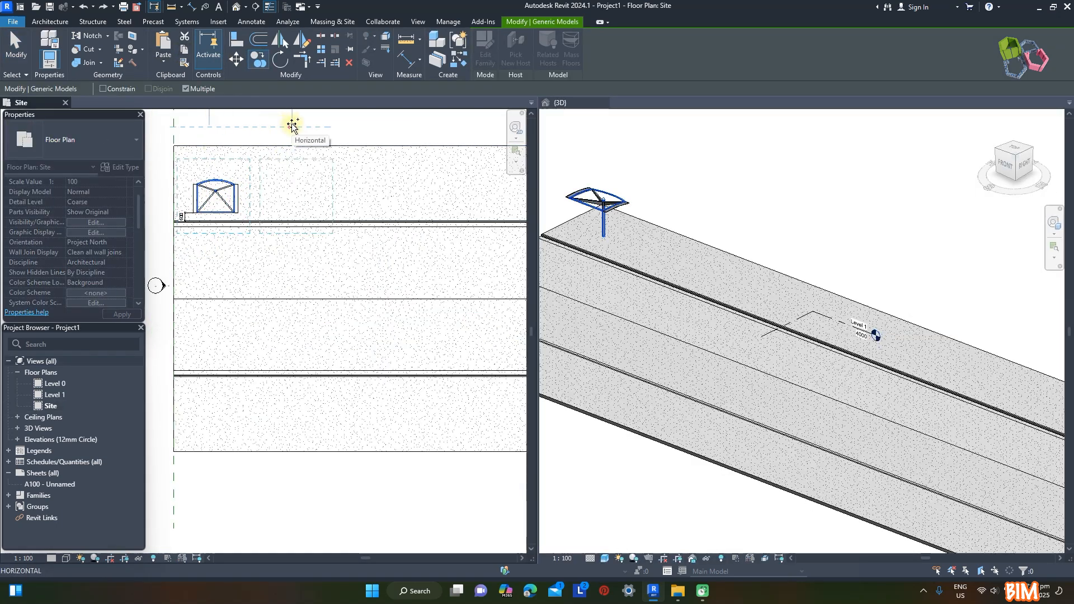
pyautogui.click(468, 128)
pyautogui.moveTo(429, 139); pyautogui.dragTo(280, 159, button='middle')
pyautogui.scroll(-4, 282, 161)
pyautogui.scroll(2, 382, 151)
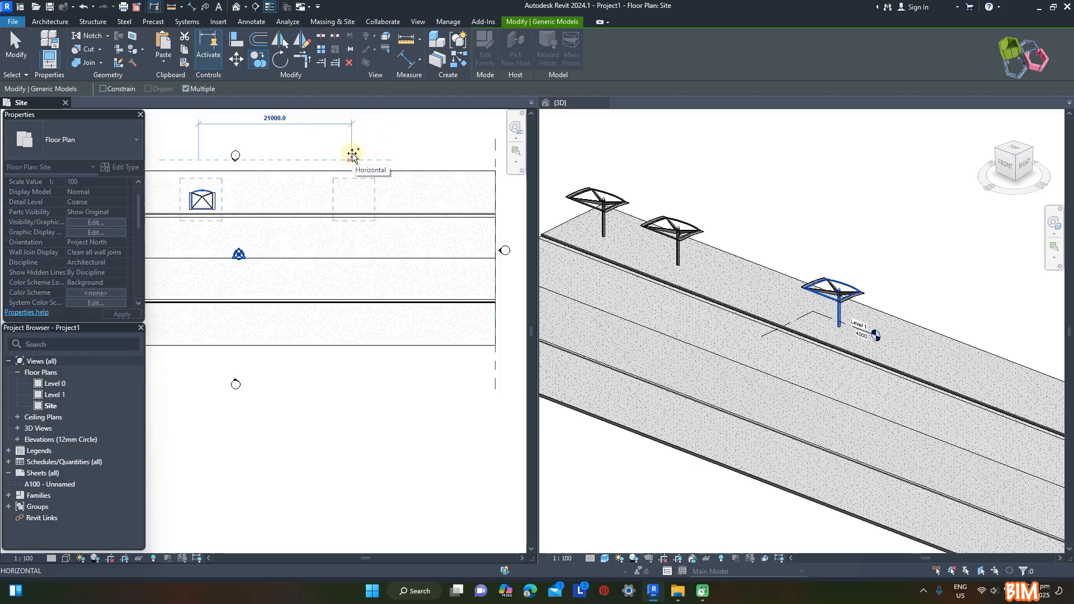
pyautogui.click(352, 156)
pyautogui.scroll(-3, 409, 220)
pyautogui.click(466, 254)
pyautogui.scroll(-2, 565, 202)
pyautogui.scroll(4, 224, 200)
pyautogui.scroll(1, 279, 221)
# Array the second shelter linearly along the kerb as 2 members spaced 3000 mm apart
pyautogui.click(262, 217)
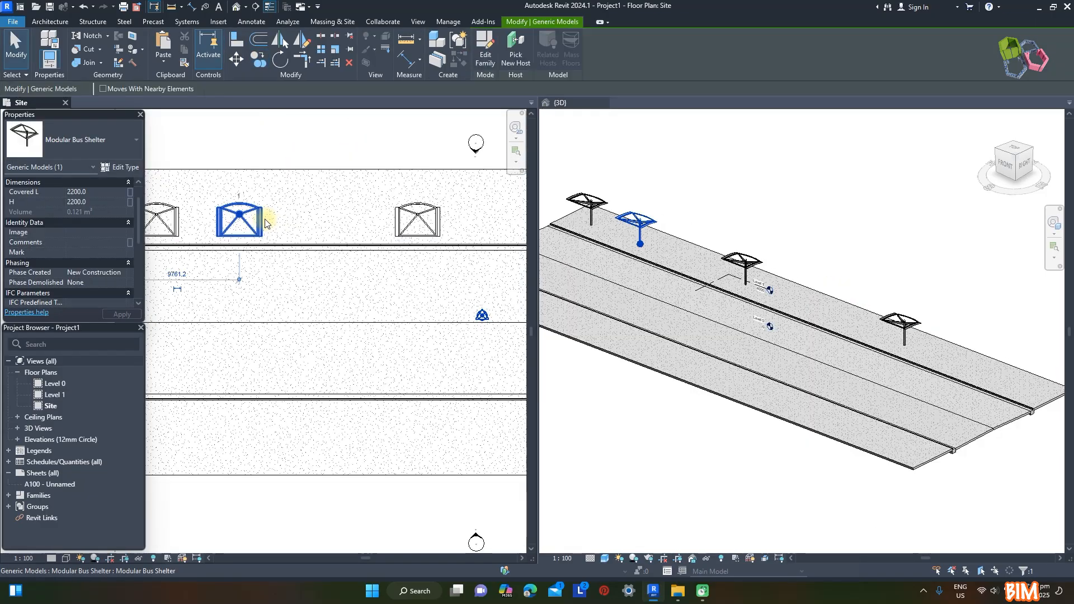
pyautogui.click(322, 50)
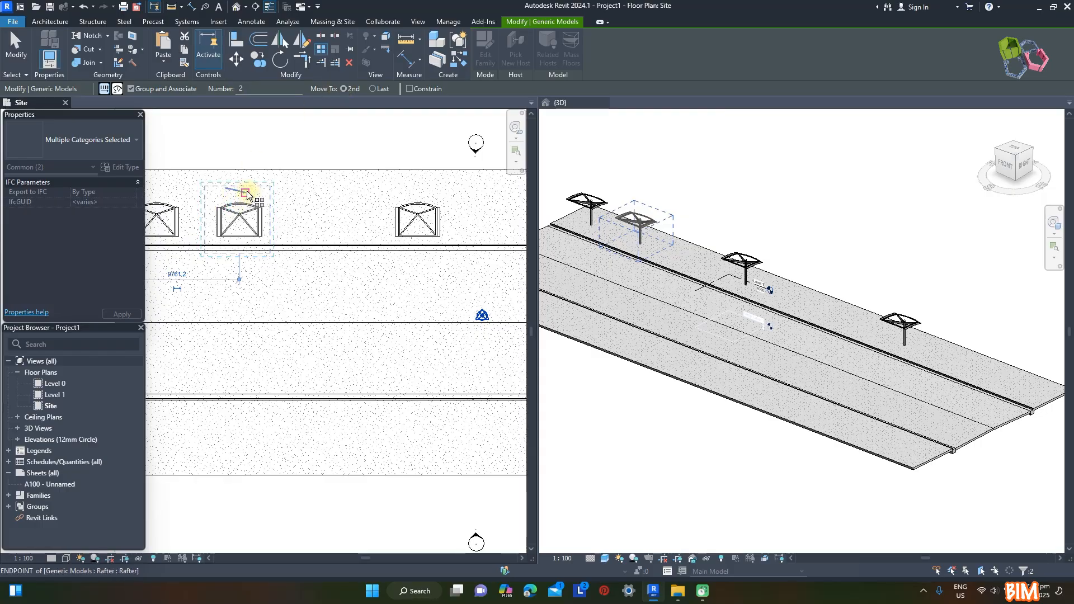
pyautogui.click(240, 189)
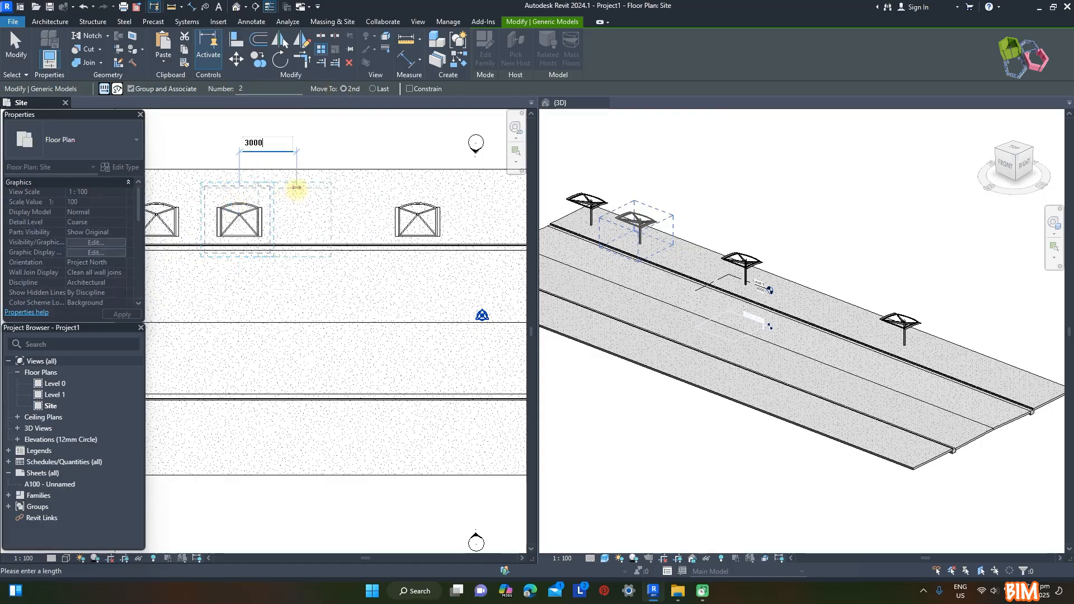
pyautogui.press('Return')
pyautogui.click(327, 142)
# Array the third shelter along the kerb as 2 adjoining members
pyautogui.click(414, 213)
pyautogui.scroll(-2, 335, 212)
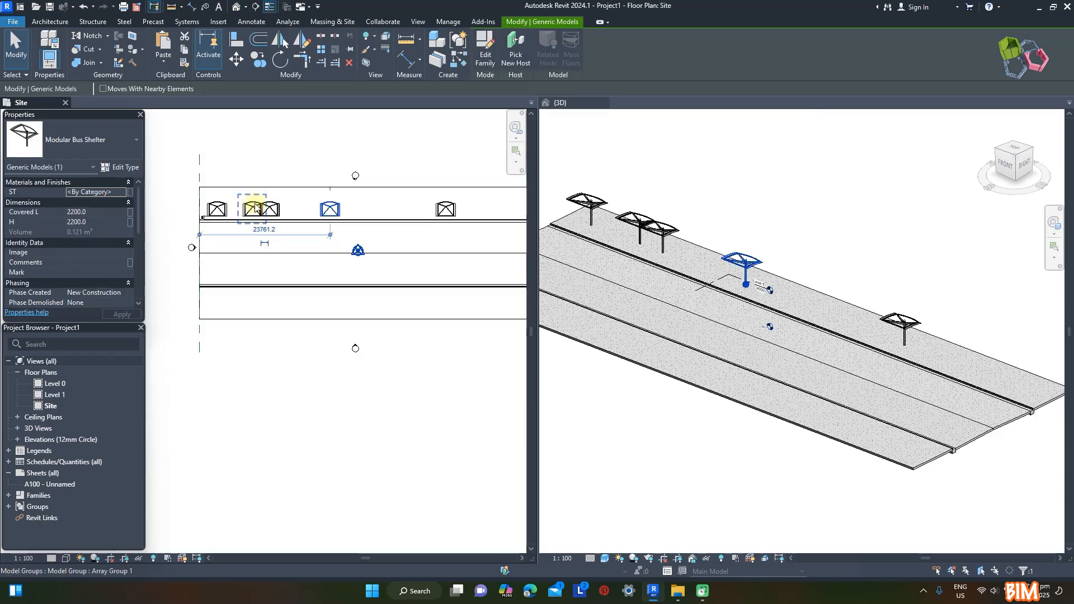
pyautogui.click(322, 51)
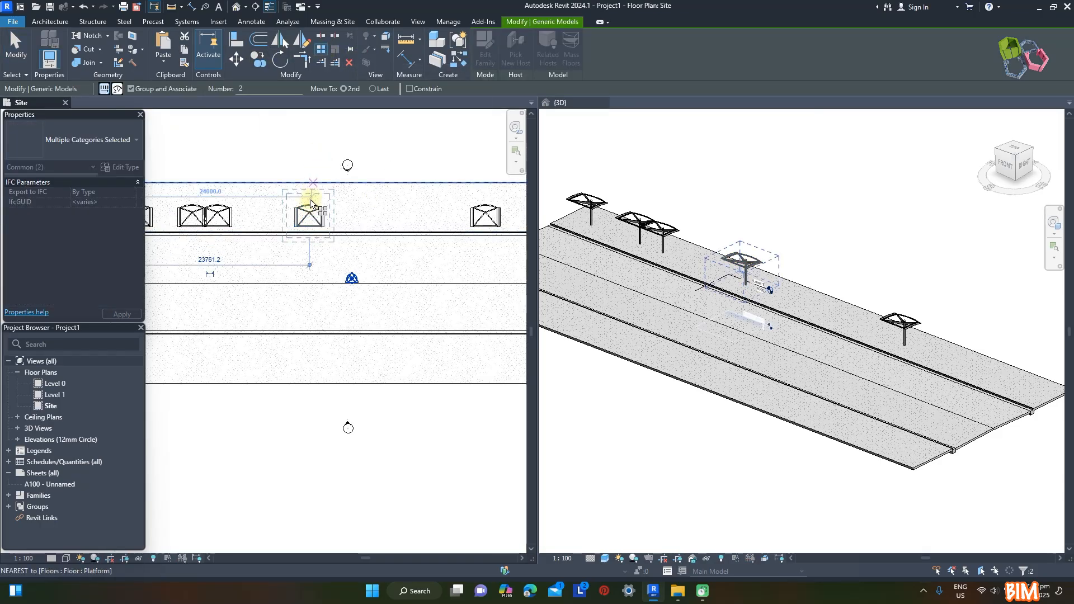
pyautogui.click(309, 196)
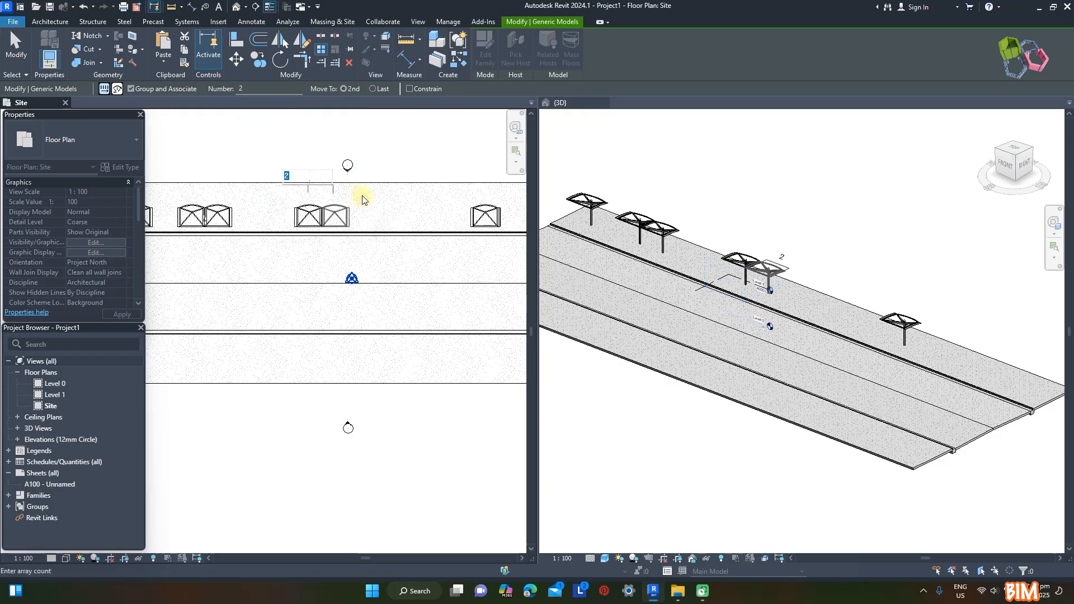
pyautogui.press('Return')
# Array the fourth shelter along the kerb as 2 members spaced 3000 mm apart
pyautogui.scroll(-3, 247, 218)
pyautogui.scroll(4, 407, 220)
pyautogui.click(412, 216)
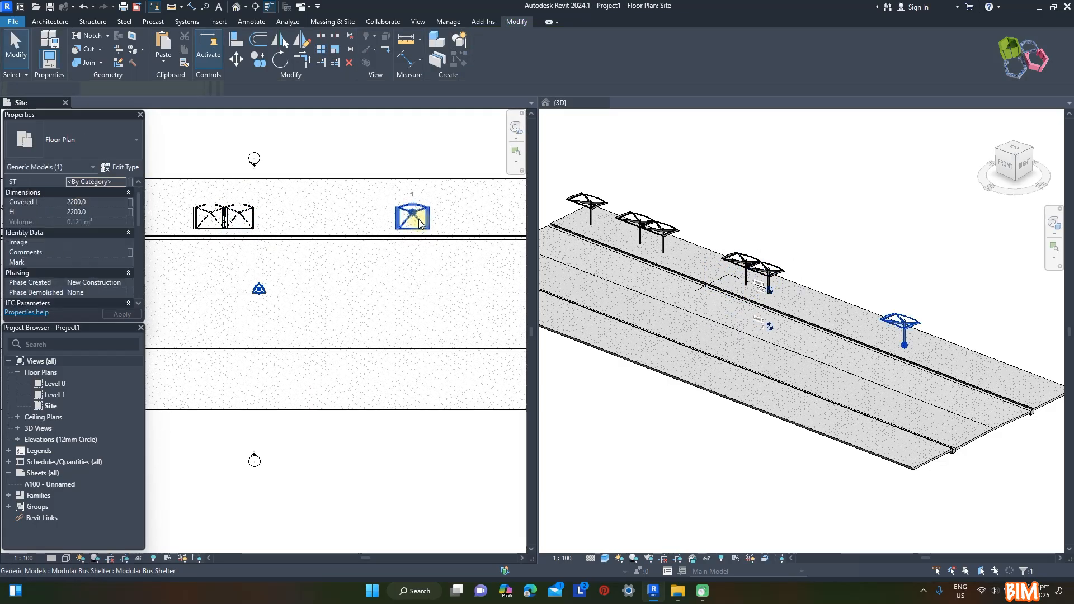
pyautogui.click(323, 51)
pyautogui.click(413, 192)
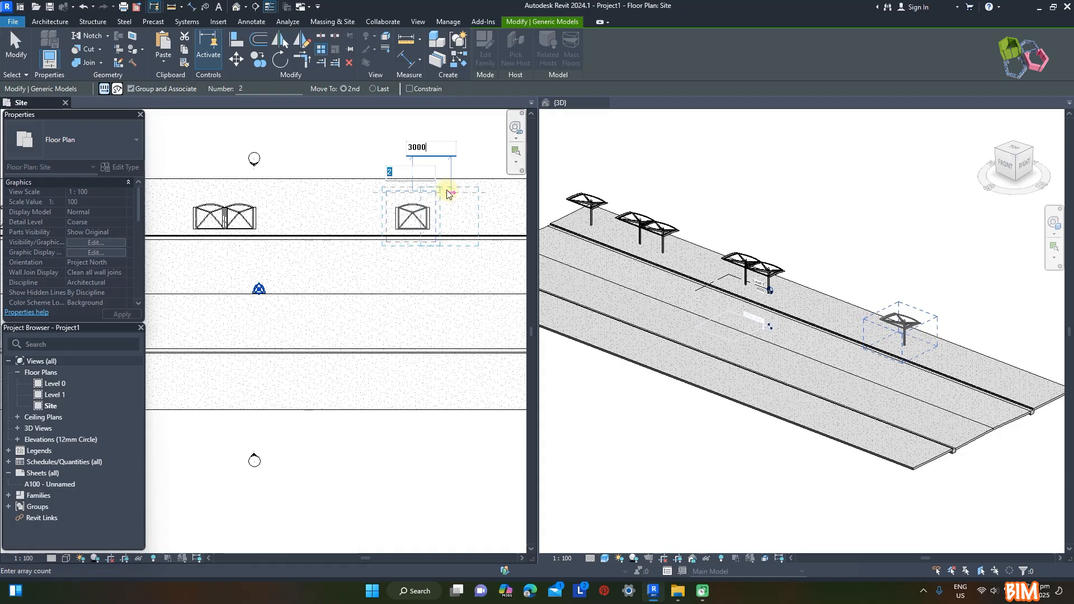
pyautogui.press('Return')
pyautogui.scroll(-3, 455, 288)
pyautogui.scroll(3, 403, 225)
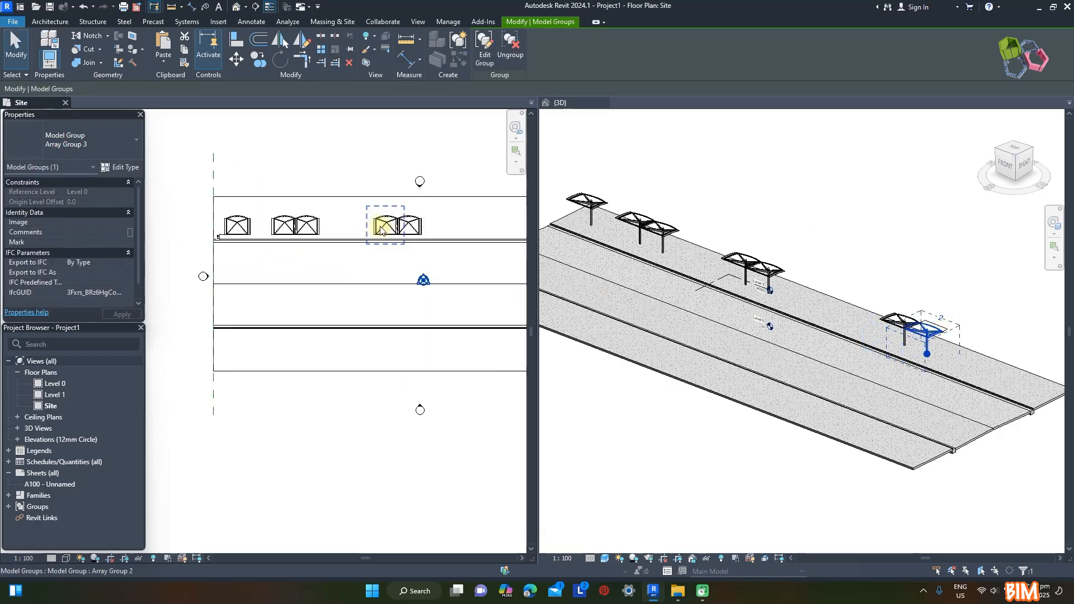
# Increase the third shelter array to 3 members
pyautogui.scroll(2, 395, 207)
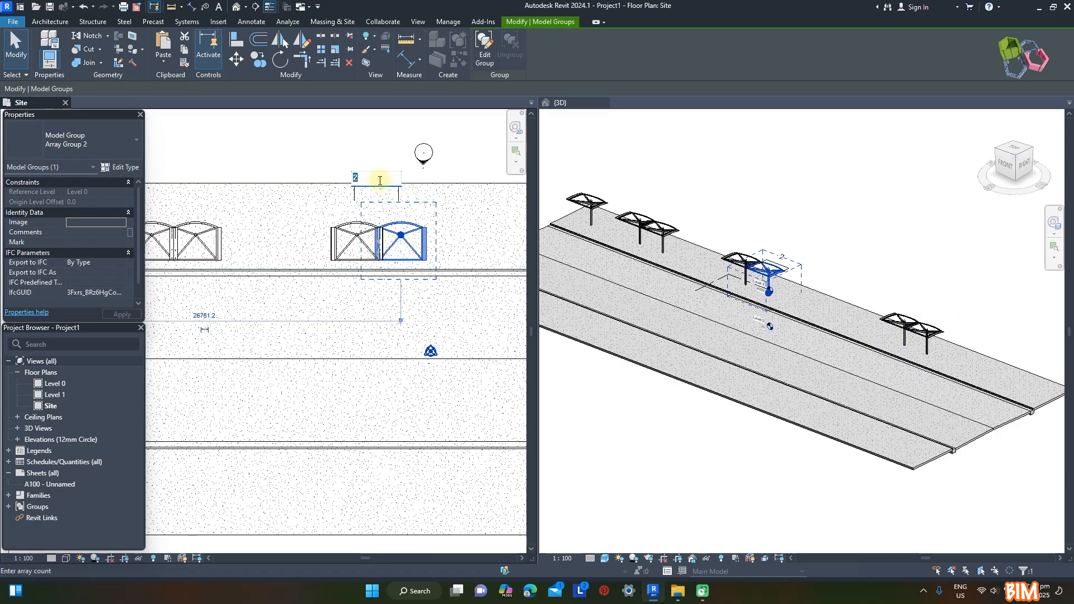
pyautogui.press('Escape')
pyautogui.scroll(-3, 235, 224)
pyautogui.scroll(1, 242, 205)
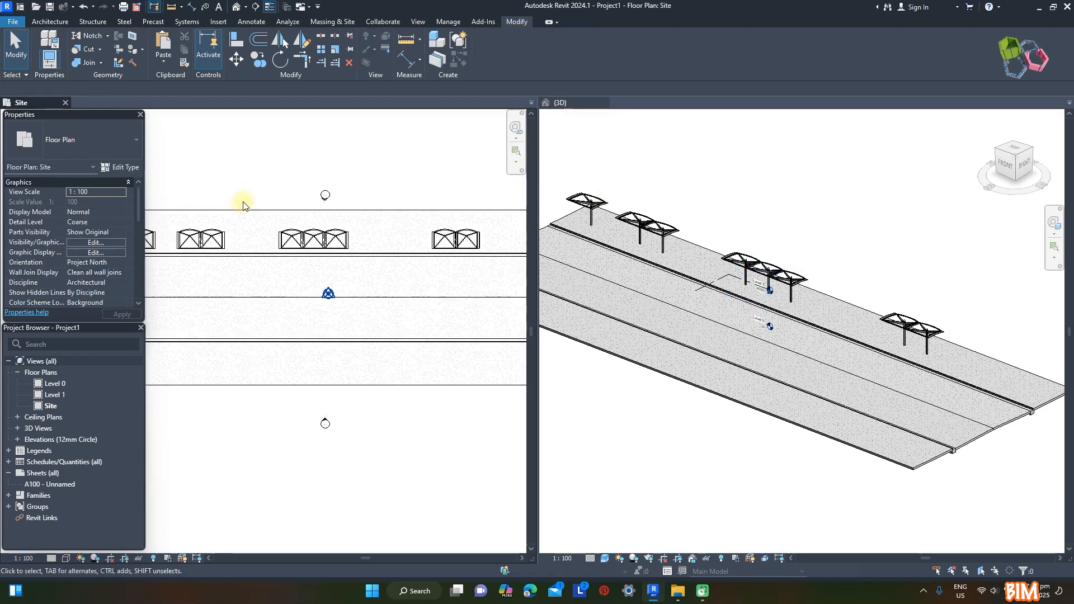
# Extend the last array to 4 shelters and shift the three- and four-shelter rows closer to the pair
pyautogui.moveTo(364, 269); pyautogui.dragTo(364, 268)
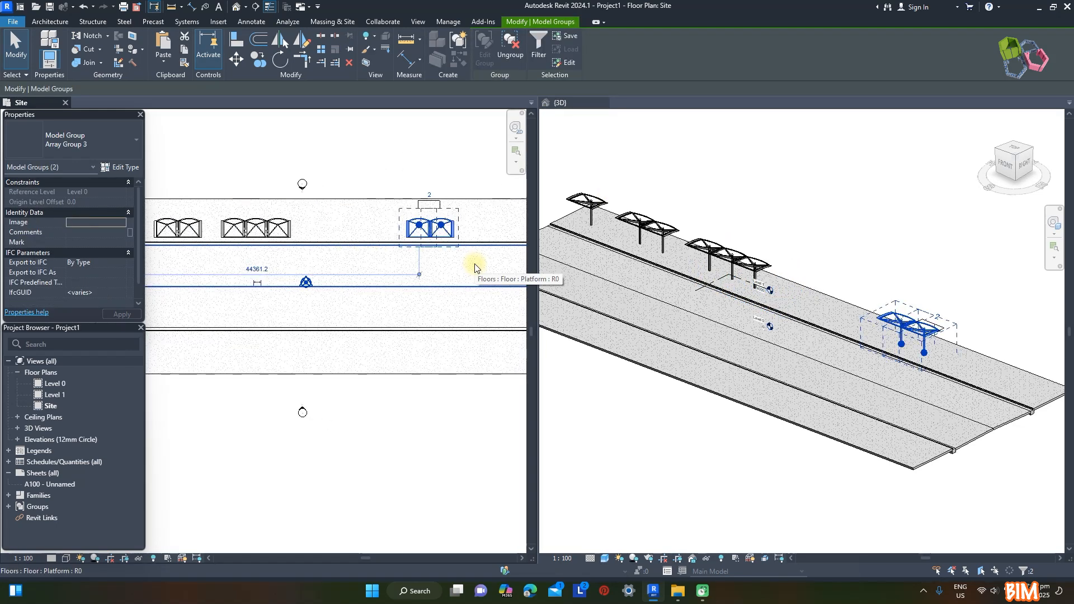
pyautogui.press('Left')
pyautogui.press('Left')
pyautogui.press('Left')
pyautogui.press('Left')
pyautogui.press('Left')
pyautogui.press('Left')
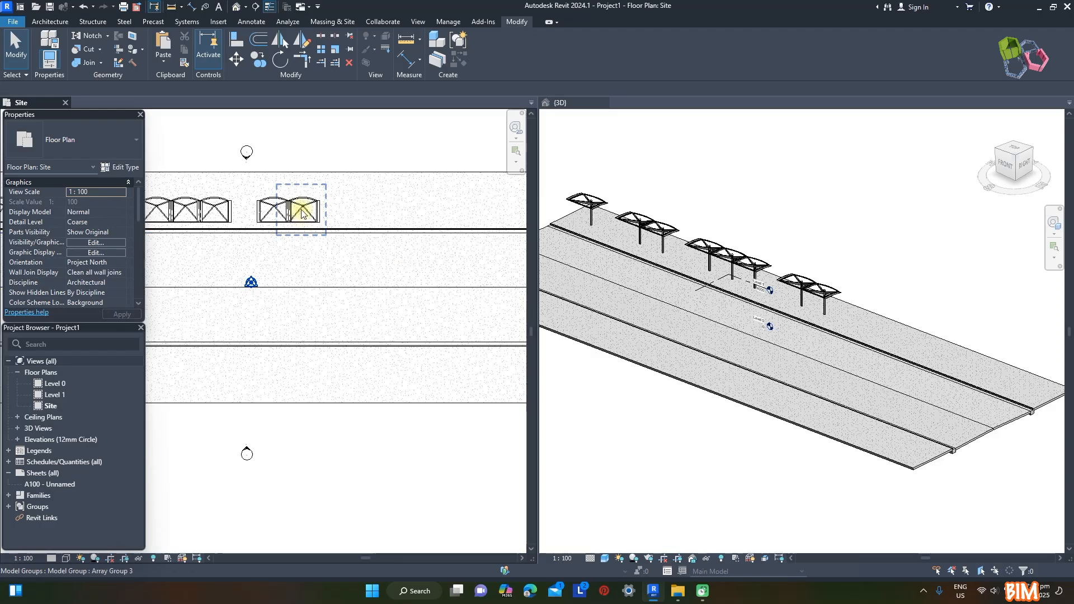
pyautogui.click(300, 213)
pyautogui.press('Escape')
pyautogui.scroll(-2, 302, 253)
pyautogui.scroll(-1, 408, 248)
pyautogui.scroll(2, 230, 237)
# Copy the single shelter horizontally to the free platform space beyond the four-shelter row
pyautogui.click(192, 227)
pyautogui.press('c')
pyautogui.press('o')
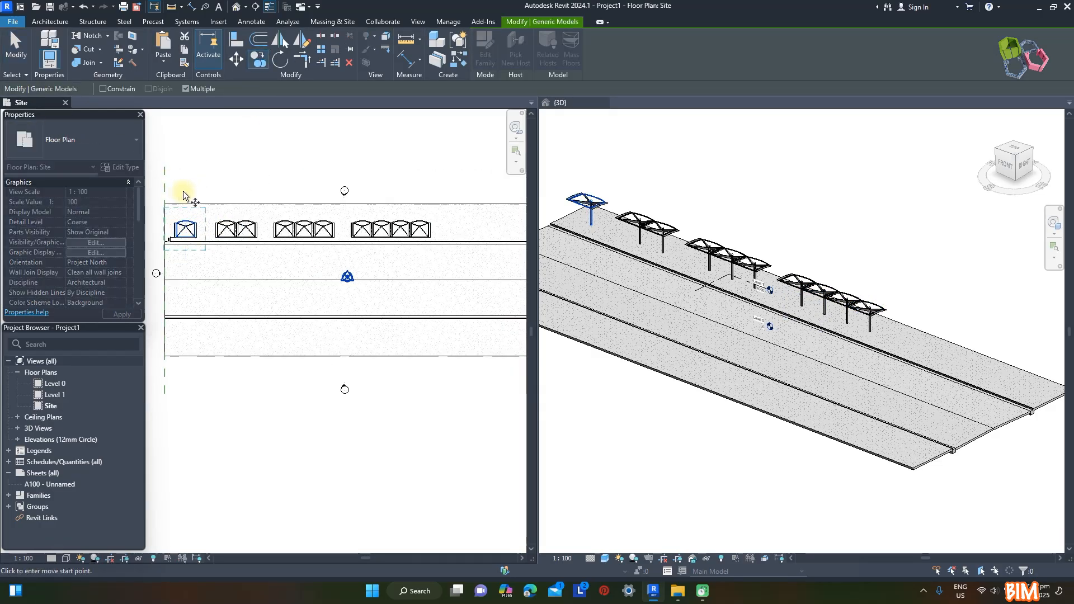
pyautogui.click(460, 213)
pyautogui.scroll(2, 520, 226)
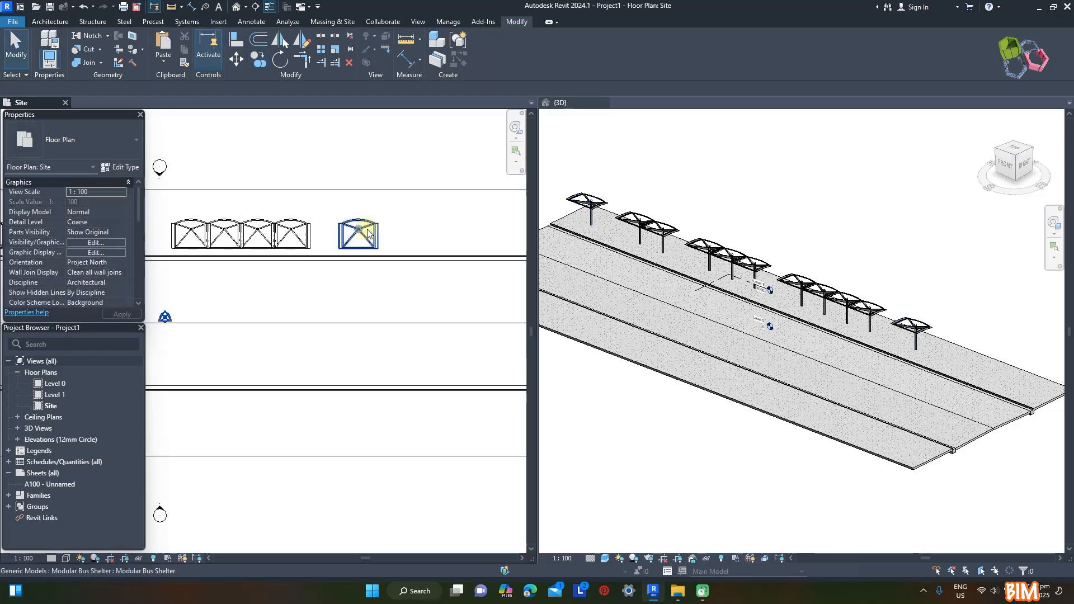
# Array the newly copied shelter along the kerb at 3000 mm spacing
pyautogui.press('a')
pyautogui.press('r')
pyautogui.click(362, 229)
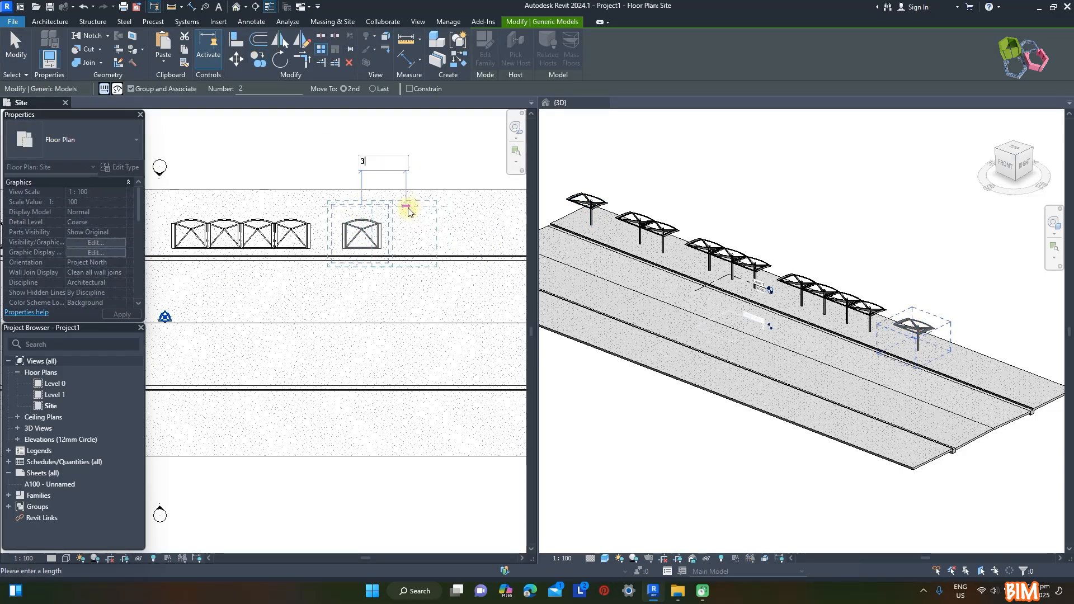
pyautogui.write('3000')
pyautogui.press('Return')
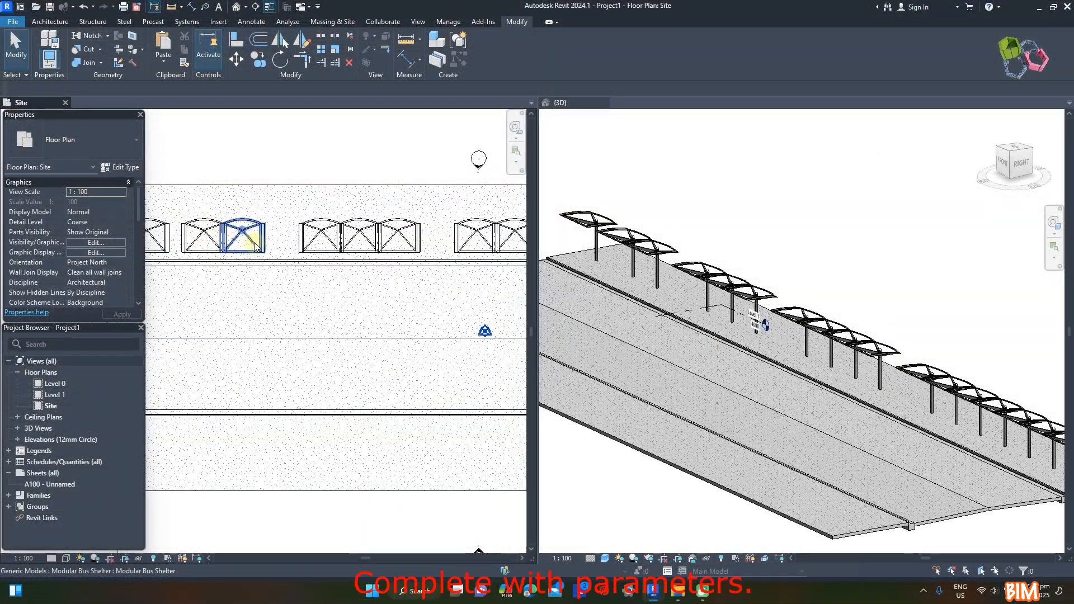
# Set H to 2500 for the second shelter of the pair and Covered L to 2400 for both its shelters
pyautogui.click(255, 246)
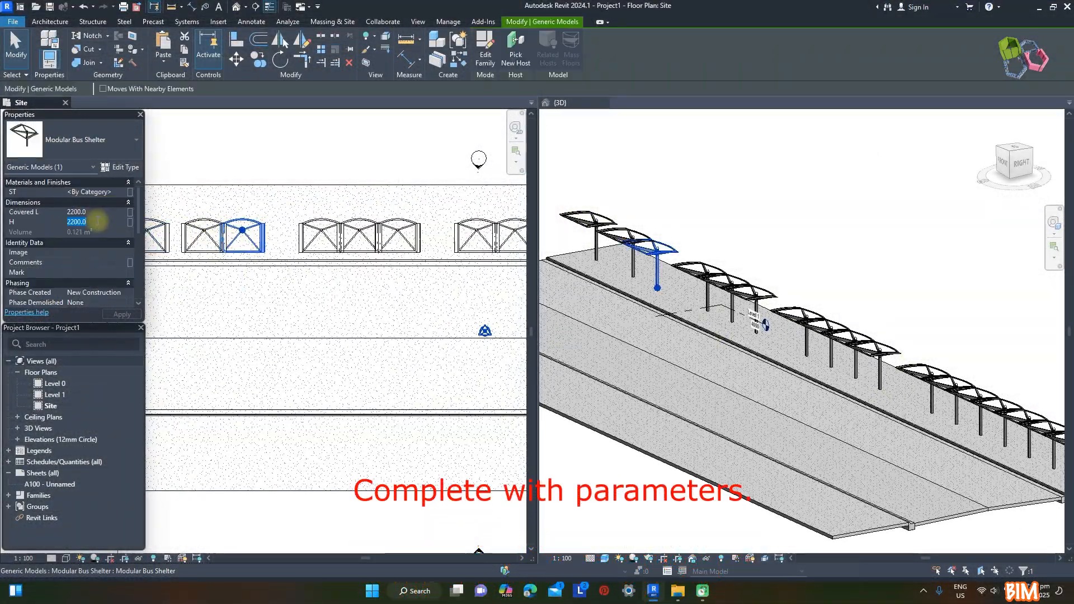
pyautogui.scroll(2, 693, 240)
pyautogui.moveTo(693, 240)
pyautogui.keyDown('shift'); pyautogui.mouseDown(button='middle')
pyautogui.moveTo(717, 153)
pyautogui.moveTo(732, 170)
pyautogui.moveTo(696, 236)
pyautogui.mouseUp(button='middle'); pyautogui.keyUp('shift')
pyautogui.scroll(2, 371, 244)
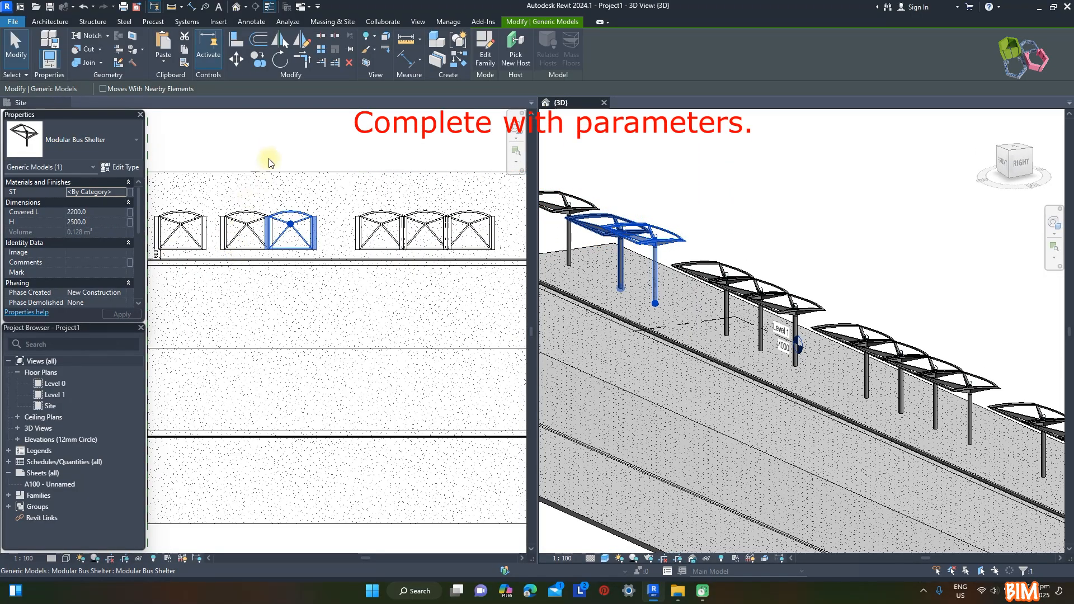
pyautogui.keyDown('ctrl'); pyautogui.click(247, 219); pyautogui.keyUp('ctrl')
pyautogui.click(103, 214)
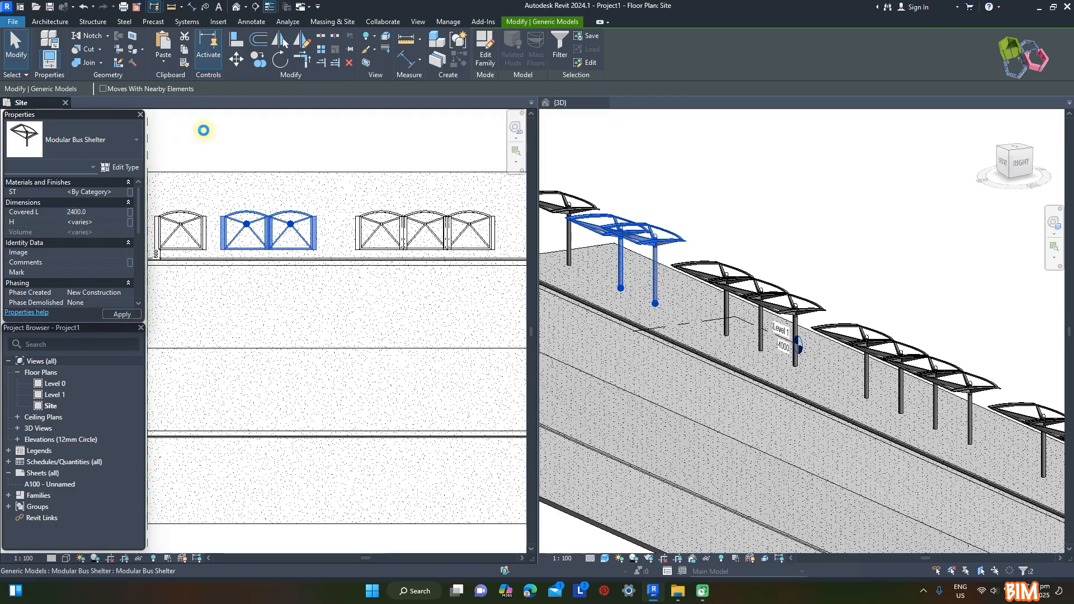
# Align the straight roof edges of the paired shelters with the single shelter's edge, 600 mm from the kerb
pyautogui.press('a')
pyautogui.press('l')
pyautogui.scroll(2, 242, 200)
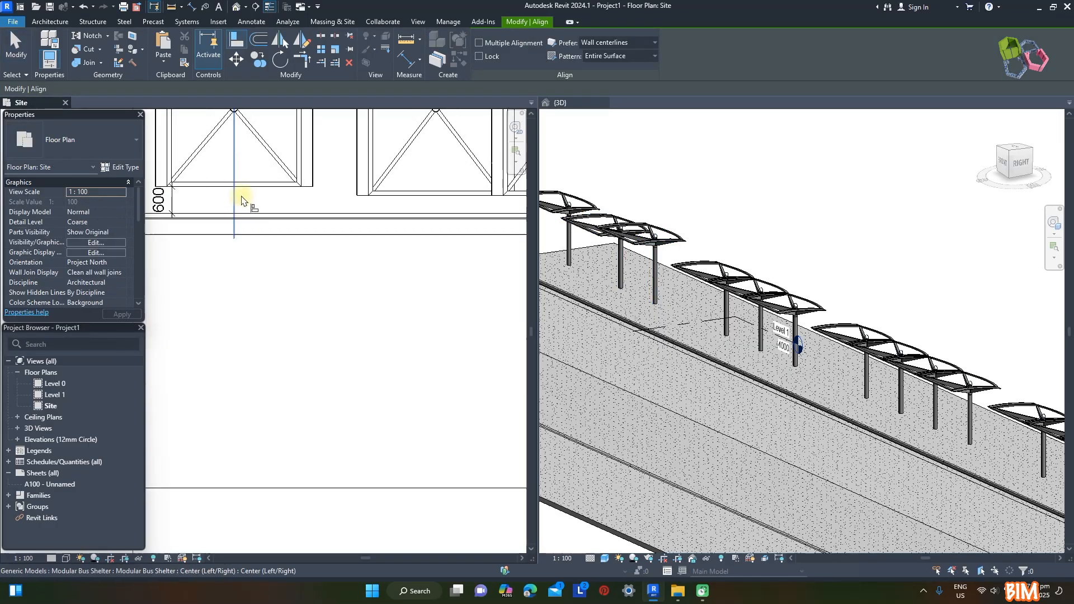
pyautogui.click(387, 197)
pyautogui.click(358, 191)
pyautogui.moveTo(387, 200); pyautogui.dragTo(154, 250, button='middle')
pyautogui.click(415, 201)
pyautogui.scroll(-4, 254, 218)
pyautogui.press('Escape')
pyautogui.scroll(-1, 255, 220)
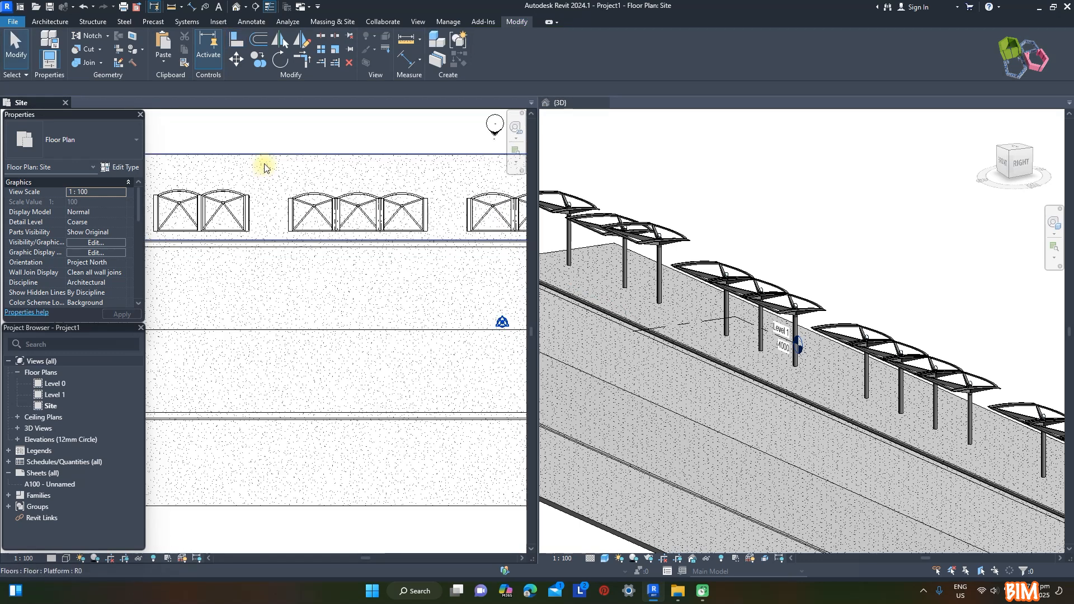
# Set Covered L to 2700 for the three-shelter row and align its straight roof edges with the neighbouring pair
pyautogui.moveTo(303, 197); pyautogui.dragTo(449, 250)
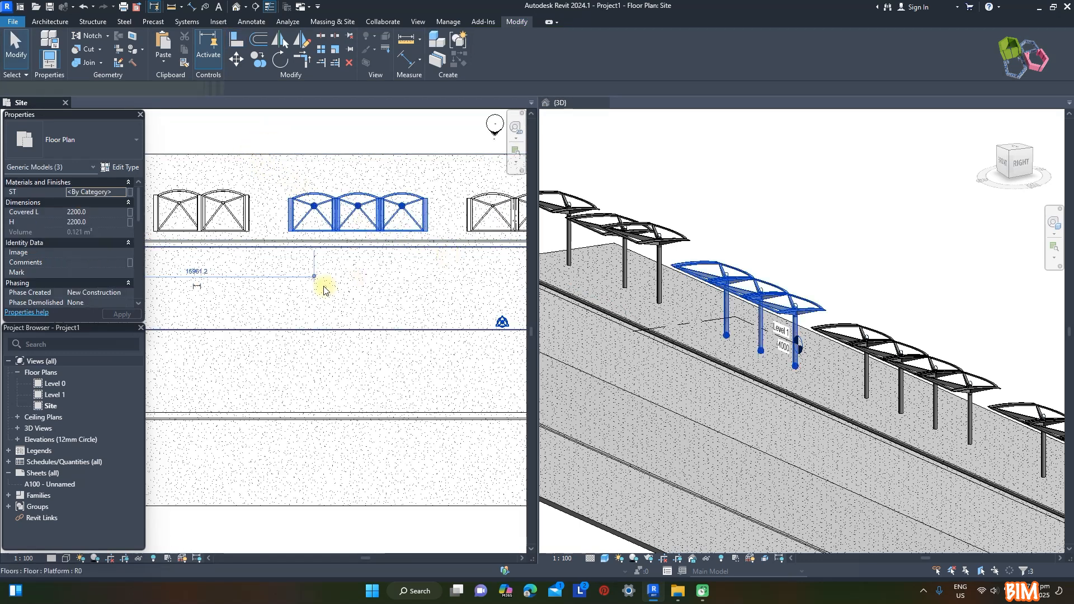
pyautogui.click(96, 212)
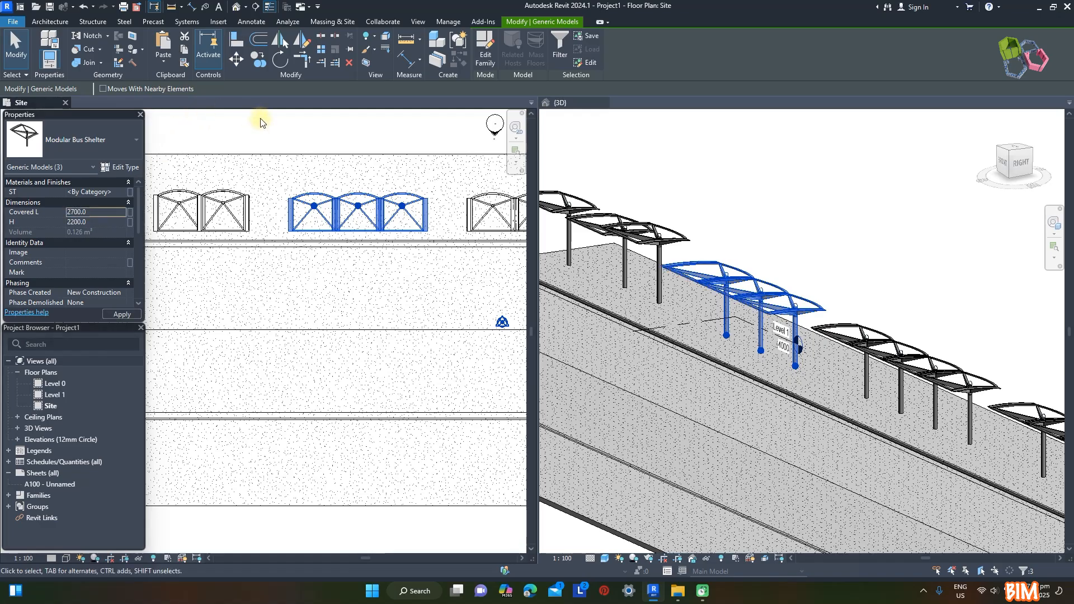
pyautogui.press('a')
pyautogui.press('l')
pyautogui.scroll(3, 335, 247)
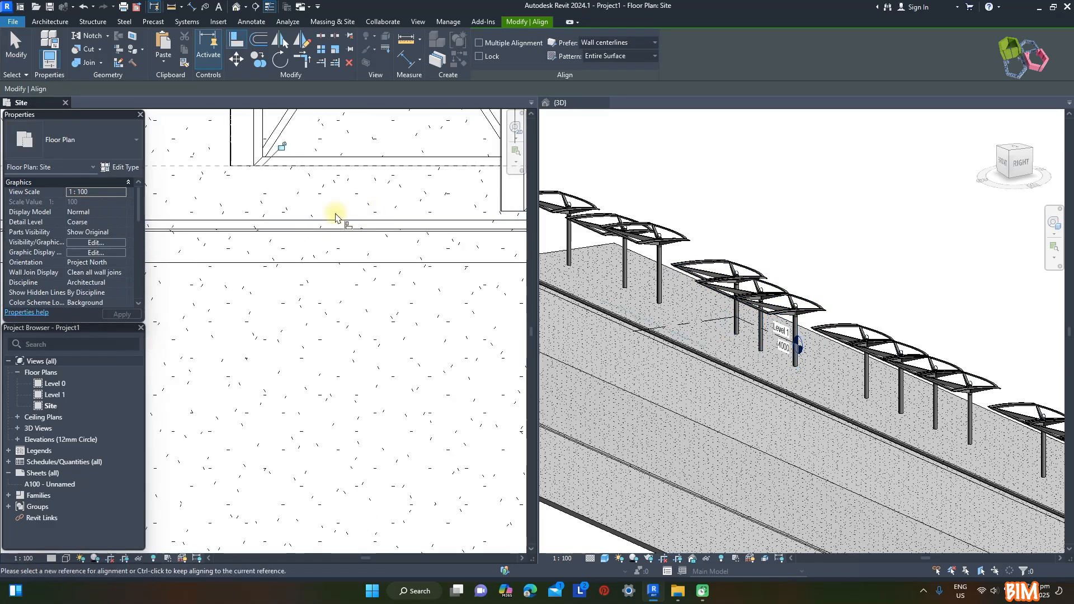
pyautogui.click(392, 216)
pyautogui.scroll(-4, 300, 246)
pyautogui.scroll(-1, 301, 251)
pyautogui.press('Escape')
# Set H to 2400 for the four-shelter row and Covered L to 2500 for its second shelter
pyautogui.moveTo(191, 178); pyautogui.dragTo(344, 235)
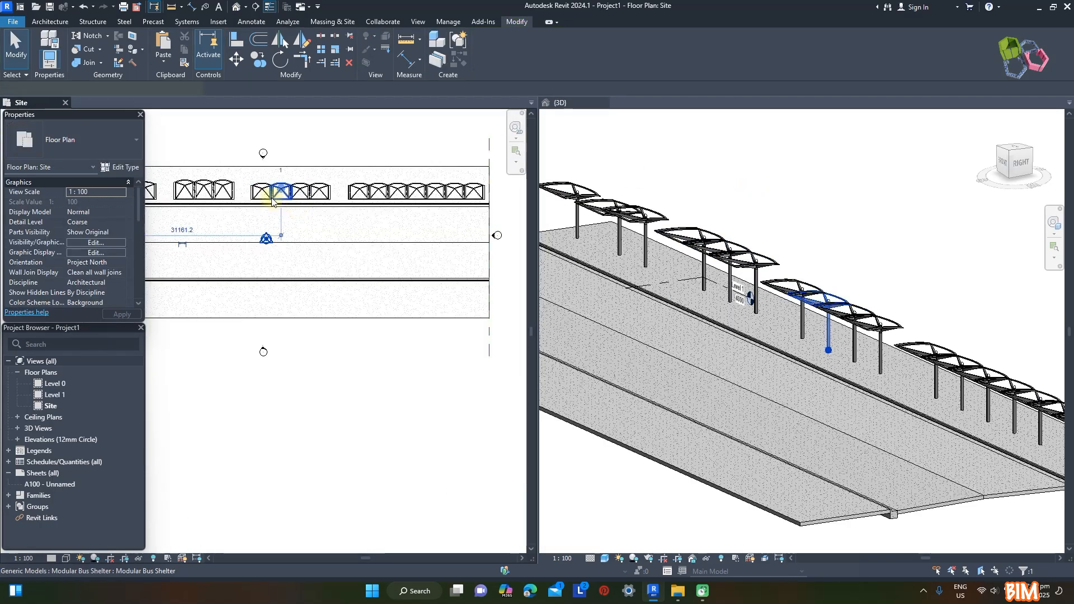
pyautogui.click(280, 192)
pyautogui.click(95, 214)
pyautogui.write('2500.0')
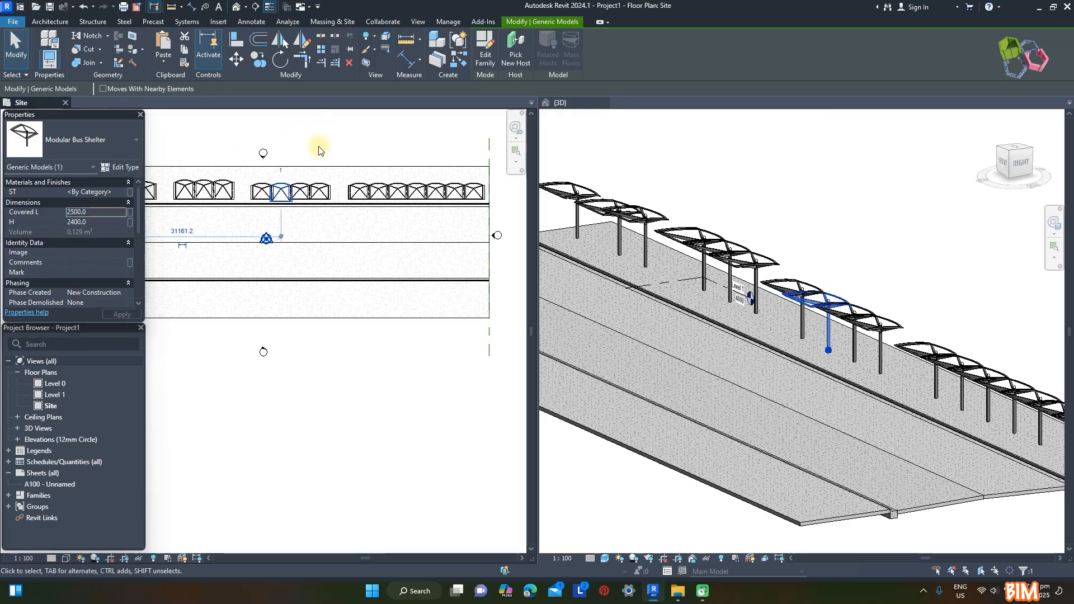
# Set Covered L to 2900 for the third shelter and 3300 for the fourth shelter of the four-shelter row
pyautogui.scroll(3, 318, 149)
pyautogui.click(97, 213)
pyautogui.write('2')
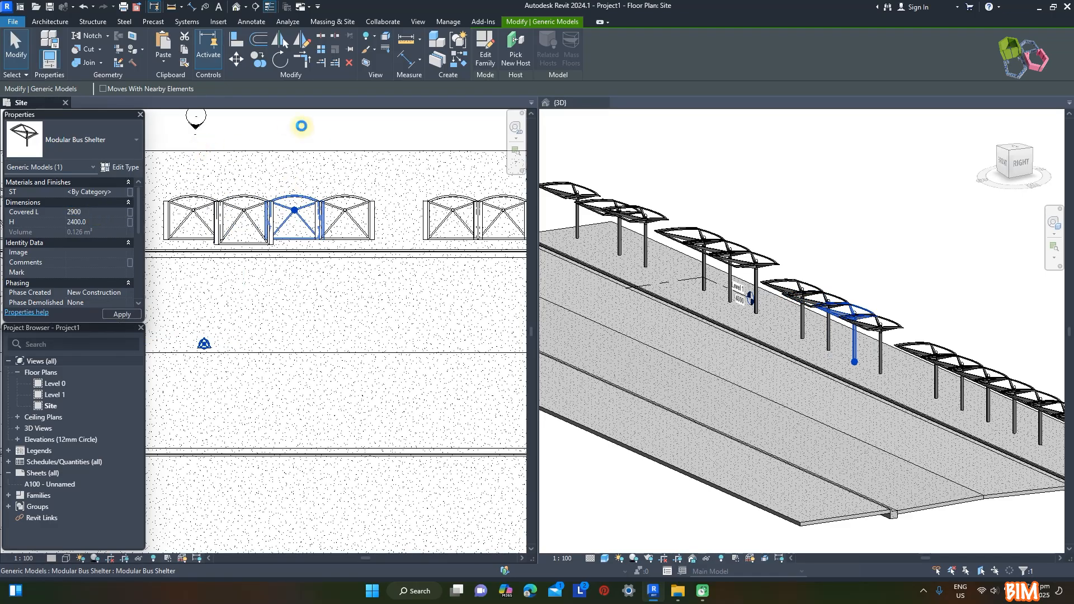
pyautogui.click(329, 230)
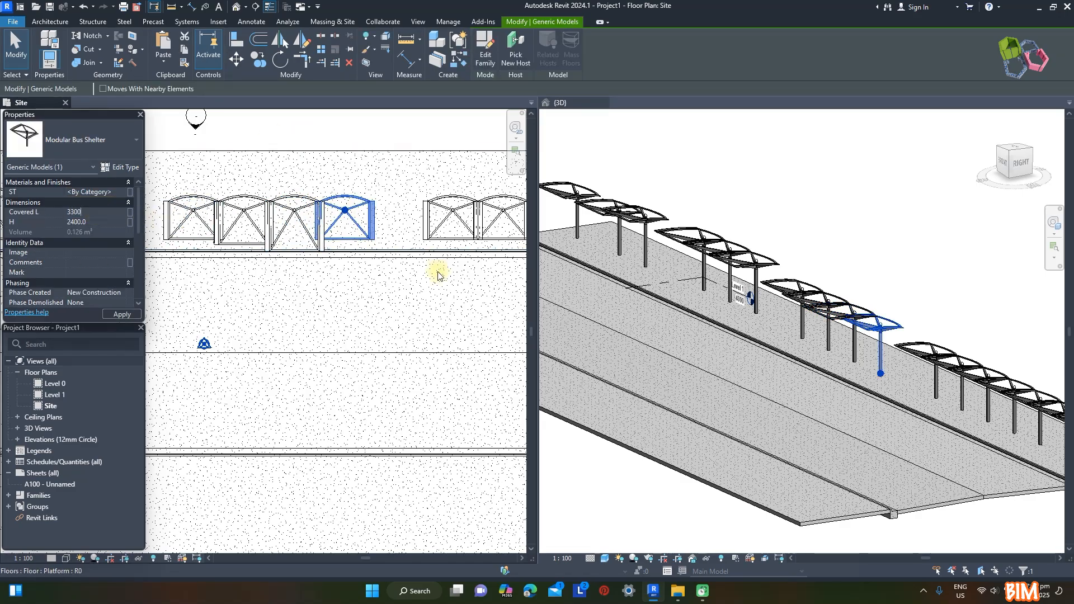
pyautogui.press('Escape')
# Align the second shelter's straight roof edge with the first shelter's edge in the four-shelter row
pyautogui.press('a')
pyautogui.press('l')
pyautogui.scroll(4, 192, 244)
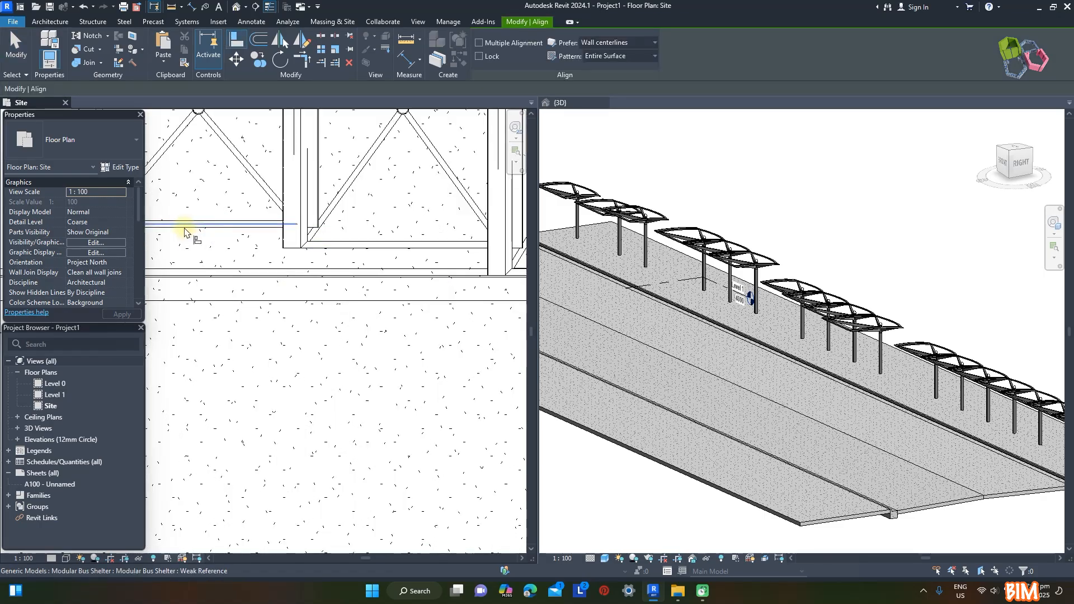
pyautogui.click(338, 249)
pyautogui.scroll(-1, 200, 249)
pyautogui.scroll(1, 364, 232)
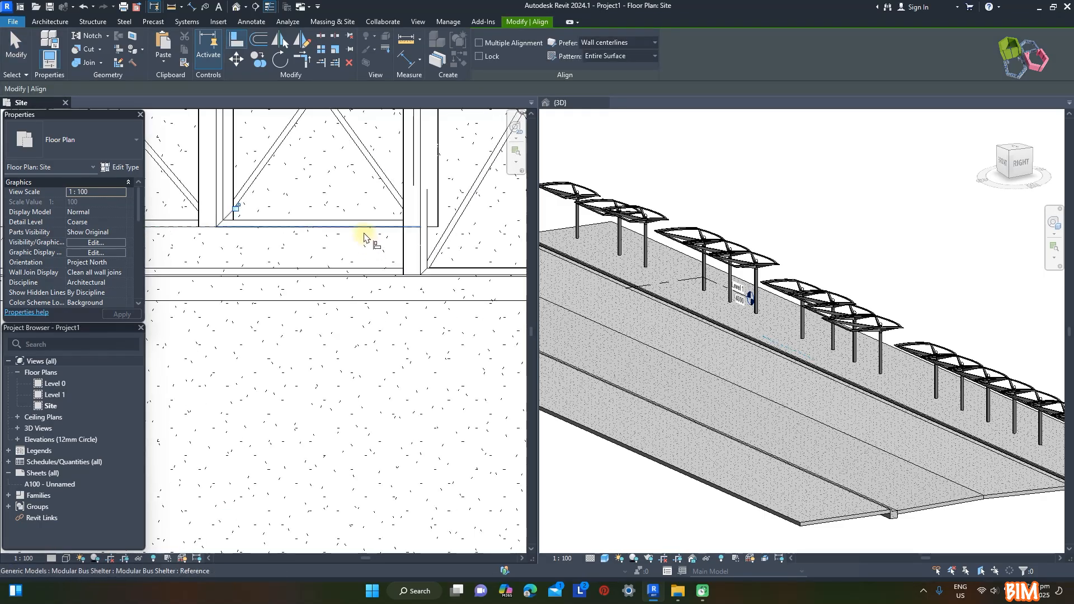
# Align the third shelter's straight roof edge with the second shelter's edge in the four-shelter row
pyautogui.click(364, 232)
pyautogui.scroll(4, 447, 274)
pyautogui.click(309, 247)
pyautogui.scroll(-5, 225, 259)
pyautogui.scroll(2, 285, 238)
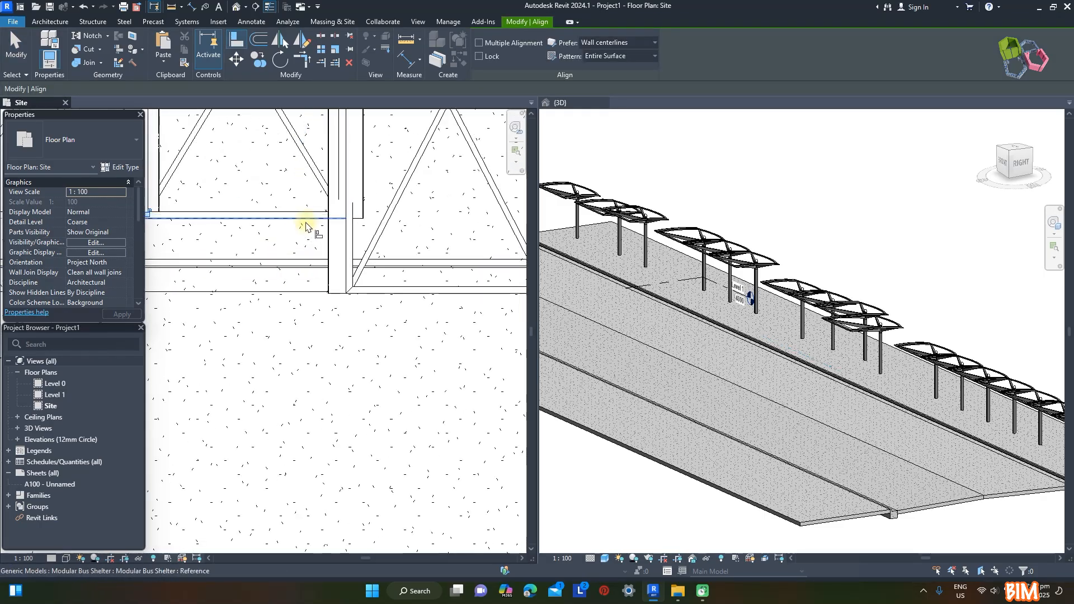
# Align the fourth shelter's straight roof edge with the third shelter's edge in the four-shelter row
pyautogui.click(306, 227)
pyautogui.scroll(2, 283, 320)
pyautogui.click(286, 302)
pyautogui.scroll(-8, 296, 314)
pyautogui.press('Escape')
pyautogui.press('Escape')
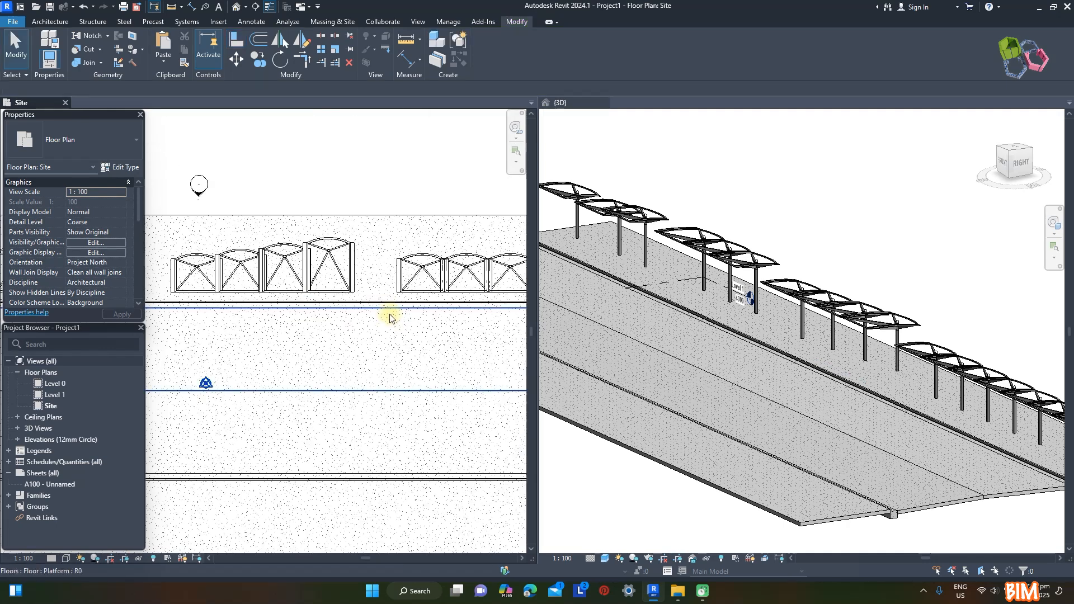
# Set Covered L to 3000 for all seven shelters in the seven-shelter row
pyautogui.scroll(-1, 390, 316)
pyautogui.moveTo(390, 316); pyautogui.dragTo(239, 261, button='middle')
pyautogui.moveTo(232, 162); pyautogui.dragTo(495, 262)
pyautogui.click(98, 212)
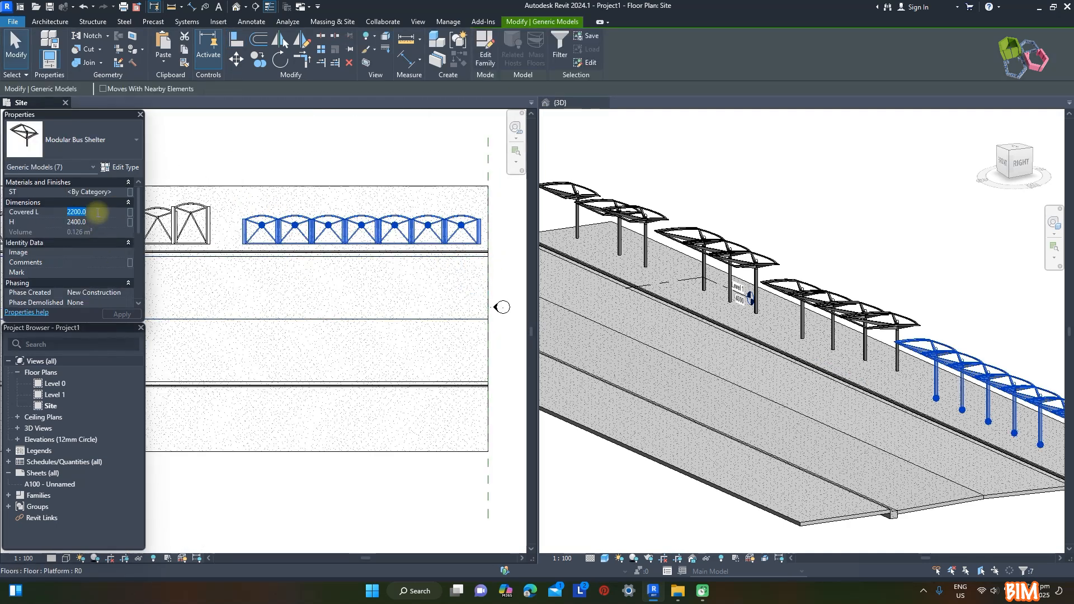
pyautogui.click(231, 153)
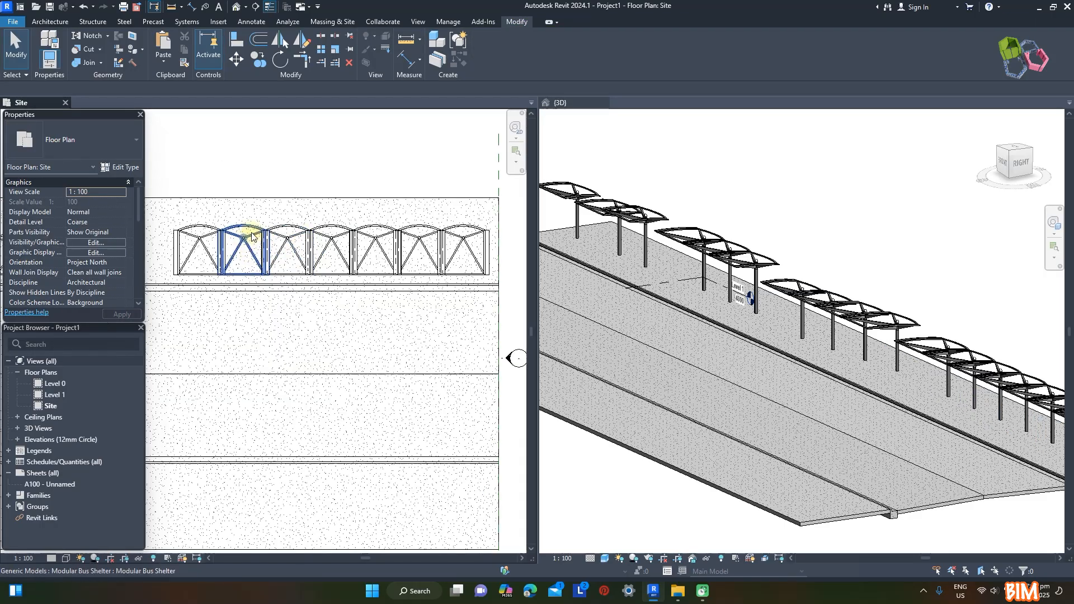
# Set the height H to 2800 for the third and fourth shelters of the seven-shelter row
pyautogui.click(252, 231)
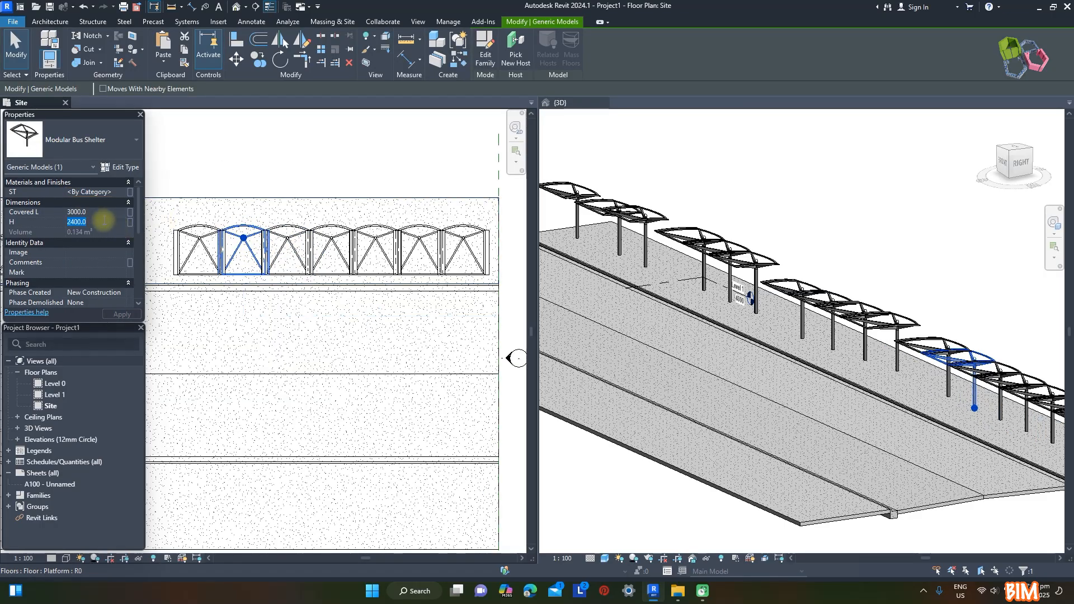
pyautogui.click(288, 224)
pyautogui.keyDown('ctrl'); pyautogui.click(331, 225); pyautogui.keyUp('ctrl')
pyautogui.click(107, 224)
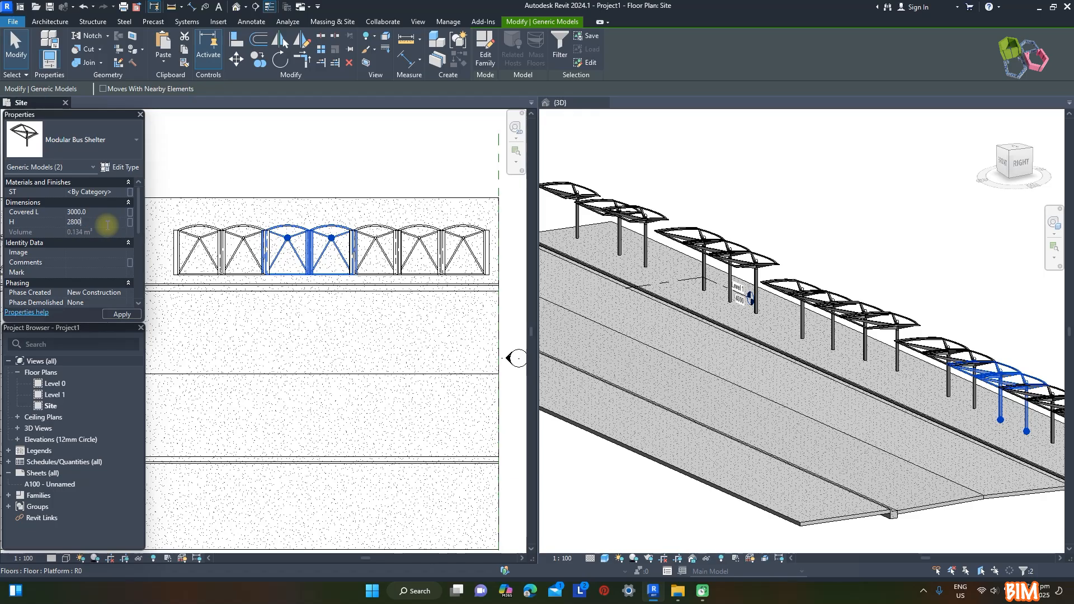
# Set the height H to 3100 for the fifth and sixth shelters of the seven-shelter row
pyautogui.click(375, 230)
pyautogui.keyDown('ctrl'); pyautogui.click(417, 229); pyautogui.keyUp('ctrl')
pyautogui.click(98, 221)
pyautogui.write('31')
pyautogui.click(305, 132)
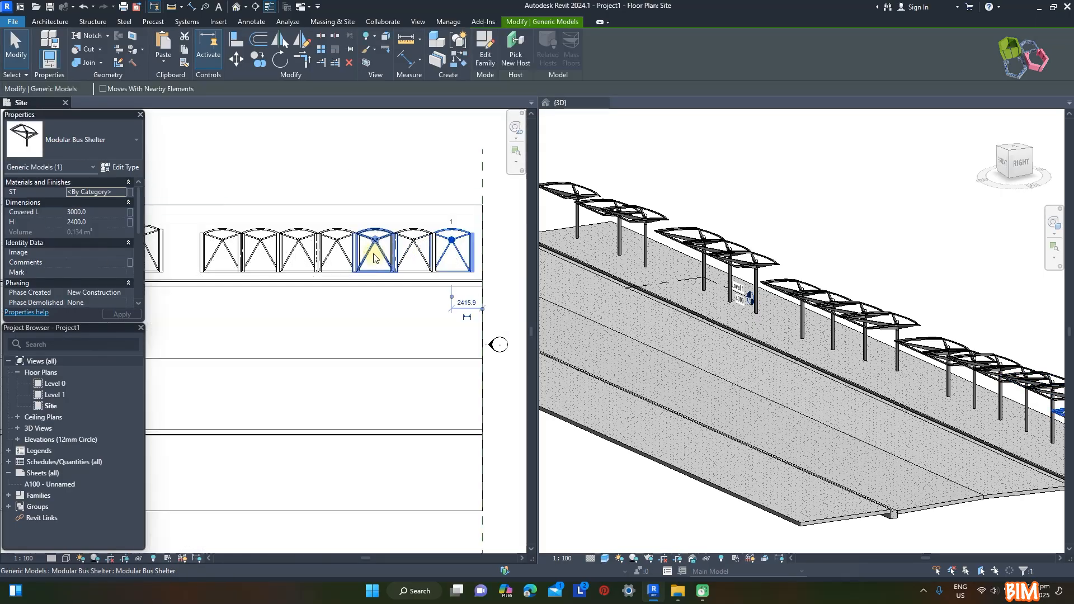
# In the 3D view, turn off Shade Right on the first shelter and Shade Left on the second shelter of the two-shelter row
pyautogui.click(942, 304)
pyautogui.keyDown('shift'); pyautogui.moveTo(942, 304); pyautogui.dragTo(969, 192, button='middle'); pyautogui.keyUp('shift')
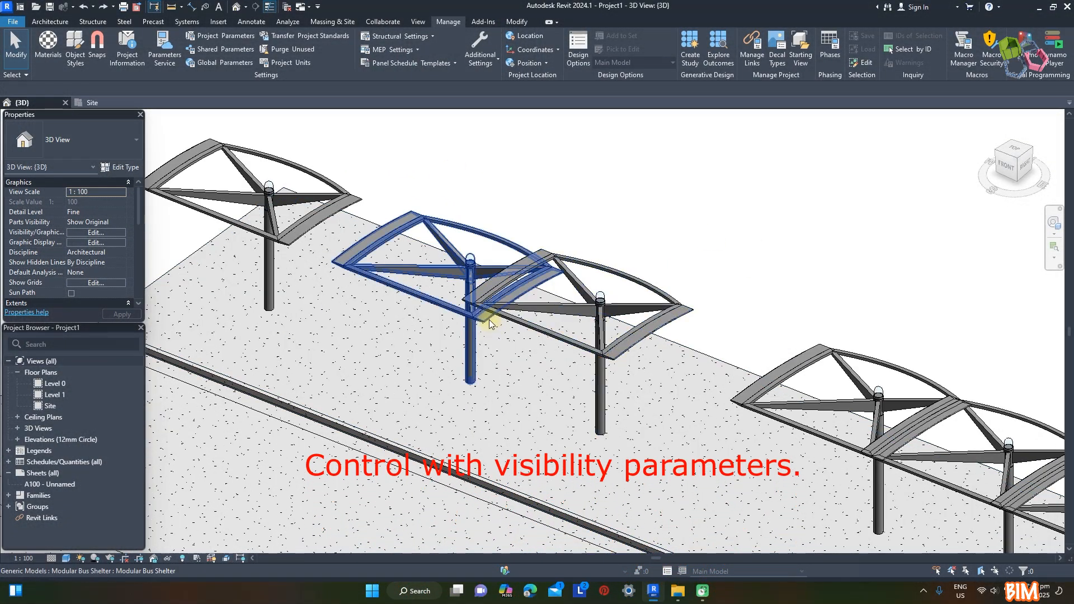
pyautogui.click(492, 312)
pyautogui.scroll(-5, 96, 246)
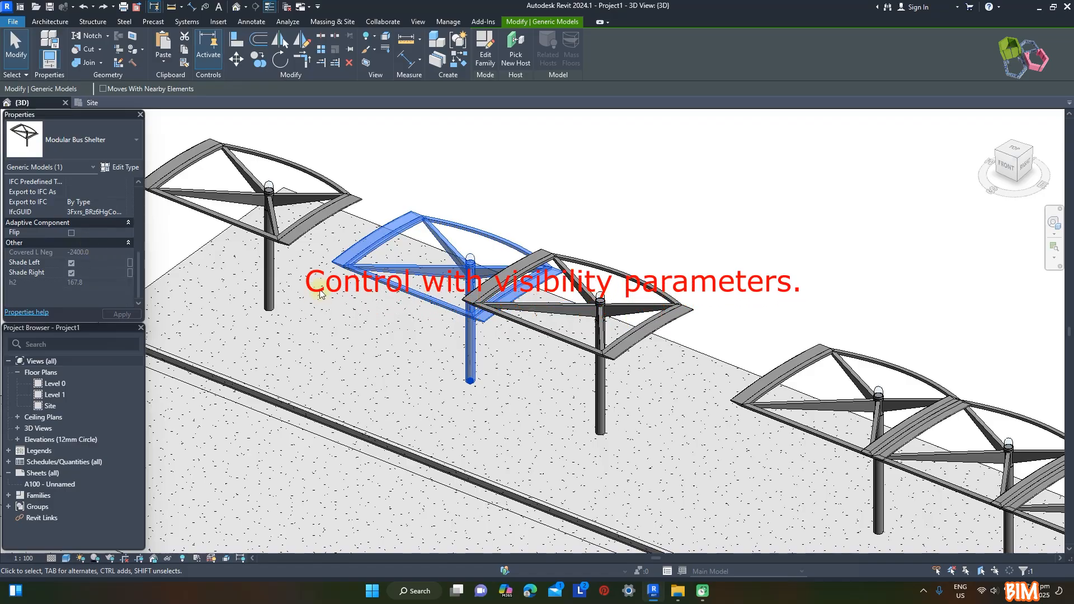
pyautogui.press('Escape')
pyautogui.click(520, 273)
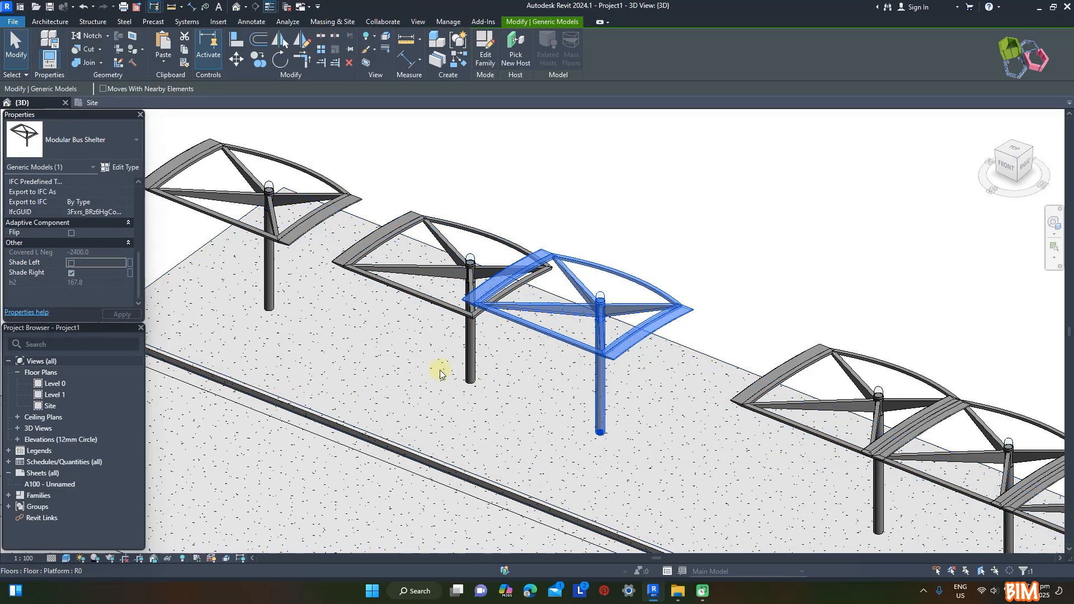
pyautogui.press('Escape')
# Turn off the shades on the adjoining sides of the shelters in the three-shelter row
pyautogui.scroll(-2, 424, 211)
pyautogui.scroll(4, 825, 411)
pyautogui.click(669, 367)
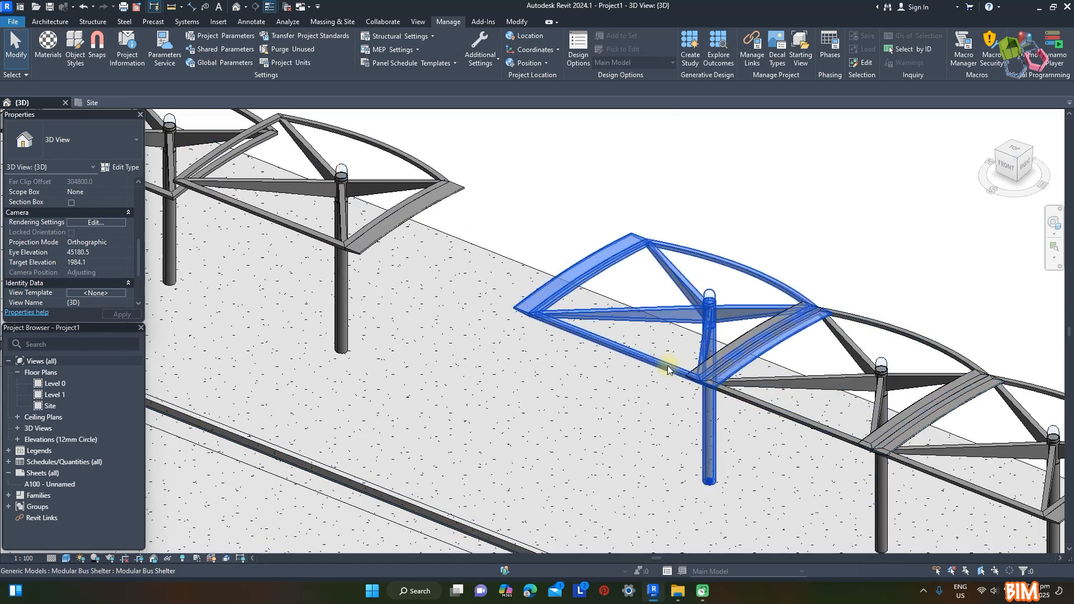
pyautogui.click(771, 414)
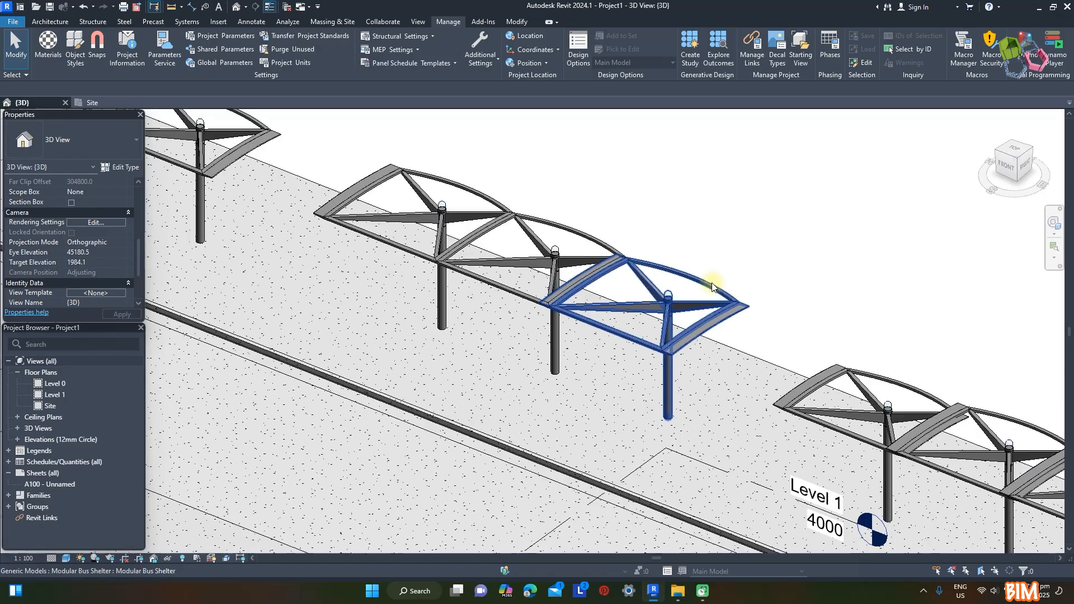
pyautogui.click(71, 273)
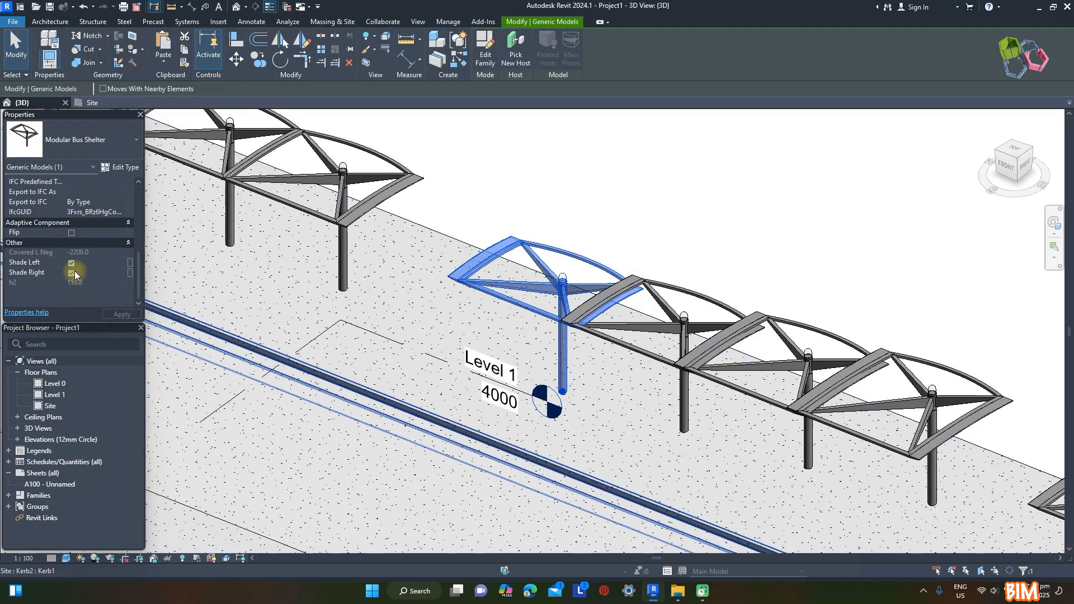
# Turn off Shade Left and Shade Right on the two middle shelters of the four-shelter row, and Shade Left on its last shelter
pyautogui.click(676, 283)
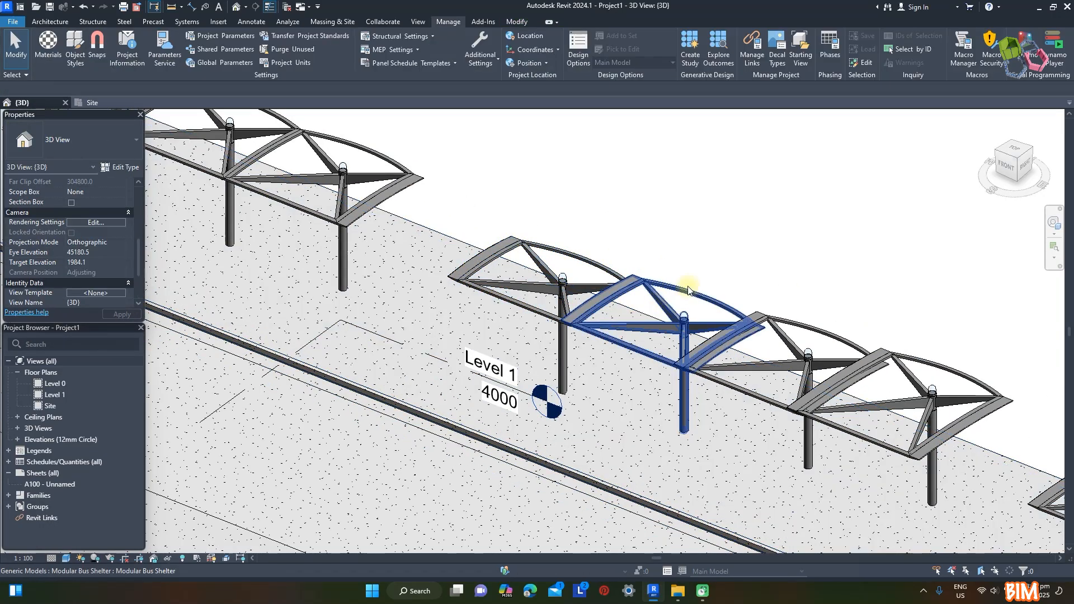
pyautogui.keyDown('ctrl'); pyautogui.click(805, 329); pyautogui.keyUp('ctrl')
pyautogui.click(71, 273)
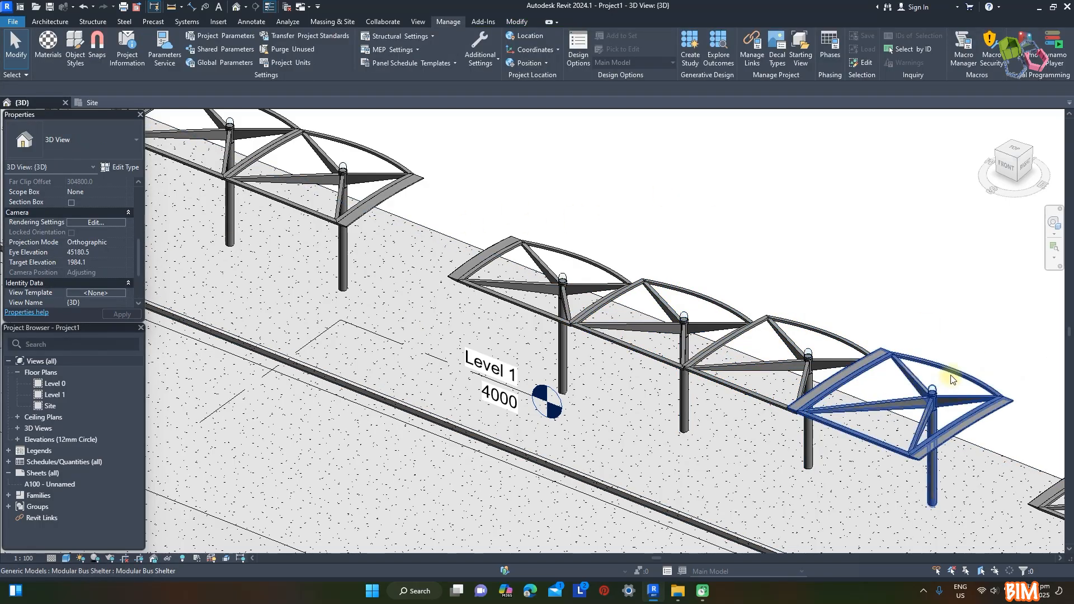
pyautogui.click(951, 377)
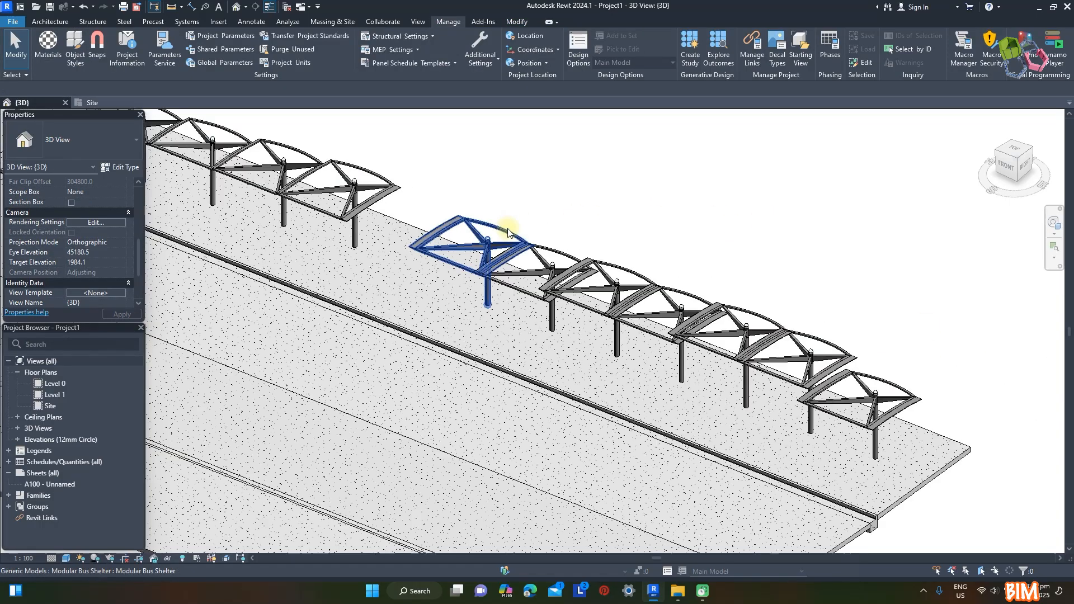
# Turn off Shade Right on the first shelter and both shades on the five middle shelters of the seven-shelter row
pyautogui.click(511, 233)
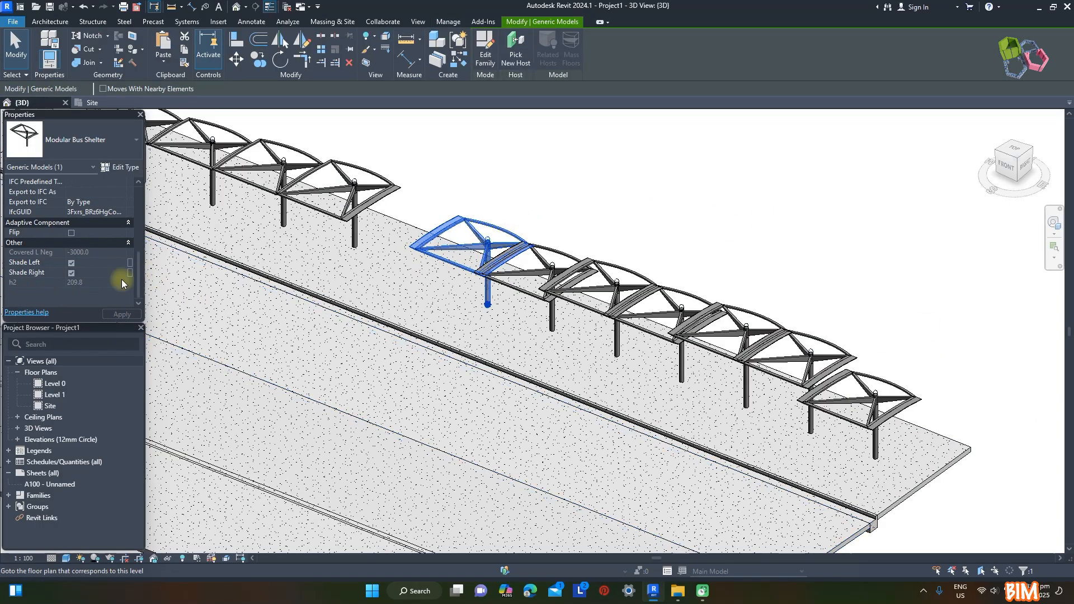
pyautogui.click(570, 186)
pyautogui.scroll(2, 530, 241)
pyautogui.click(571, 255)
pyautogui.keyDown('ctrl'); pyautogui.click(694, 288); pyautogui.keyUp('ctrl')
pyautogui.keyDown('ctrl'); pyautogui.click(810, 328); pyautogui.keyUp('ctrl')
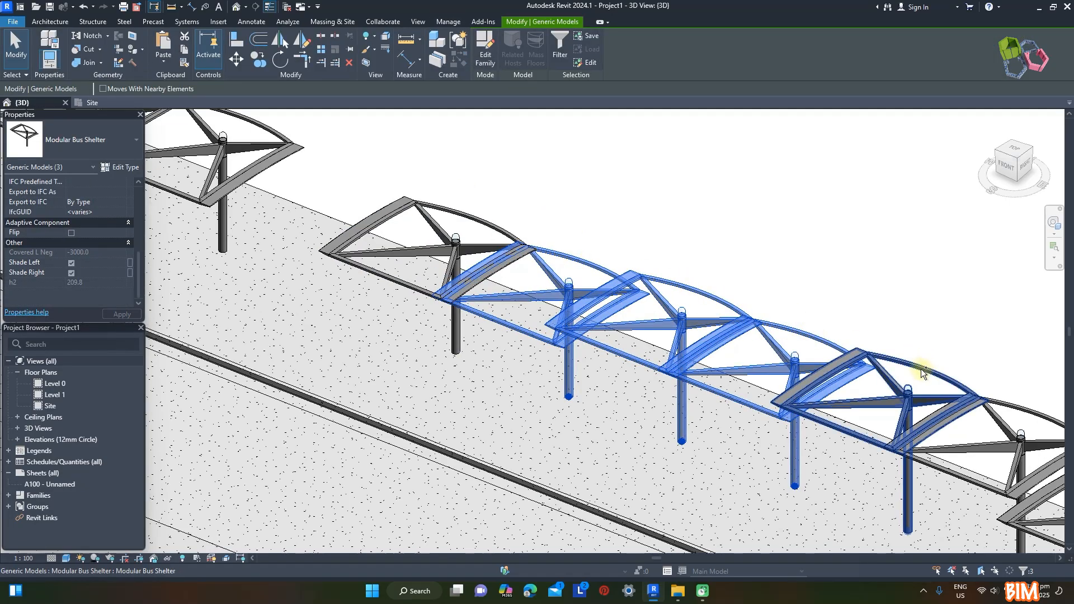
pyautogui.keyDown('ctrl'); pyautogui.click(923, 370); pyautogui.keyUp('ctrl')
pyautogui.scroll(-2, 928, 371)
pyautogui.keyDown('ctrl'); pyautogui.click(917, 371); pyautogui.keyUp('ctrl')
pyautogui.click(71, 263)
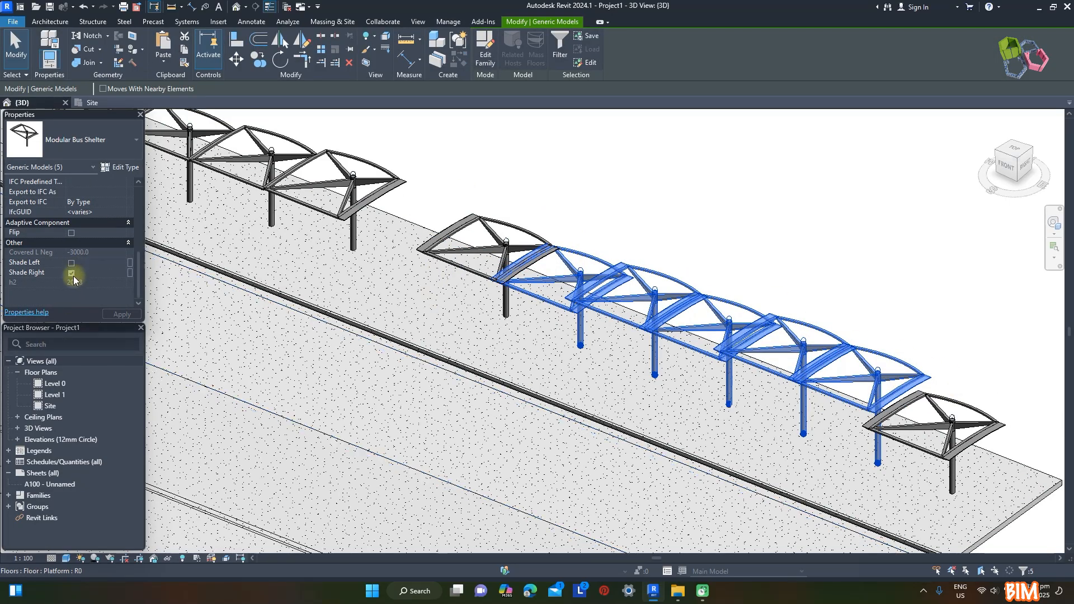
pyautogui.click(708, 235)
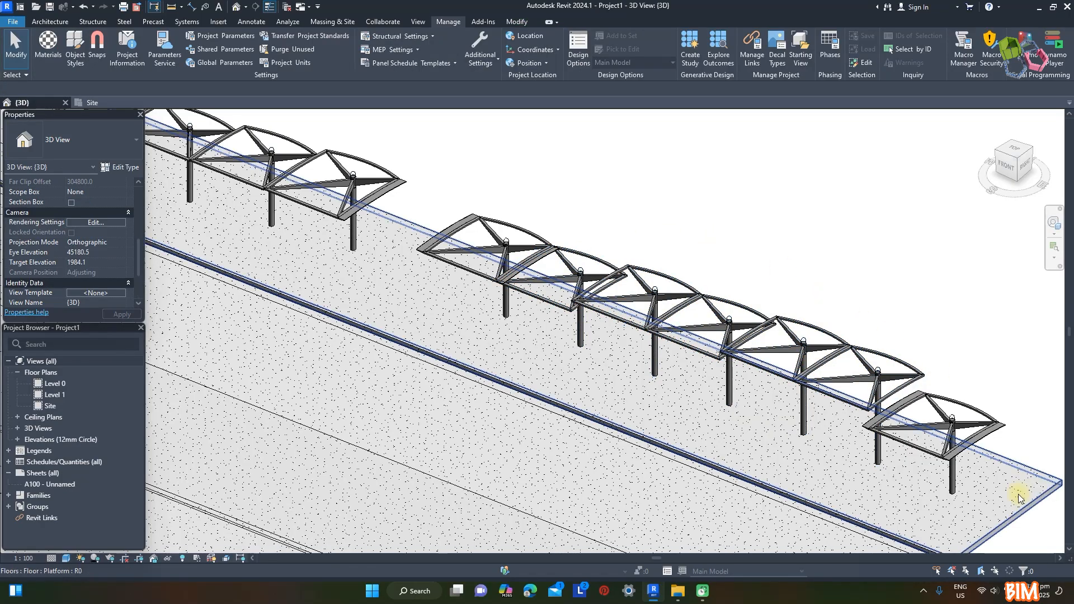
# Turn off Shade Left on the last shelter of the seven-shelter row
pyautogui.scroll(2, 1018, 491)
pyautogui.click(951, 365)
pyautogui.click(831, 220)
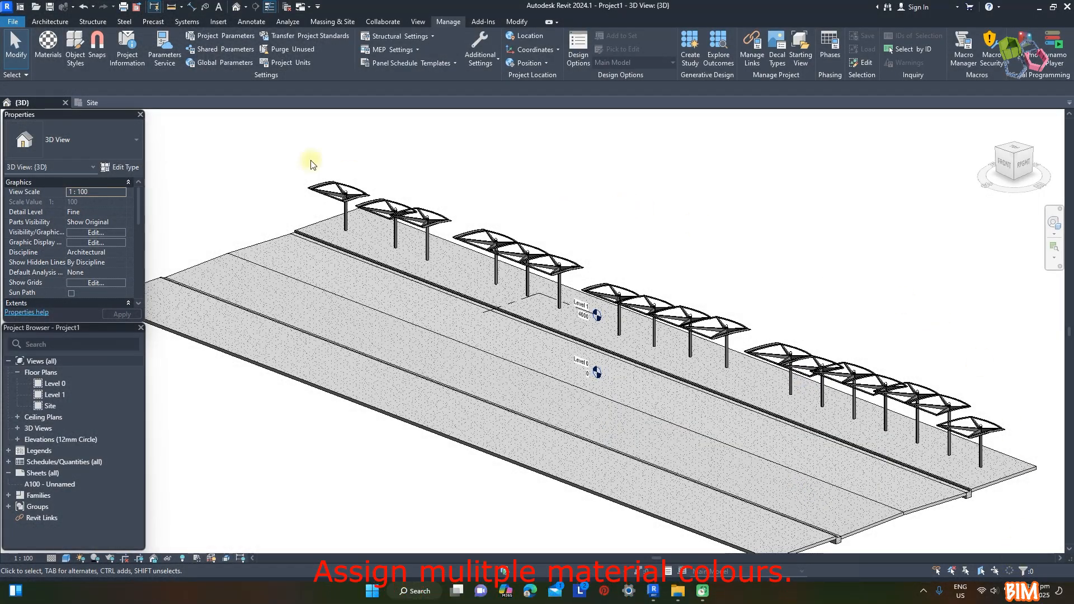
# Check the available Colour Code Standard materials and assign one of them to the ST parameter of all seventeen shelters
pyautogui.click(48, 46)
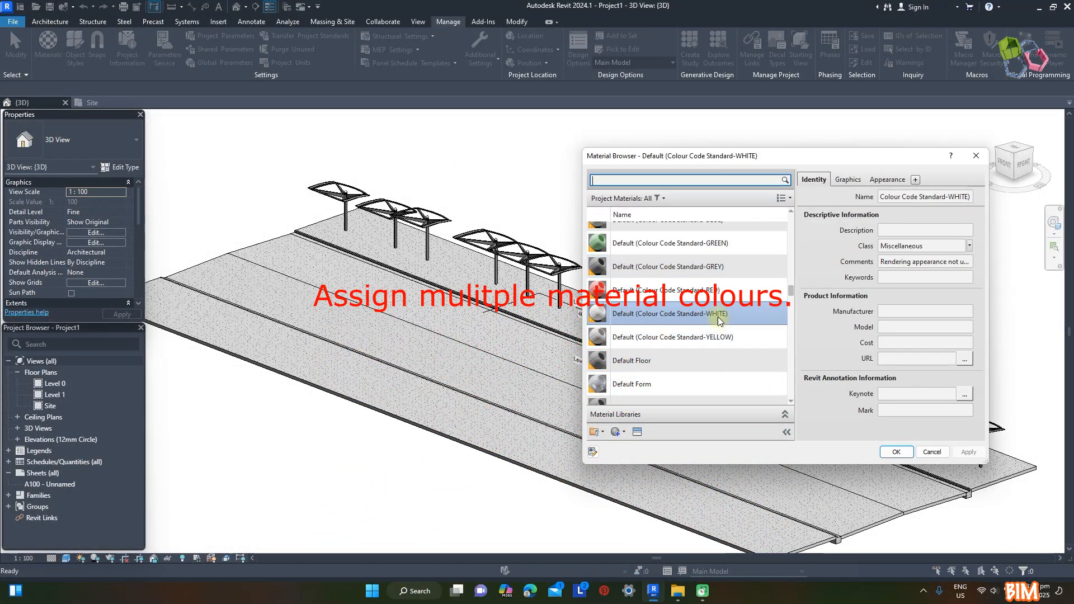
pyautogui.scroll(1, 718, 264)
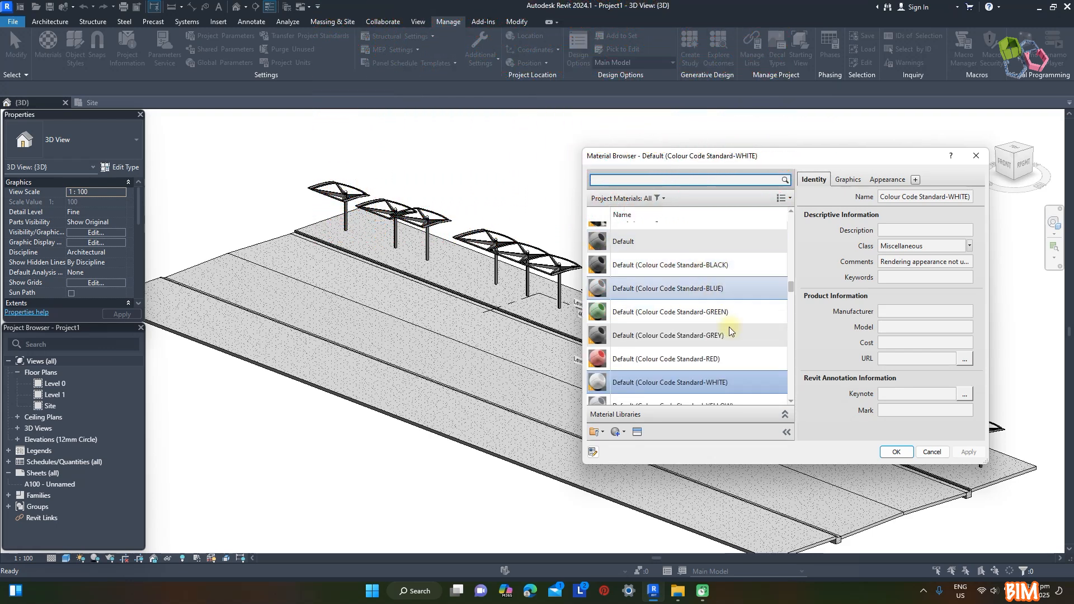
pyautogui.scroll(-1, 693, 361)
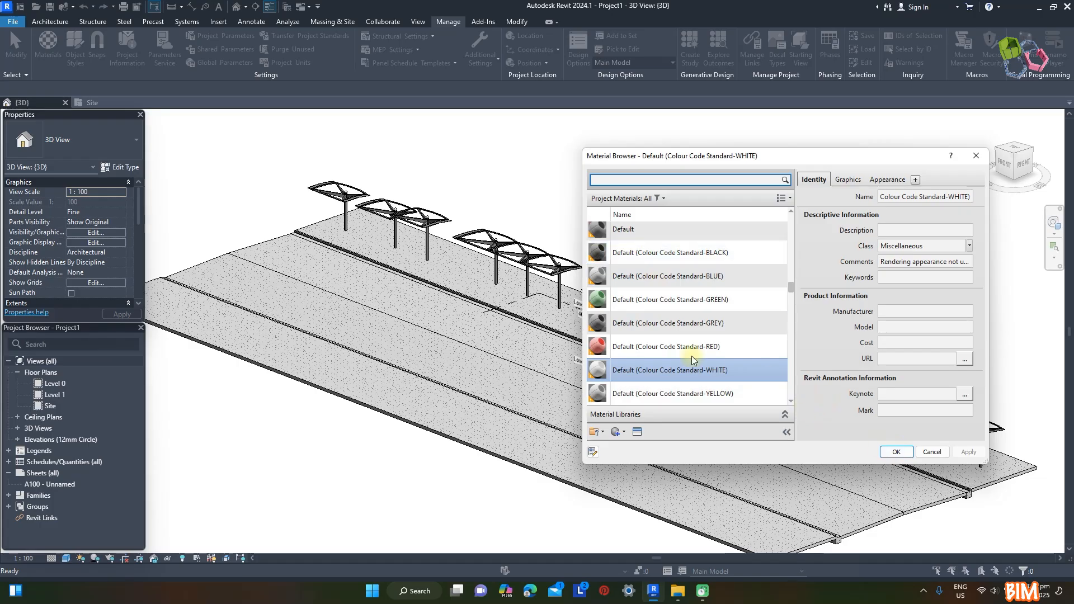
pyautogui.click(895, 452)
pyautogui.click(326, 183)
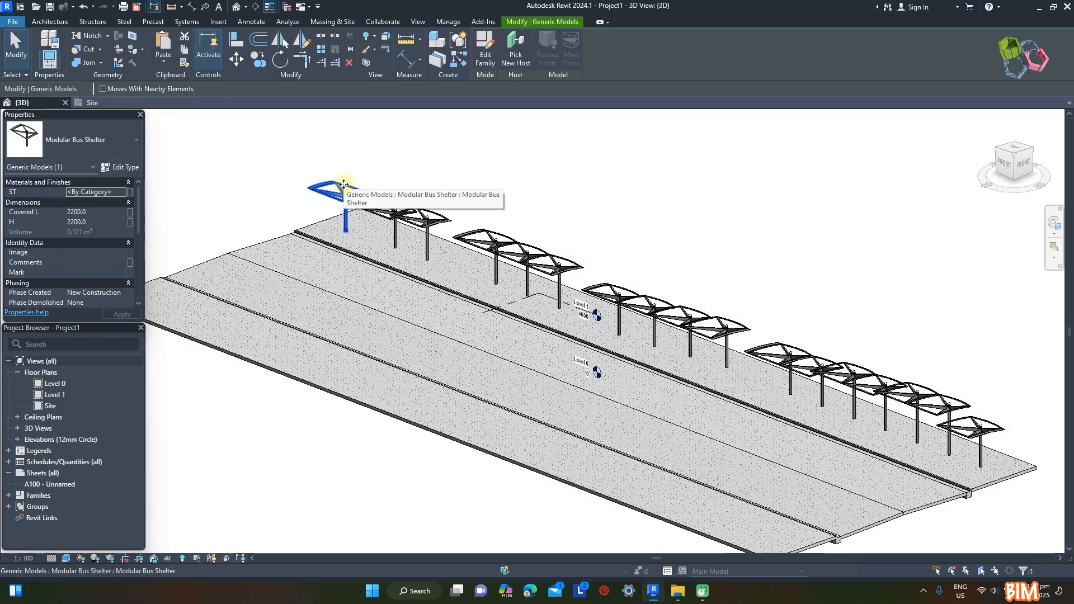
pyautogui.click(130, 192)
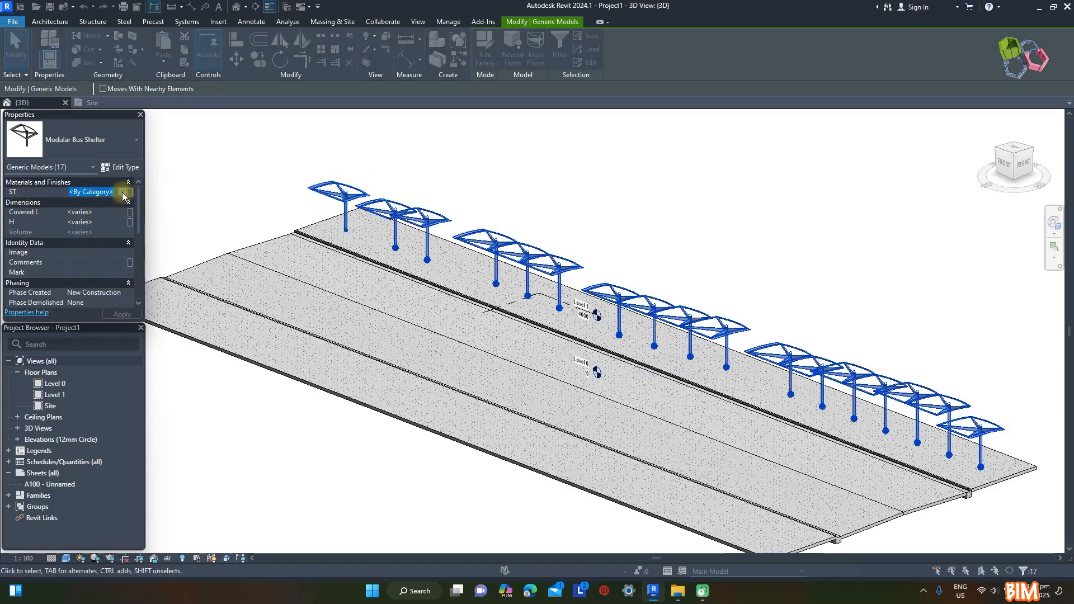
pyautogui.click(693, 267)
pyautogui.press('Return')
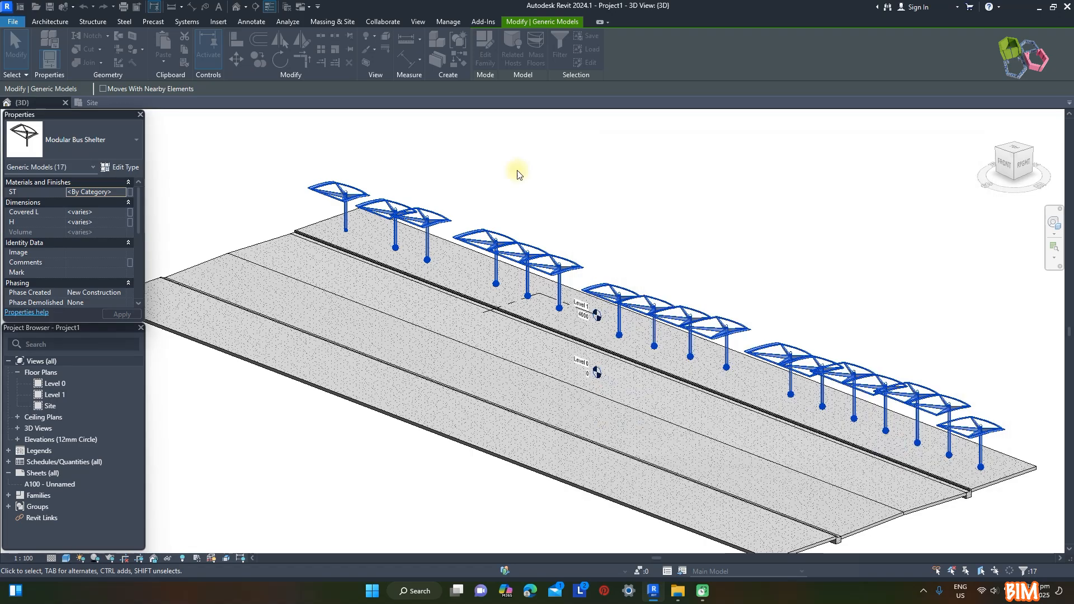
# Mirror all seventeen shelters to the opposite platform about the road's centre line
pyautogui.scroll(-2, 503, 167)
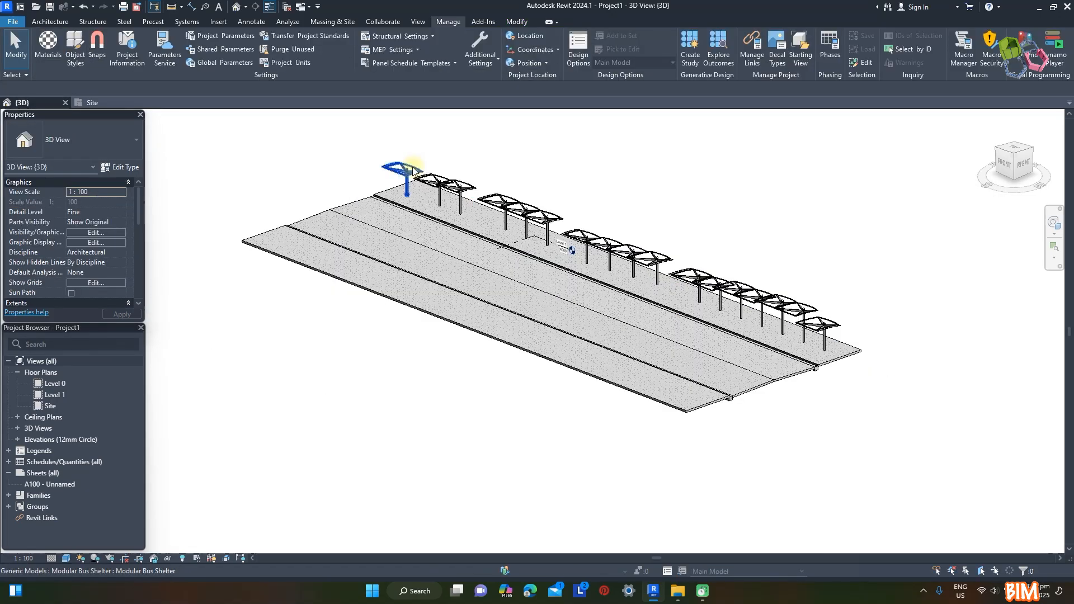
pyautogui.click(1021, 154)
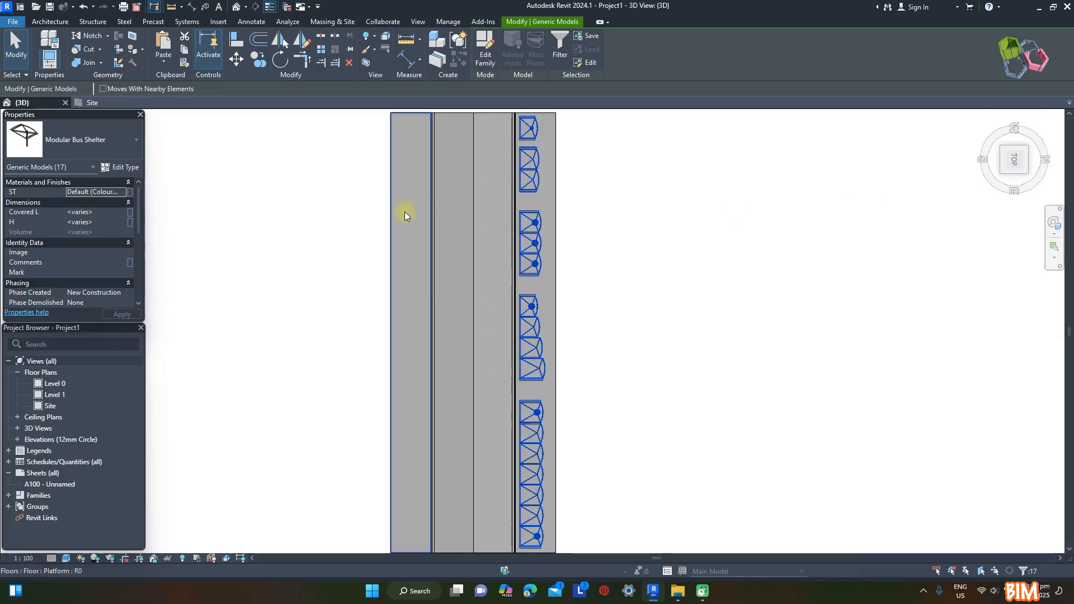
pyautogui.click(283, 44)
pyautogui.click(472, 173)
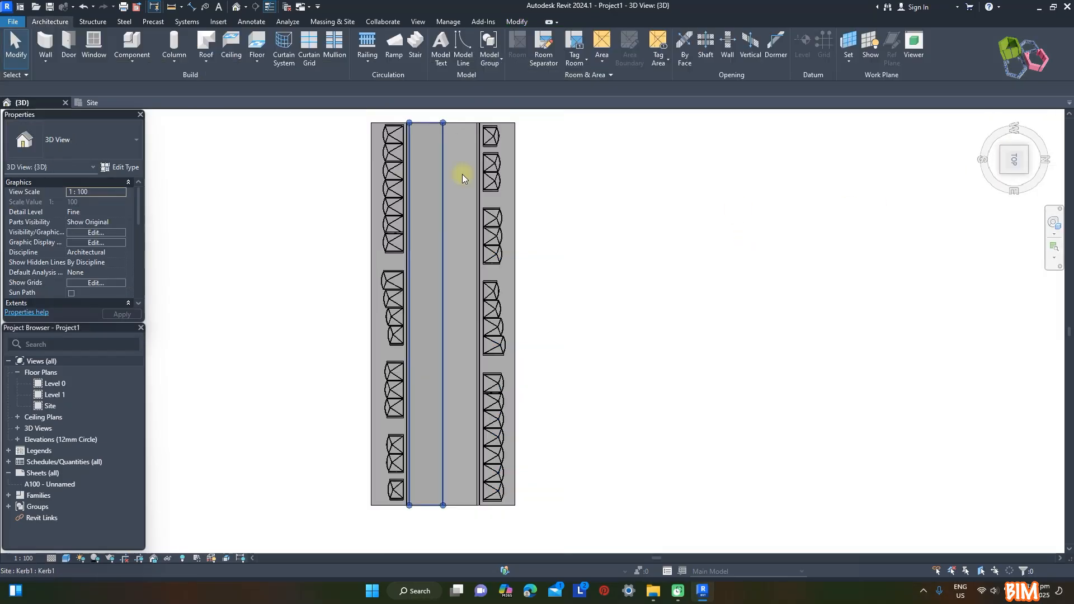
pyautogui.click(987, 119)
# Set the ST material of the last shelter in the original seven-shelter row to Default (Colour Code Standard-WHITE)
pyautogui.scroll(2, 563, 297)
pyautogui.scroll(-2, 562, 297)
pyautogui.keyDown('shift'); pyautogui.moveTo(899, 453); pyautogui.dragTo(856, 284, button='middle'); pyautogui.keyUp('shift')
pyautogui.keyDown('shift'); pyautogui.moveTo(721, 251); pyautogui.dragTo(736, 311, button='middle'); pyautogui.keyUp('shift')
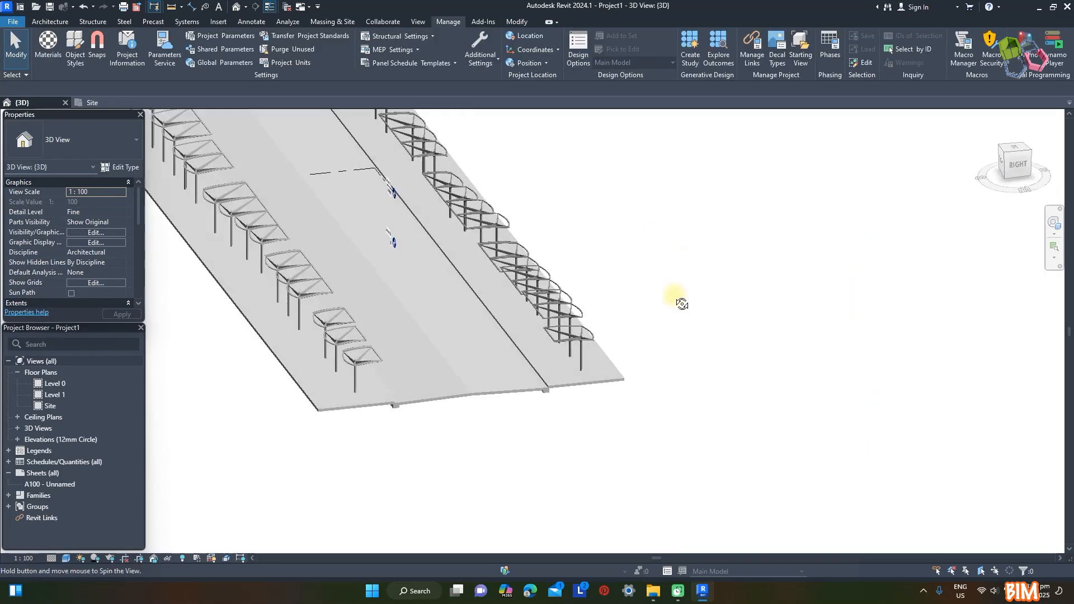
pyautogui.scroll(3, 545, 317)
pyautogui.scroll(-1, 695, 302)
pyautogui.click(697, 361)
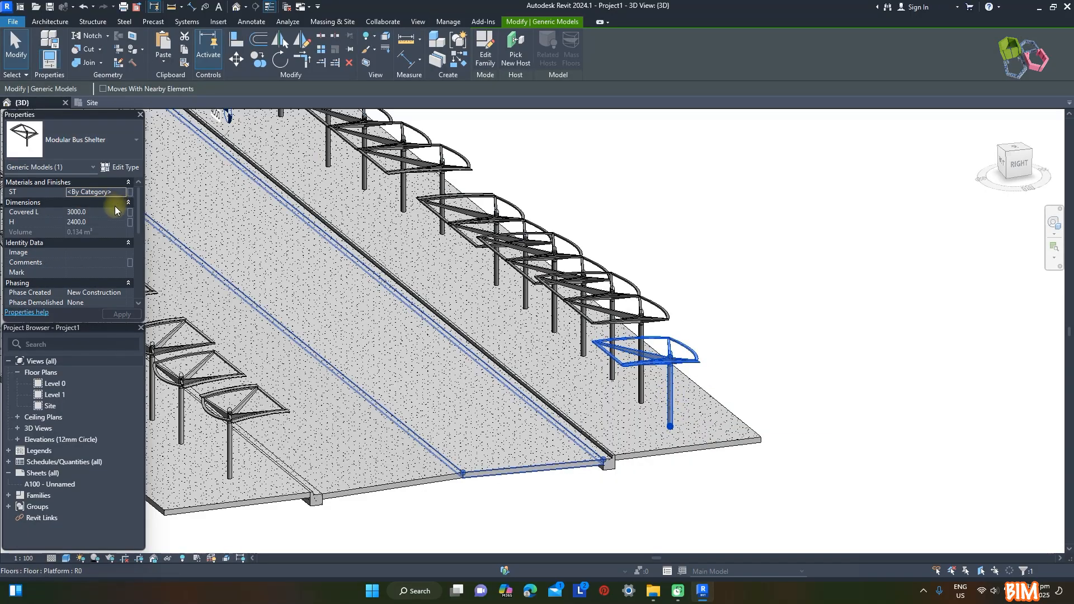
pyautogui.click(95, 192)
pyautogui.click(130, 192)
pyautogui.click(718, 360)
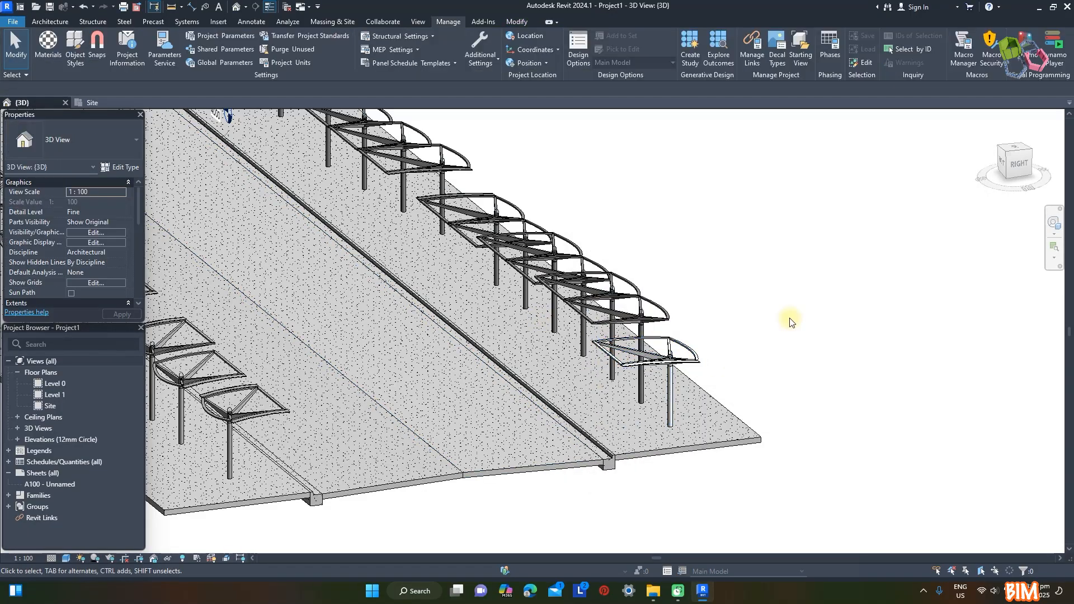
# Set the ST material of the row's fifth and sixth shelters to Default (Colour Code Standard-BLACK)
pyautogui.click(709, 233)
pyautogui.click(124, 192)
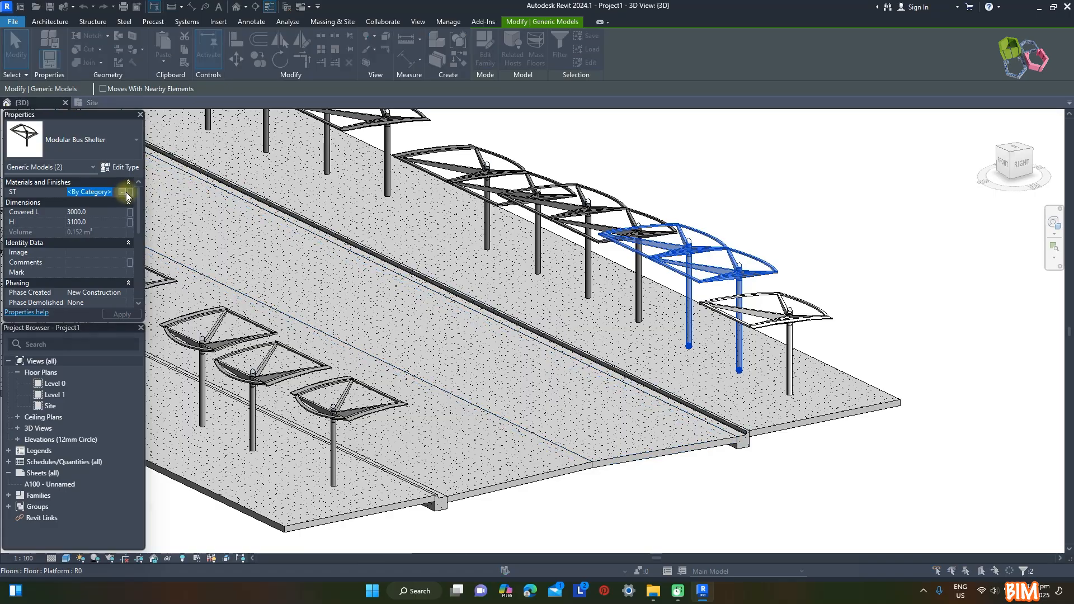
pyautogui.click(130, 192)
pyautogui.click(713, 265)
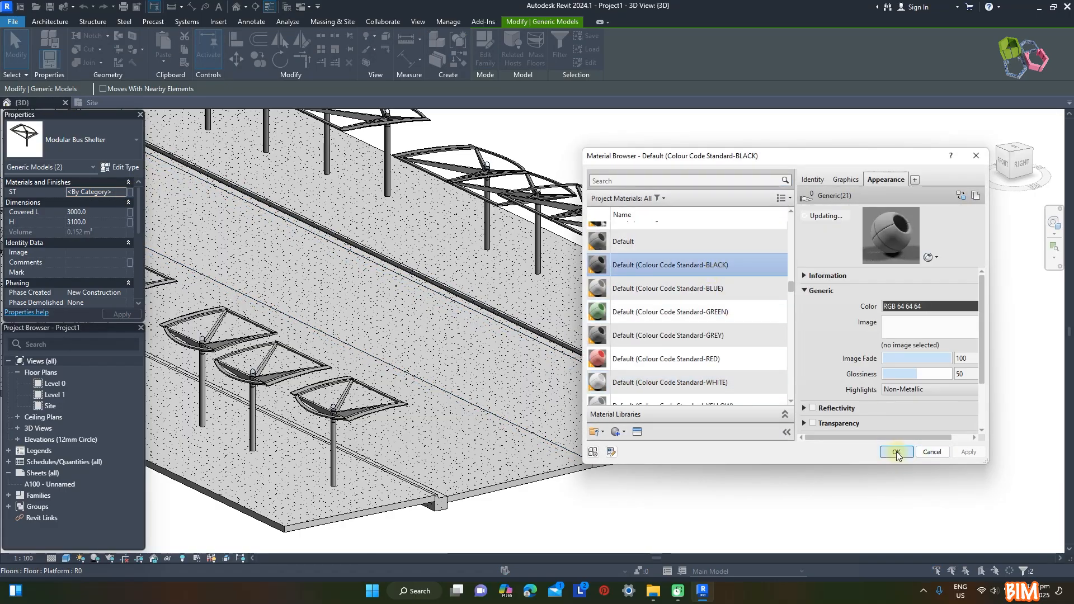
pyautogui.click(897, 452)
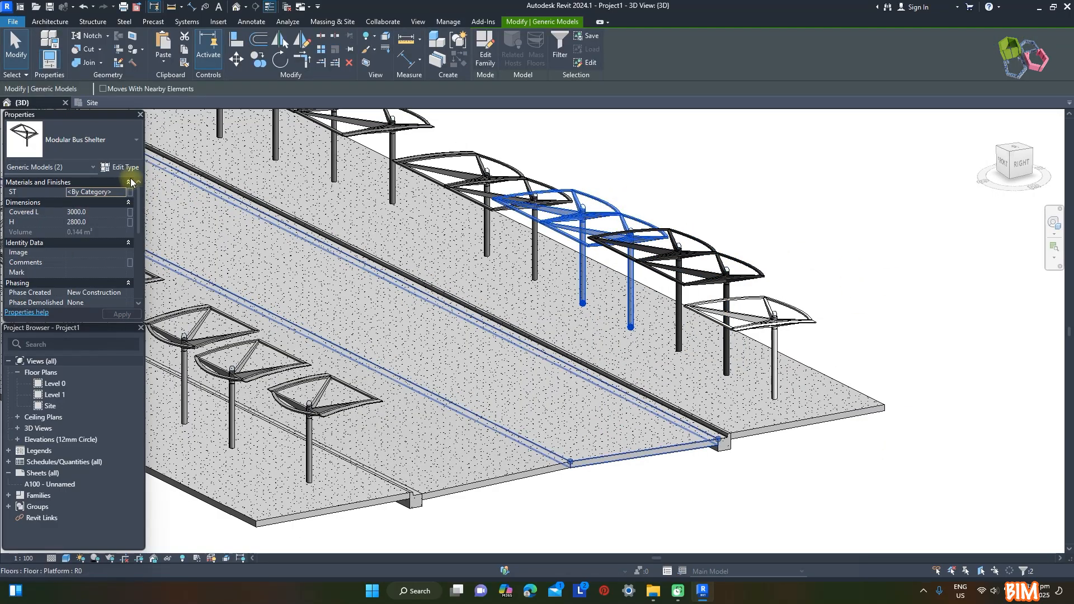
# Set the ST material of the row's third and fourth shelters to Default (Colour Code Standard-YELLOW)
pyautogui.click(124, 193)
pyautogui.click(124, 193)
pyautogui.click(730, 383)
pyautogui.click(896, 452)
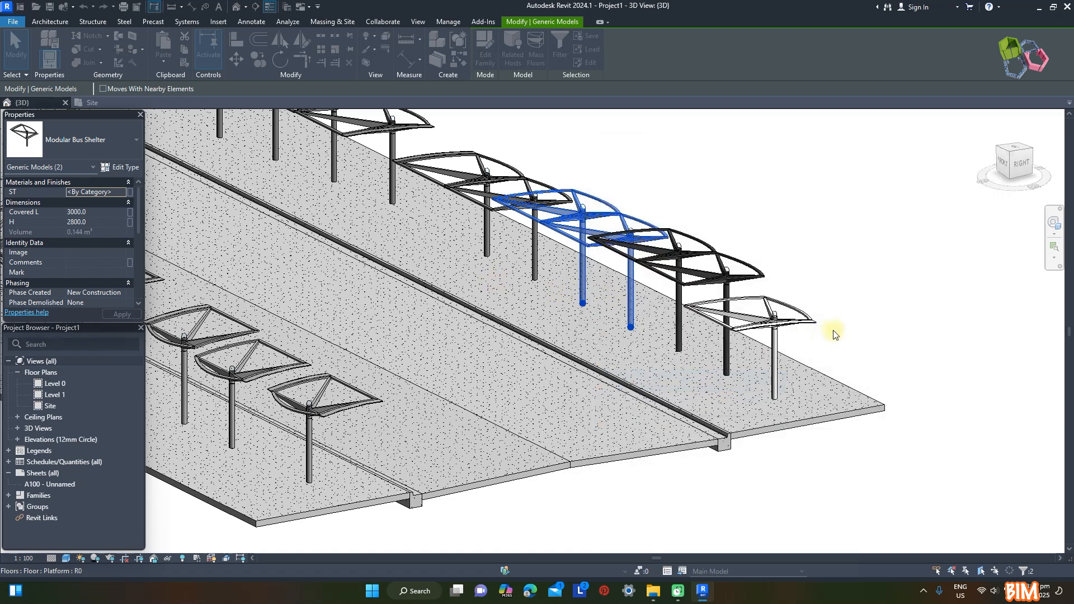
pyautogui.click(790, 234)
# Set the ST material of the row's first and second shelters to Default (Colour Code Standard-GREEN)
pyautogui.click(498, 162)
pyautogui.click(130, 192)
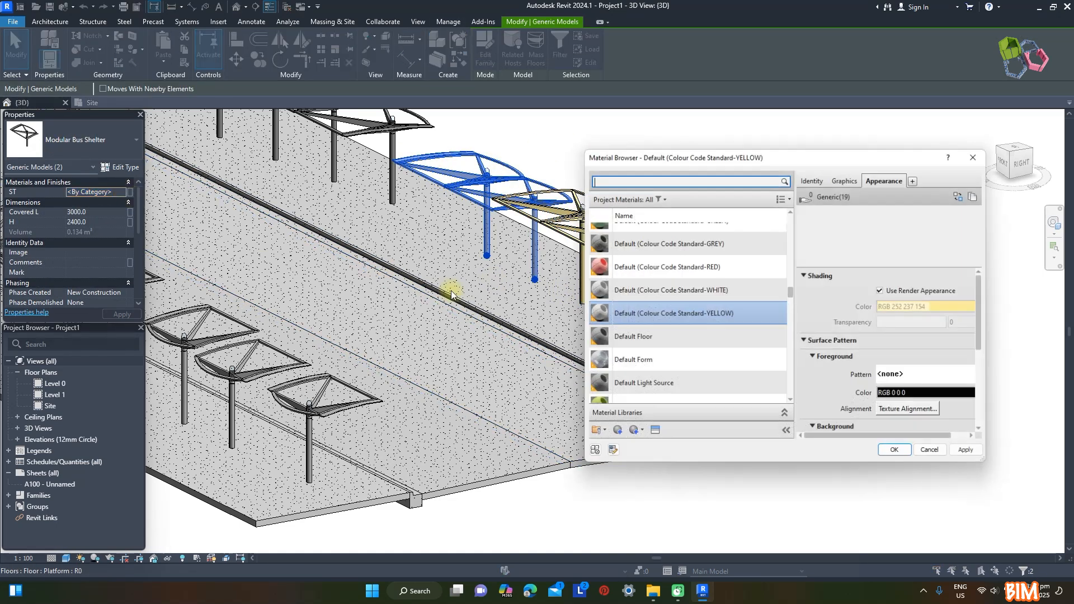
pyautogui.scroll(1, 735, 307)
pyautogui.click(729, 285)
pyautogui.click(891, 449)
pyautogui.click(888, 290)
# Assign a Colour Code Standard material to the ST parameter of all four shelters in the original four-shelter row
pyautogui.moveTo(467, 115); pyautogui.dragTo(612, 232, button='middle')
pyautogui.scroll(-2, 613, 232)
pyautogui.click(461, 162)
pyautogui.keyDown('ctrl'); pyautogui.click(590, 219); pyautogui.keyUp('ctrl')
pyautogui.click(123, 192)
pyautogui.click(718, 311)
pyautogui.click(895, 450)
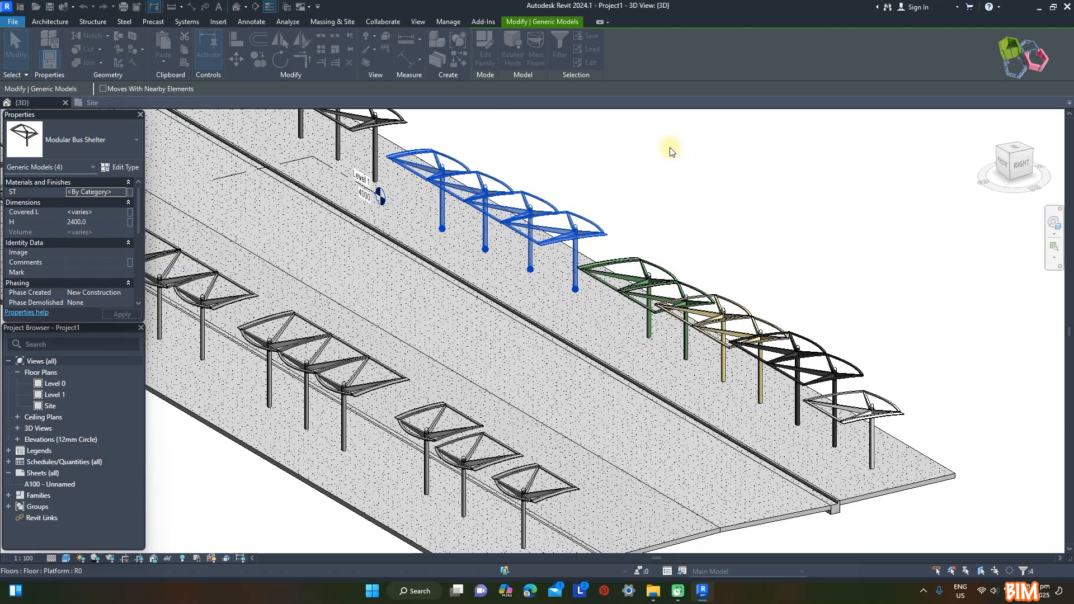
# Set the ST material of the three-shelter row beside the pink four-shelter row to Default (Colour Code Standard-RED)
pyautogui.click(669, 147)
pyautogui.scroll(-3, 719, 286)
pyautogui.scroll(3, 531, 151)
pyautogui.click(535, 220)
pyautogui.keyDown('ctrl'); pyautogui.click(498, 199); pyautogui.keyUp('ctrl')
pyautogui.keyDown('ctrl'); pyautogui.click(462, 180); pyautogui.keyUp('ctrl')
pyautogui.click(122, 192)
pyautogui.click(723, 339)
pyautogui.click(896, 450)
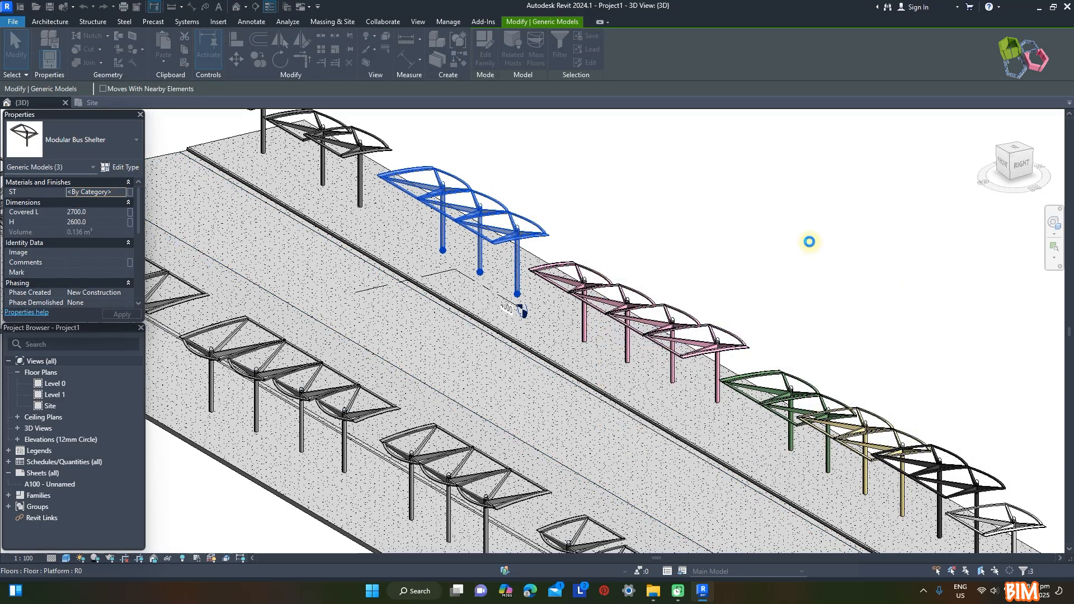
pyautogui.click(683, 271)
# Set the ST material of the two shelters beyond the red row to Default (Colour Code Standard-BLUE)
pyautogui.scroll(-3, 680, 268)
pyautogui.scroll(4, 554, 145)
pyautogui.click(403, 194)
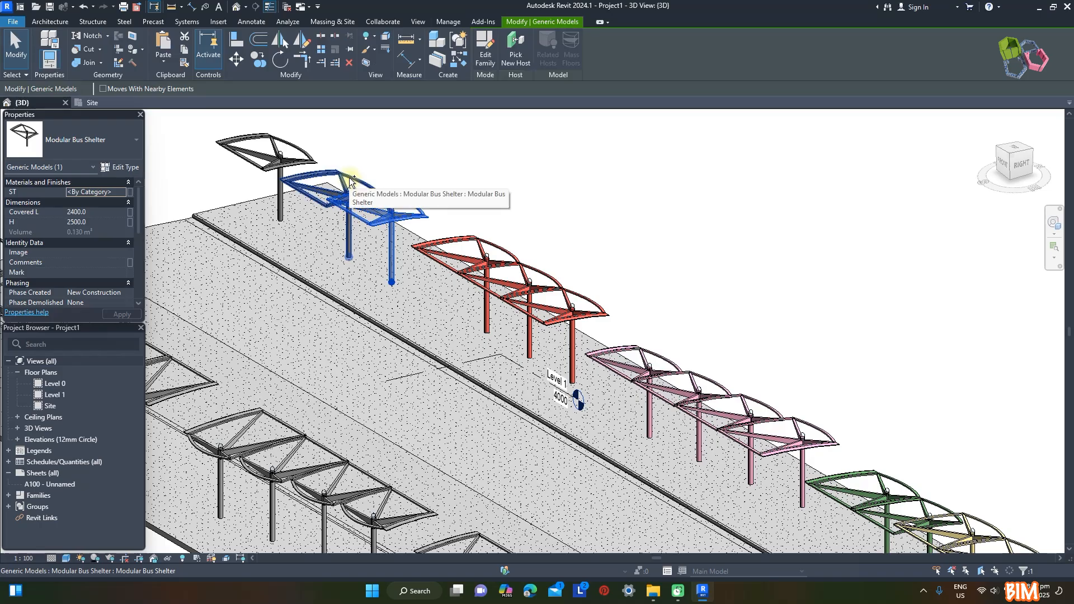
pyautogui.click(128, 192)
pyautogui.click(711, 288)
pyautogui.click(891, 450)
pyautogui.click(745, 250)
# Set the ST material of the single shelter at the far end to Default (Colour Code Standard-WHITE)
pyautogui.click(278, 161)
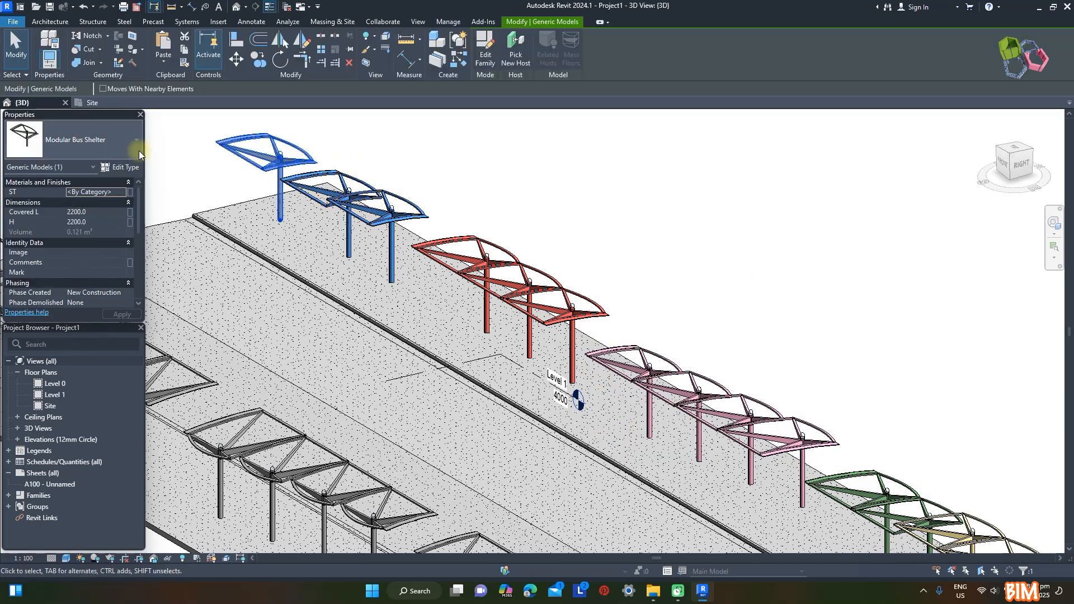
pyautogui.click(124, 192)
pyautogui.scroll(1, 705, 341)
pyautogui.scroll(-2, 705, 355)
pyautogui.click(714, 363)
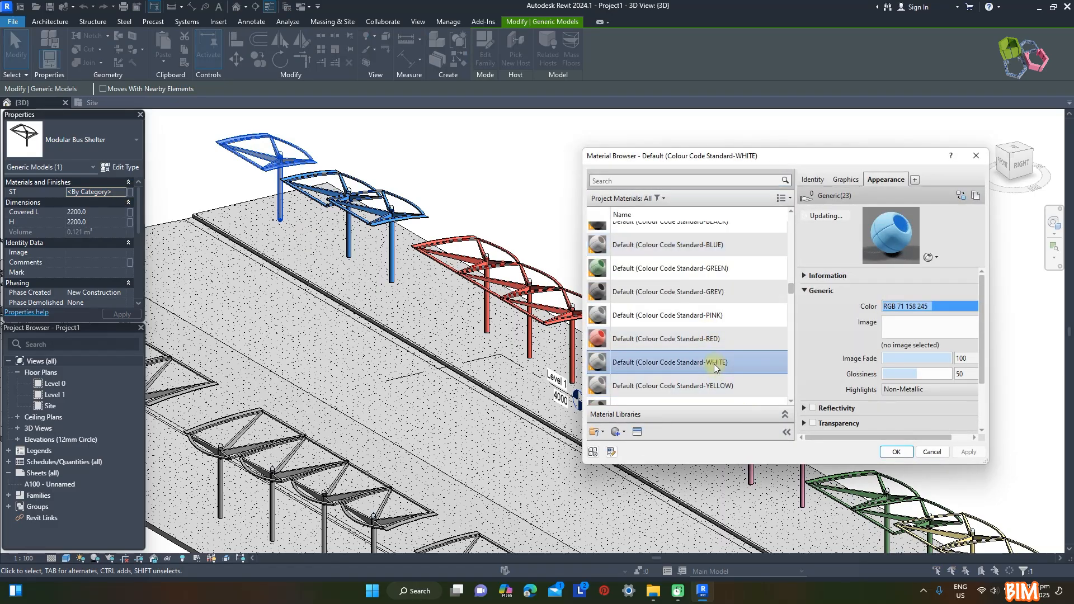
pyautogui.click(894, 452)
pyautogui.click(674, 197)
# Turn on cast shadows and ambient shadows in the 3D view, with sun intensity 25 and shadow intensity 30
pyautogui.scroll(-1, 559, 195)
pyautogui.scroll(-2, 824, 350)
pyautogui.keyDown('shift'); pyautogui.moveTo(825, 350); pyautogui.dragTo(652, 273, button='middle'); pyautogui.keyUp('shift')
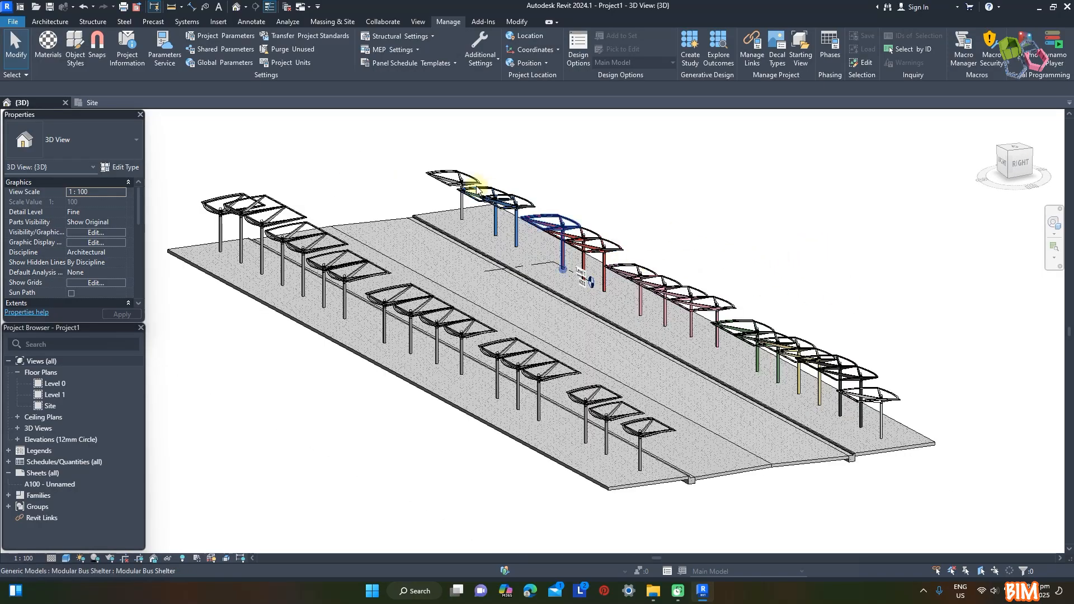
pyautogui.scroll(5, 568, 189)
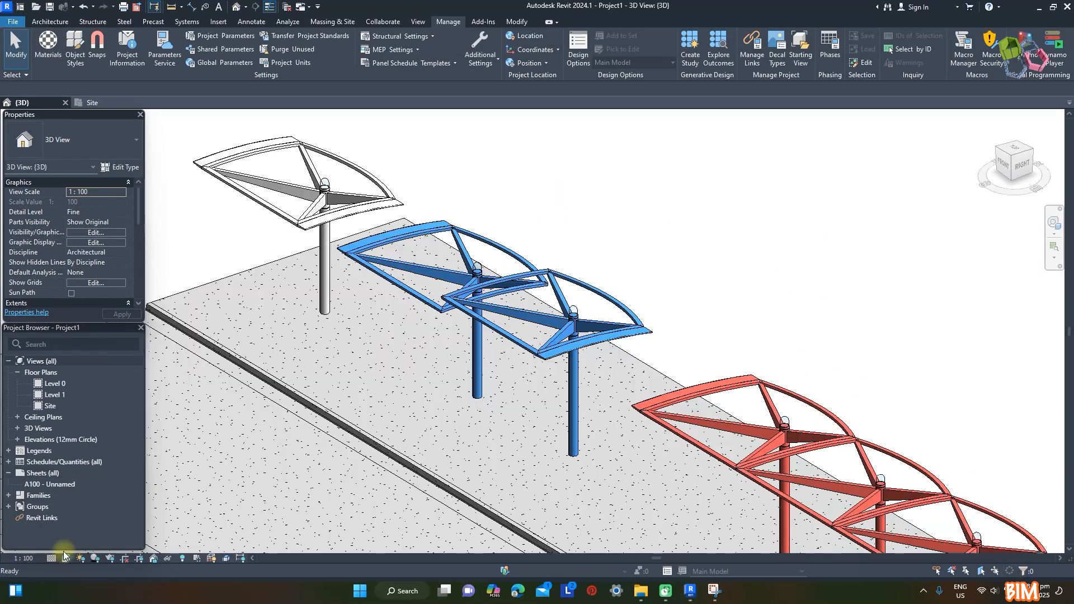
pyautogui.click(66, 558)
pyautogui.click(101, 474)
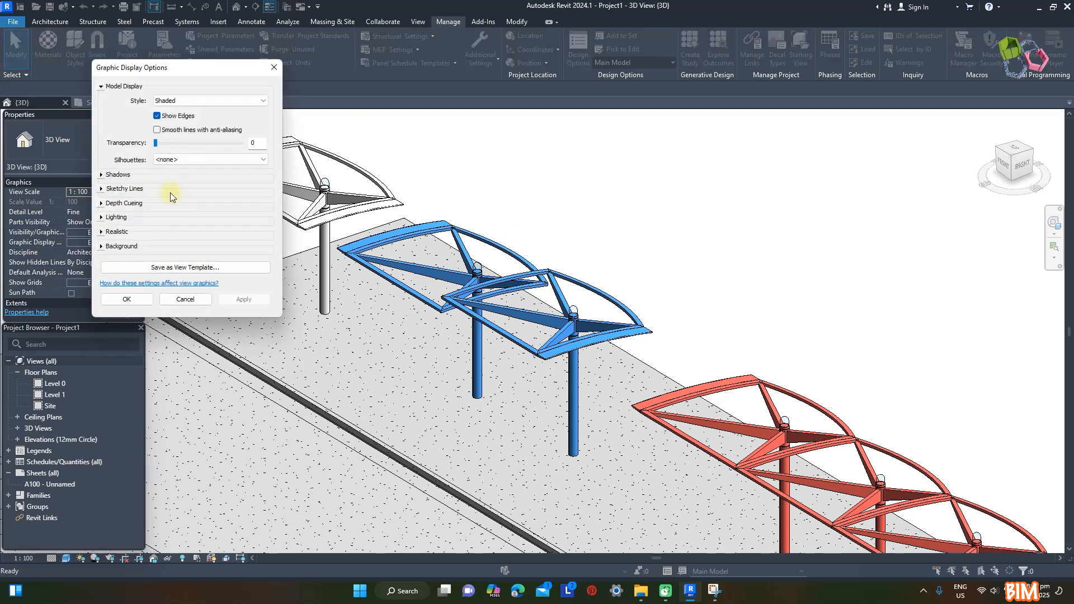
pyautogui.click(102, 175)
pyautogui.click(117, 236)
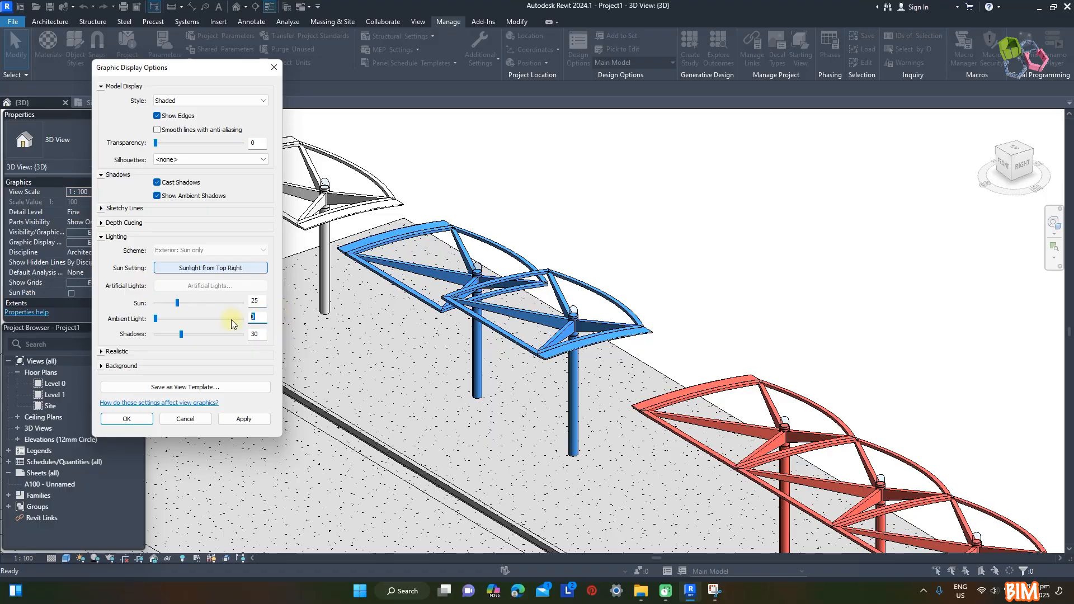
pyautogui.click(234, 420)
pyautogui.click(127, 419)
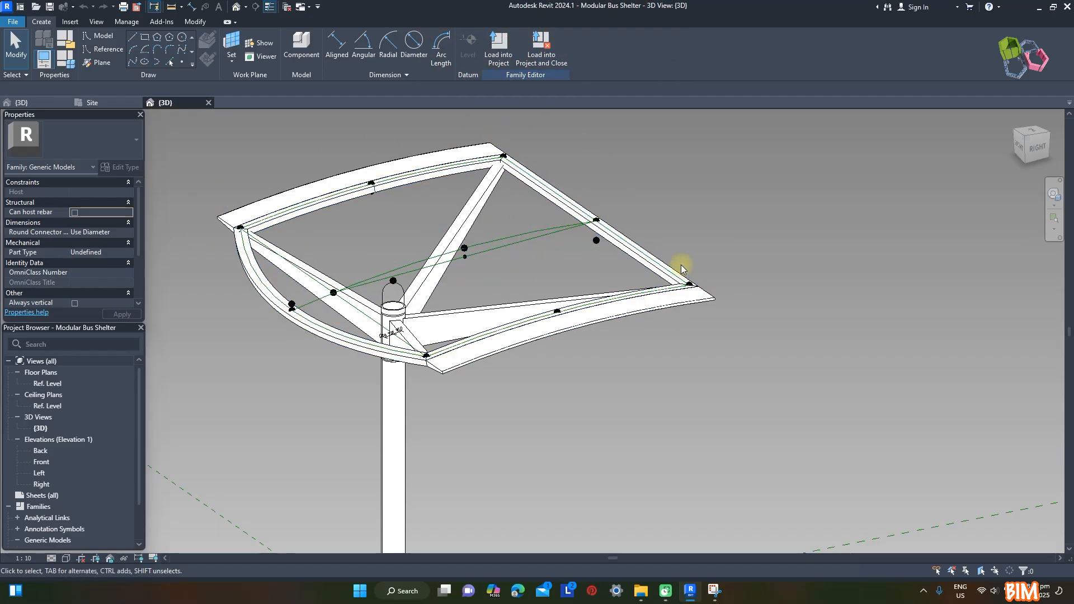
# Create a new family from the Metric Generic Model Adaptive template
pyautogui.click(15, 25)
pyautogui.moveTo(33, 65)
pyautogui.click(263, 92)
pyautogui.scroll(-1, 476, 223)
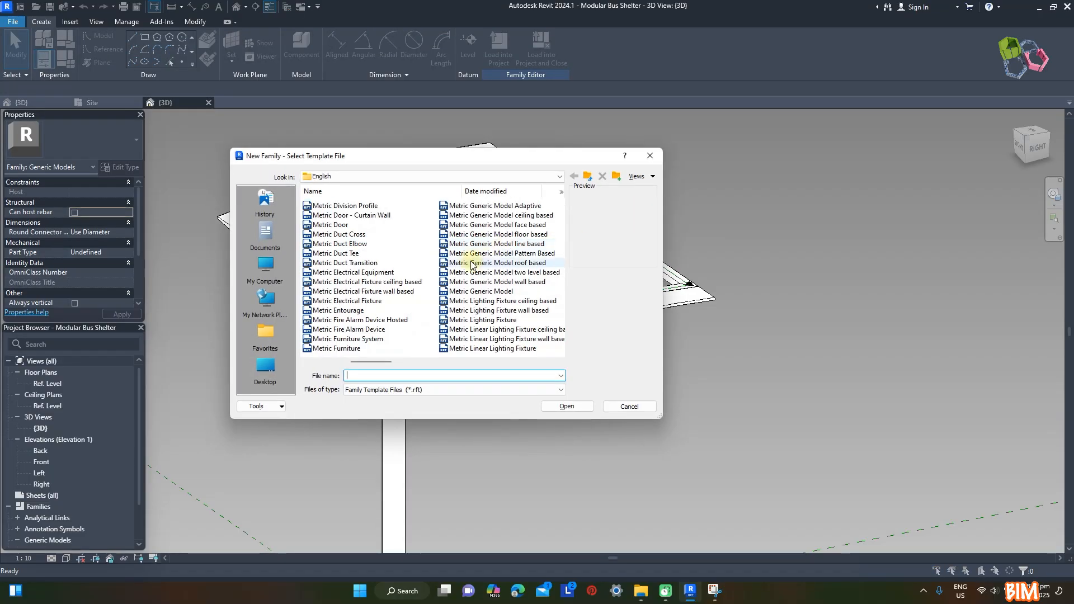
pyautogui.doubleClick(526, 207)
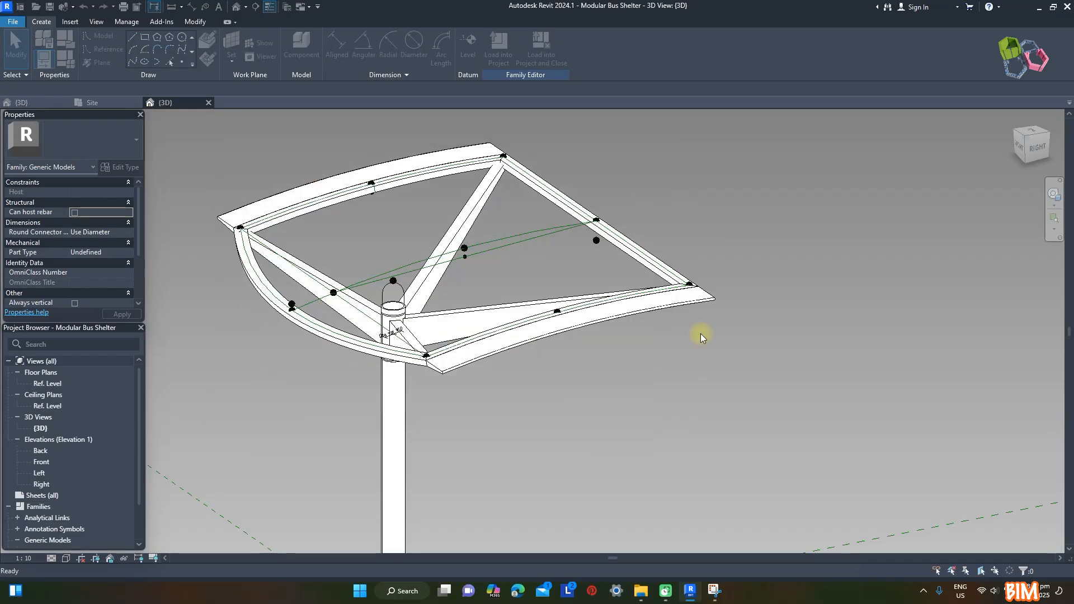
# Place nine reference points in a three-by-three arrangement around the origin of the reference level
pyautogui.scroll(1, 544, 398)
pyautogui.moveTo(545, 397); pyautogui.dragTo(519, 331, button='middle')
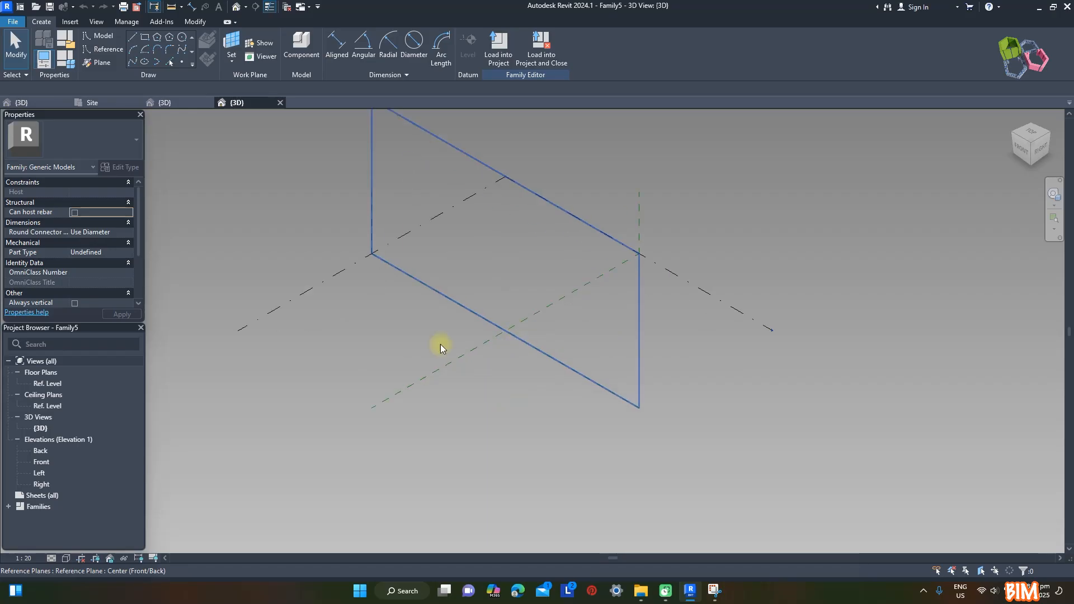
pyautogui.click(182, 63)
pyautogui.scroll(2, 498, 325)
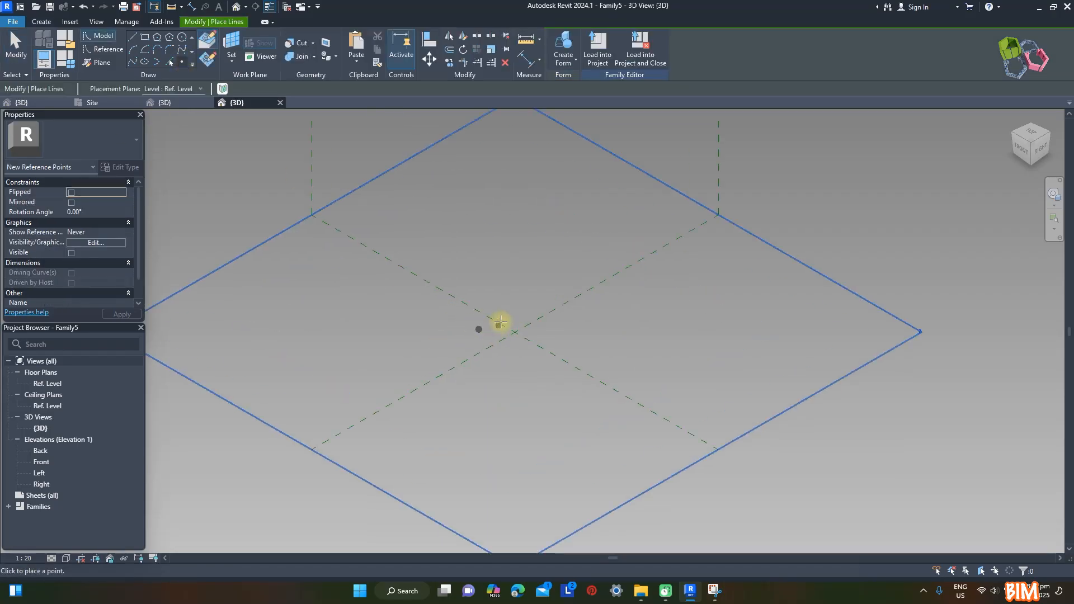
pyautogui.click(528, 303)
pyautogui.scroll(2, 545, 315)
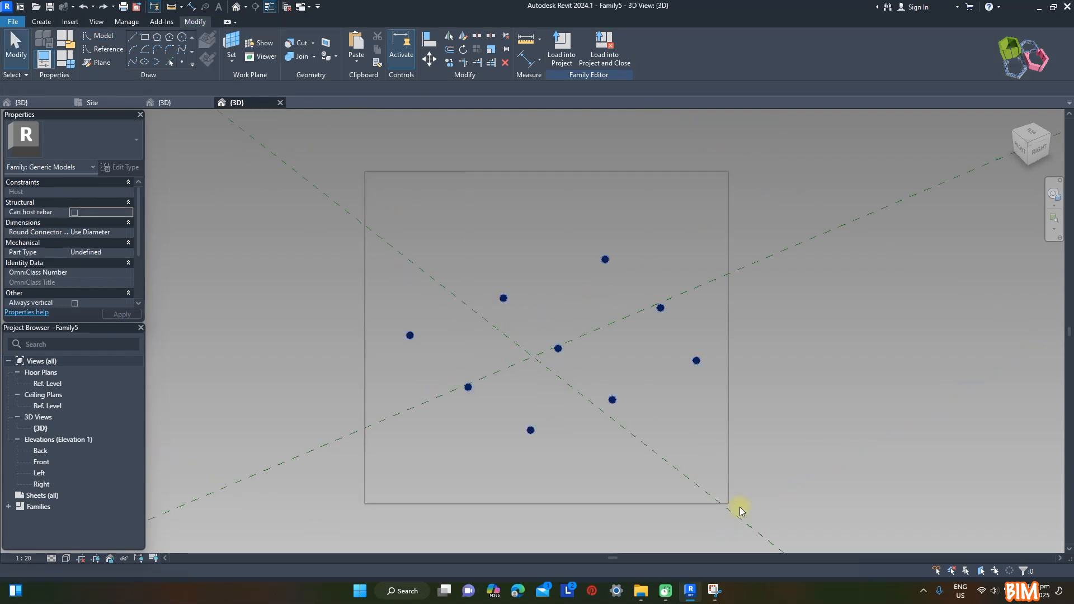
# Convert all nine reference points into adaptive points
pyautogui.moveTo(739, 506); pyautogui.dragTo(784, 501)
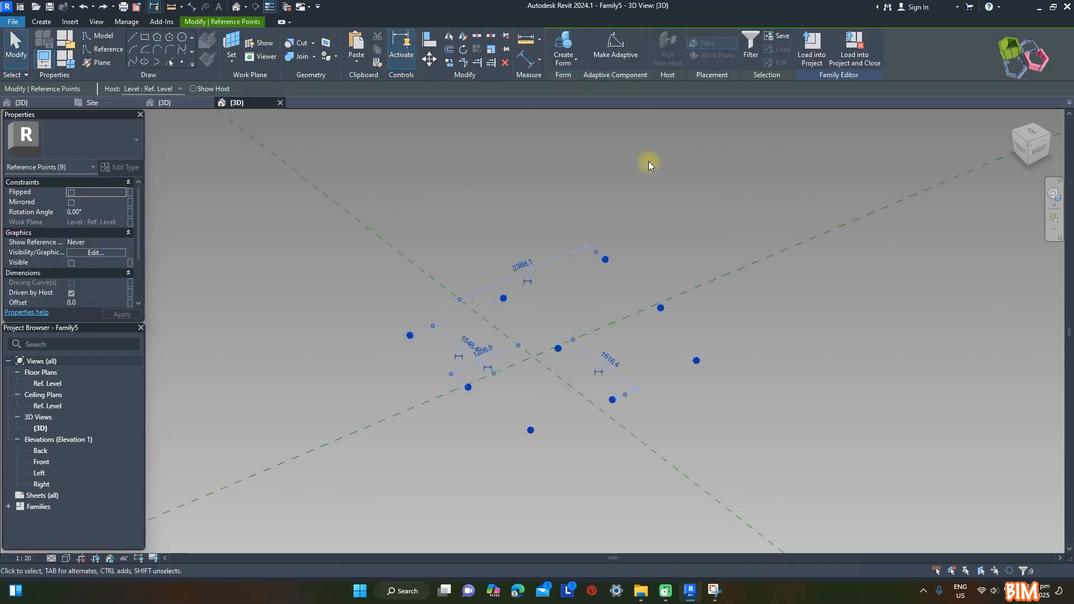
pyautogui.click(616, 49)
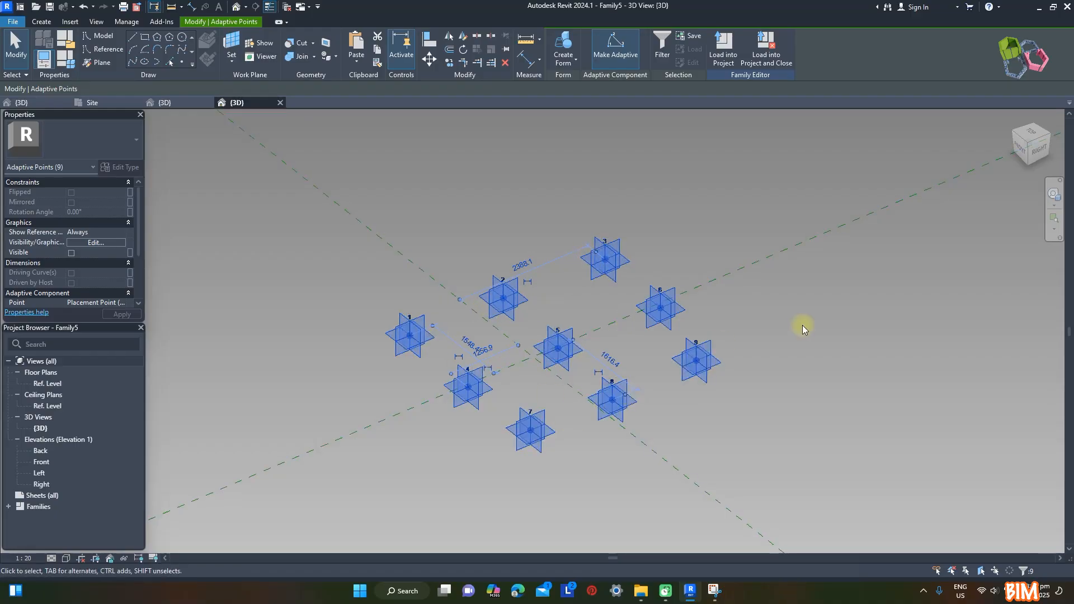
pyautogui.click(822, 406)
# Draw splines through adaptive points 1–3, 4–6 and 7–9 and make them reference lines
pyautogui.moveTo(534, 355); pyautogui.dragTo(534, 354)
pyautogui.keyDown('ctrl'); pyautogui.moveTo(552, 179); pyautogui.dragTo(646, 288); pyautogui.keyUp('ctrl')
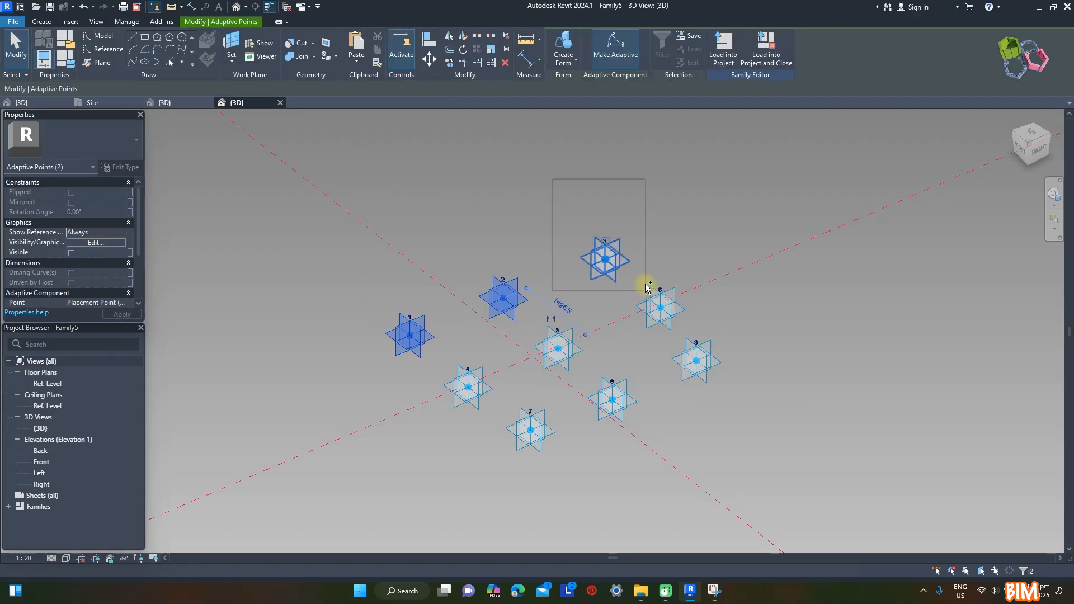
pyautogui.click(132, 62)
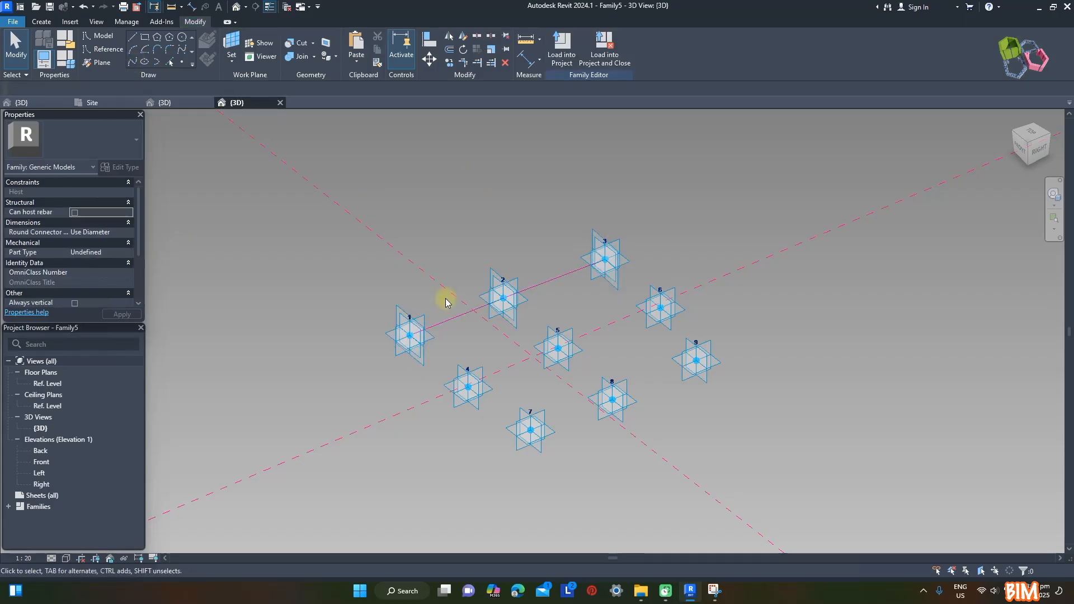
pyautogui.click(467, 386)
pyautogui.click(132, 62)
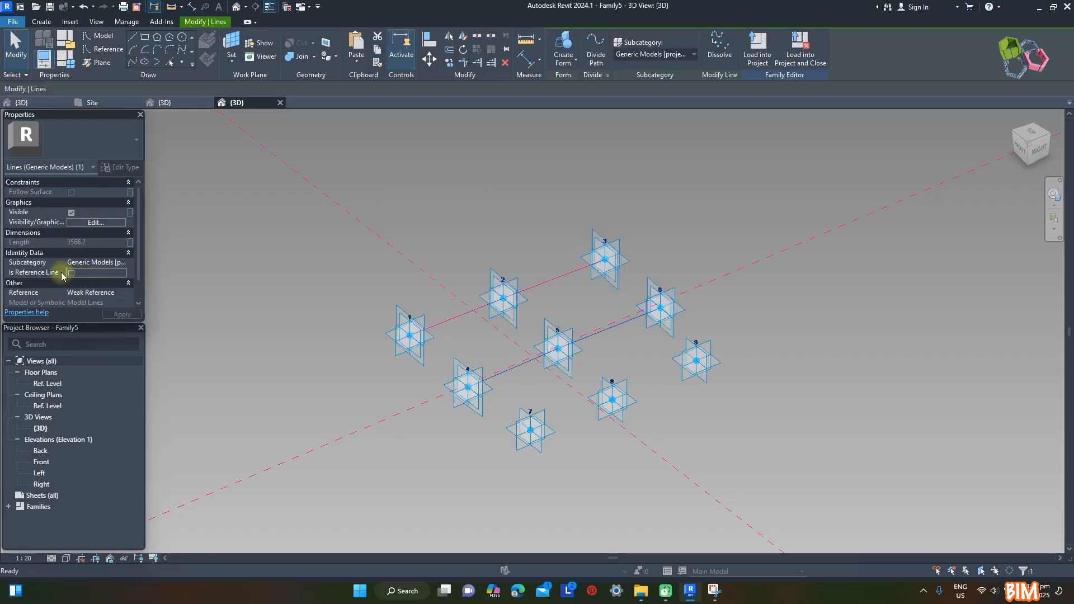
pyautogui.click(529, 430)
pyautogui.keyDown('ctrl'); pyautogui.click(624, 420); pyautogui.keyUp('ctrl')
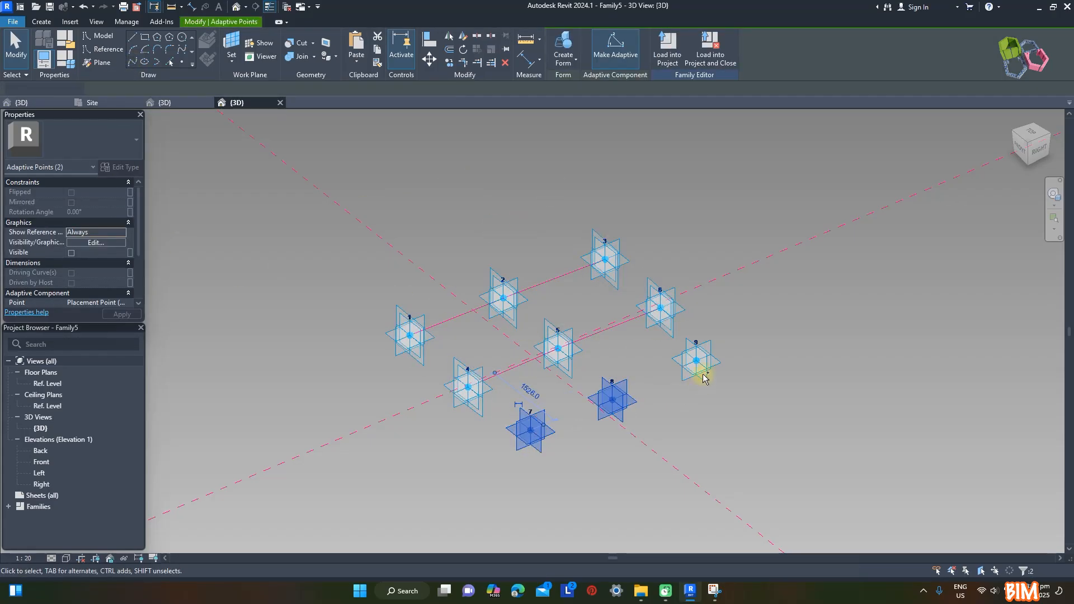
pyautogui.click(132, 62)
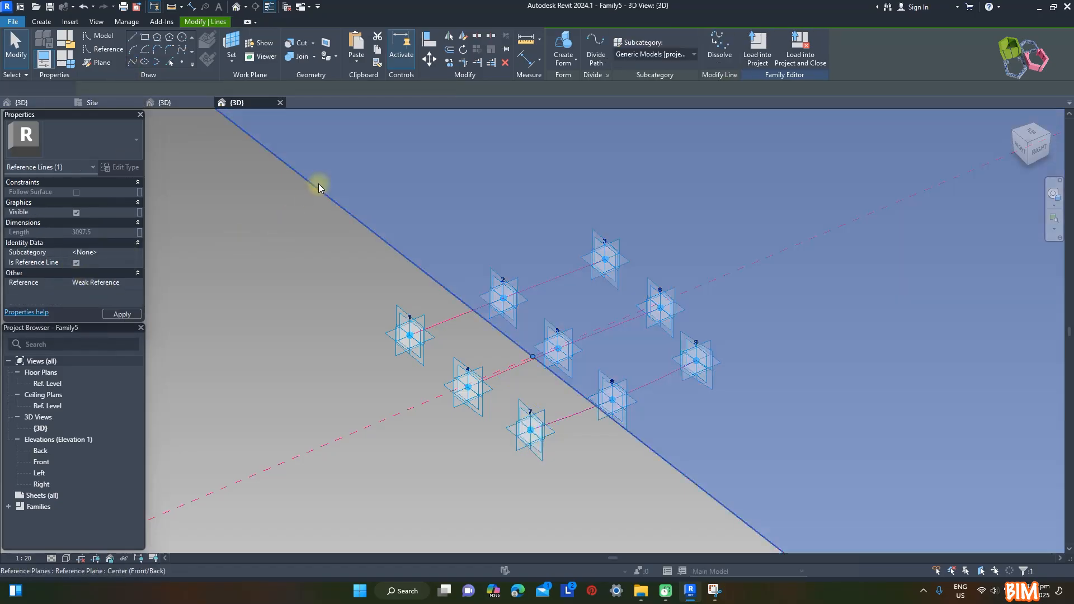
pyautogui.click(316, 180)
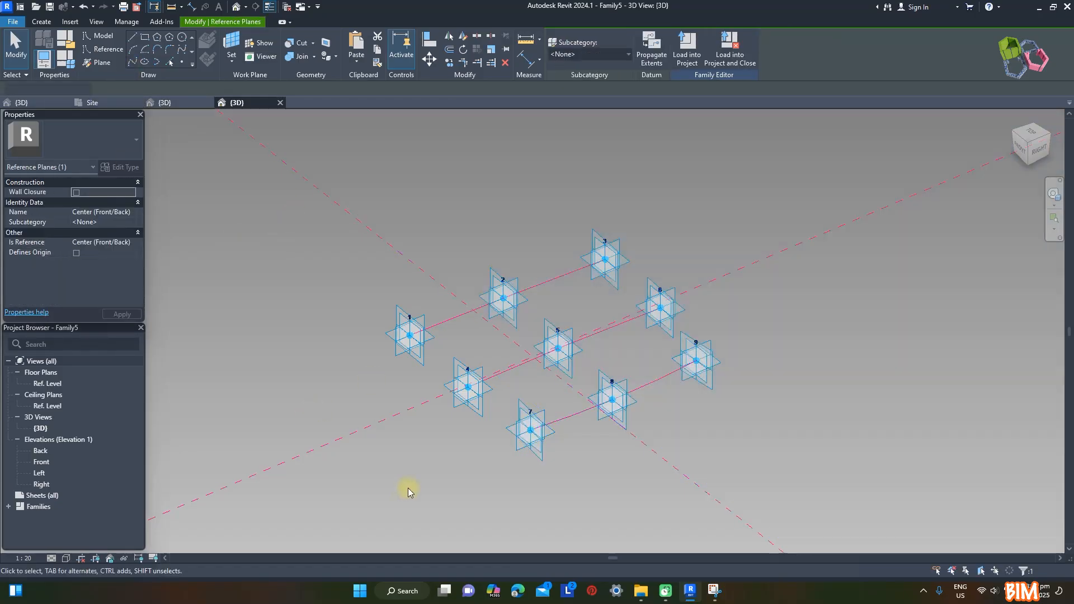
pyautogui.click(408, 488)
# Create a surface form from the three reference lines
pyautogui.scroll(-1, 333, 211)
pyautogui.click(439, 303)
pyautogui.keyDown('ctrl'); pyautogui.click(482, 351); pyautogui.keyUp('ctrl')
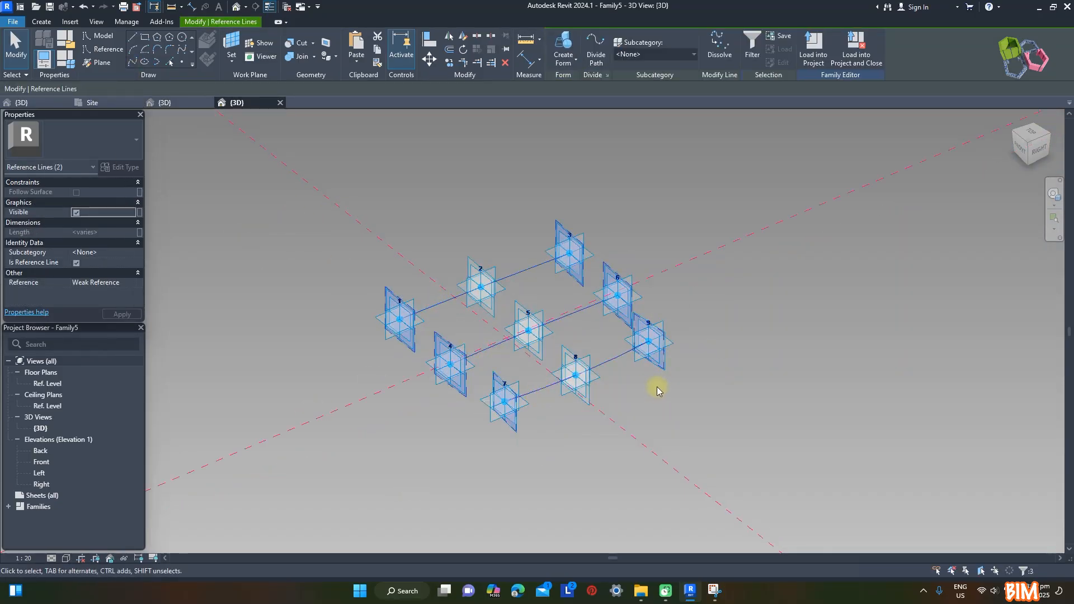
pyautogui.click(582, 81)
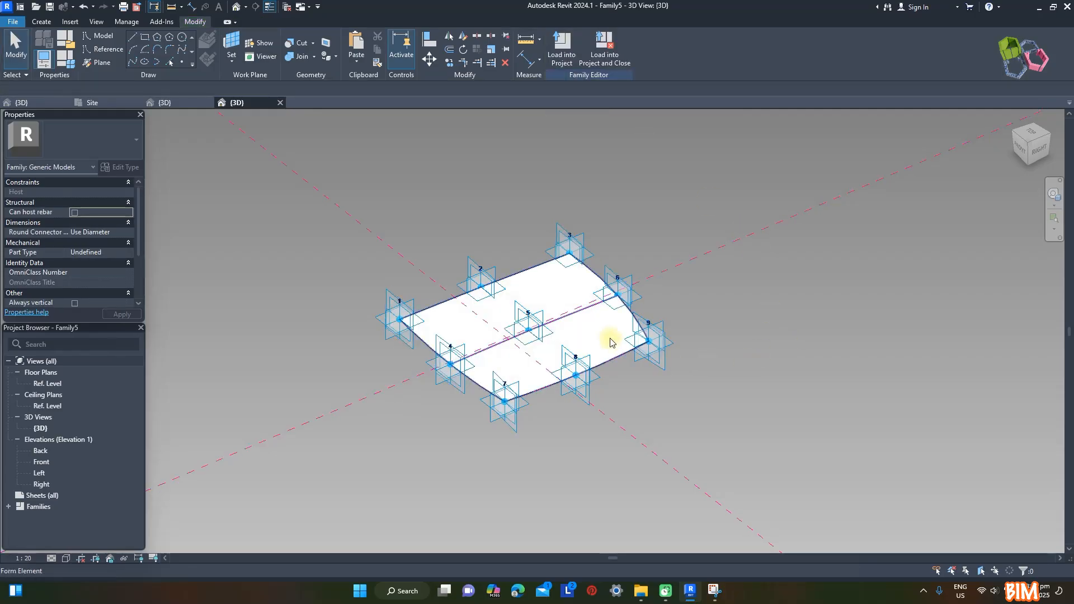
# Try raising adaptive point 6 to test how the surface flexes, and undo the move
pyautogui.click(617, 294)
pyautogui.moveTo(617, 280); pyautogui.dragTo(753, 260)
pyautogui.moveTo(665, 342); pyautogui.dragTo(875, 311)
pyautogui.click(83, 7)
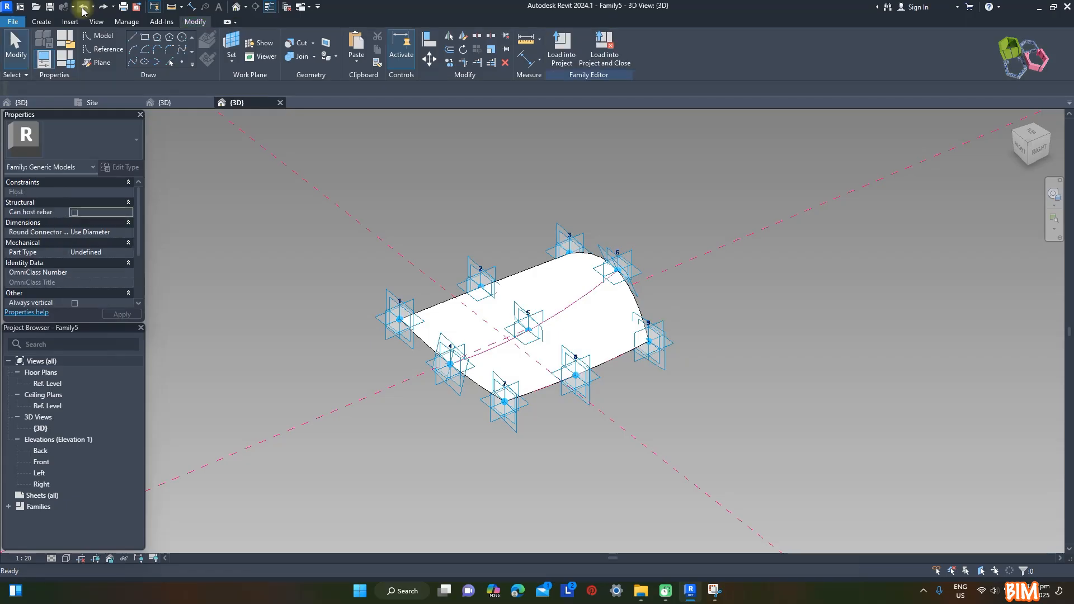
# Associate the surface's material with a new type parameter named Roof Panel, grouped under Materials and Finishes
pyautogui.click(577, 335)
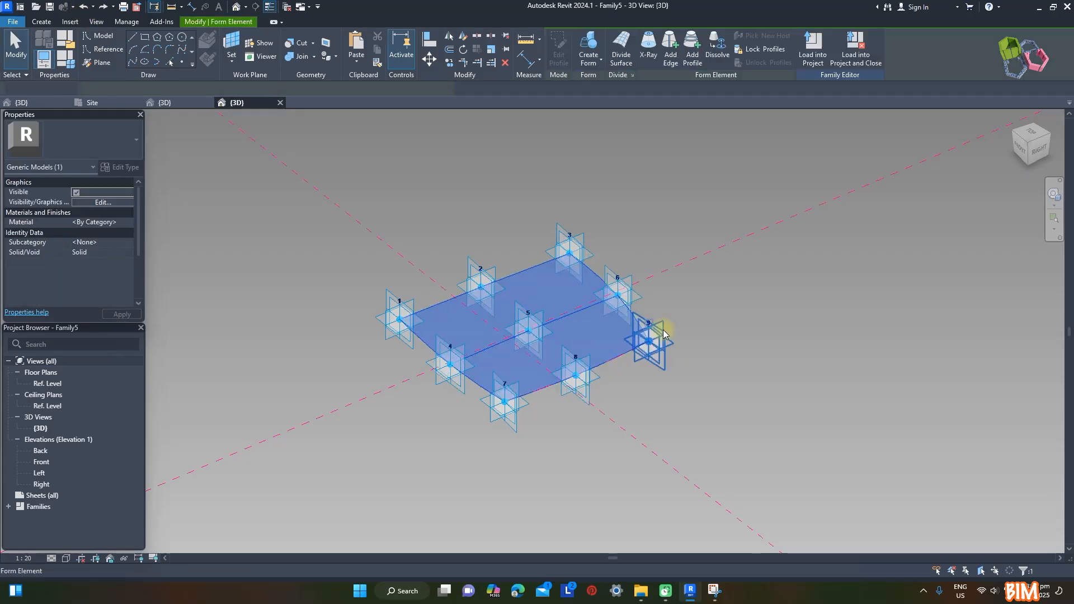
pyautogui.click(139, 222)
pyautogui.click(184, 360)
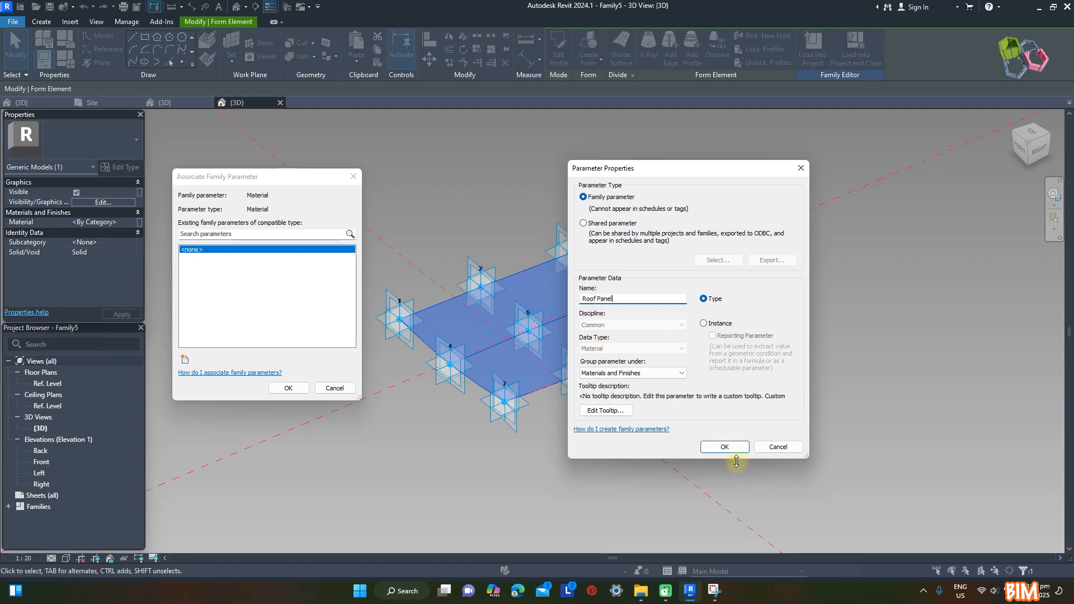
pyautogui.click(727, 446)
pyautogui.click(288, 388)
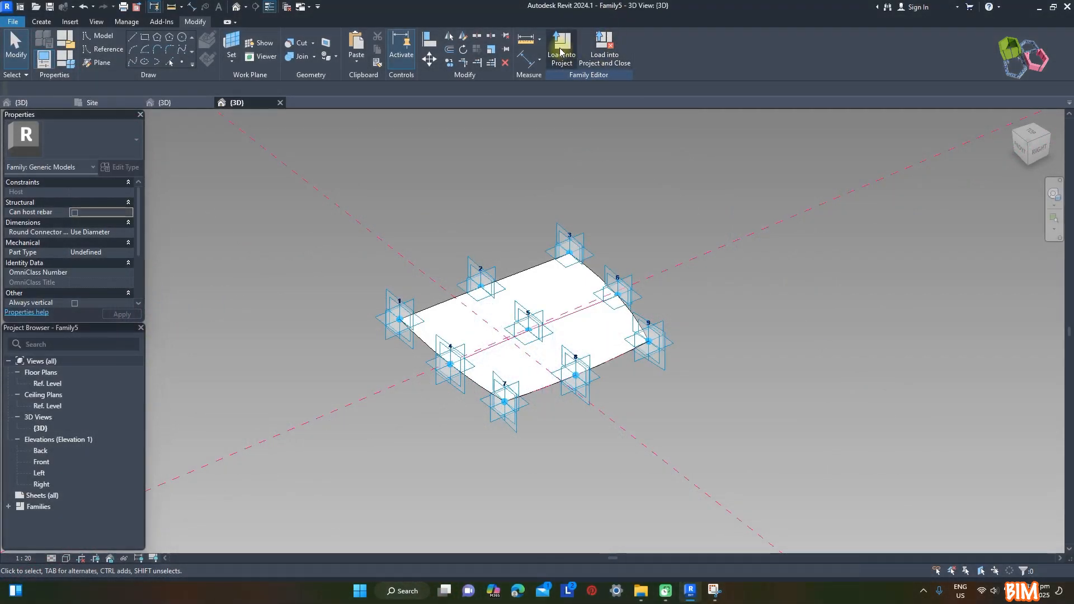
# Load the adaptive panel family into Modular Bus Shelter.rfa only
pyautogui.click(562, 55)
pyautogui.click(503, 234)
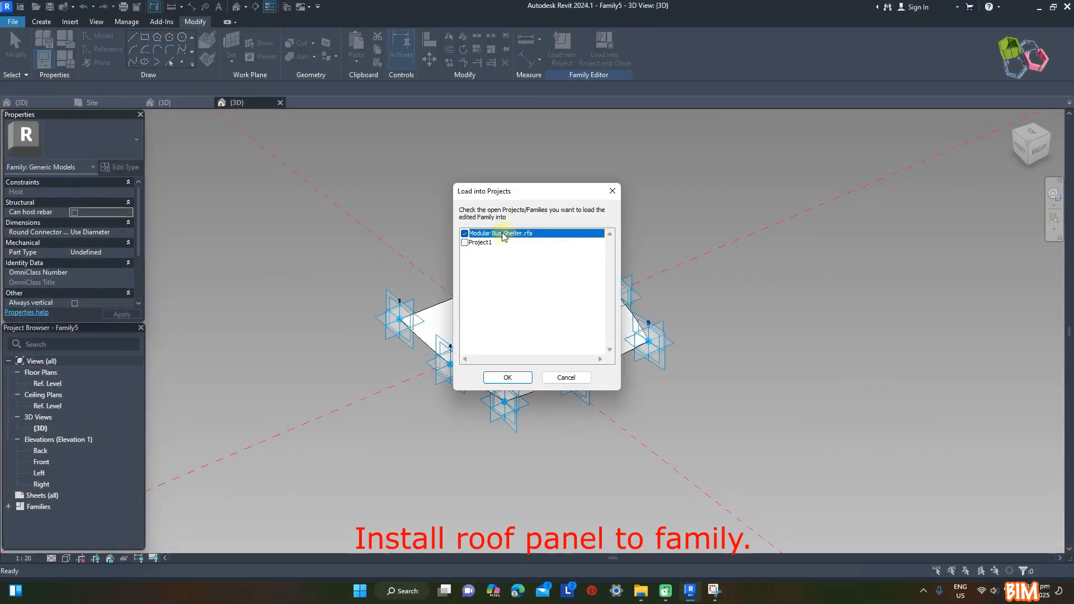
pyautogui.click(507, 377)
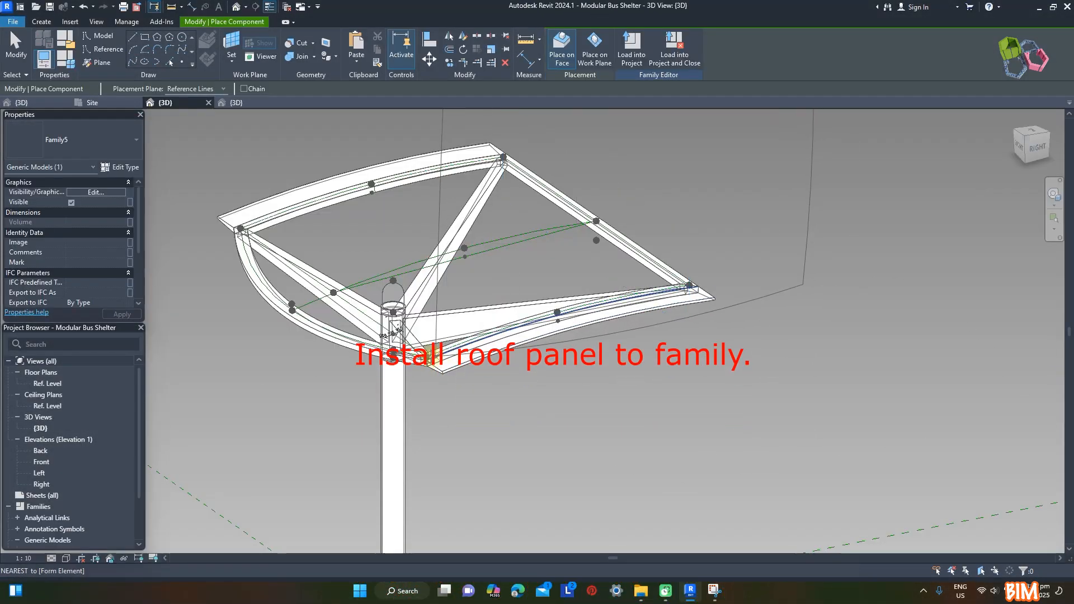
# Place the adaptive panel on the nine points of the shelter's roof frame, starting at the front edge and ending at the opposite rear corner
pyautogui.click(426, 355)
pyautogui.click(689, 284)
pyautogui.scroll(4, 283, 307)
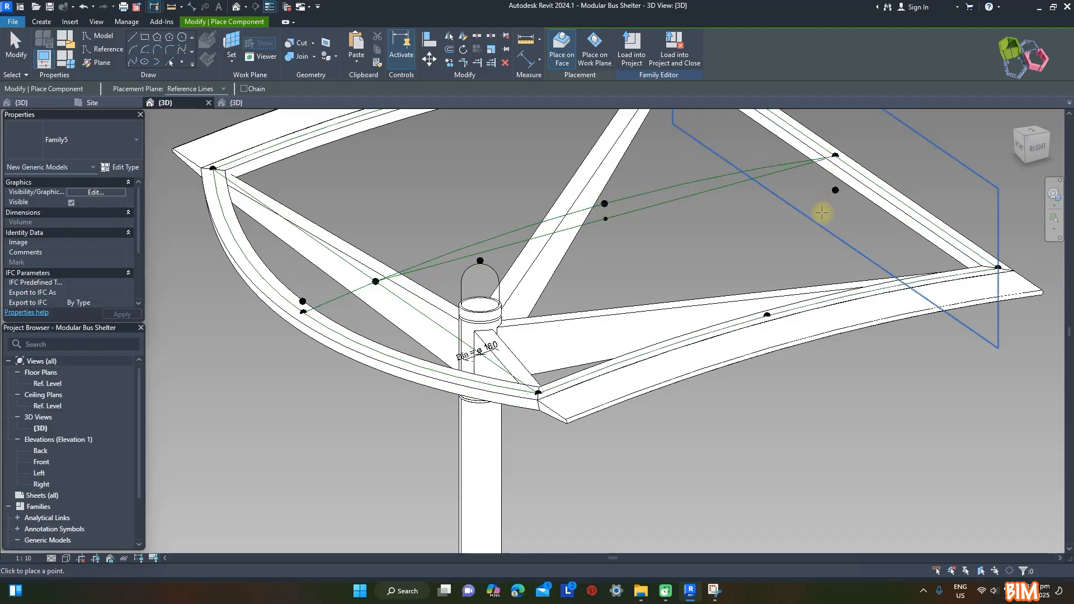
pyautogui.scroll(-4, 800, 280)
pyautogui.scroll(2, 547, 223)
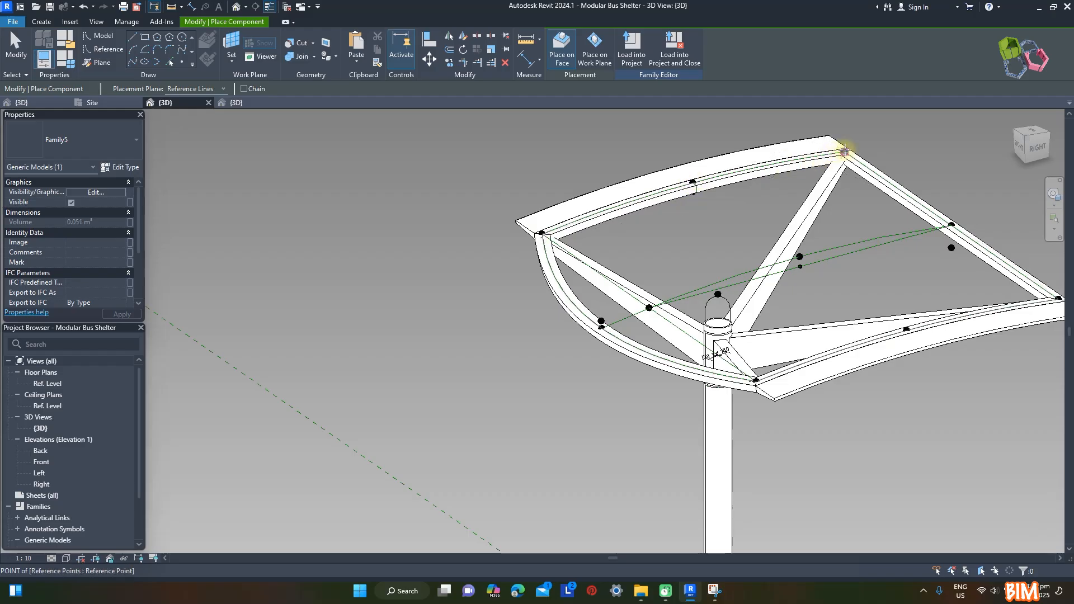
pyautogui.click(845, 151)
pyautogui.press('Escape')
pyautogui.scroll(-2, 293, 263)
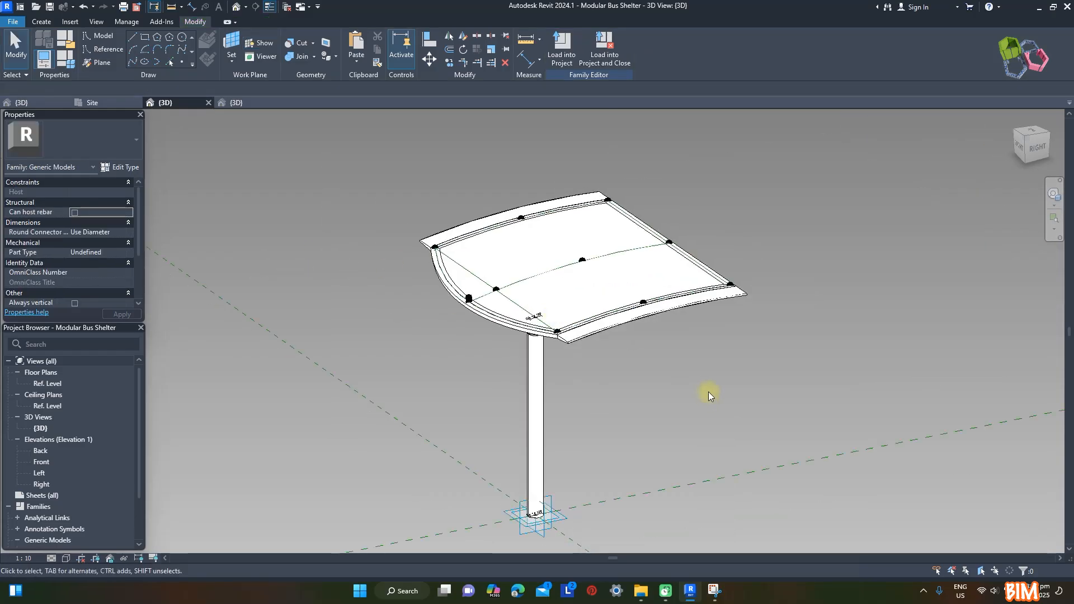
# Rename the loaded Family5 generic model family as Roof Panel and select its Family5 type
pyautogui.keyDown('shift'); pyautogui.moveTo(708, 395); pyautogui.dragTo(800, 358, button='middle'); pyautogui.keyUp('shift')
pyautogui.scroll(1, 800, 383)
pyautogui.click(680, 273)
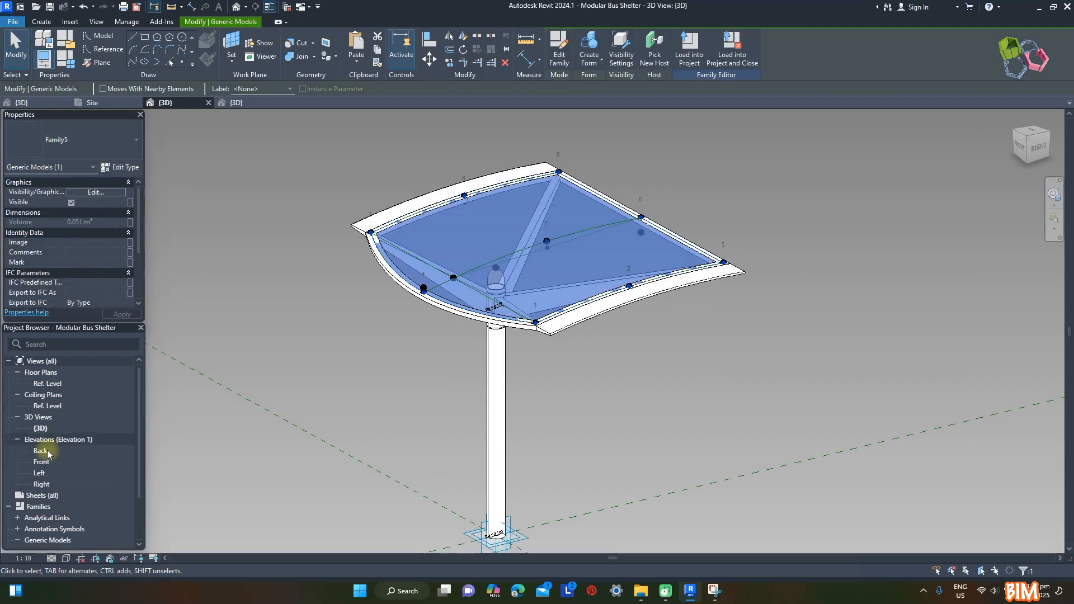
pyautogui.scroll(-2, 58, 444)
pyautogui.click(41, 499)
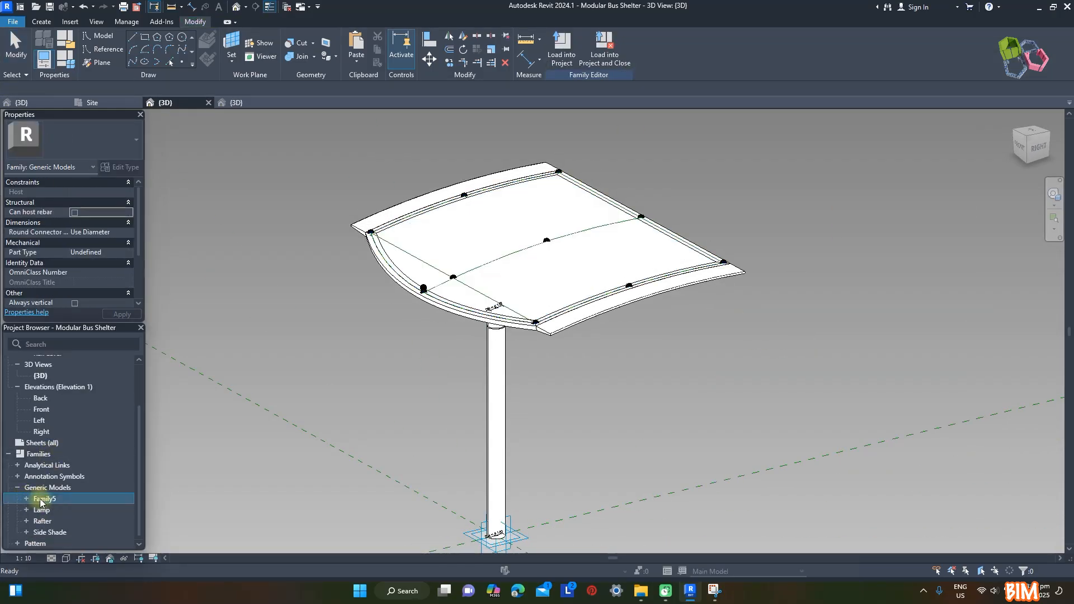
pyautogui.write('Roof Panel')
pyautogui.press('Return')
pyautogui.click(54, 532)
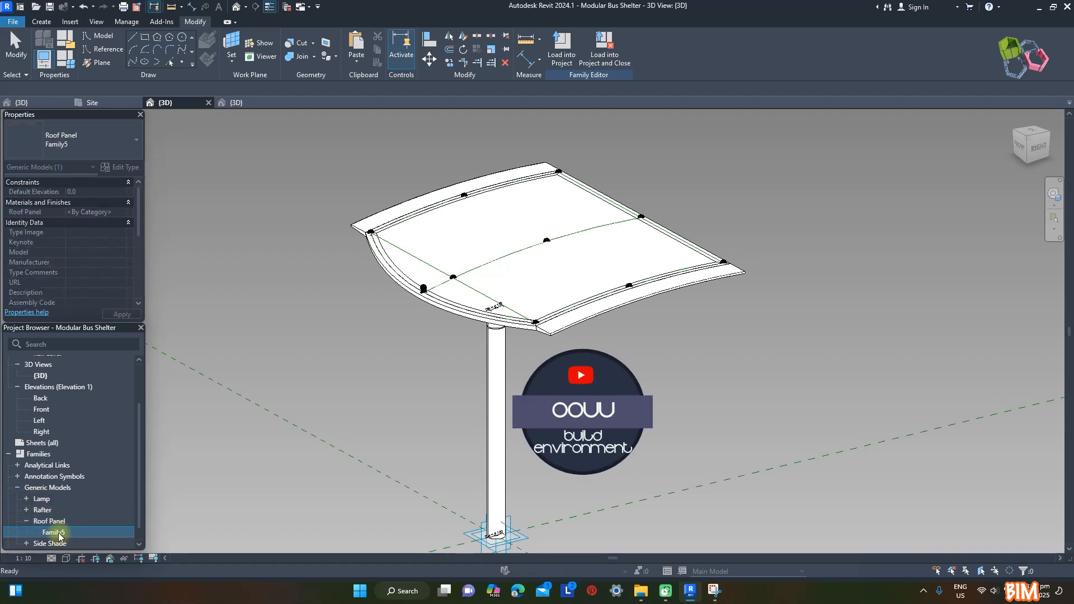
# Rename the Family5 type as Roof Panel and check it on the panel placed over the shelter frame
pyautogui.click(27, 520)
pyautogui.click(555, 199)
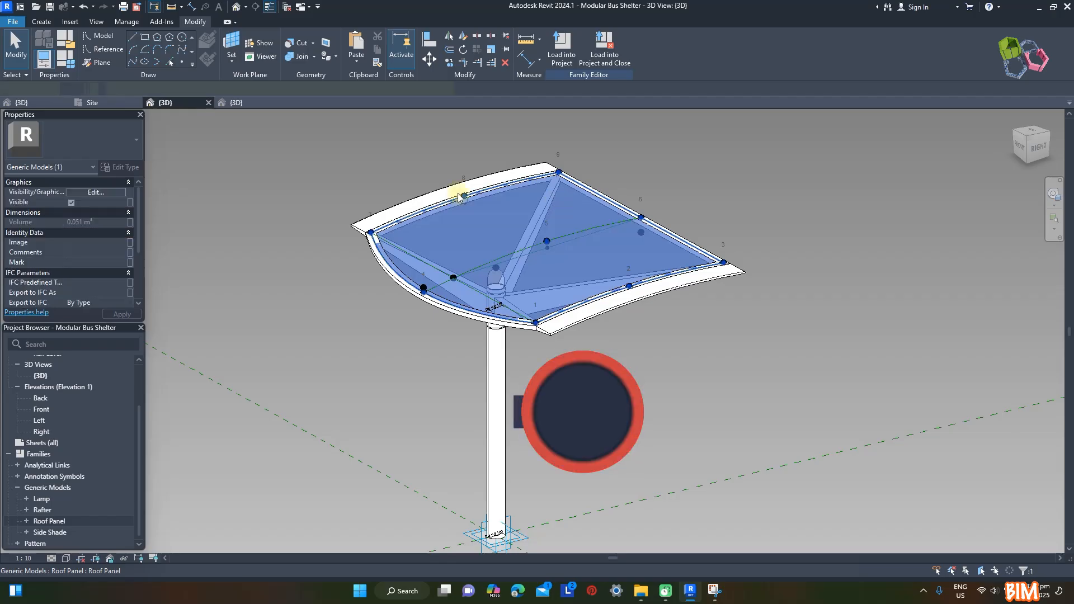
pyautogui.click(708, 144)
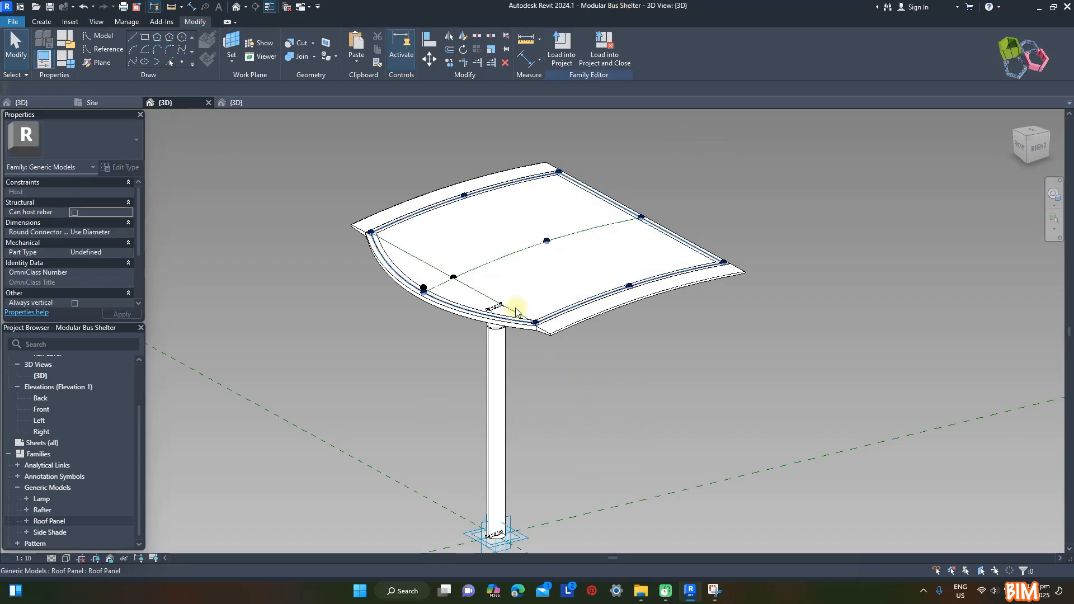
# Load the Modular Bus Shelter family into Project1 and overwrite only the existing version, without its parameter values
pyautogui.click(561, 50)
pyautogui.click(464, 242)
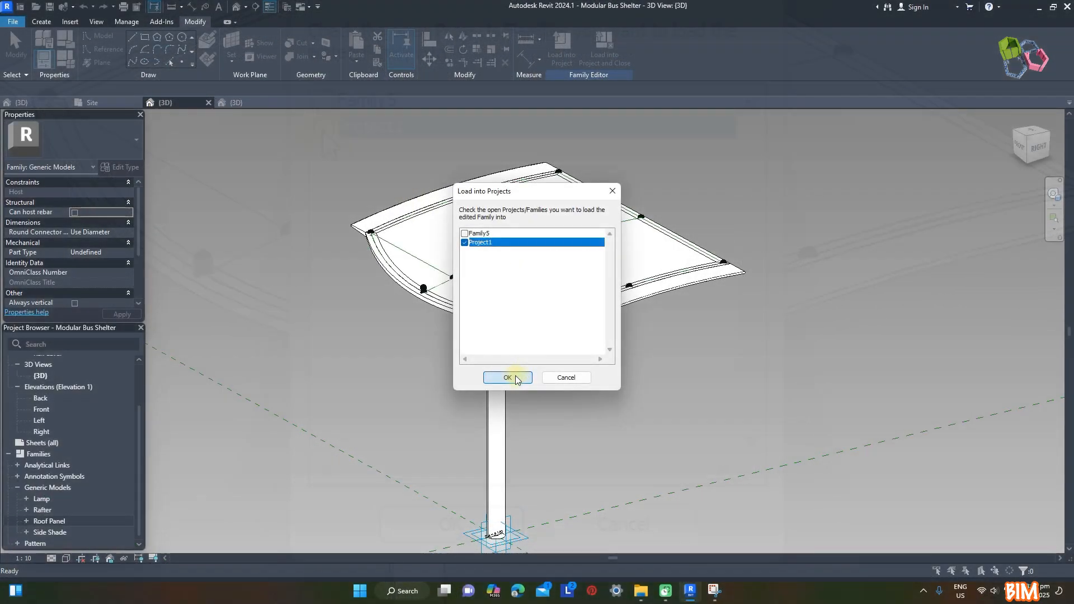
pyautogui.click(524, 376)
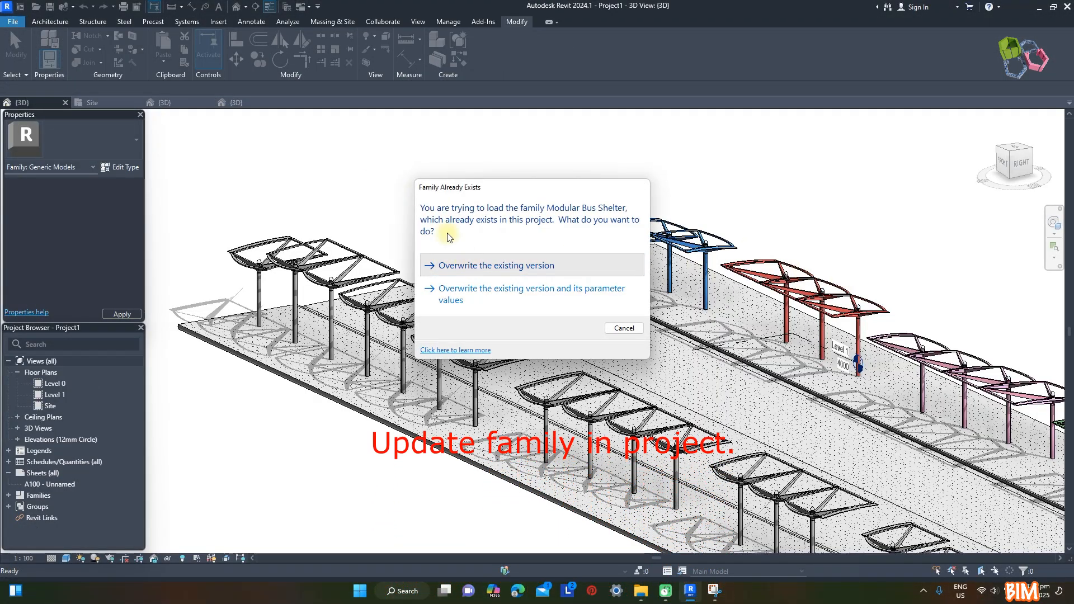
pyautogui.click(487, 265)
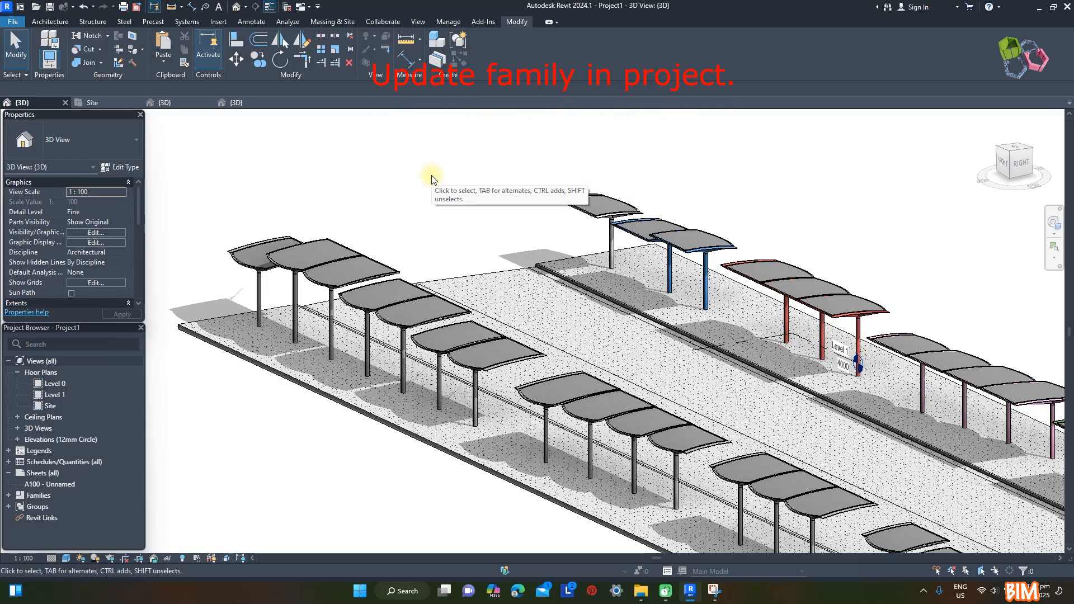
# Examine the panelled shelter roofs up close and the shelter rows in side elevation
pyautogui.scroll(4, 638, 184)
pyautogui.scroll(5, 478, 196)
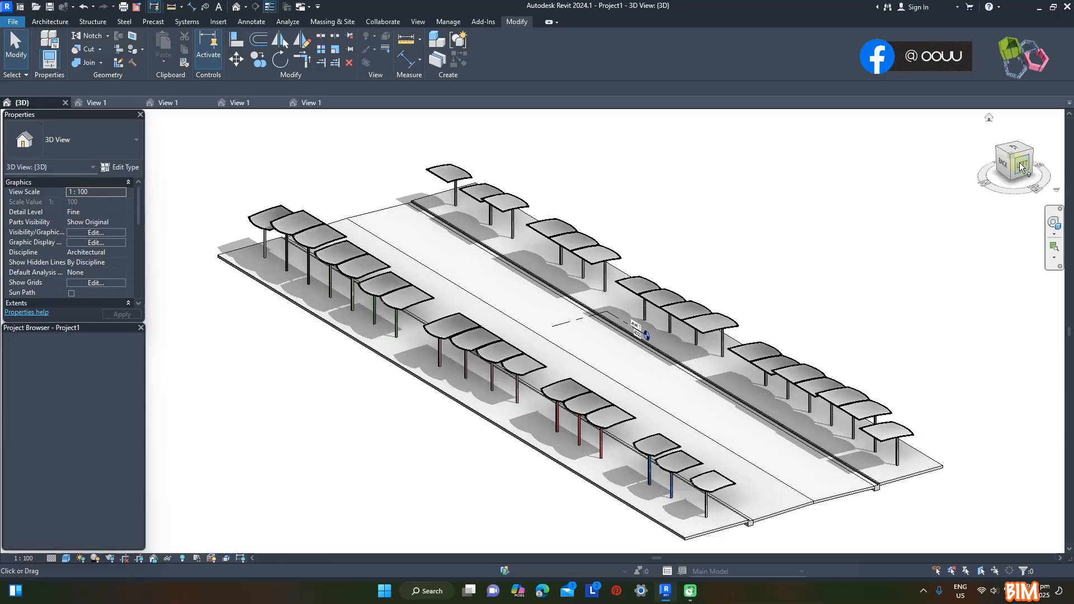
pyautogui.click(1020, 165)
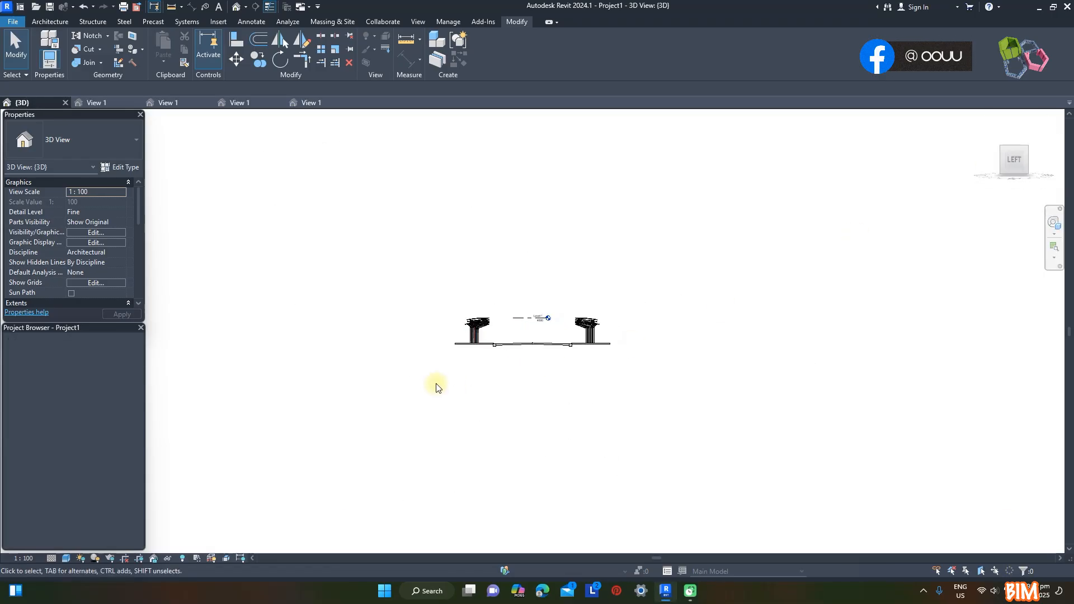
pyautogui.scroll(6, 589, 325)
pyautogui.scroll(-1, 628, 240)
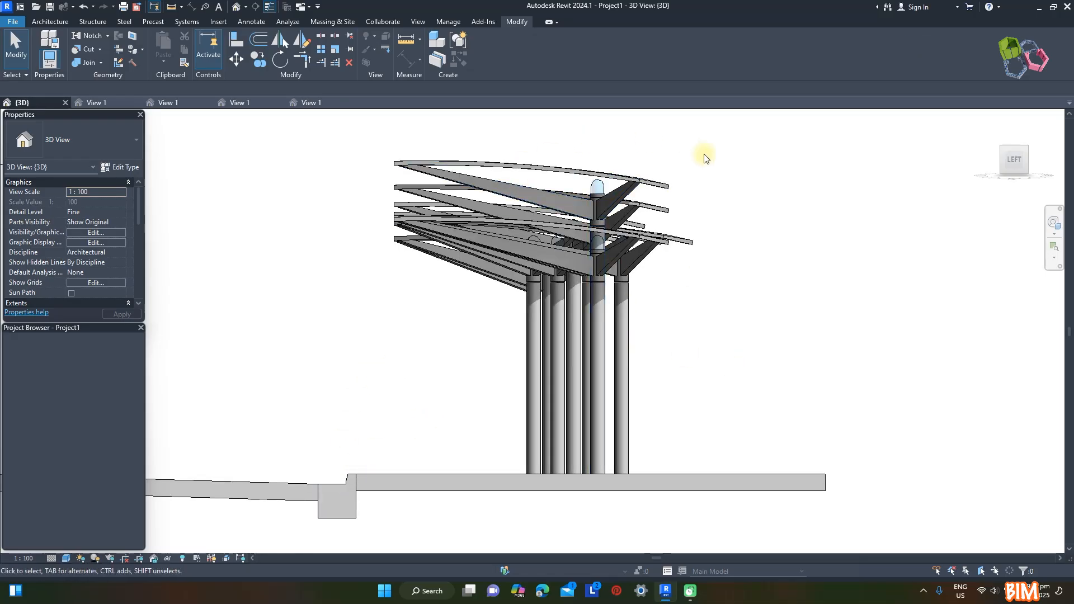
pyautogui.scroll(-5, 824, 223)
pyautogui.scroll(5, 336, 204)
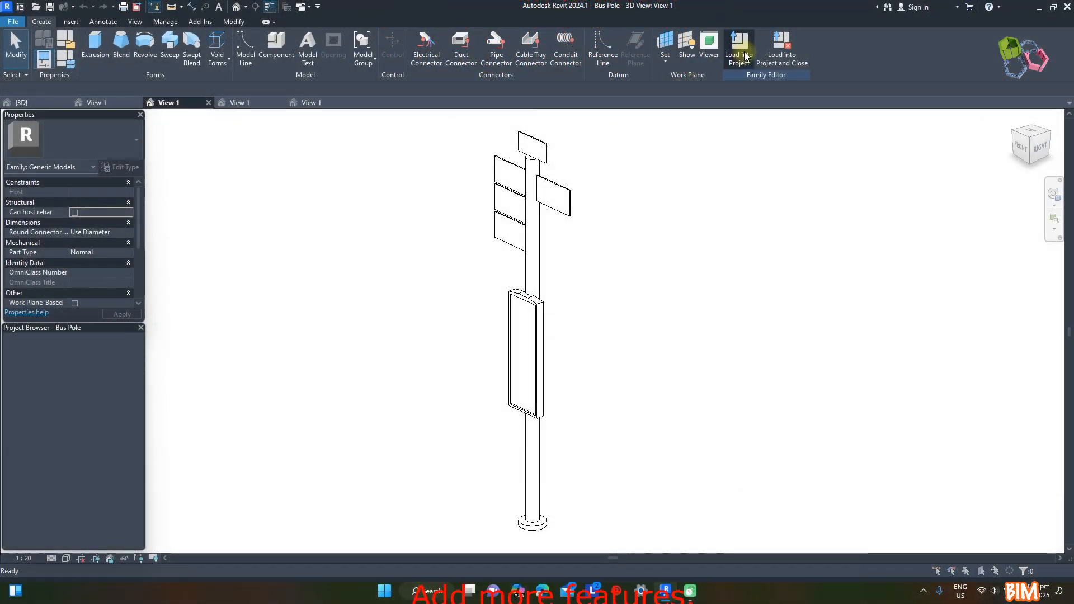
# Load the Bus Pole family into Project1 only and place bus poles along the uncoloured shelter row
pyautogui.click(744, 56)
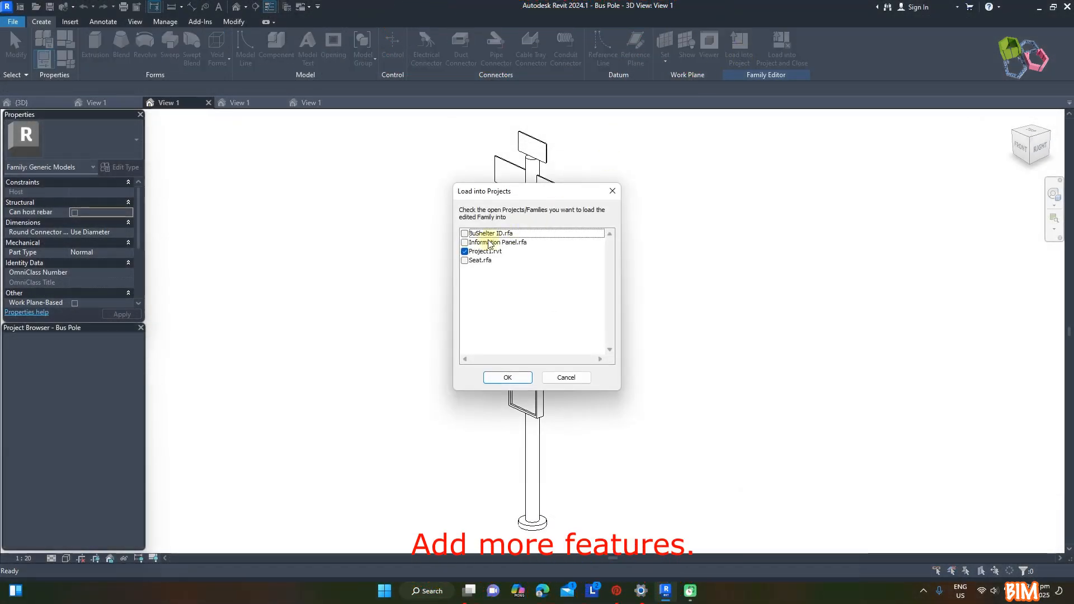
pyautogui.click(523, 377)
pyautogui.keyDown('shift'); pyautogui.moveTo(587, 311); pyautogui.dragTo(541, 348, button='middle'); pyautogui.keyUp('shift')
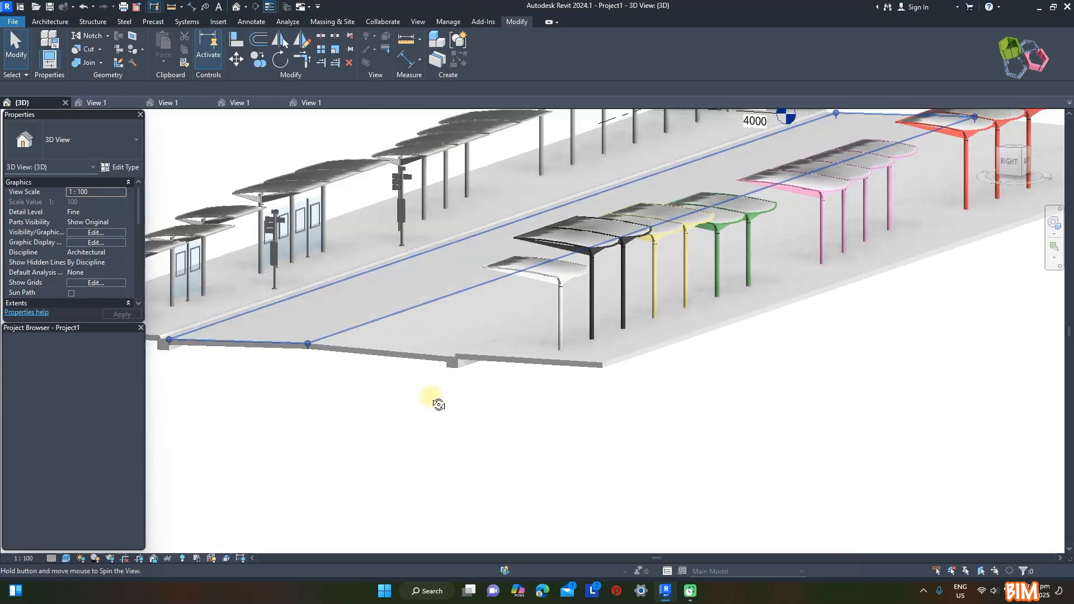
pyautogui.keyDown('shift'); pyautogui.moveTo(434, 397); pyautogui.dragTo(421, 366, button='middle'); pyautogui.keyUp('shift')
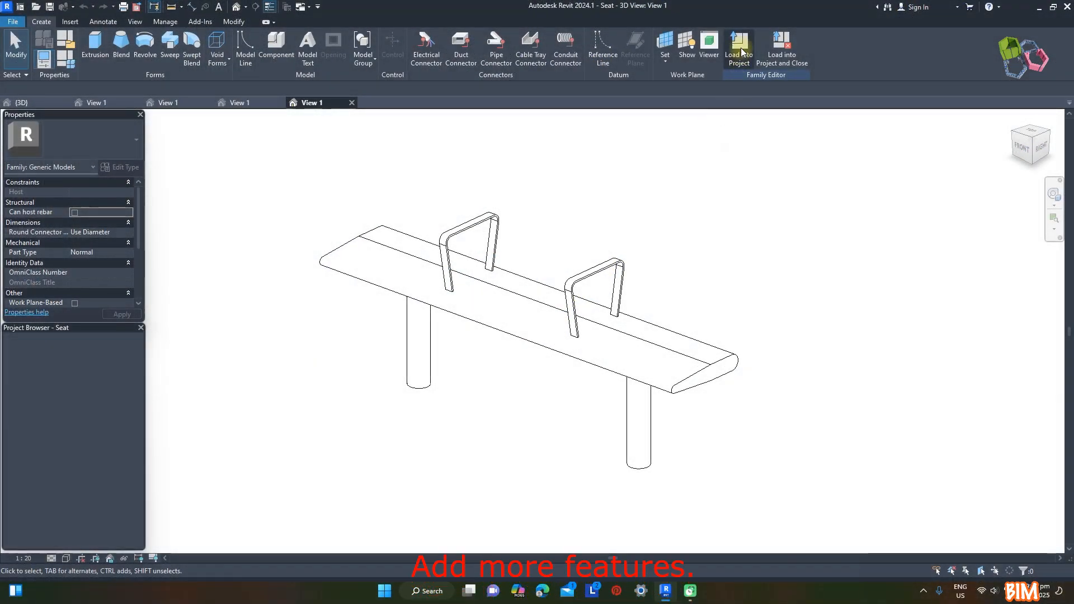
# Load the Seat family into Project1 only and place With Arm Rest seats beneath the uncoloured shelters near the bus pole
pyautogui.click(739, 50)
pyautogui.click(464, 260)
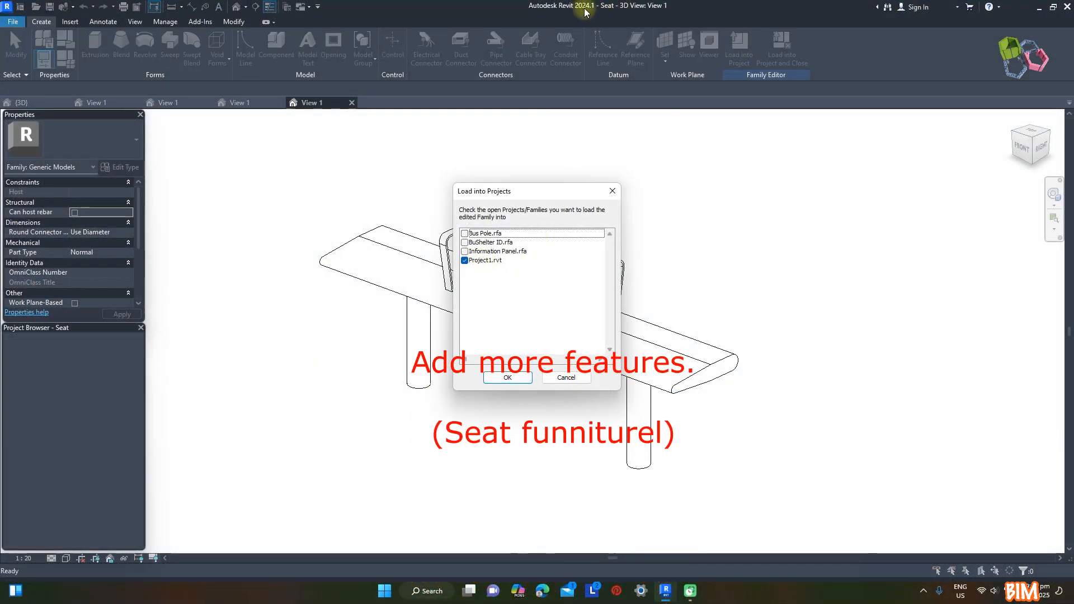
pyautogui.click(525, 377)
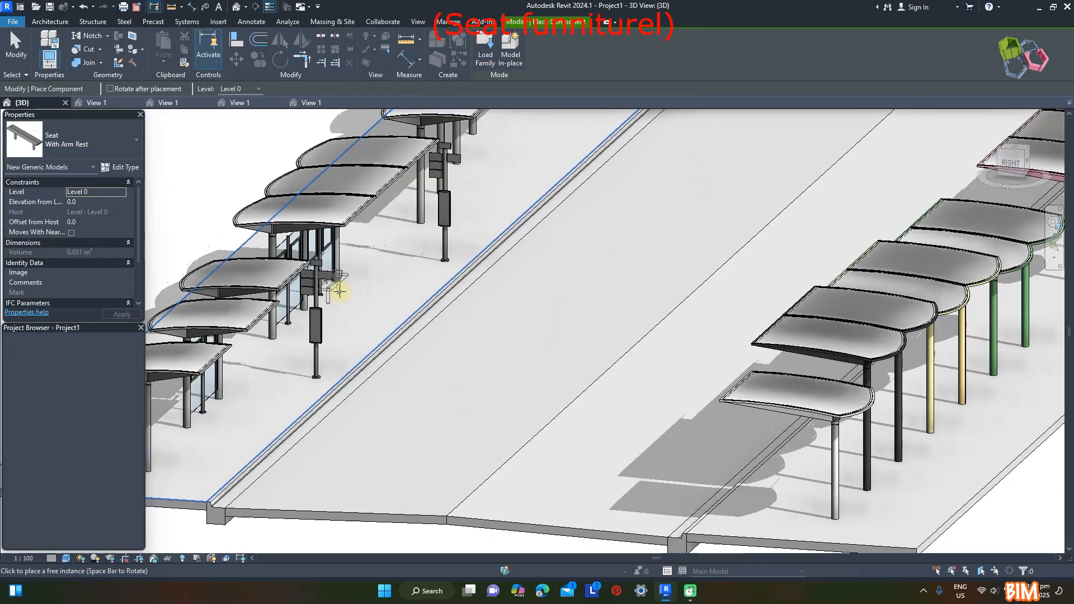
pyautogui.press('Escape')
pyautogui.scroll(3, 316, 274)
pyautogui.keyDown('shift'); pyautogui.moveTo(316, 273); pyautogui.dragTo(622, 266, button='middle'); pyautogui.keyUp('shift')
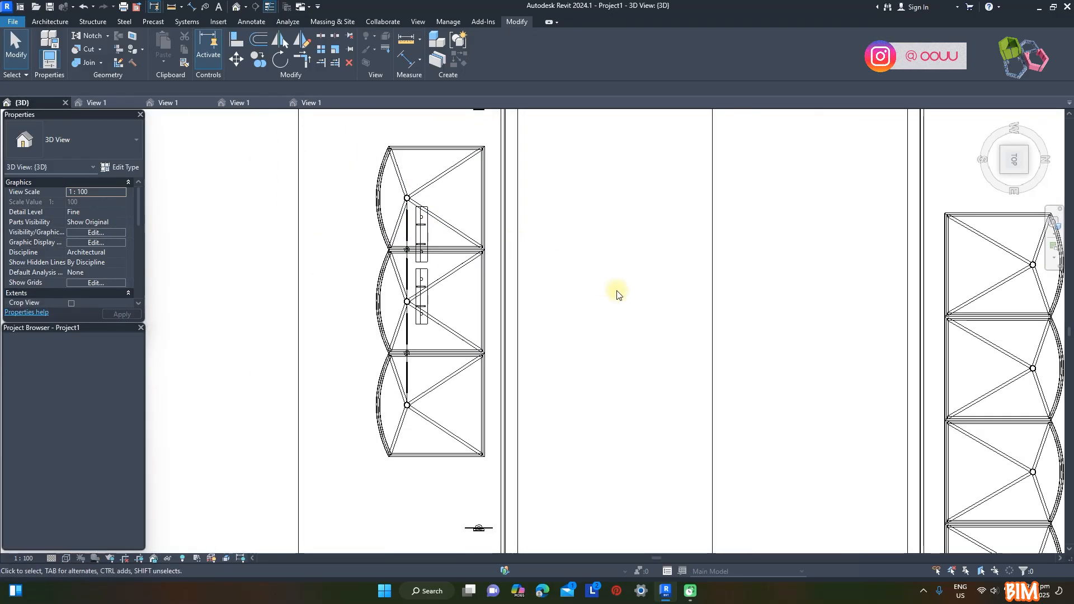
# Move the two neighbouring seats slightly away from the shelter columns toward the road in plan
pyautogui.scroll(2, 436, 240)
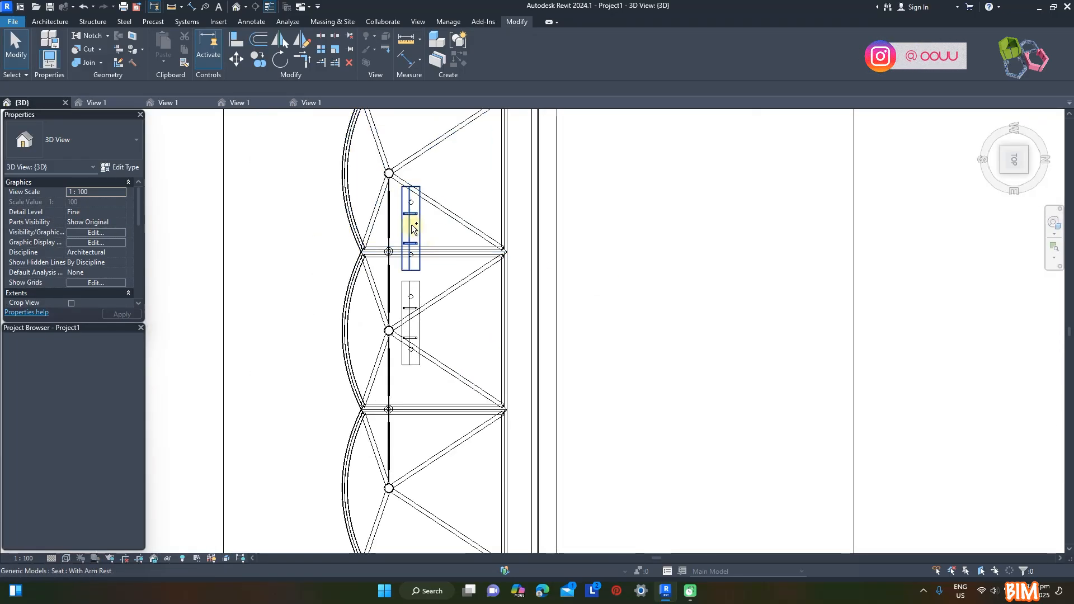
pyautogui.click(412, 224)
pyautogui.keyDown('ctrl'); pyautogui.click(419, 287); pyautogui.keyUp('ctrl')
pyautogui.click(642, 246)
pyautogui.scroll(-2, 642, 247)
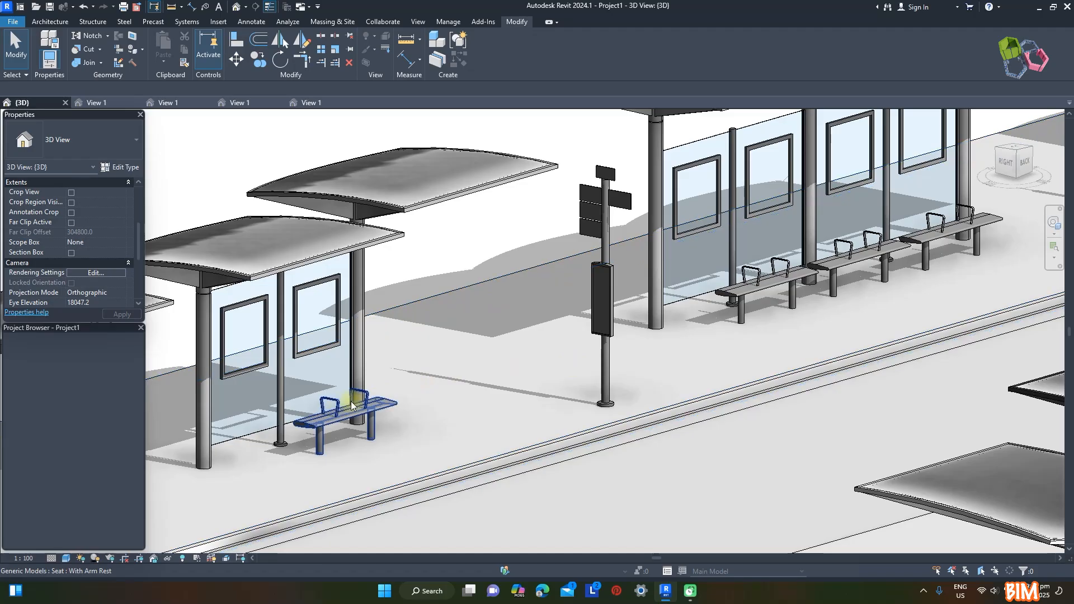
# Turn off Arm rest for the end shelter's seat and the middle of the three seats beyond the bus pole
pyautogui.click(338, 402)
pyautogui.keyDown('ctrl'); pyautogui.click(828, 264); pyautogui.keyUp('ctrl')
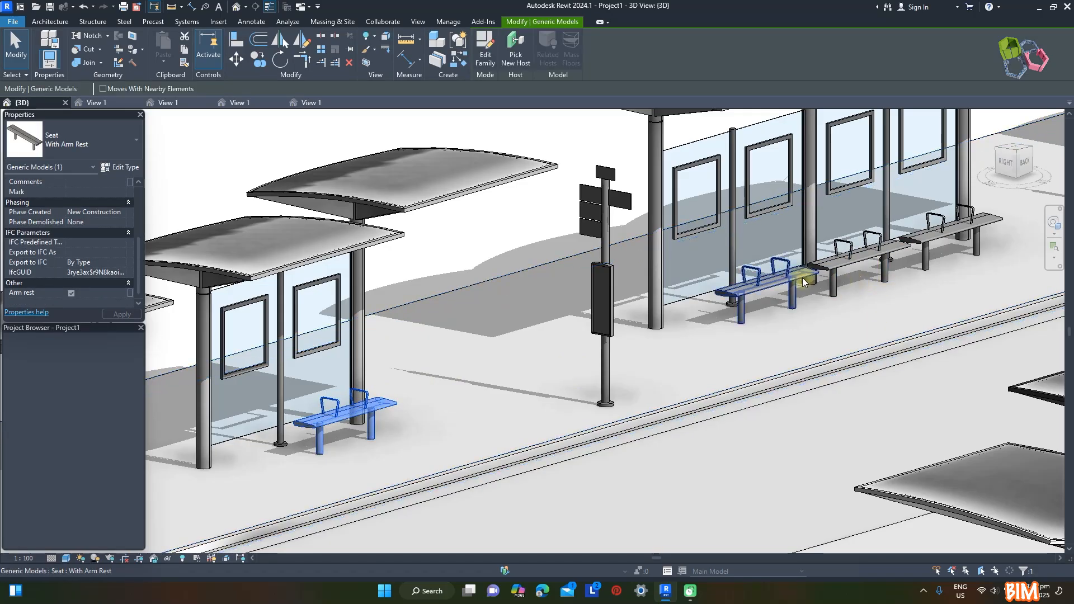
pyautogui.click(72, 292)
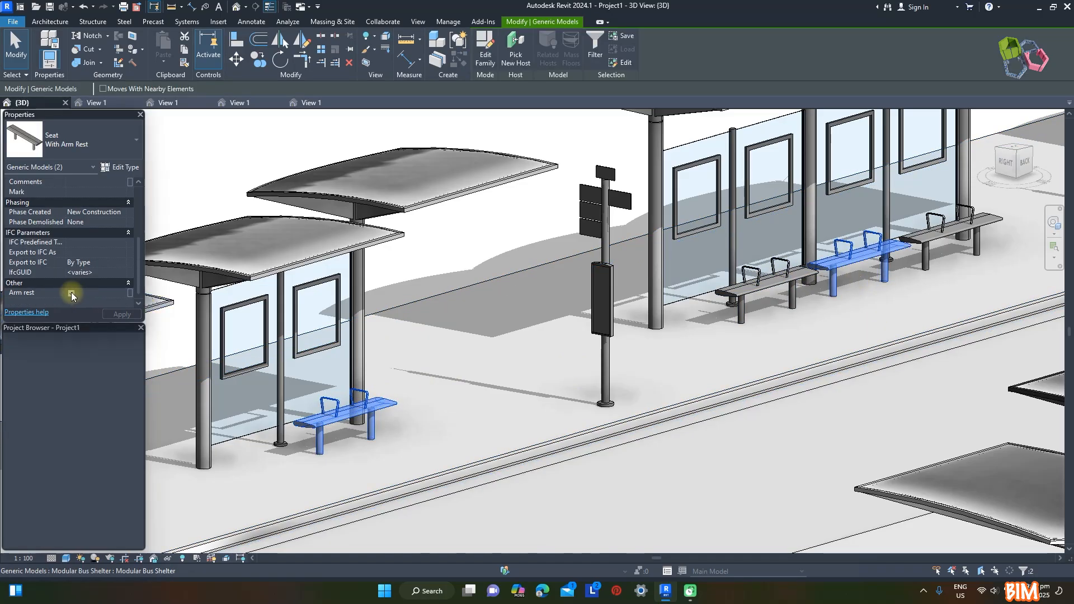
pyautogui.click(304, 165)
pyautogui.scroll(-5, 652, 380)
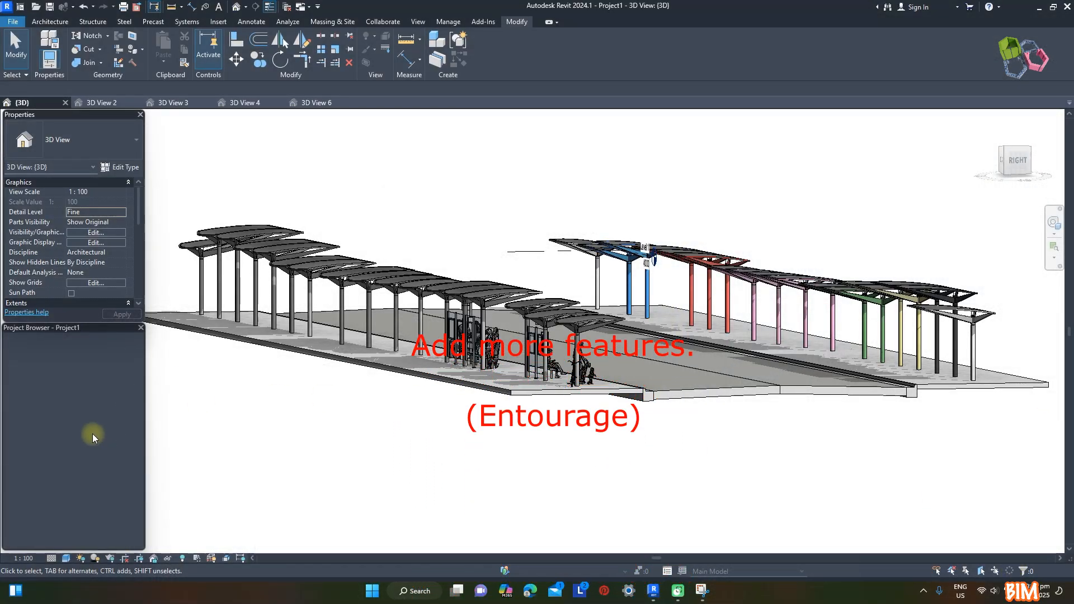
# Examine the entourage and shelters in the perspective views 3D View 2, 3D View 3 and 3D View 4
pyautogui.click(100, 104)
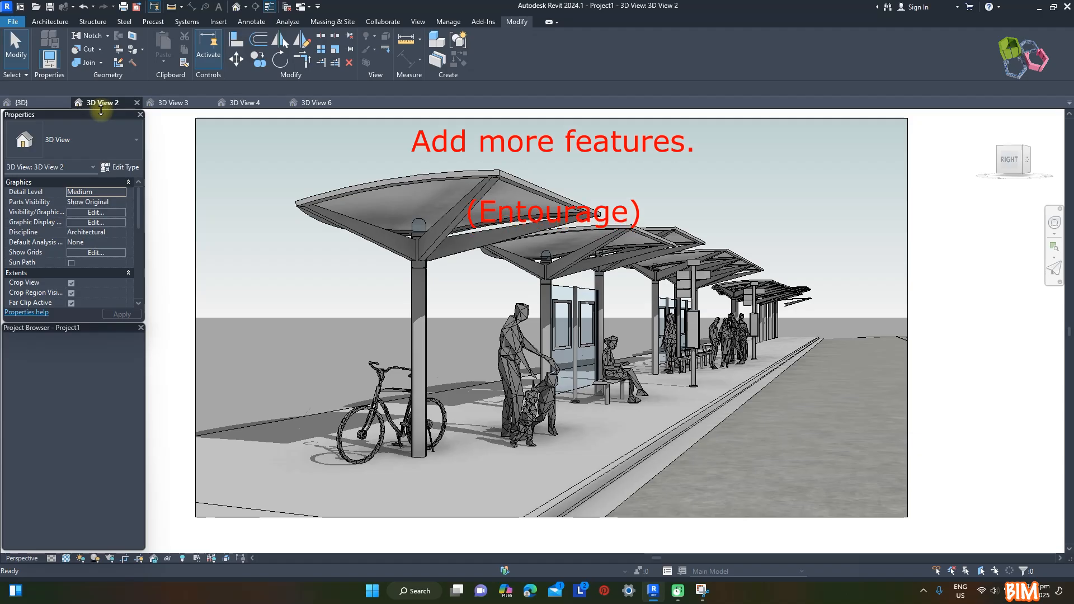
pyautogui.click(164, 104)
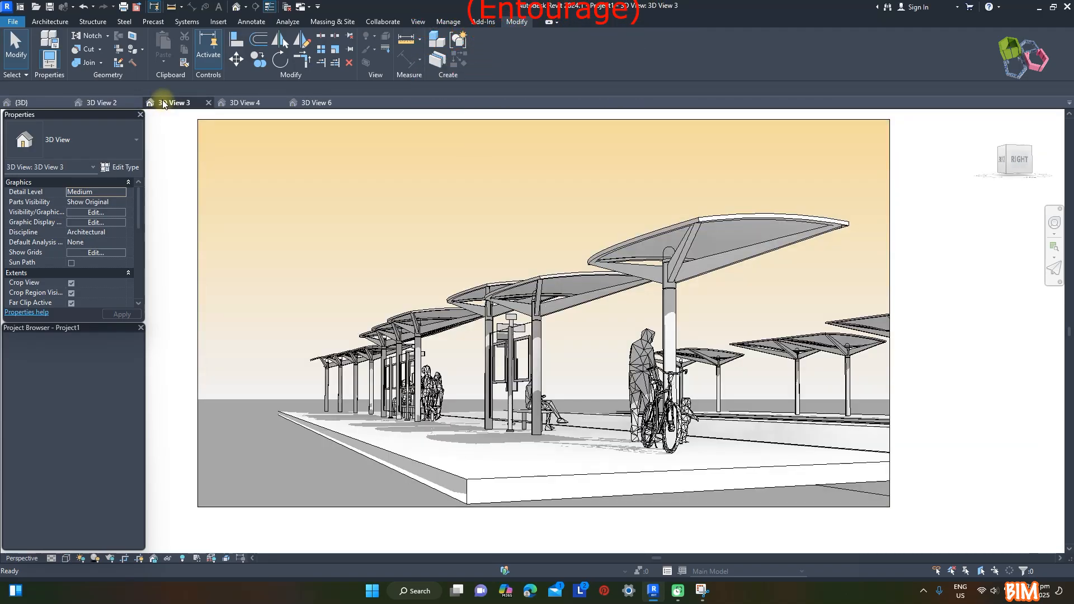
pyautogui.click(240, 104)
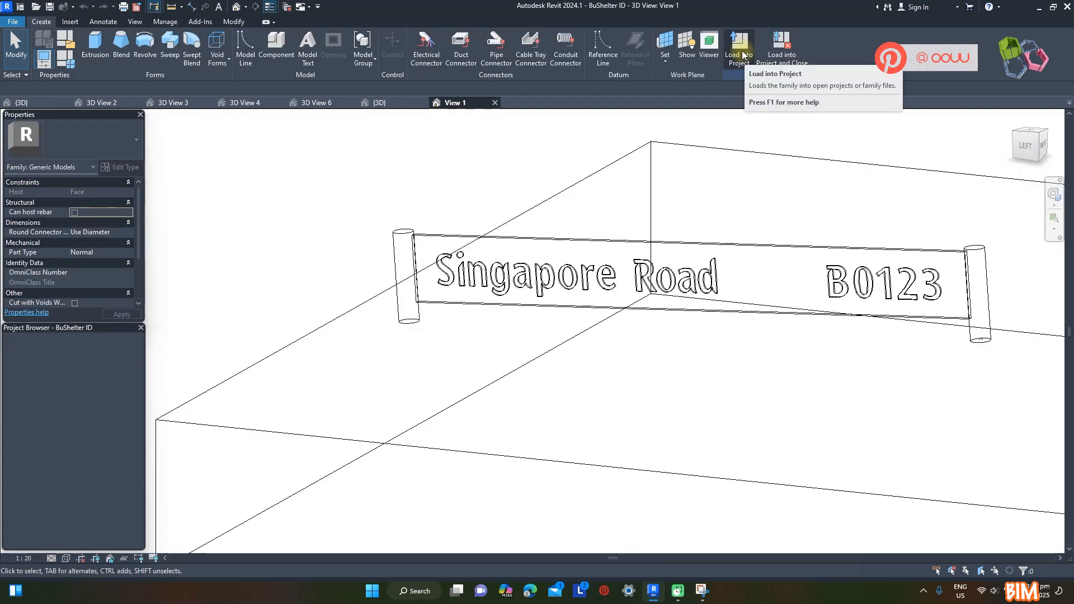
# Load the BuShelter ID family into Project1 and place a sign on the outer roof beam of the shelter beside the bicycle
pyautogui.click(734, 62)
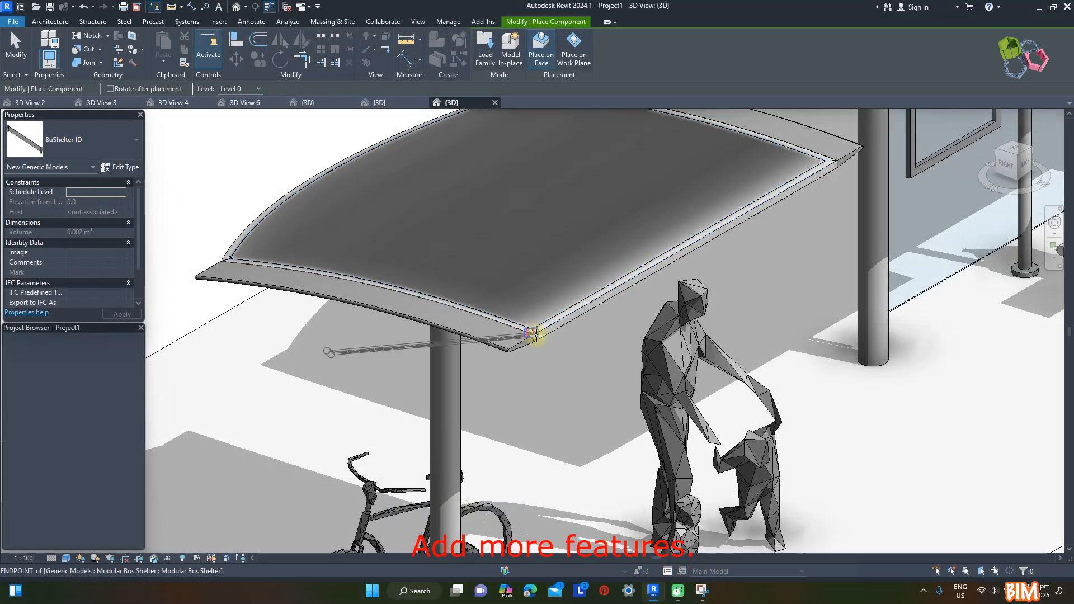
pyautogui.scroll(5, 532, 336)
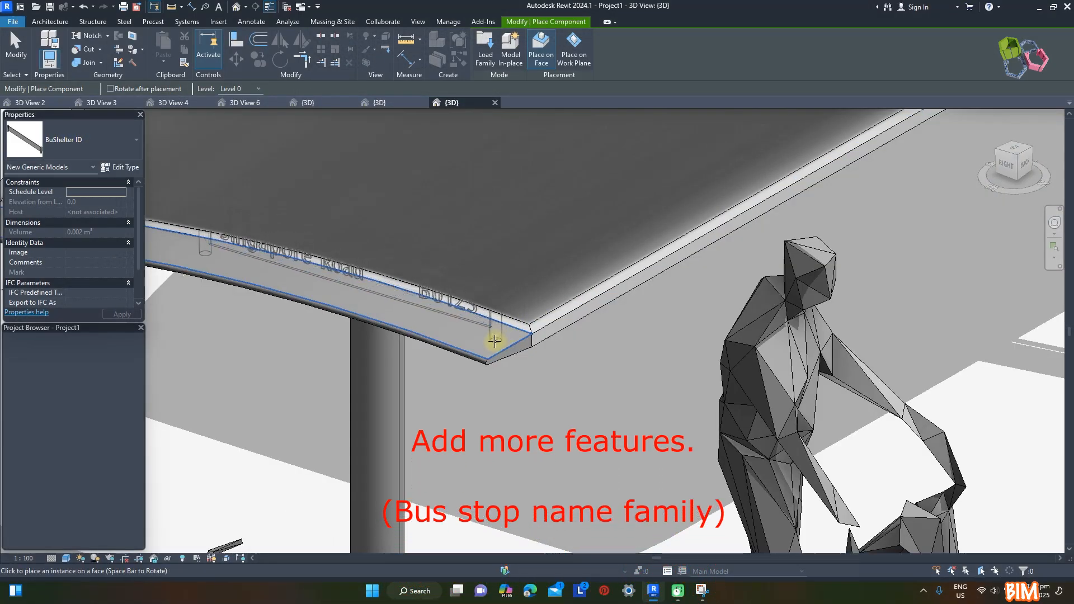
pyautogui.click(487, 338)
pyautogui.scroll(-3, 494, 369)
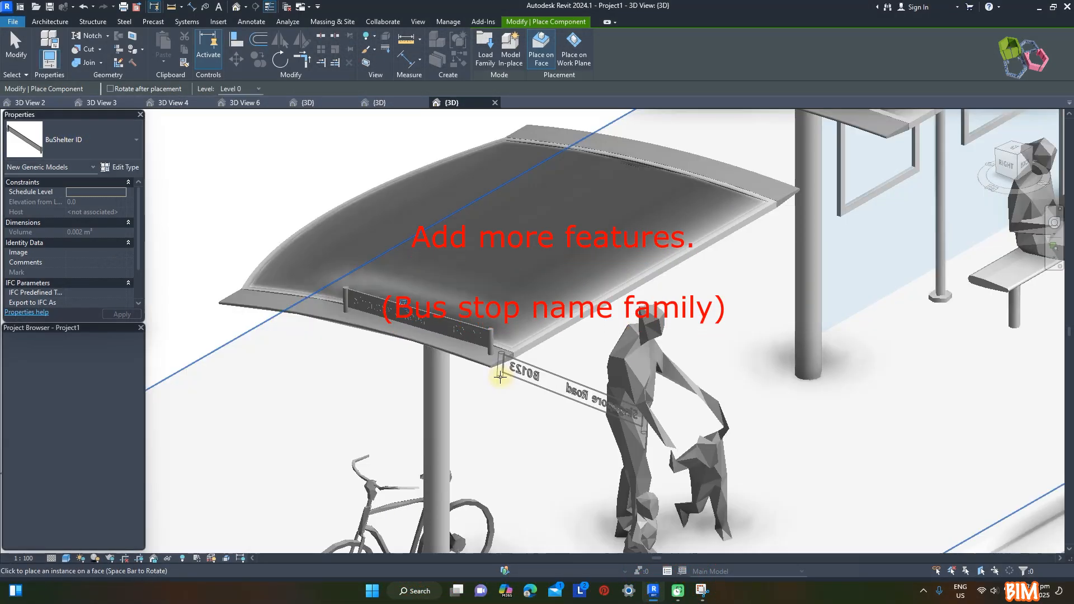
# Place a second BuShelter ID sign on the outer roof beam of the shelter above the seated figure
pyautogui.scroll(-3, 791, 175)
pyautogui.scroll(6, 800, 168)
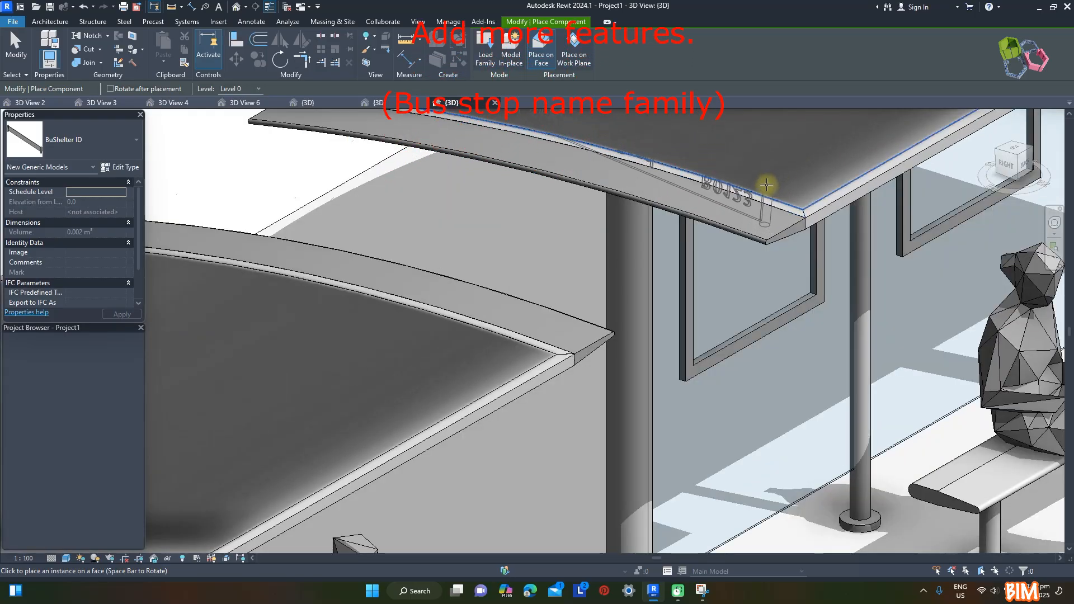
pyautogui.scroll(2, 768, 176)
pyautogui.click(751, 241)
pyautogui.scroll(-5, 498, 331)
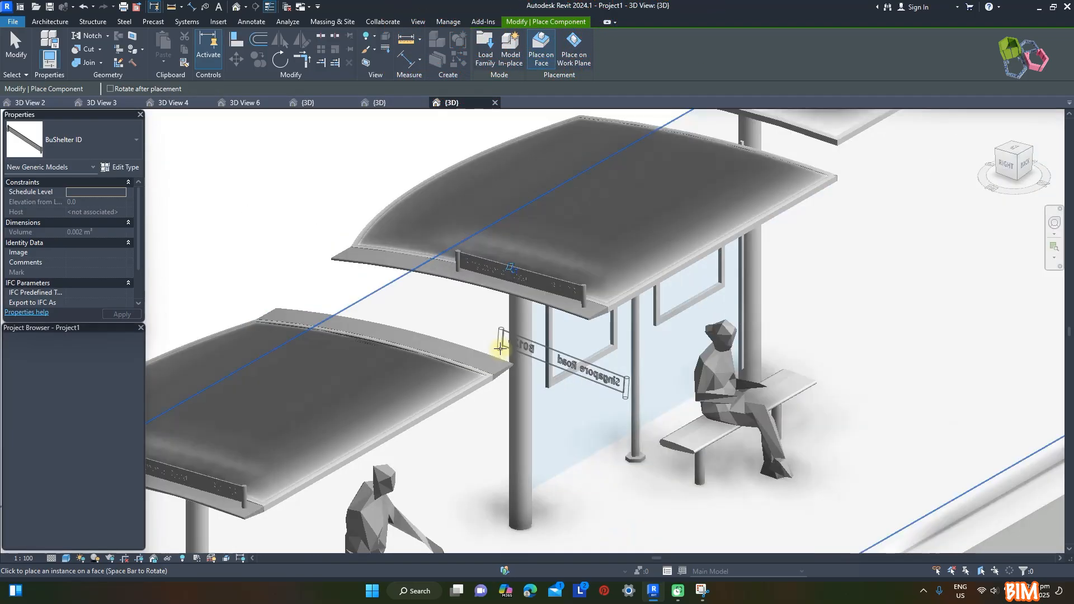
# Place a third BuShelter ID sign on the outer roof beam of the first shelter beyond the bus pole
pyautogui.scroll(-5, 500, 349)
pyautogui.scroll(5, 760, 201)
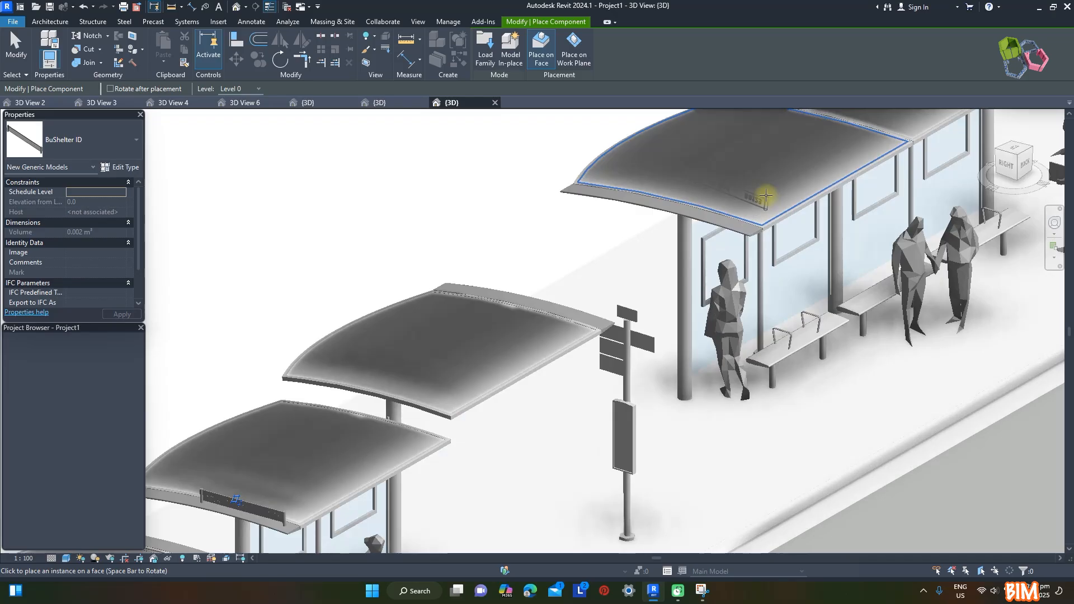
pyautogui.scroll(4, 766, 196)
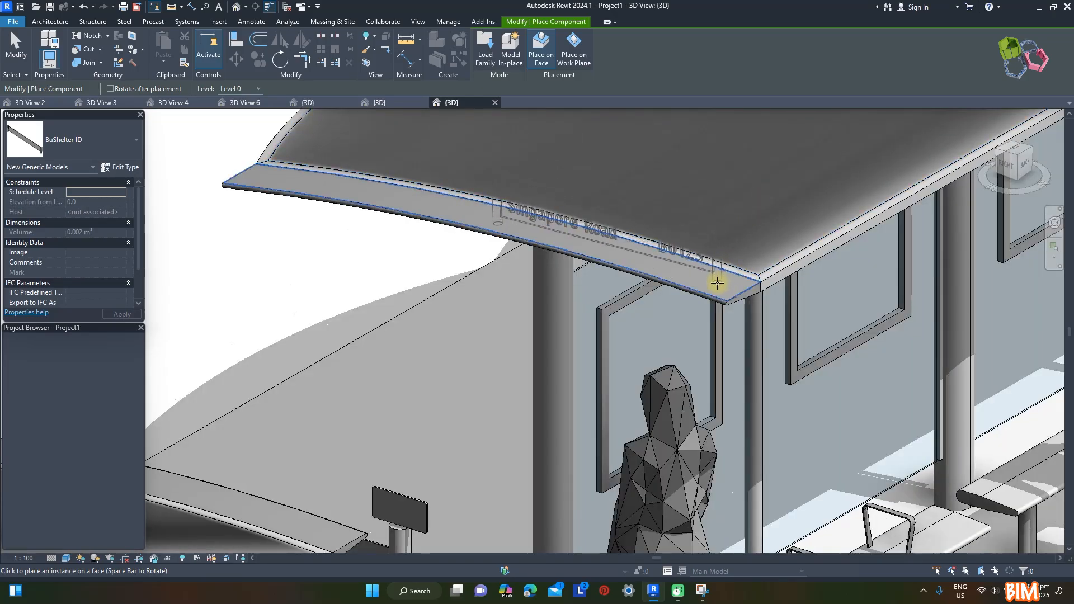
pyautogui.click(715, 281)
pyautogui.press('Escape')
pyautogui.press('Escape')
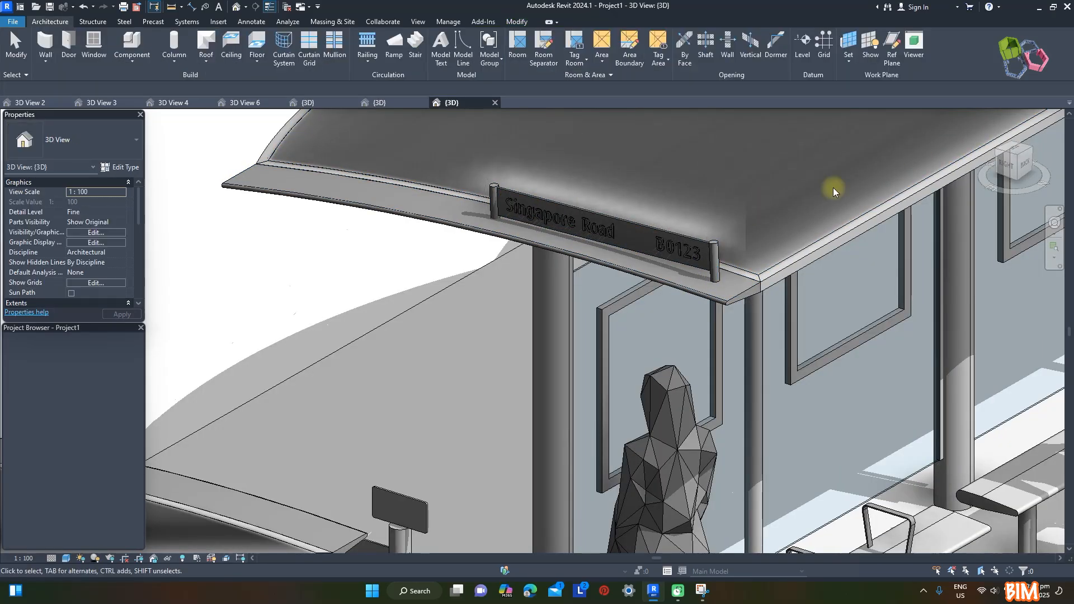
# Save the project to the Desktop as a new project file named Parametric Modulat Bus stop Type in Singapore
pyautogui.scroll(-5, 727, 215)
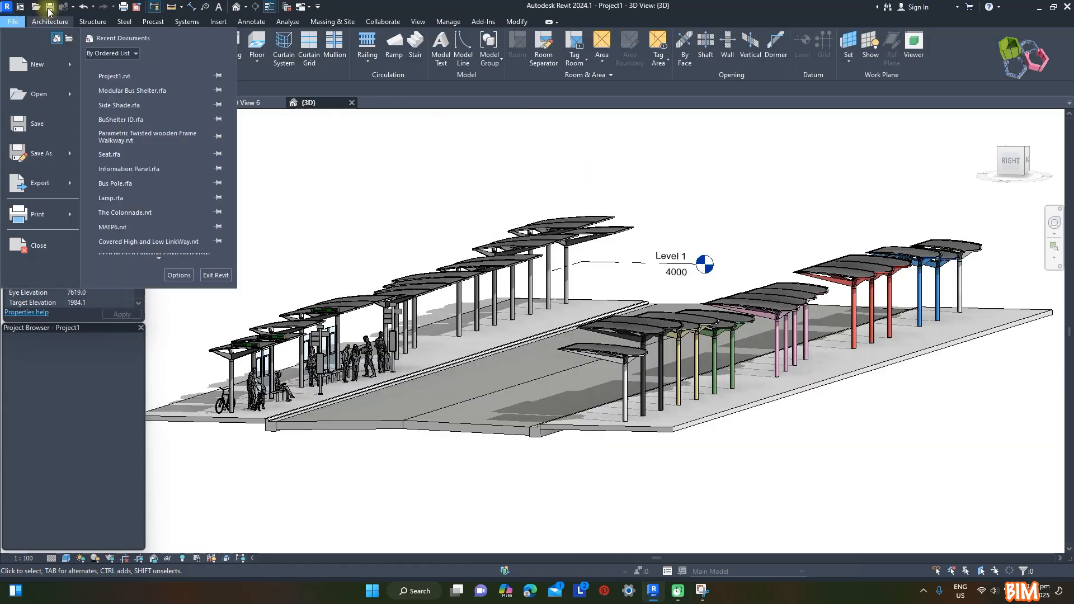
pyautogui.moveTo(47, 154)
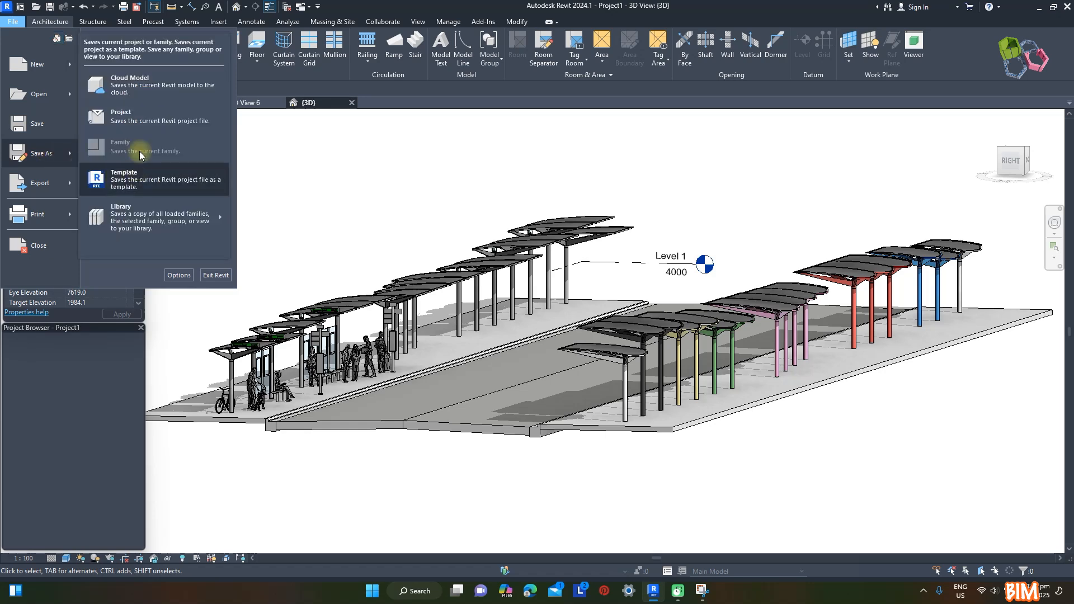
pyautogui.click(138, 123)
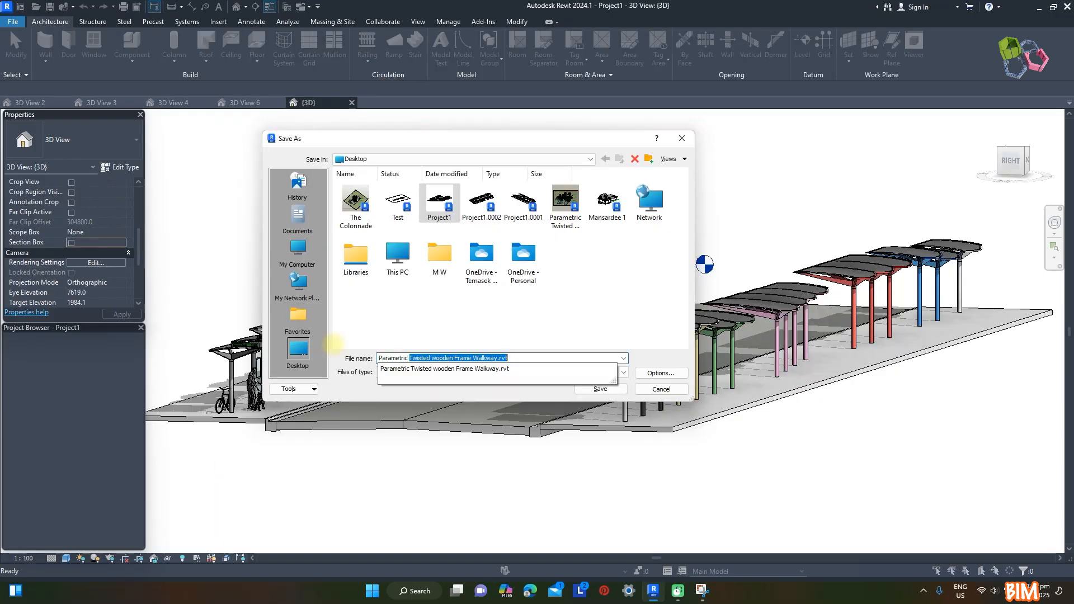
pyautogui.write('Mod')
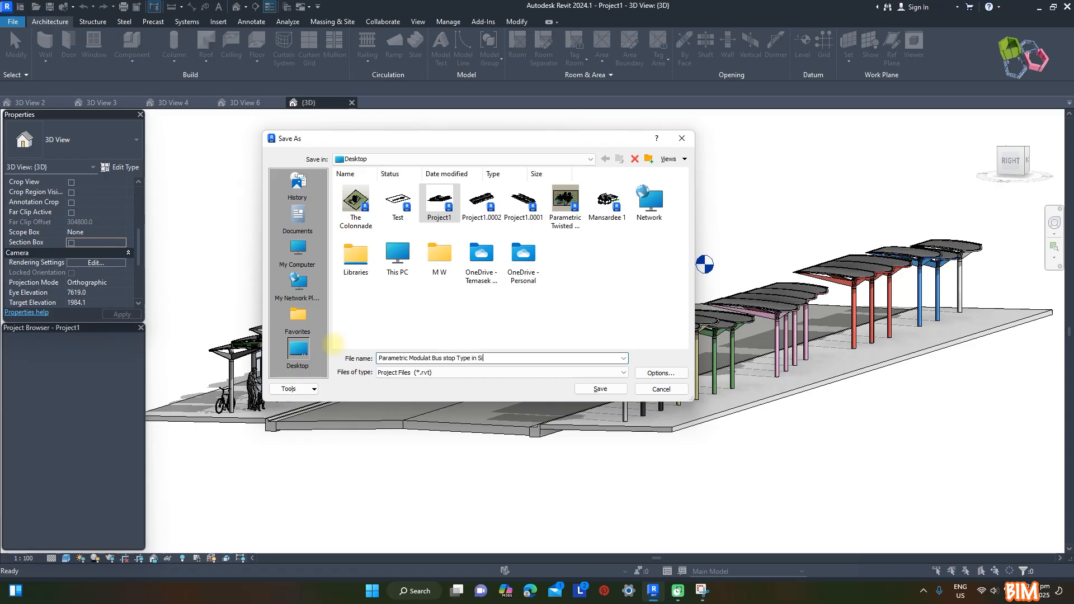
pyautogui.click(606, 390)
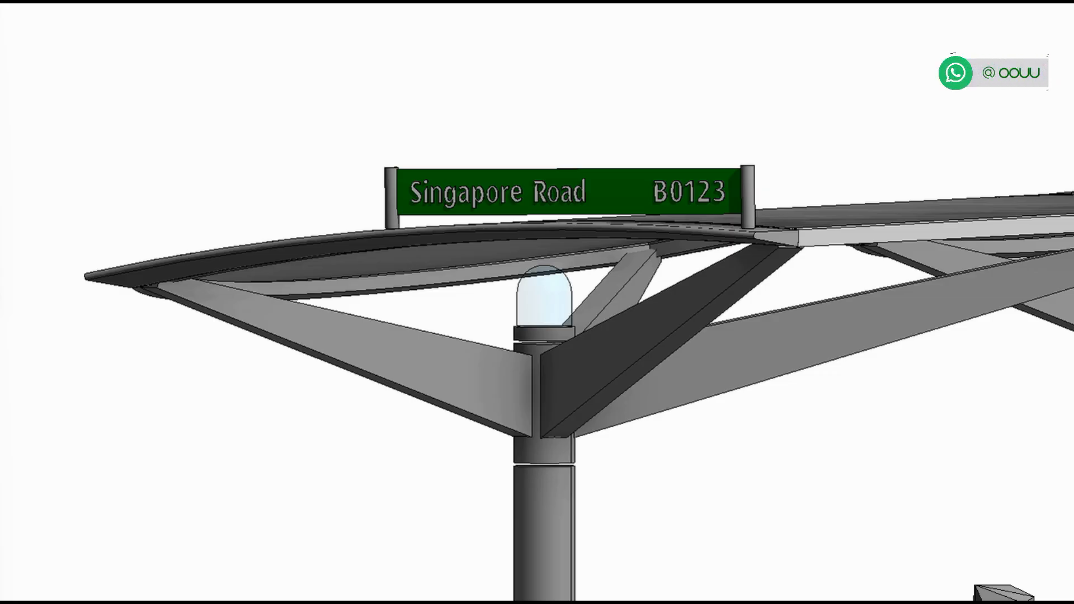